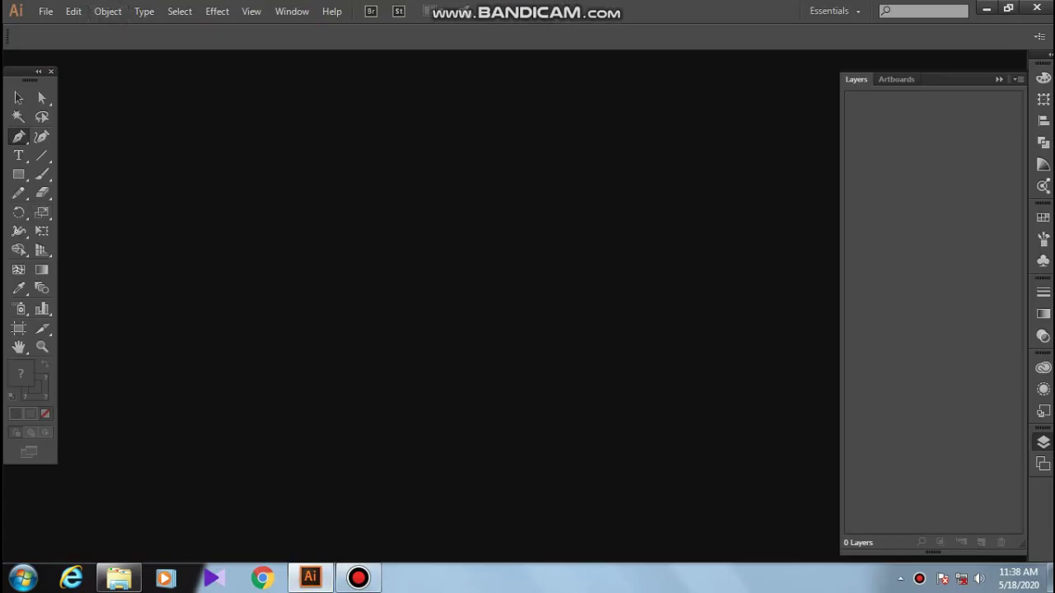
# Step: Create a new A3 document in landscape orientation
pyautogui.hotkey('alt', 'f')
pyautogui.press('Return')
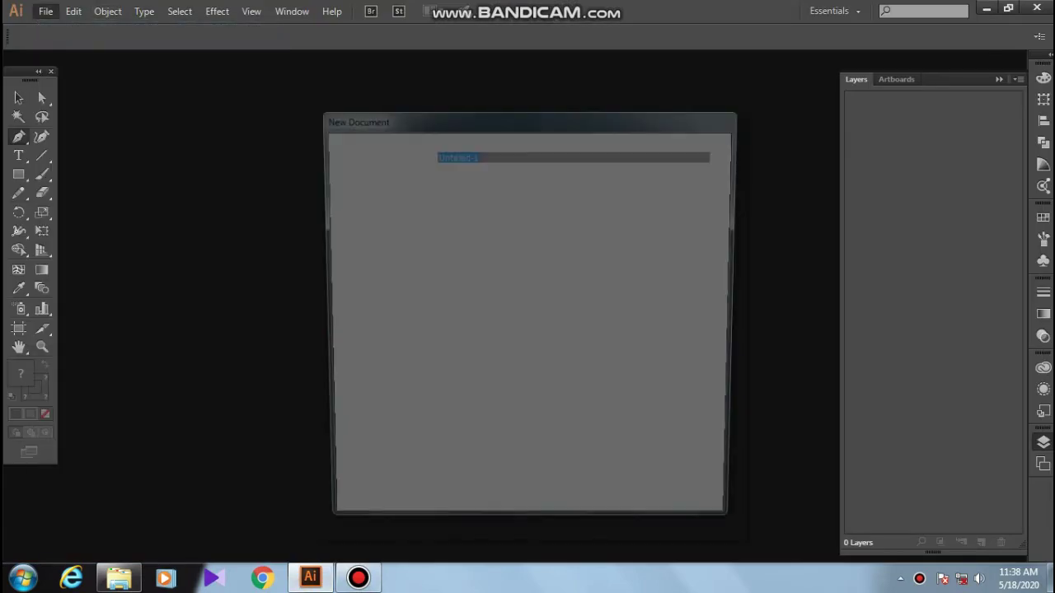
pyautogui.click(714, 252)
pyautogui.click(451, 358)
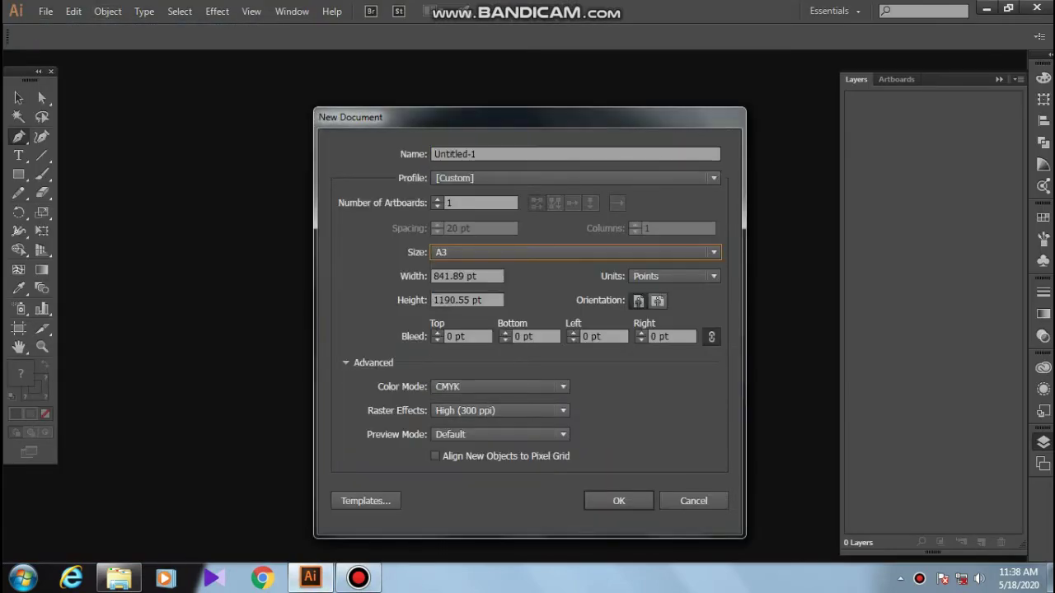
pyautogui.click(658, 300)
pyautogui.click(619, 501)
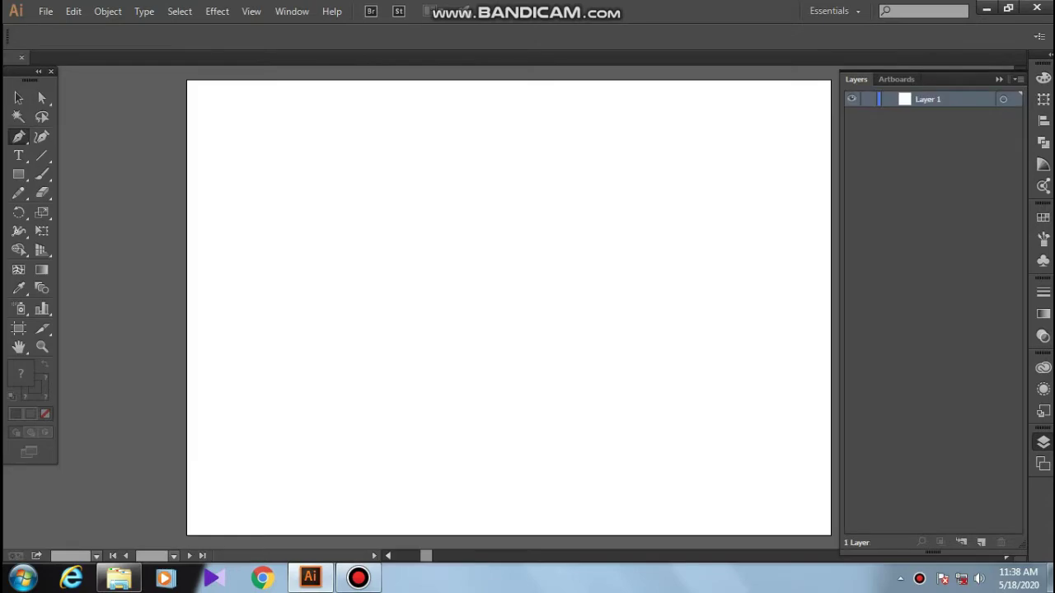
# Step: Open the Place dialog, browse the FINEL and ASK GRAPHICS folders, then cancel
pyautogui.click(45, 11)
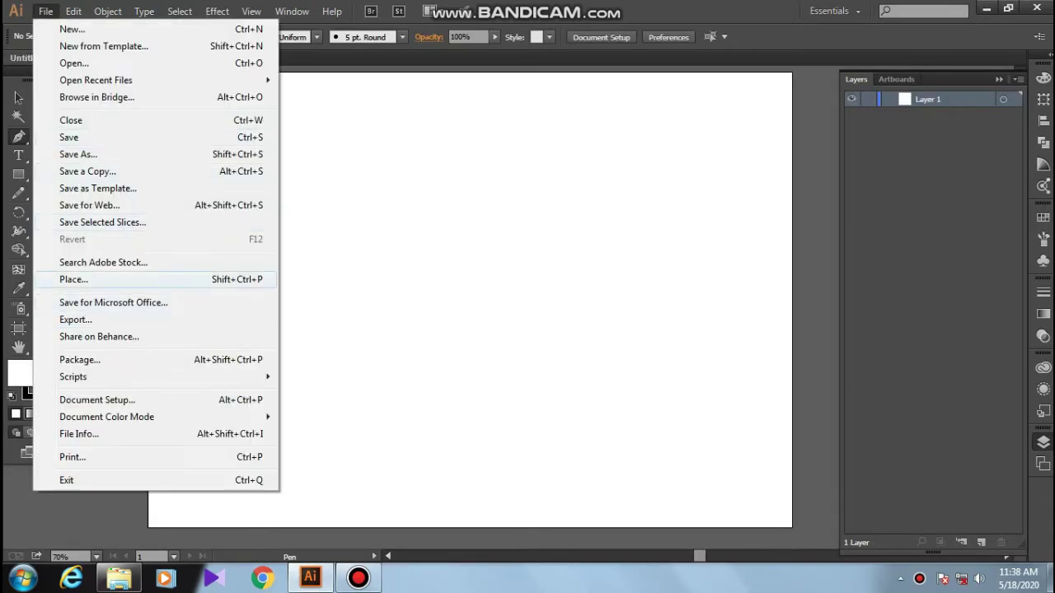
pyautogui.click(62, 280)
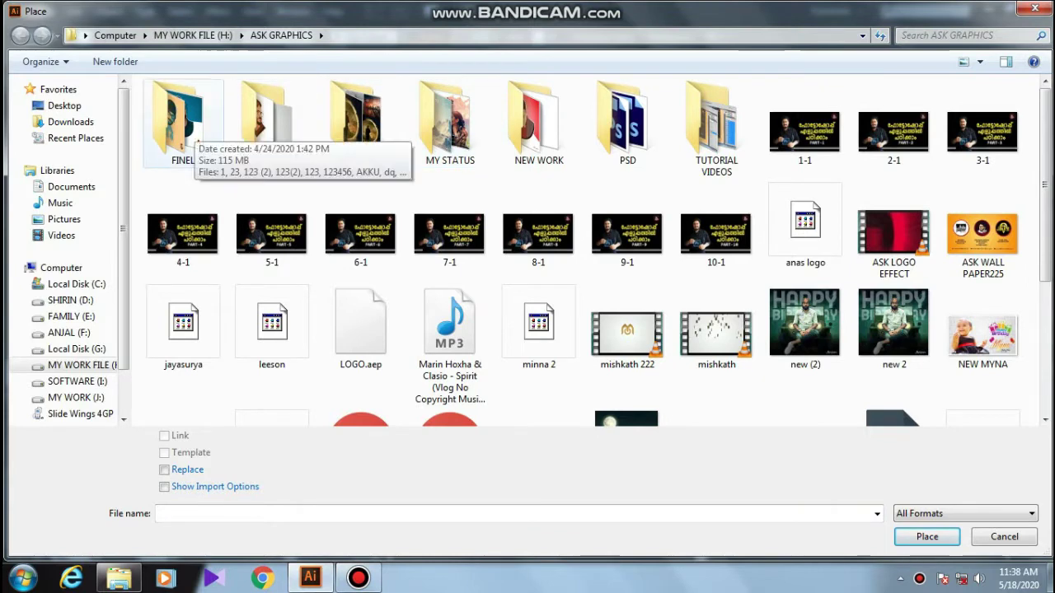
pyautogui.click(183, 132)
pyautogui.doubleClick(183, 124)
pyautogui.press('BackSpace')
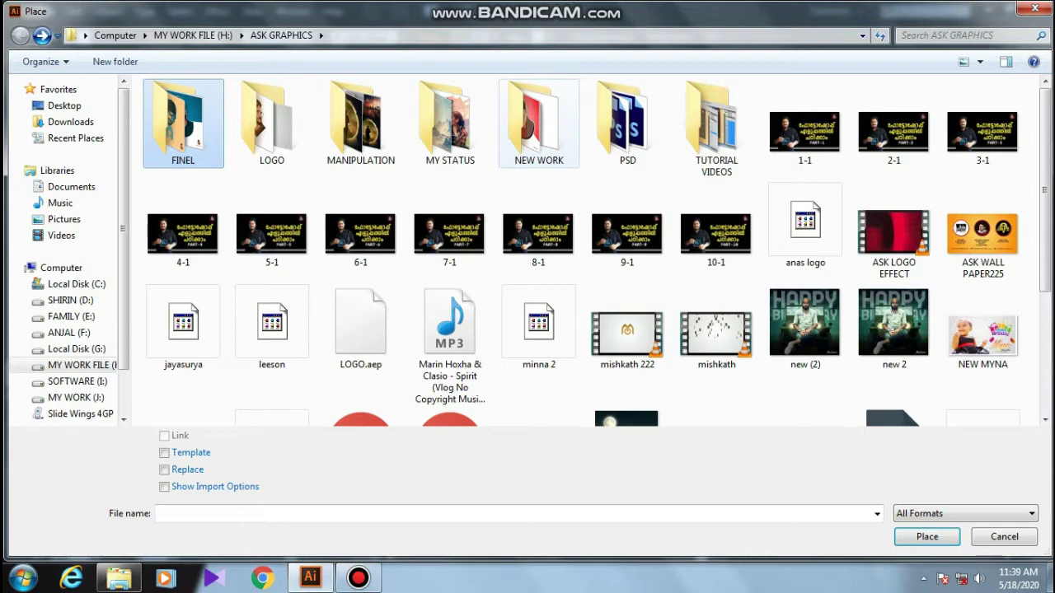
pyautogui.press('Escape')
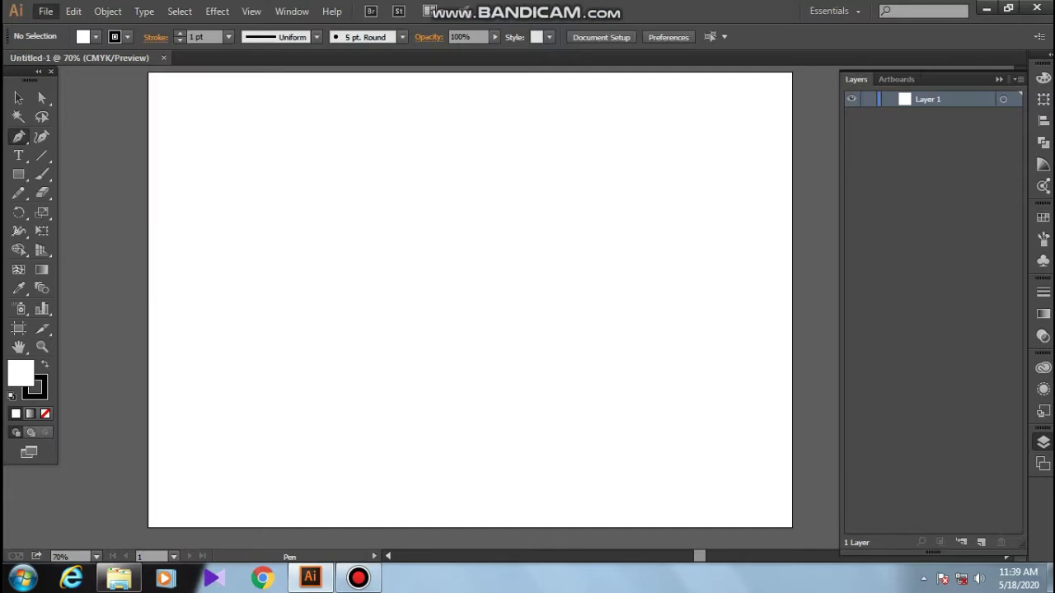
# Step: Place the portrait photo 2222.jpg from the MY WORK FILE drive, dragging it large on the artboard
pyautogui.click(45, 10)
pyautogui.click(66, 277)
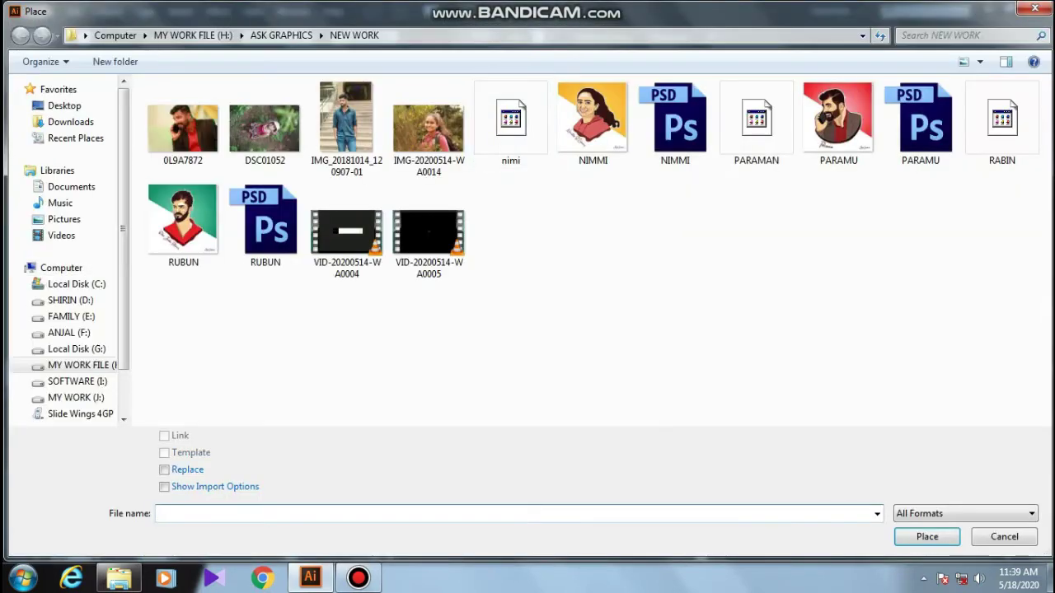
pyautogui.click(281, 35)
pyautogui.doubleClick(540, 116)
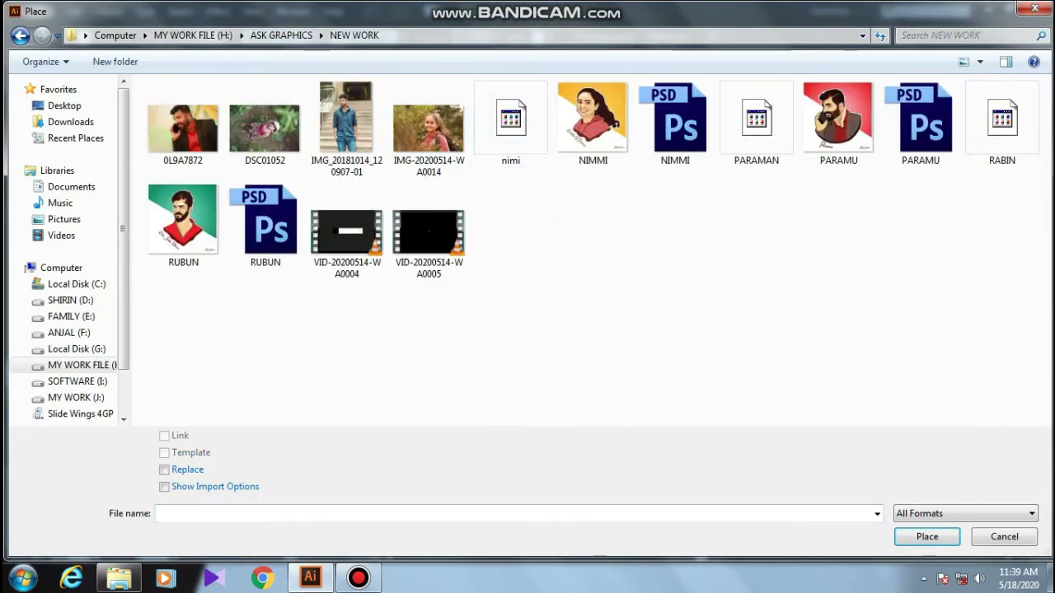
pyautogui.click(281, 35)
pyautogui.click(192, 36)
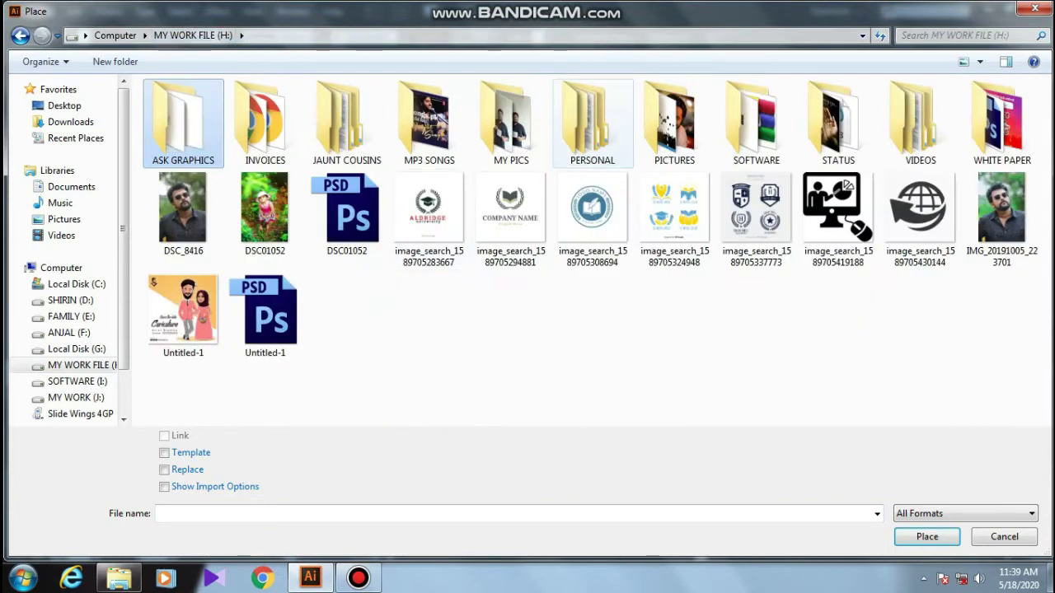
pyautogui.doubleClick(674, 119)
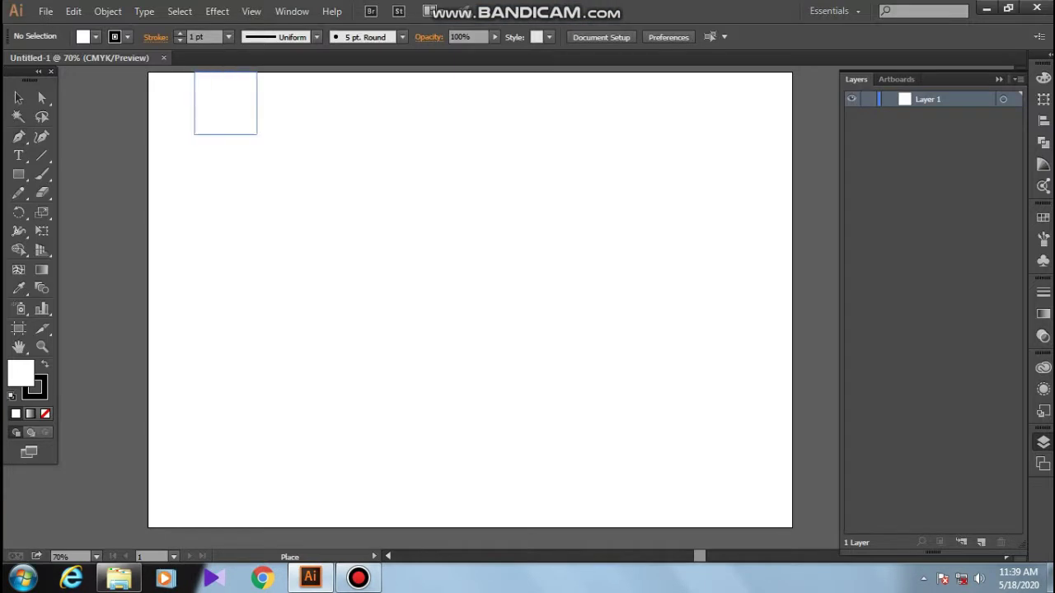
pyautogui.moveTo(256, 134); pyautogui.dragTo(595, 451)
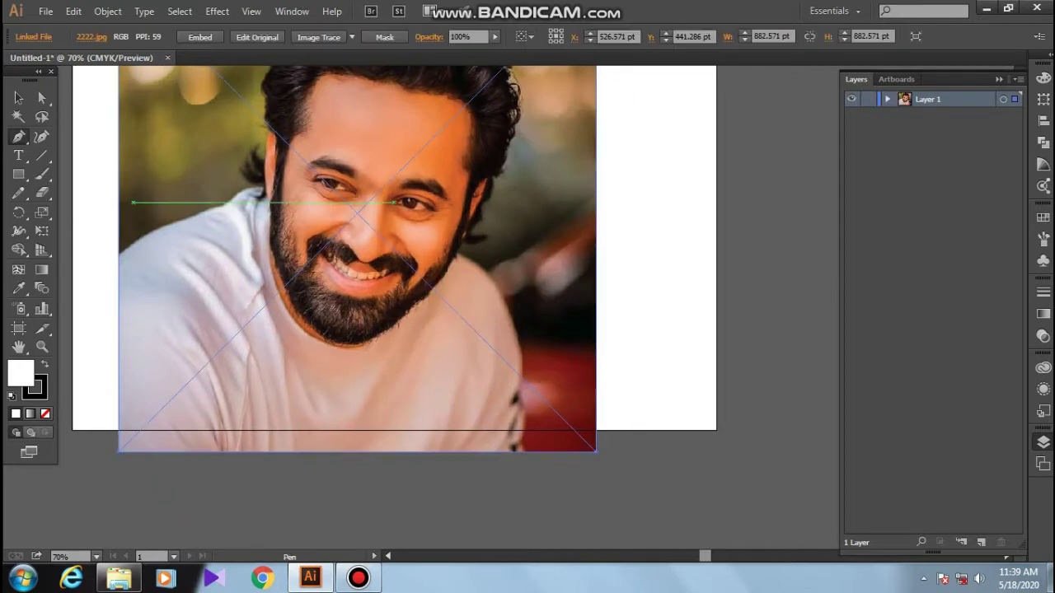
# Step: Move the photo up, shrink it slightly to fit the page, and zoom in on the face
pyautogui.press('v')
pyautogui.moveTo(471, 319)
pyautogui.mouseDown()
pyautogui.moveTo(476, 282)
pyautogui.moveTo(449, 297)
pyautogui.mouseUp()
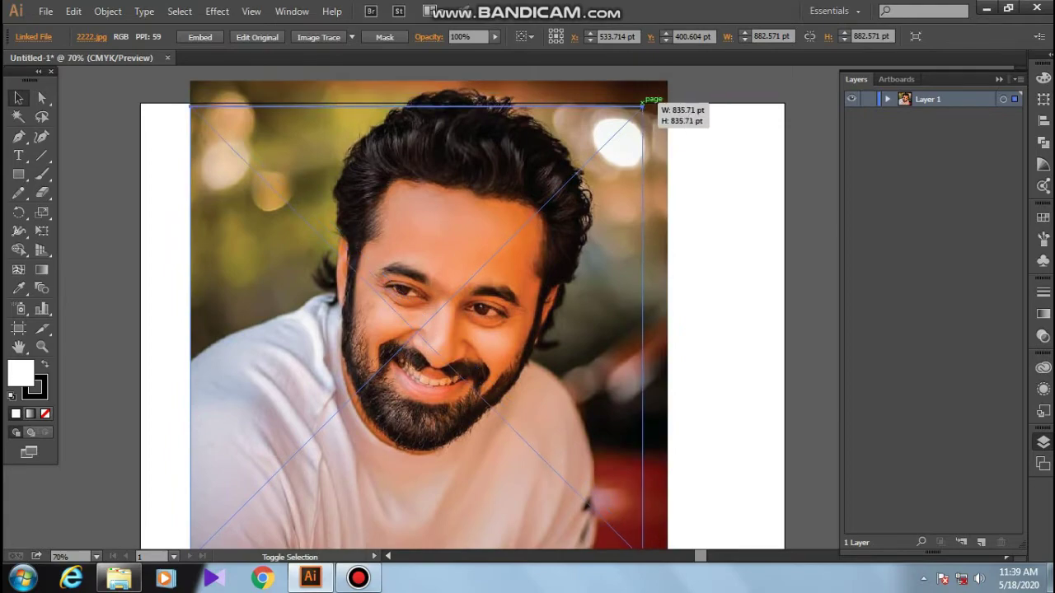
pyautogui.moveTo(665, 83); pyautogui.dragTo(642, 107)
pyautogui.hotkey('ctrl', 'shift', 'a')
pyautogui.scroll(5, 482, 346)
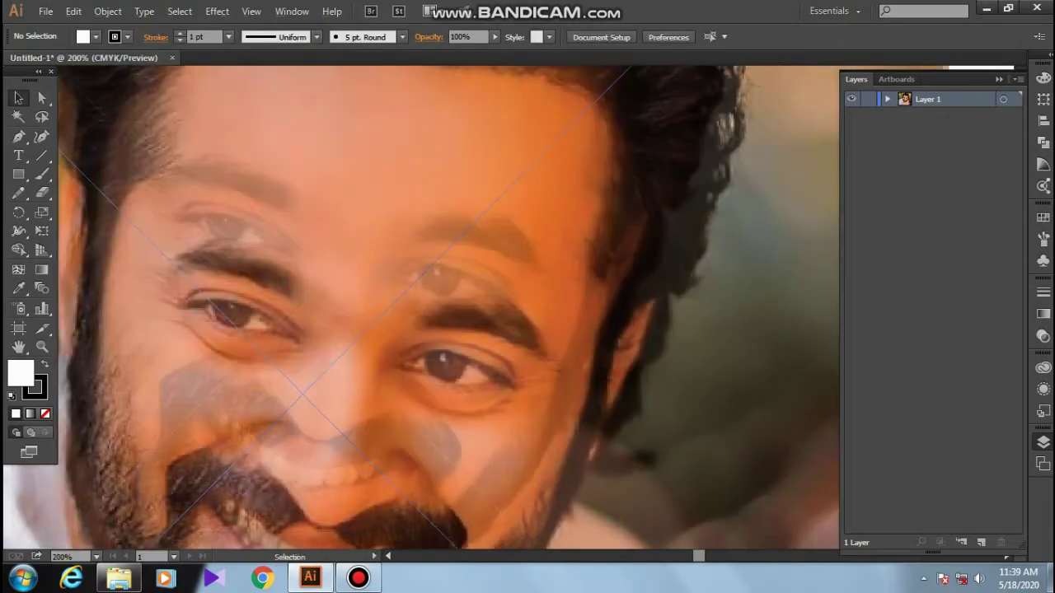
pyautogui.scroll(1, 445, 296)
pyautogui.scroll(1, 445, 297)
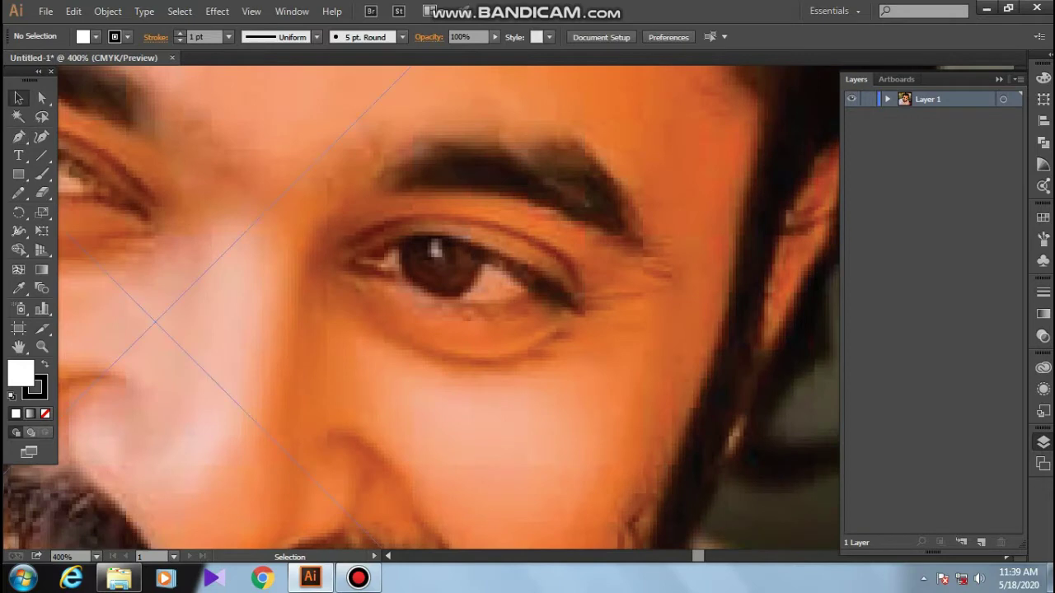
# Step: Select the linked photo and lower its opacity to 61%
pyautogui.click(495, 37)
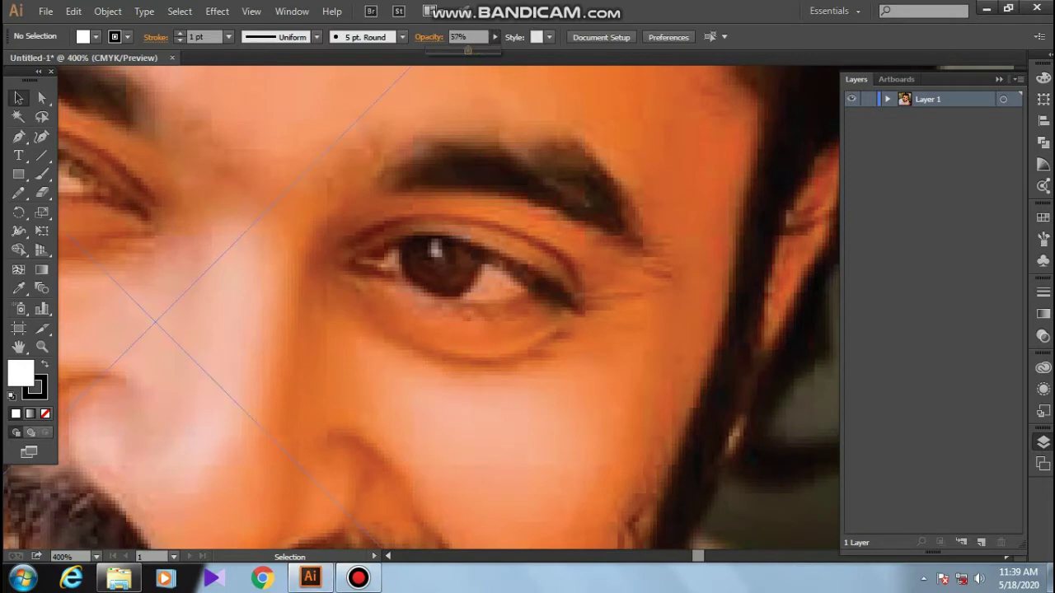
pyautogui.write('64')
pyautogui.press('Return')
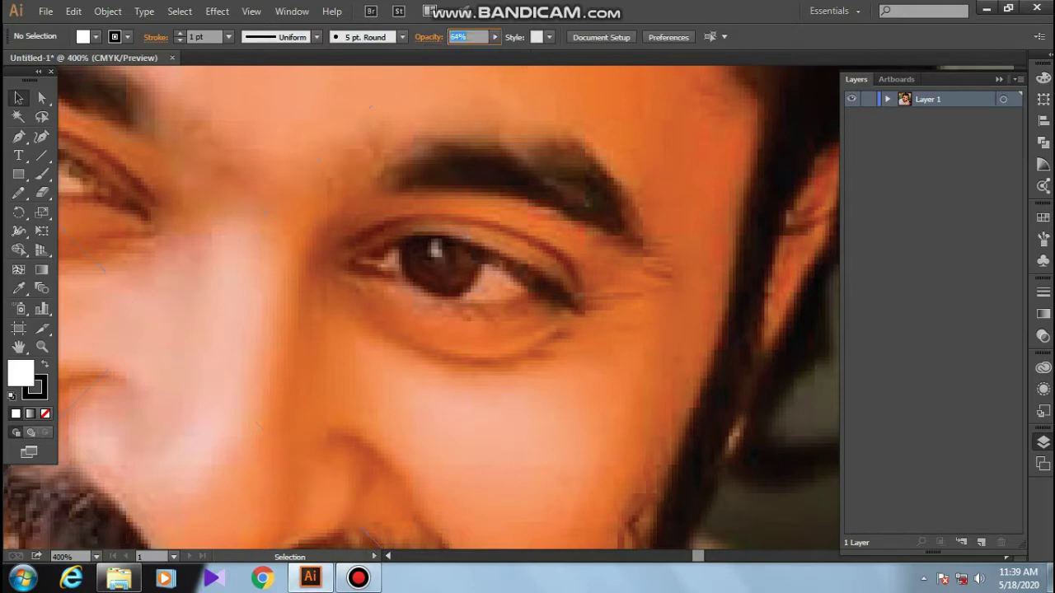
pyautogui.click(888, 99)
pyautogui.click(952, 115)
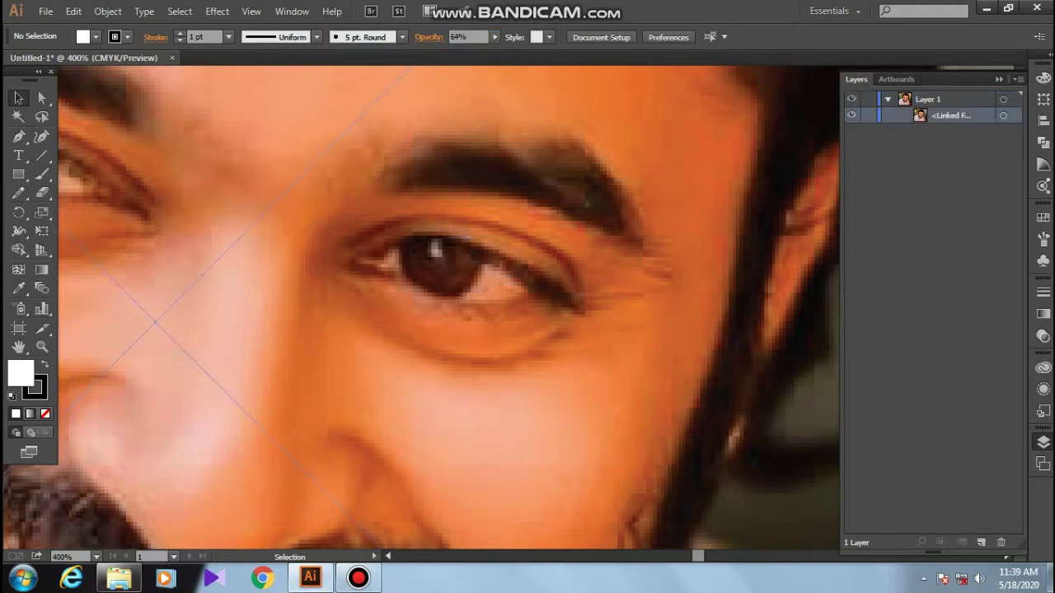
pyautogui.click(495, 37)
pyautogui.click(497, 51)
pyautogui.hotkey('ctrl', 'a')
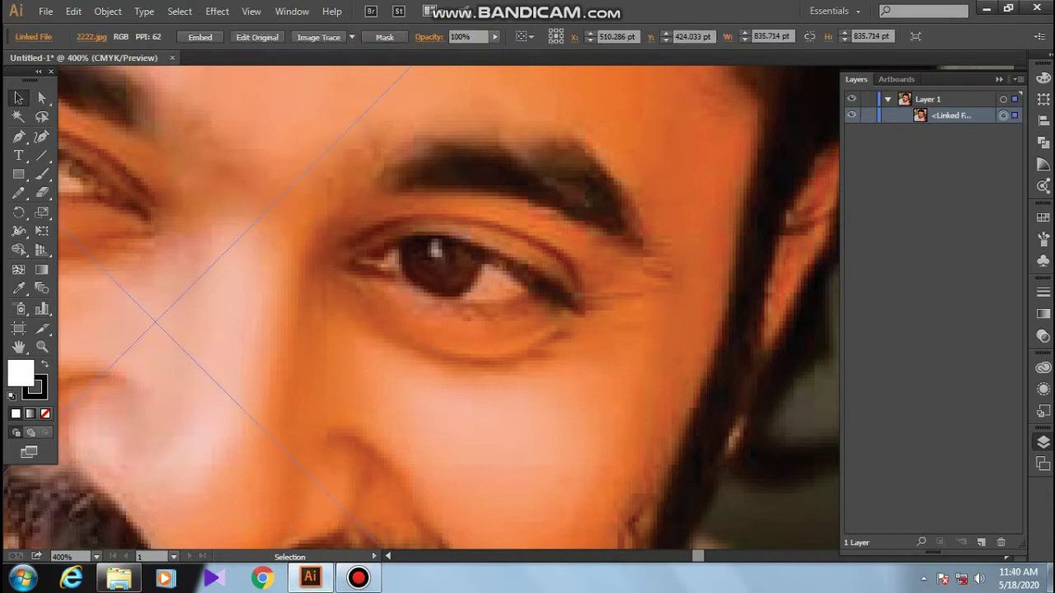
pyautogui.click(494, 37)
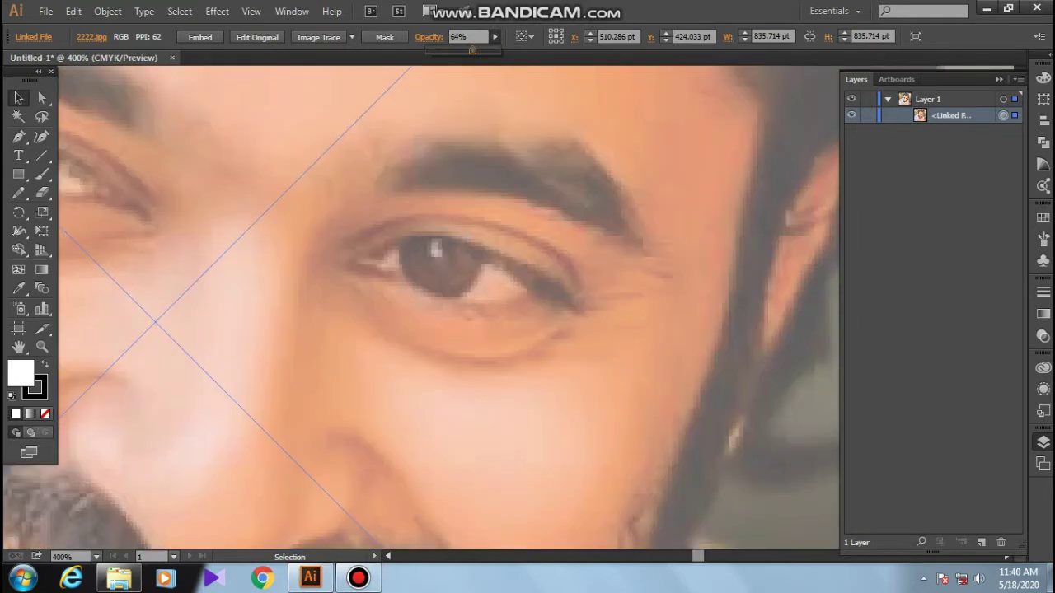
pyautogui.click(458, 36)
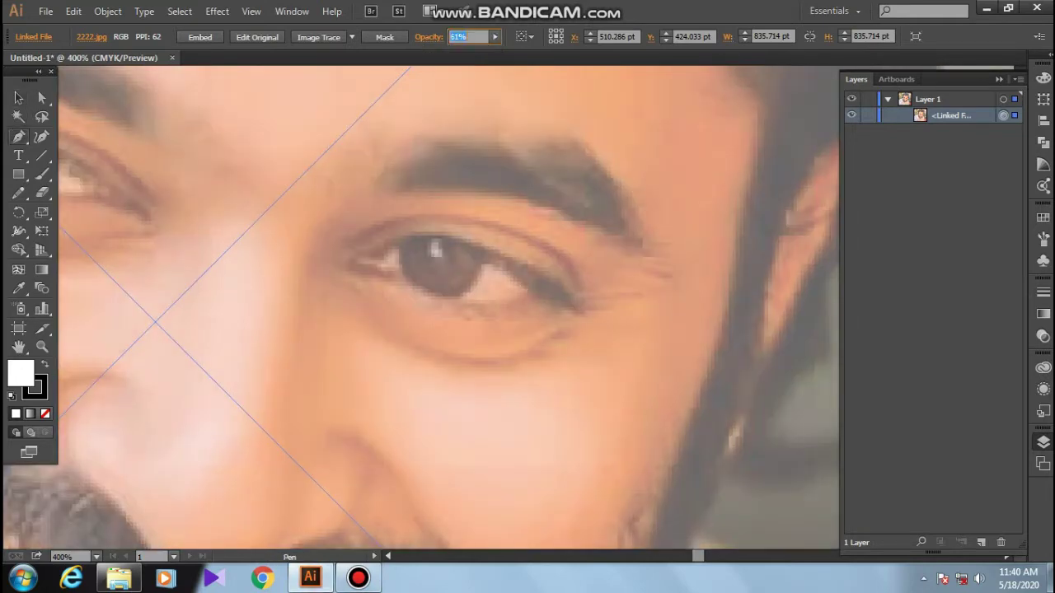
# Step: Zoom in and trace an unfilled triangle from the eye's inner corner to the iris edge
pyautogui.hotkey('ctrl', '+')
pyautogui.hotkey('ctrl', '+')
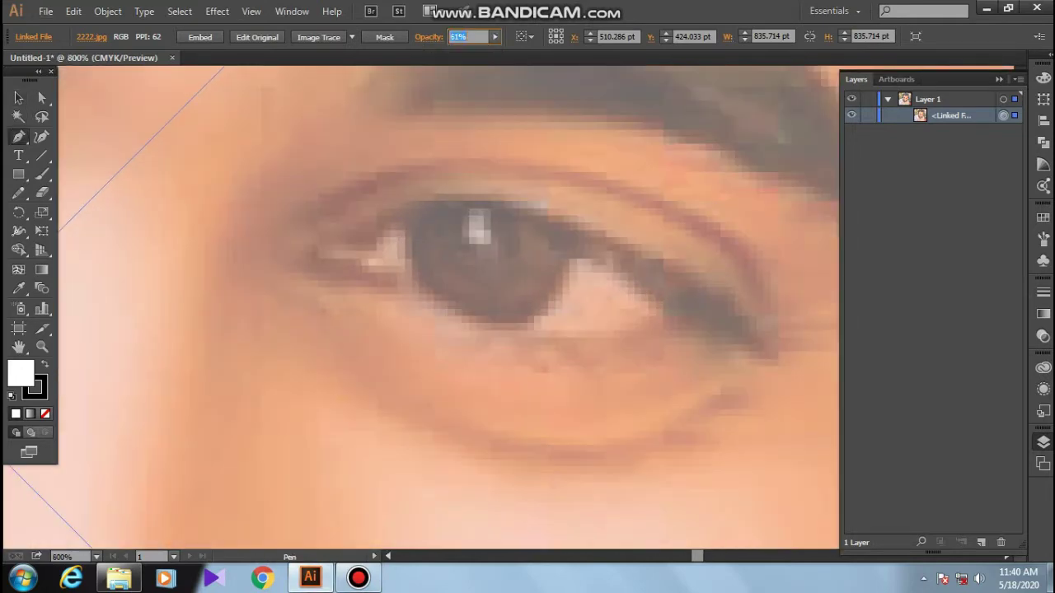
pyautogui.click(313, 249)
pyautogui.click(405, 221)
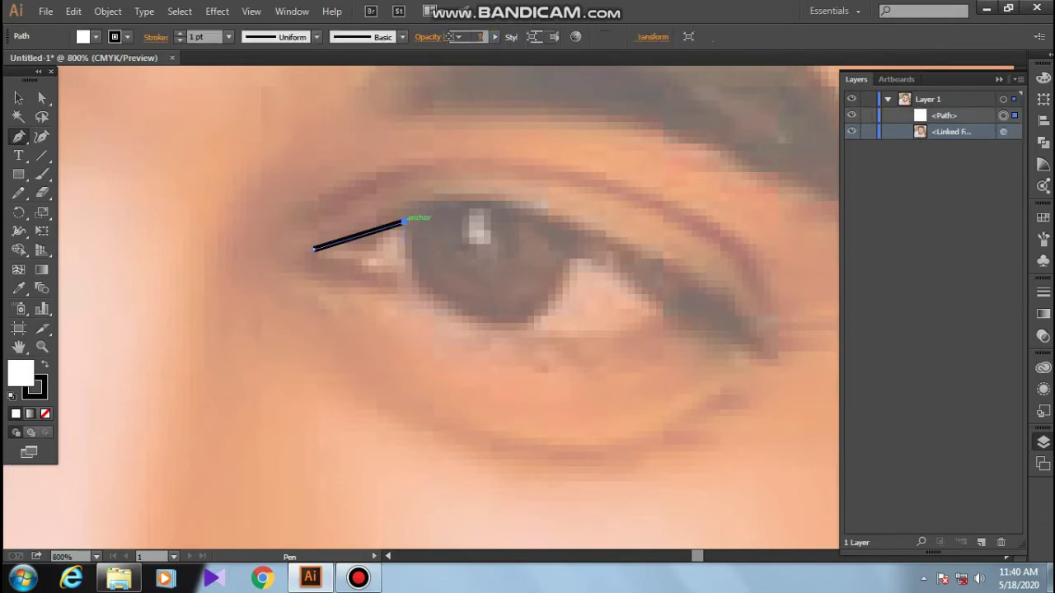
pyautogui.click(413, 277)
pyautogui.click(313, 249)
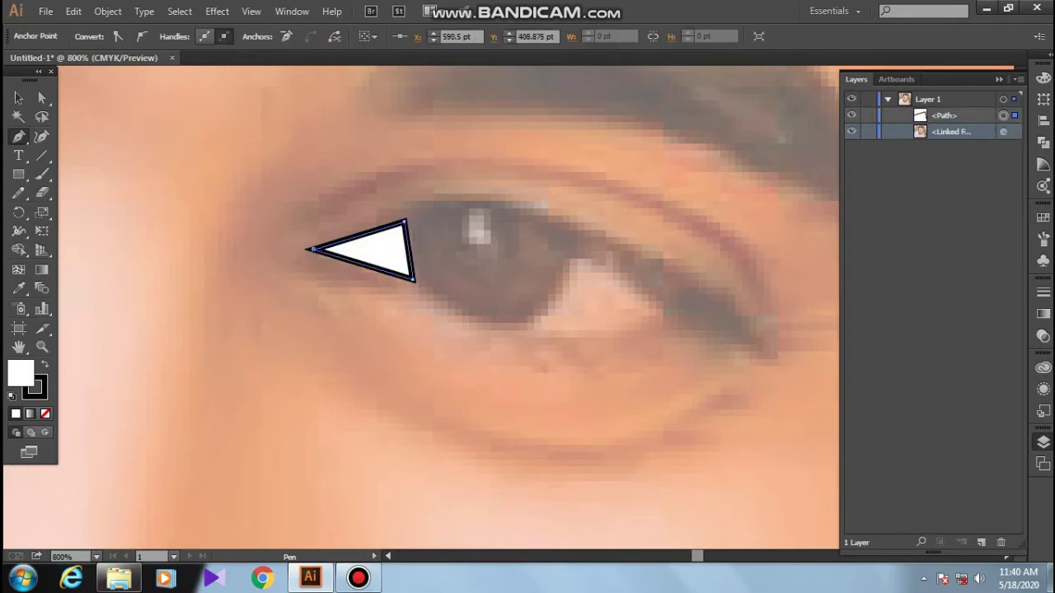
pyautogui.press('/')
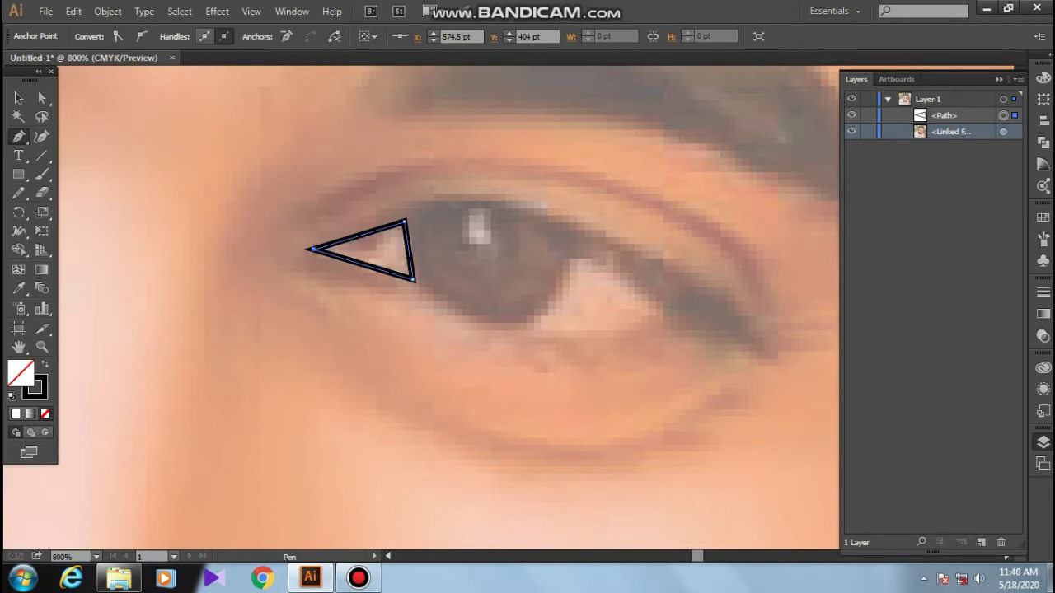
# Step: Draw edges down from the triangle's lower corner, then delete the stray segment
pyautogui.moveTo(413, 278); pyautogui.dragTo(441, 323)
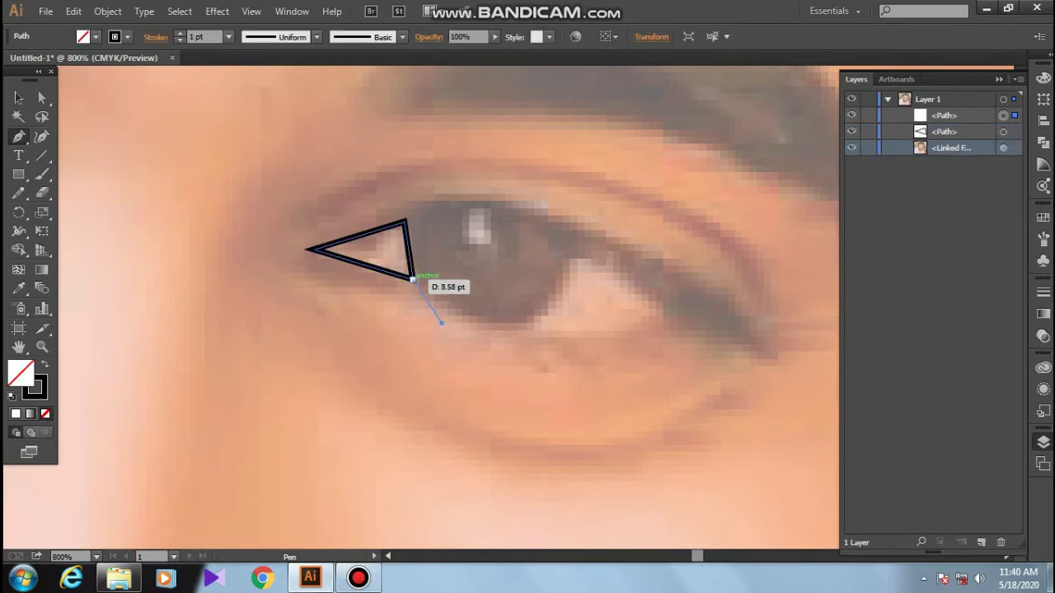
pyautogui.moveTo(315, 249); pyautogui.dragTo(442, 324)
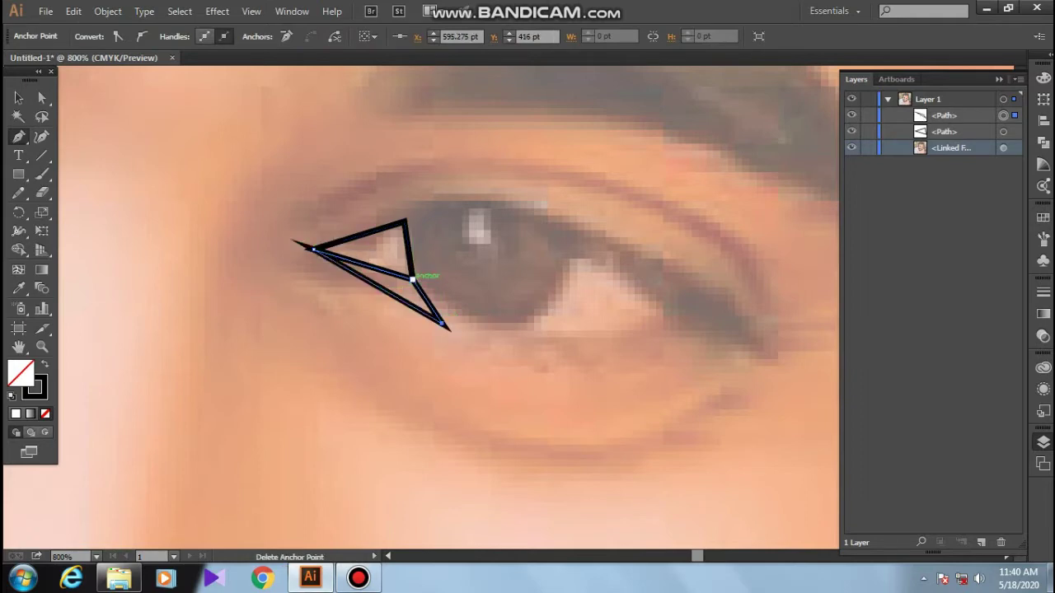
pyautogui.click(413, 278)
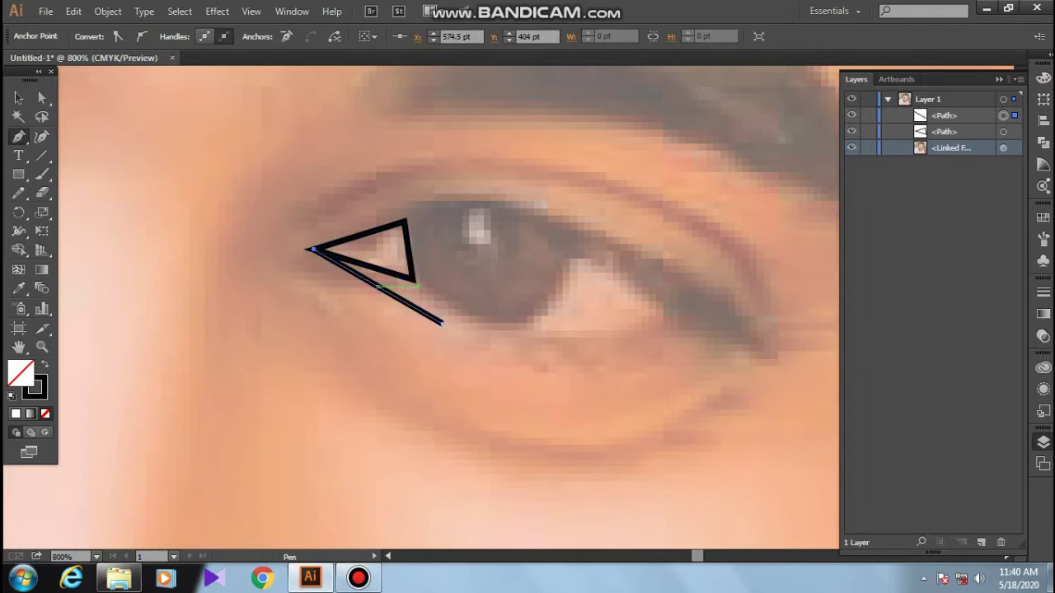
pyautogui.hotkey('ctrl', 'z')
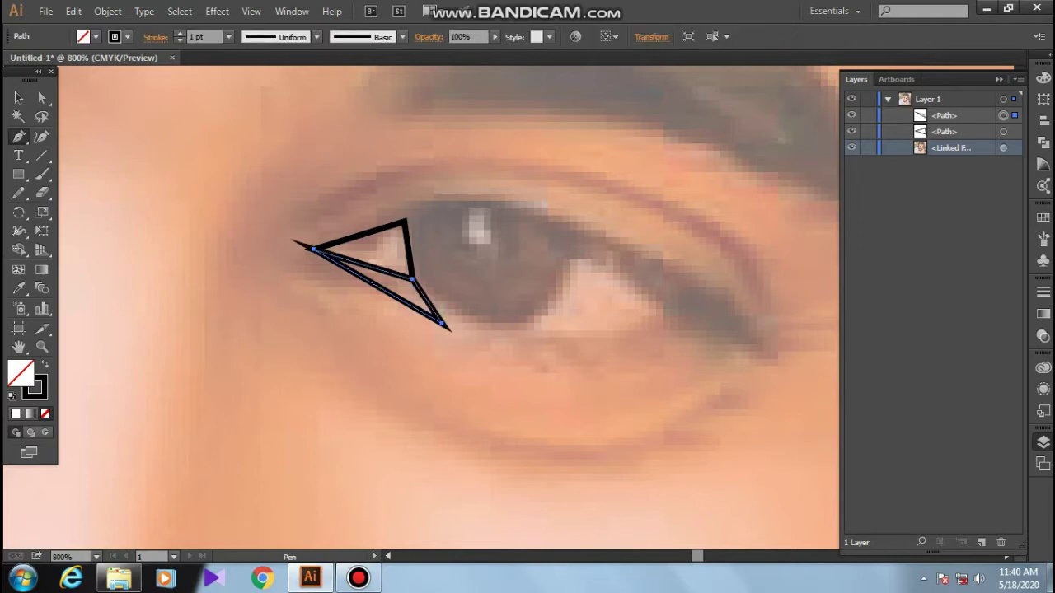
pyautogui.click(412, 279)
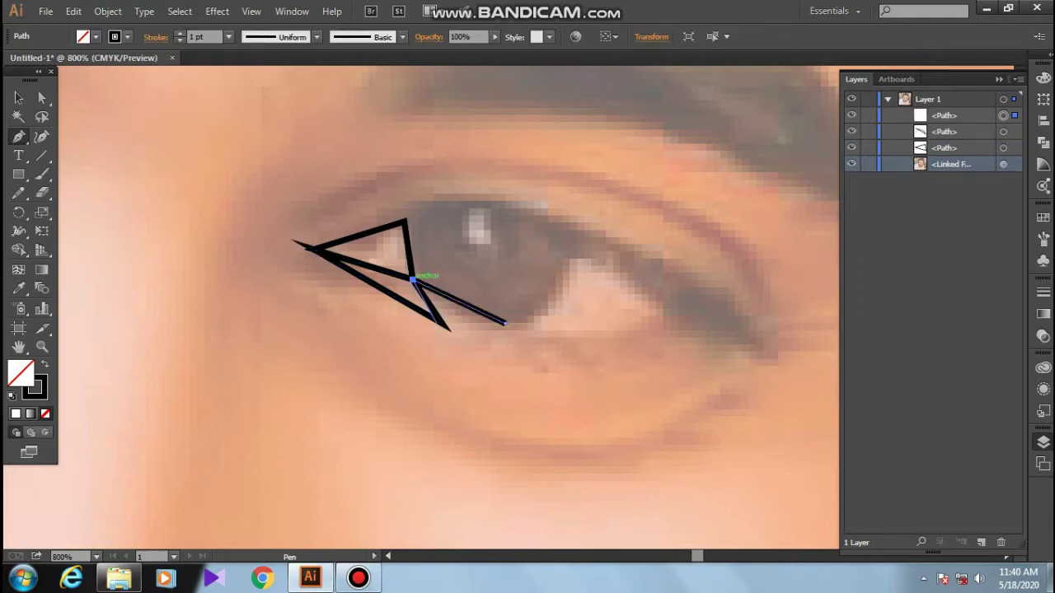
pyautogui.moveTo(503, 324)
pyautogui.mouseDown()
pyautogui.moveTo(442, 325)
pyautogui.moveTo(504, 323)
pyautogui.mouseUp()
pyautogui.press('ctrl')
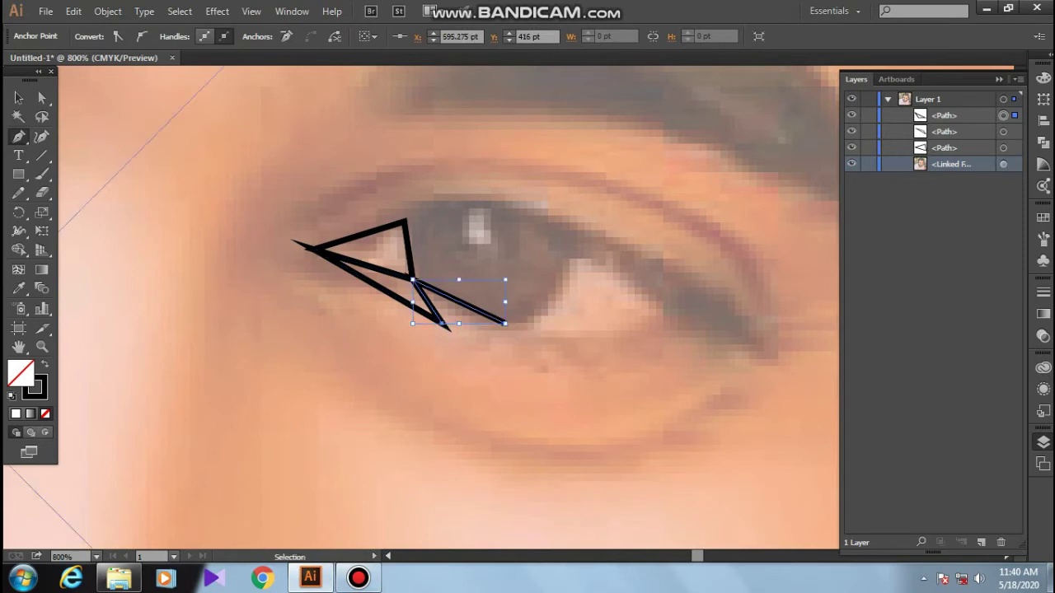
pyautogui.press('Delete')
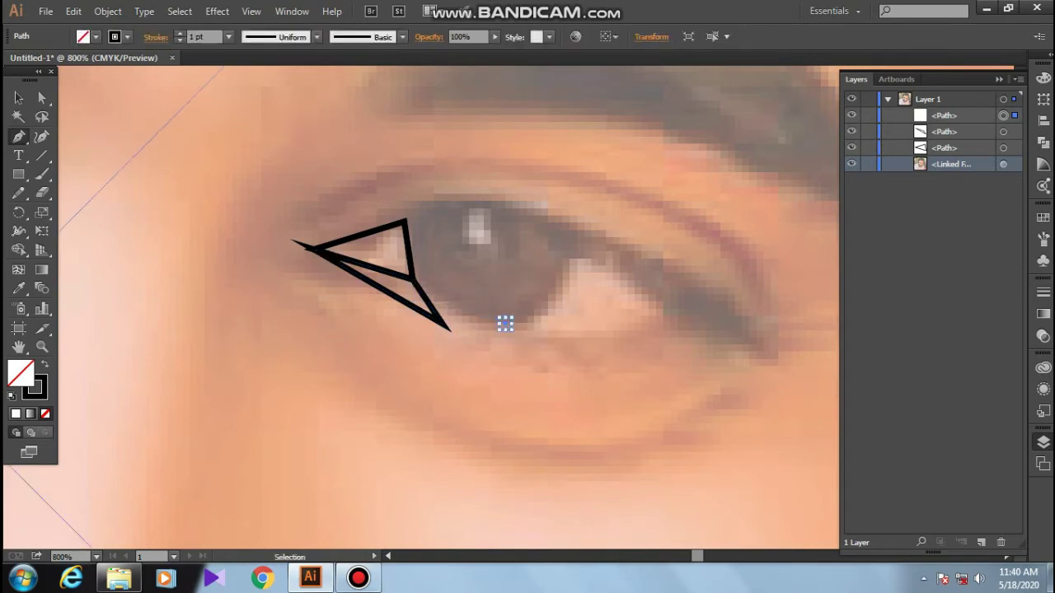
# Step: Trace the thin triangle along the lower eyelid toward the iris
pyautogui.click(501, 333)
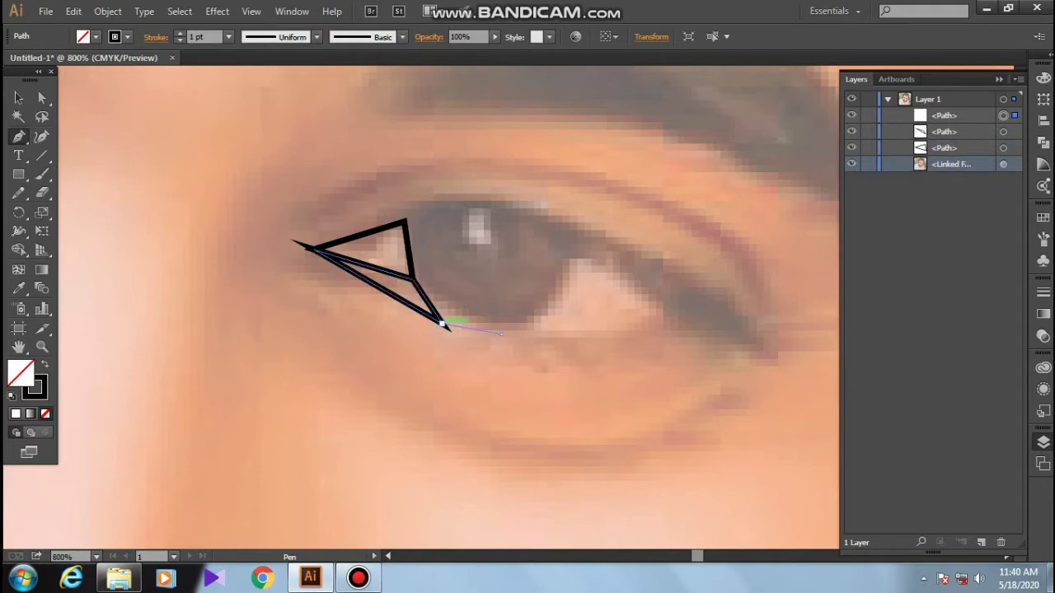
pyautogui.click(442, 325)
pyautogui.moveTo(412, 278); pyautogui.dragTo(452, 311)
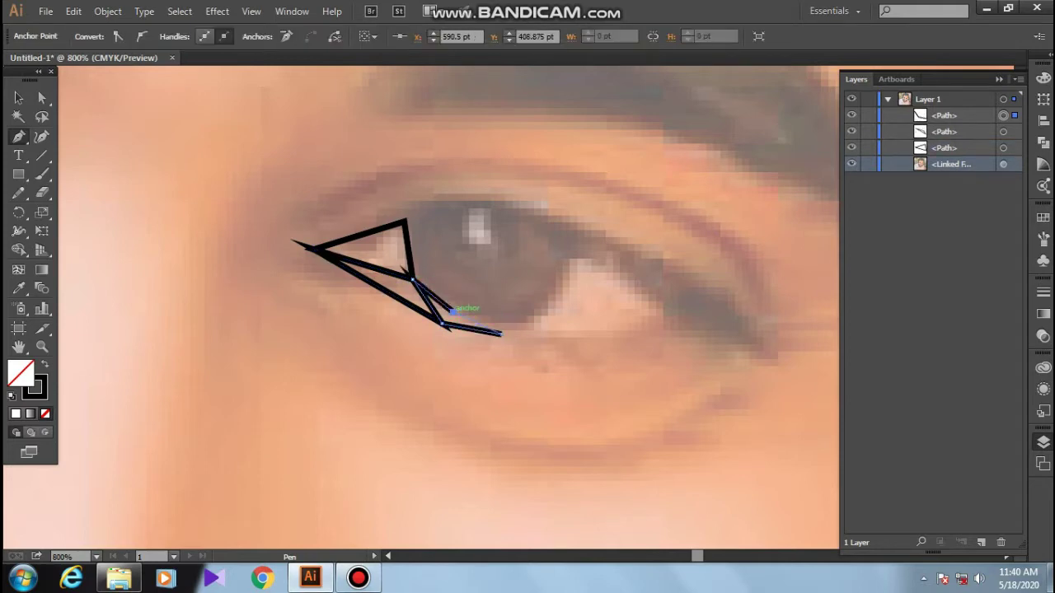
pyautogui.press('ctrl')
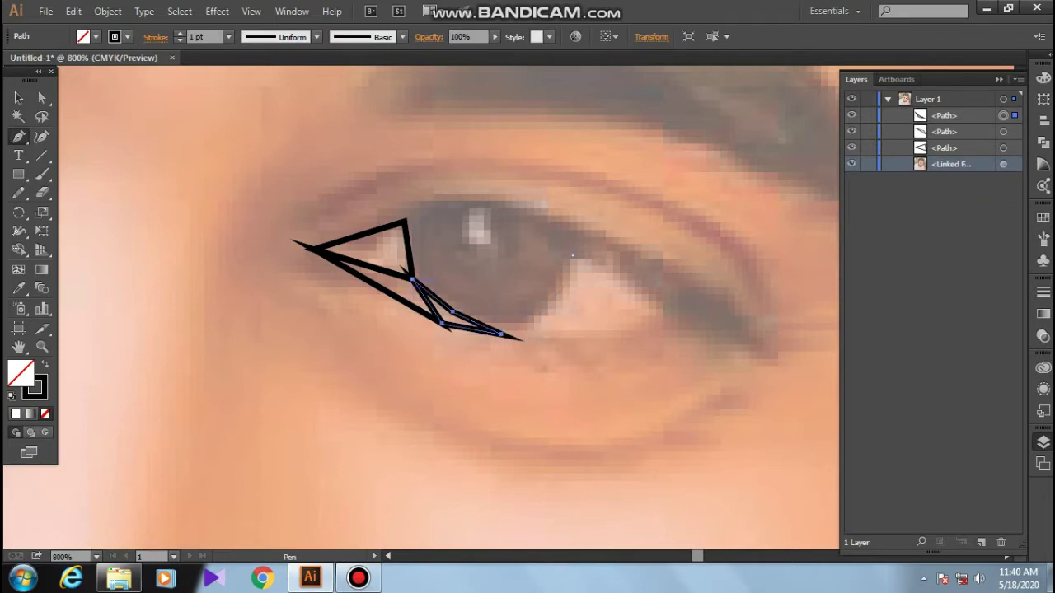
pyautogui.click(572, 256)
# Step: Finish the triangle at the iris's right edge and add a lower-lid triangle beside it
pyautogui.moveTo(662, 307); pyautogui.dragTo(641, 327)
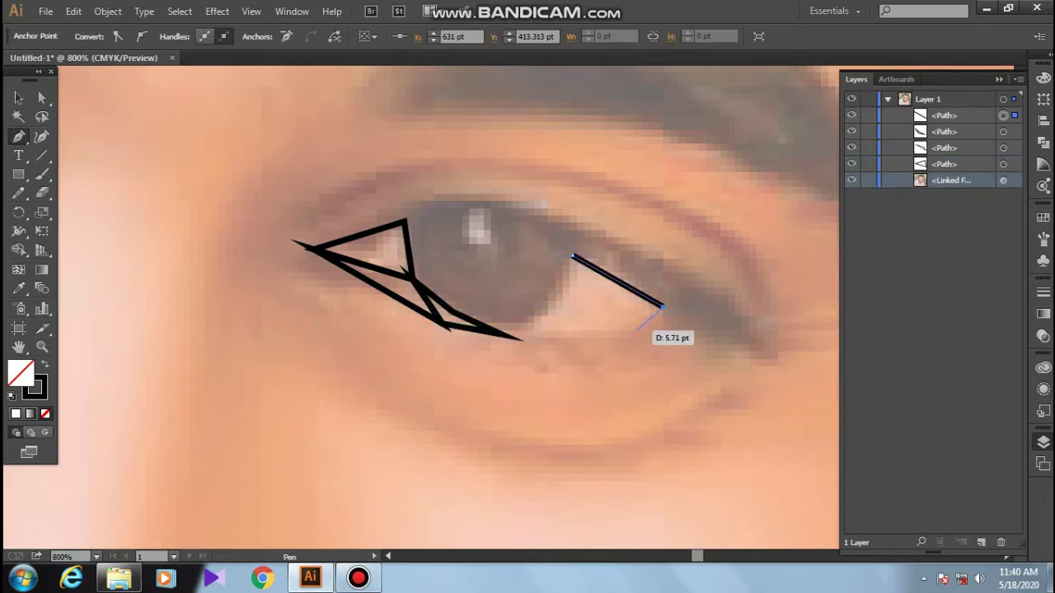
pyautogui.click(635, 329)
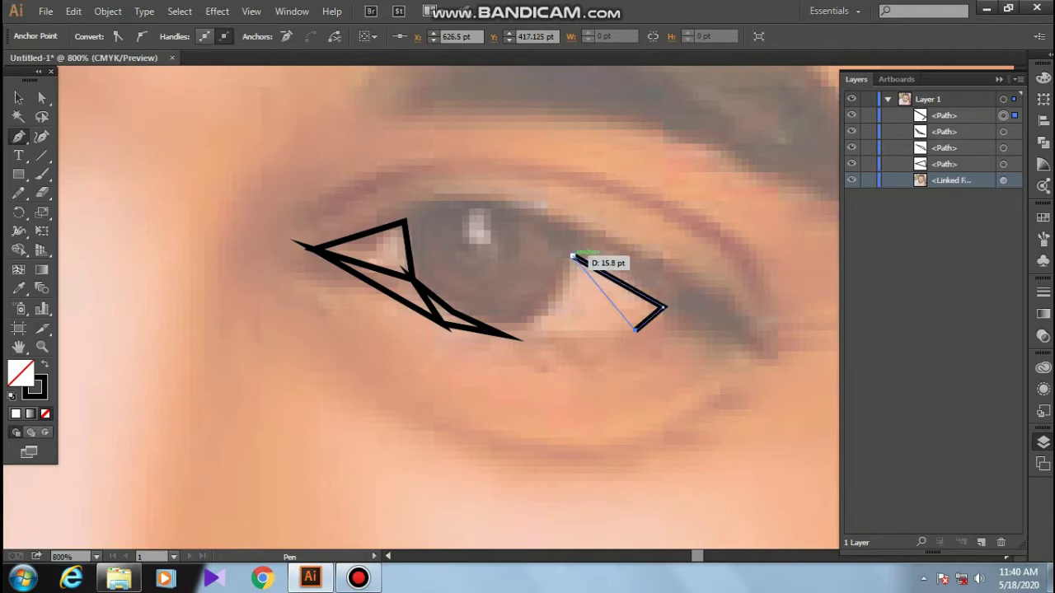
pyautogui.click(572, 256)
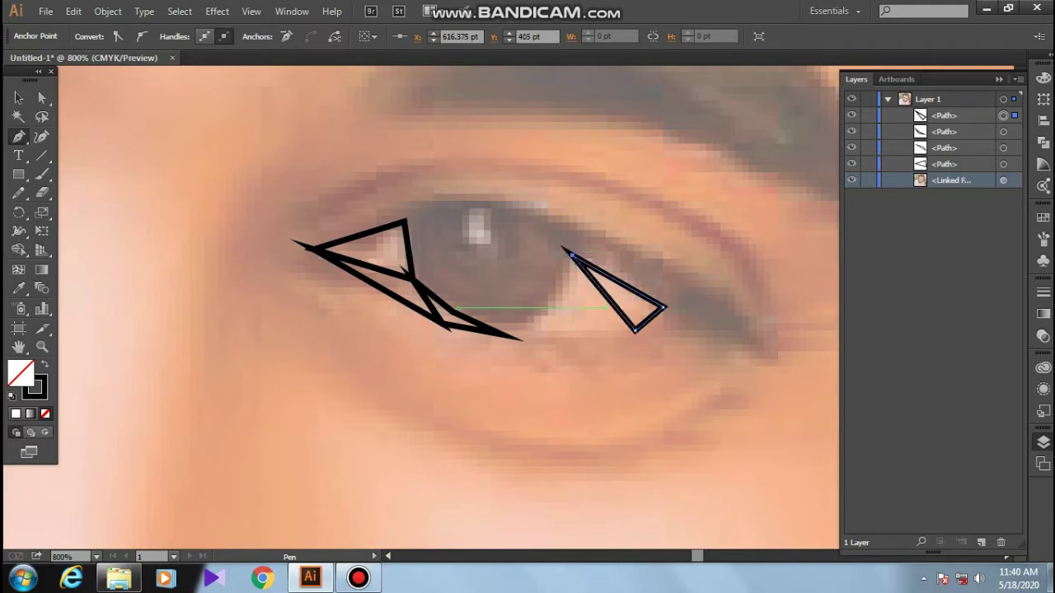
pyautogui.click(549, 330)
pyautogui.click(634, 329)
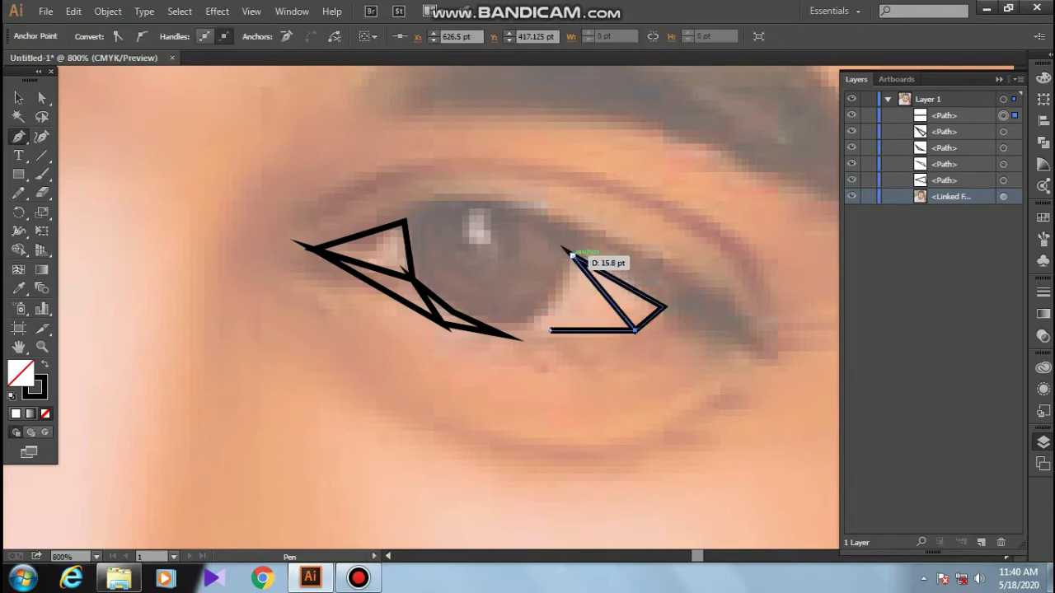
pyautogui.click(572, 257)
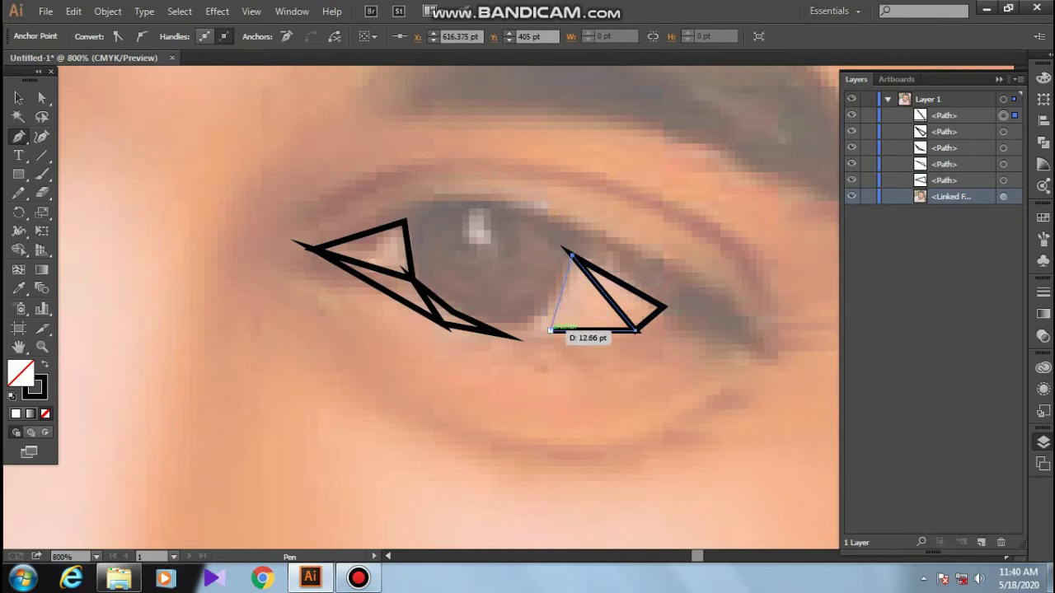
pyautogui.click(550, 330)
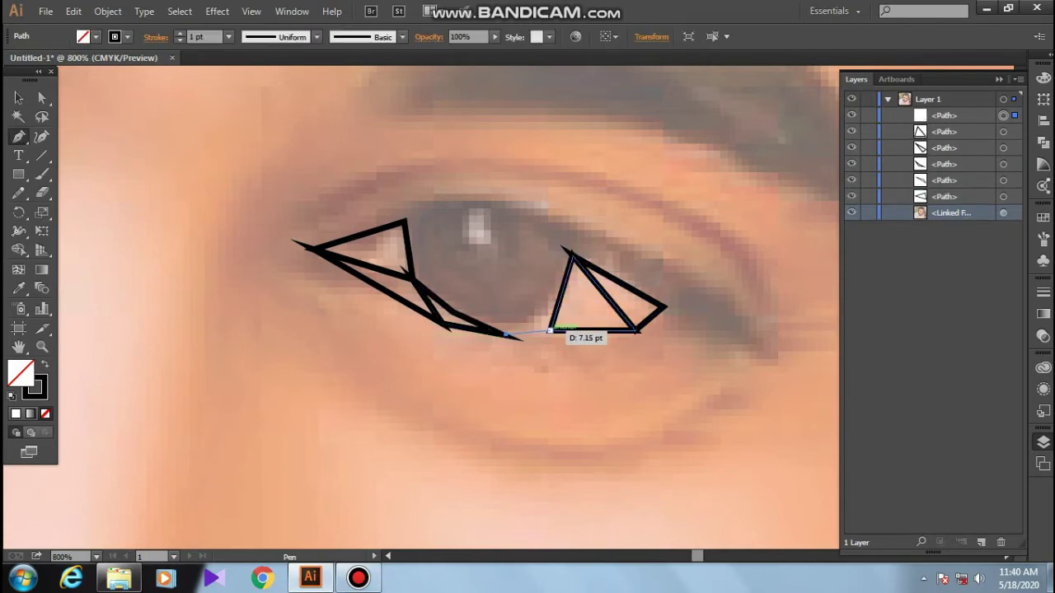
# Step: Fill the gap under the iris with another triangle
pyautogui.click(501, 334)
pyautogui.click(550, 331)
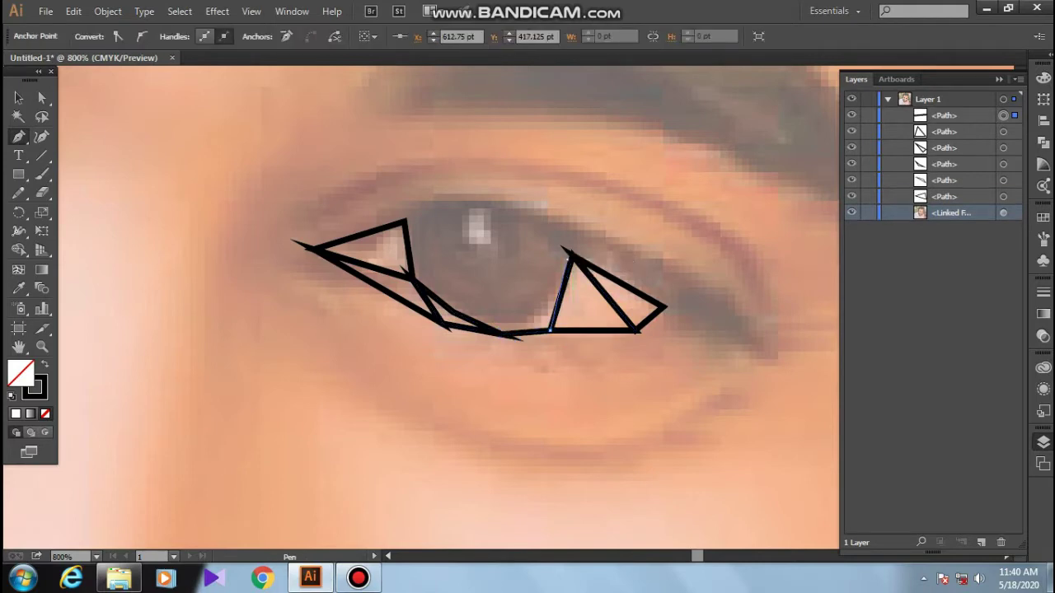
pyautogui.click(571, 256)
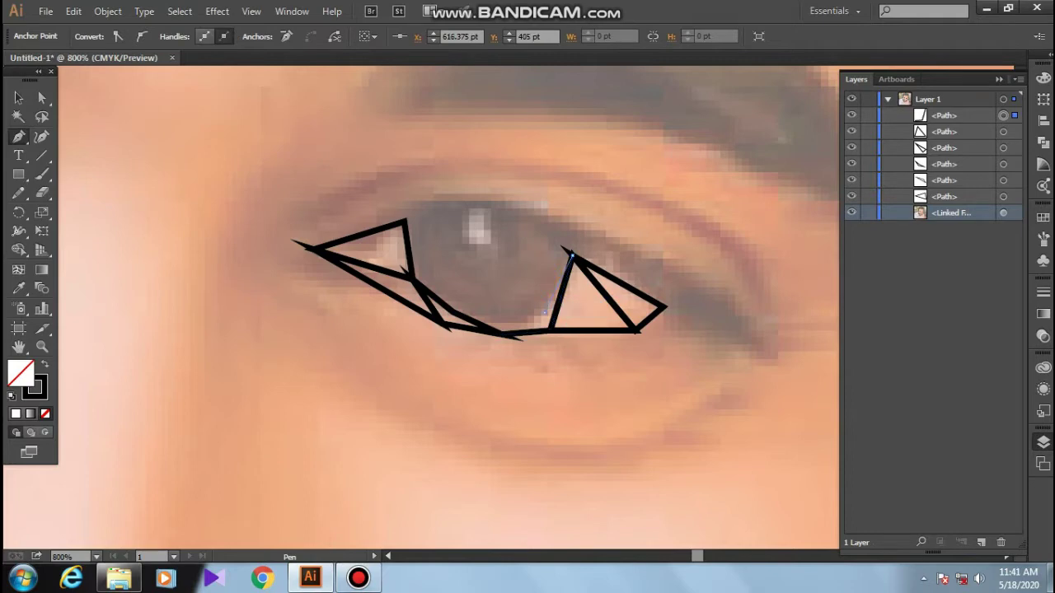
pyautogui.click(501, 334)
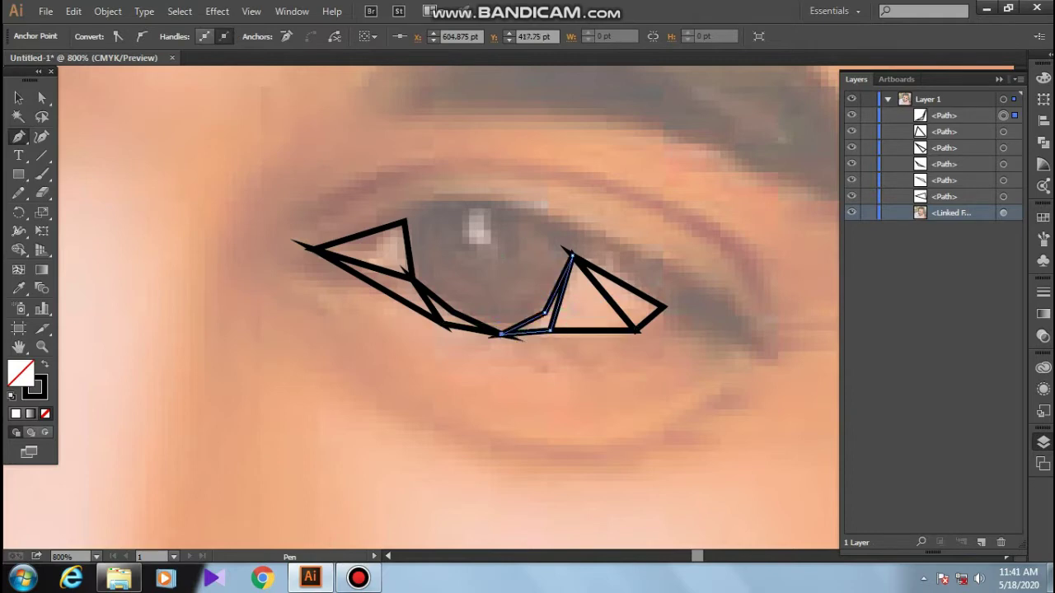
pyautogui.hotkey('ctrl', '-')
pyautogui.hotkey('ctrl', '+')
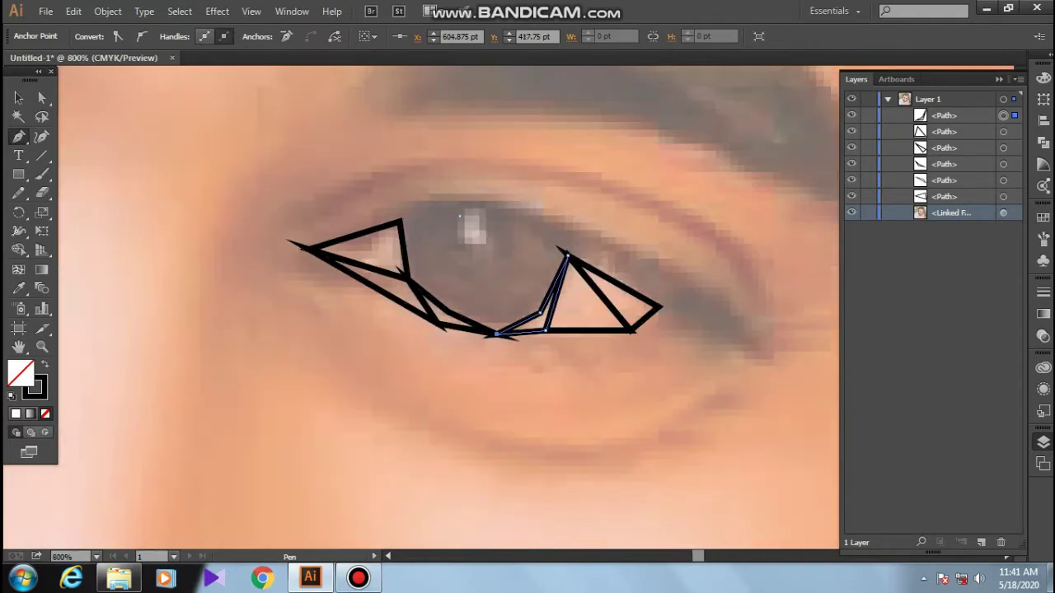
# Step: Trace two small triangles on the iris highlight
pyautogui.click(461, 219)
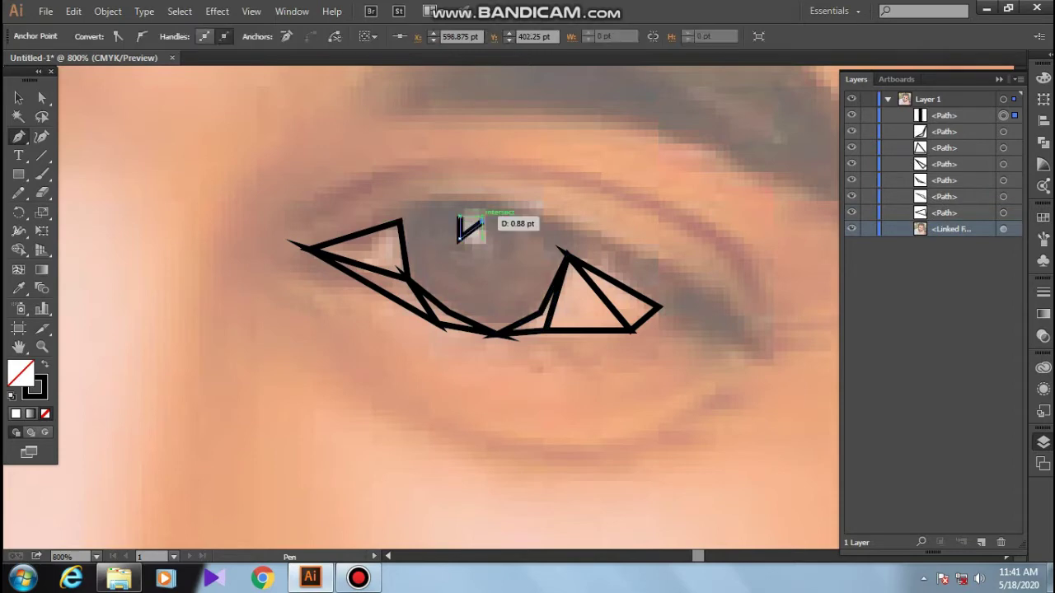
pyautogui.click(482, 219)
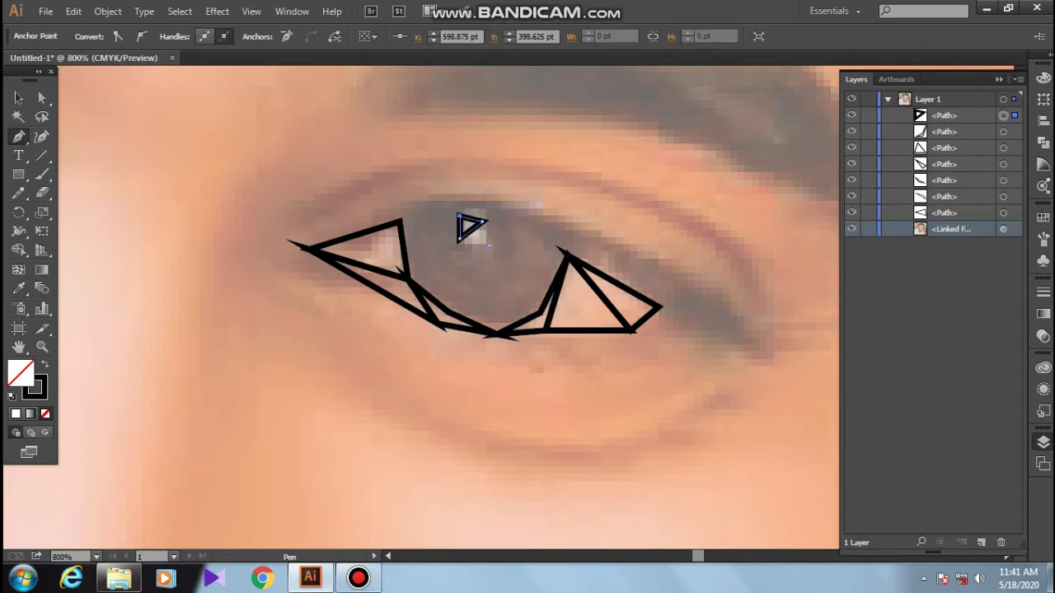
pyautogui.click(459, 239)
pyautogui.click(490, 245)
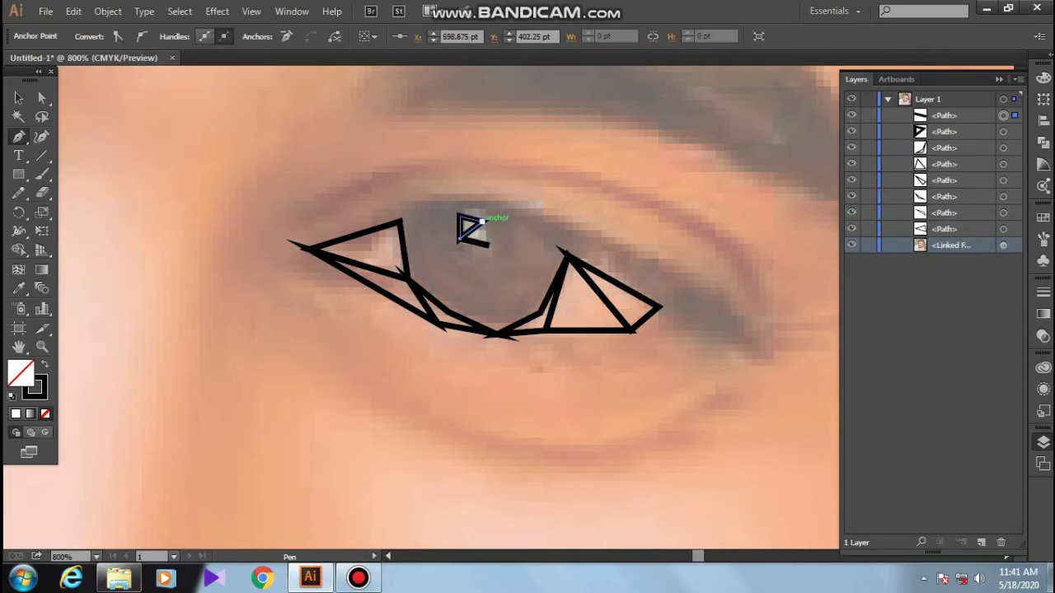
pyautogui.click(490, 244)
pyautogui.click(491, 246)
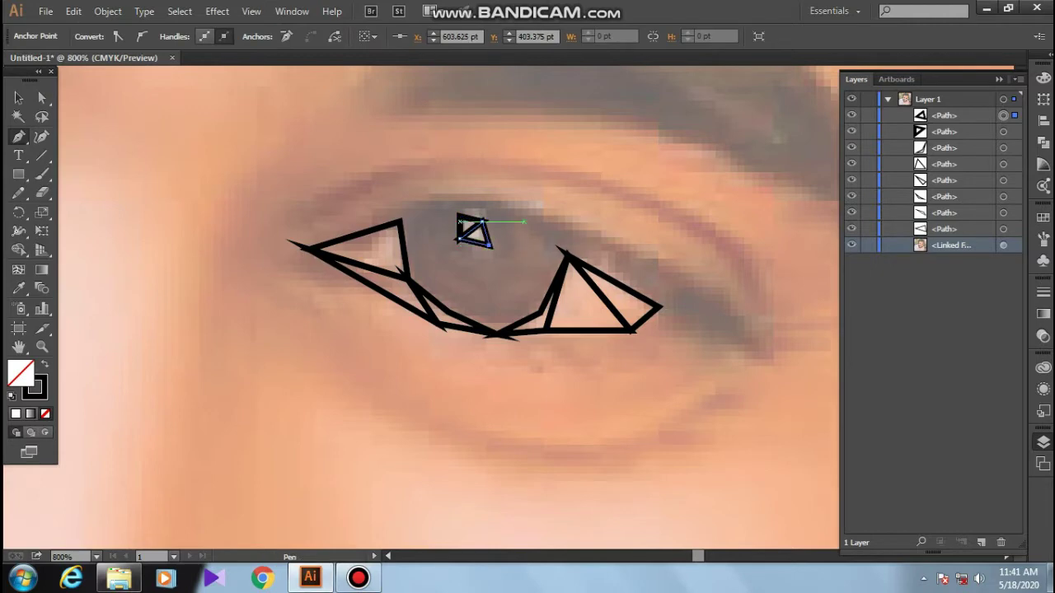
# Step: Add a small triangle above the right-hand triangle
pyautogui.click(567, 257)
pyautogui.click(567, 257)
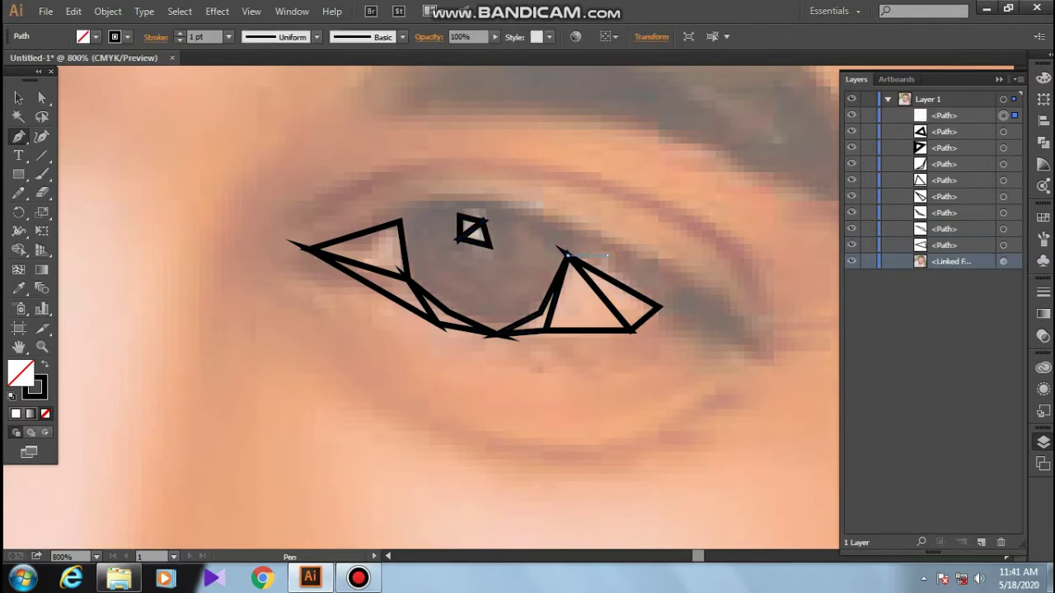
pyautogui.moveTo(567, 257); pyautogui.dragTo(582, 252)
pyautogui.click(567, 256)
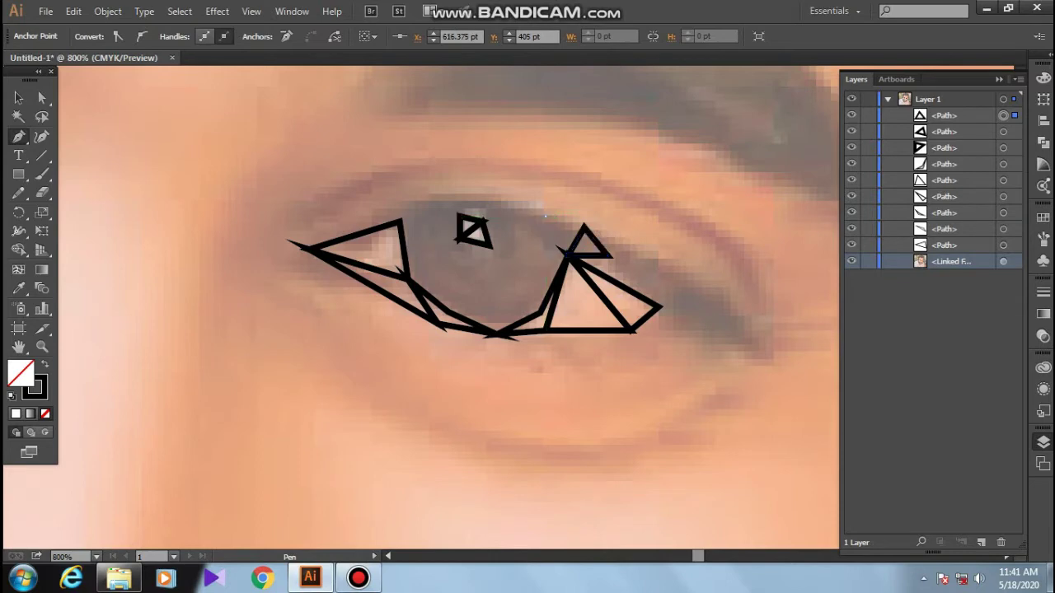
pyautogui.click(583, 228)
# Step: Add a triangle spanning the top of the iris
pyautogui.moveTo(567, 255); pyautogui.dragTo(543, 215)
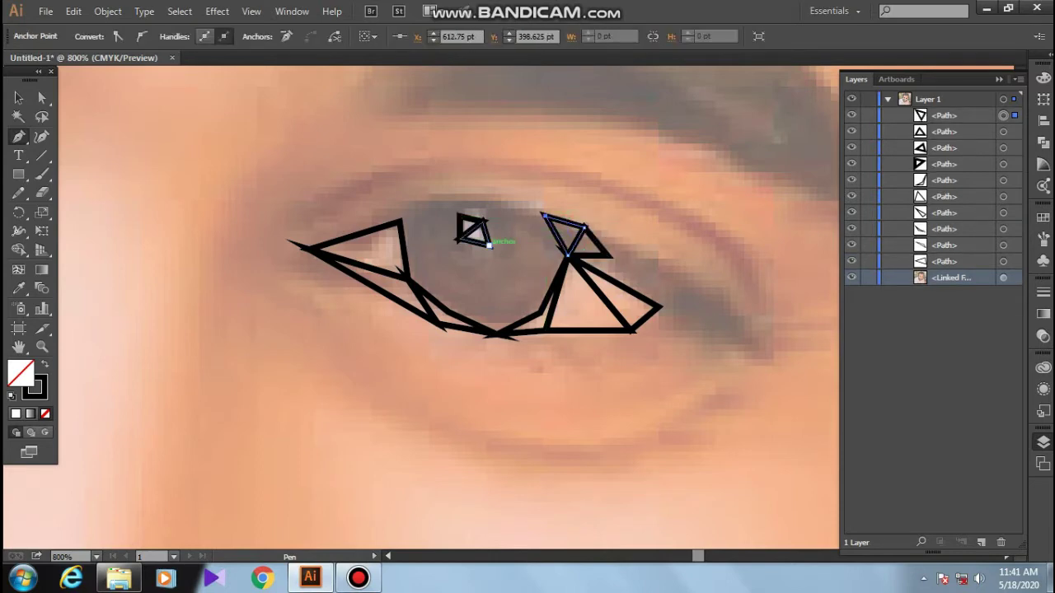
pyautogui.click(490, 244)
pyautogui.click(544, 215)
pyautogui.click(483, 220)
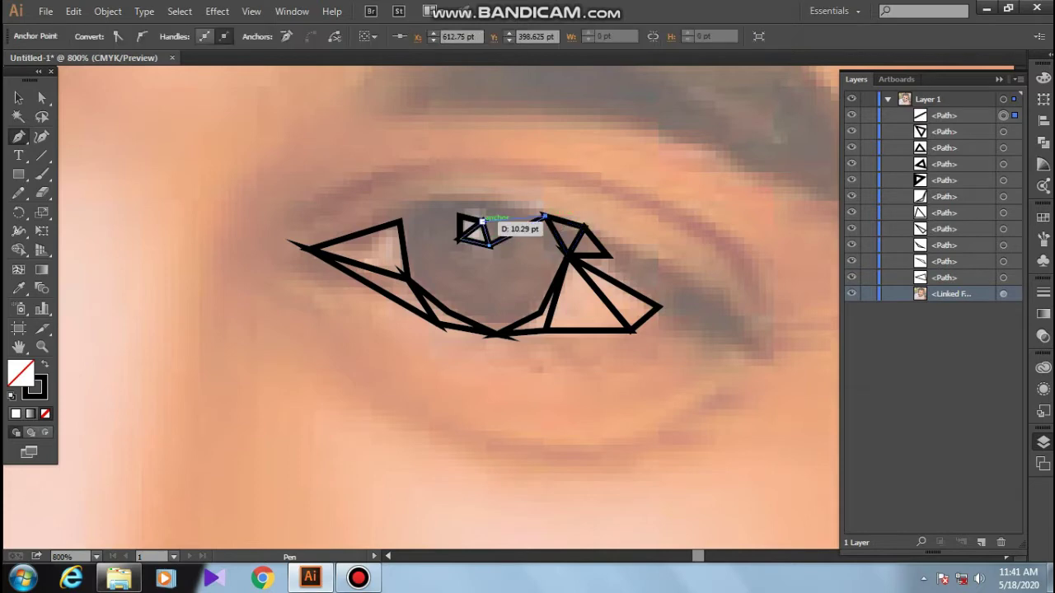
pyautogui.click(490, 244)
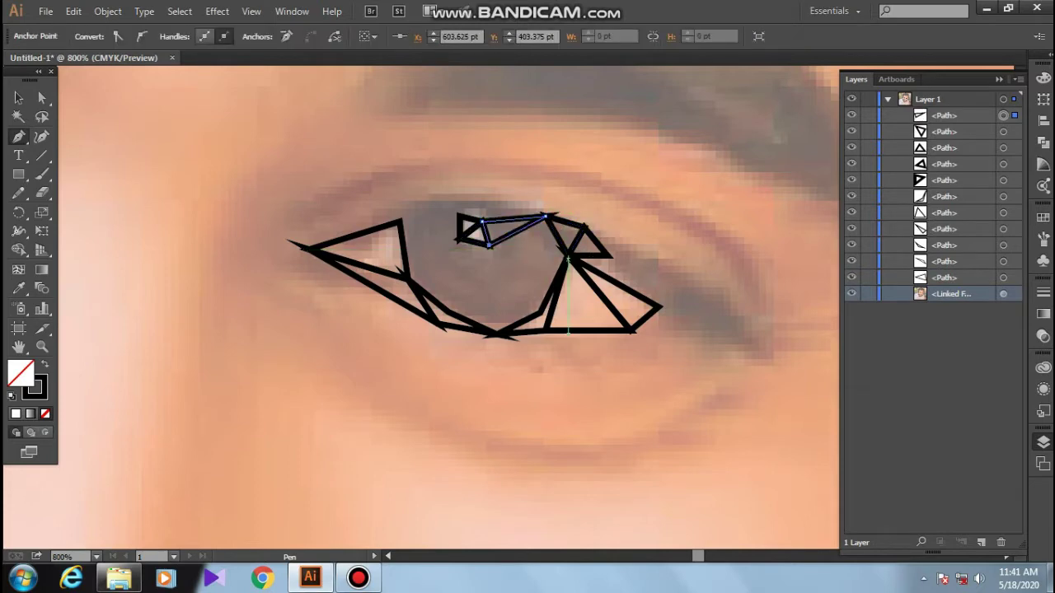
# Step: Add a triangle inside the upper iris and begin one from the lower lid
pyautogui.click(567, 258)
pyautogui.click(490, 244)
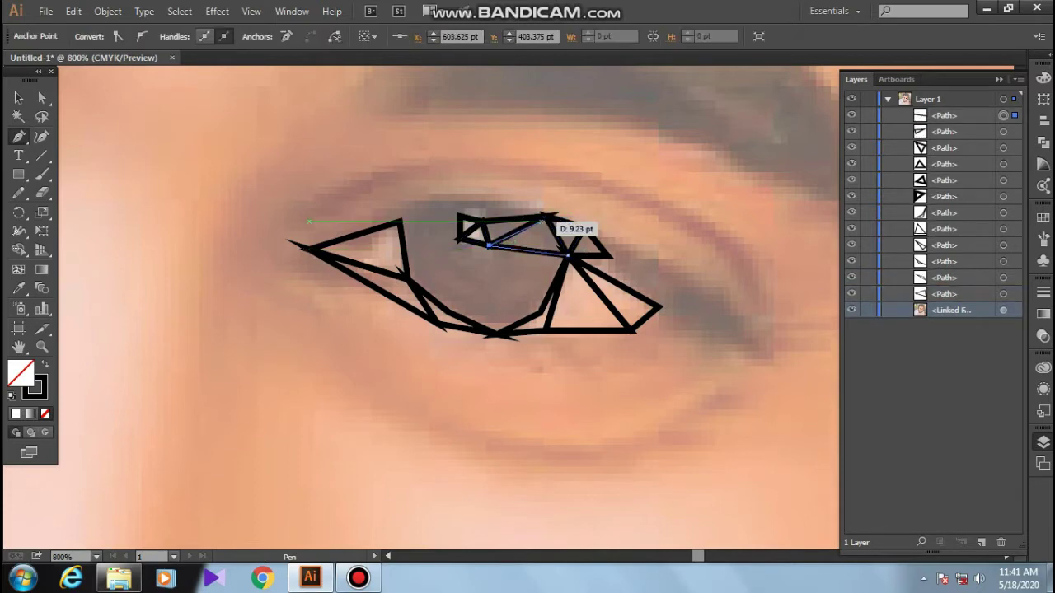
pyautogui.click(544, 216)
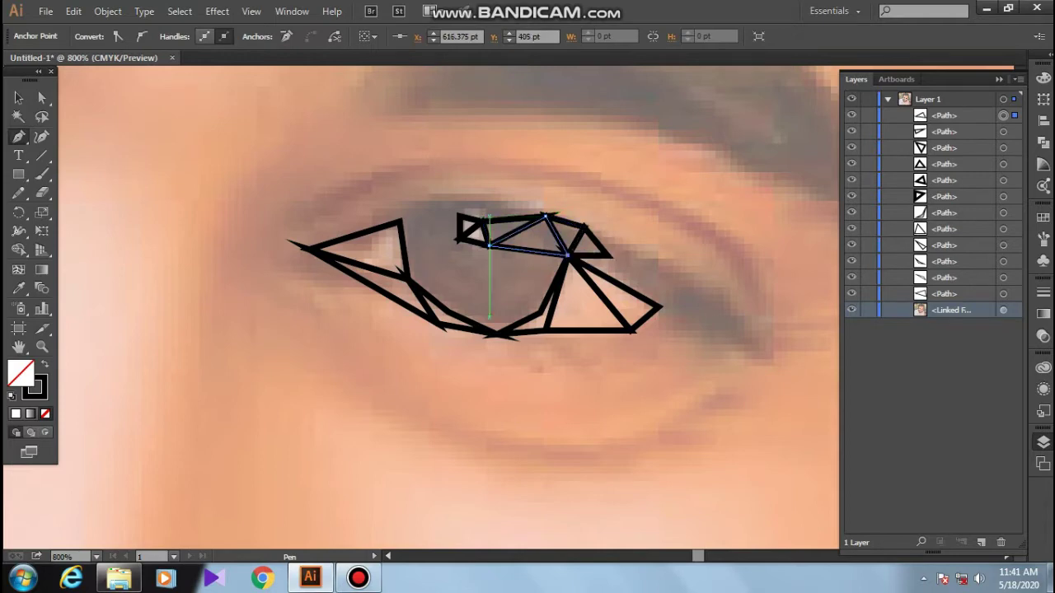
pyautogui.click(496, 333)
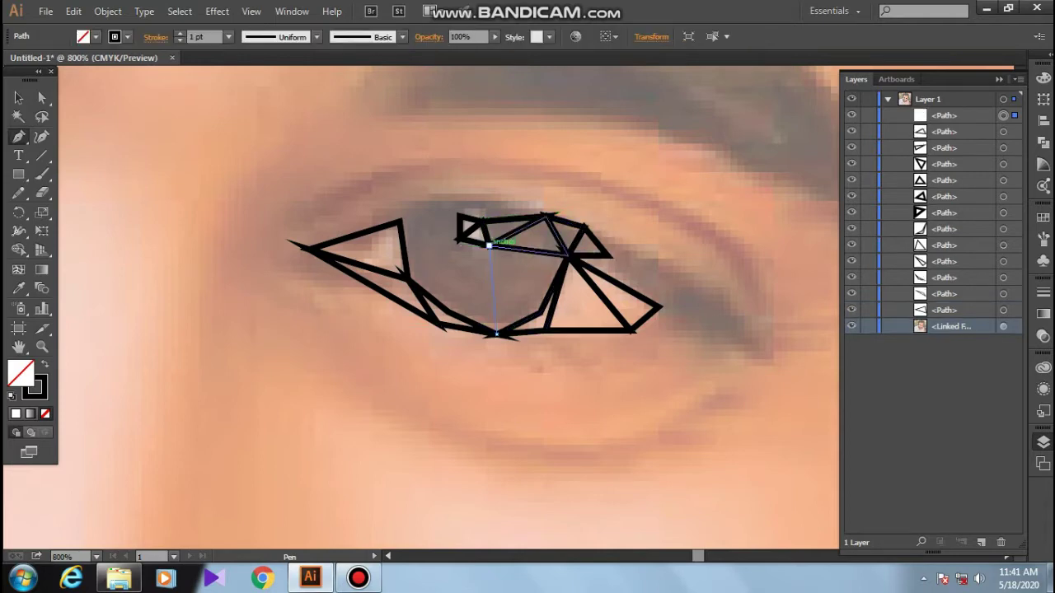
pyautogui.click(489, 244)
# Step: Complete the triangle inside the iris and add one off the right triangle's corner
pyautogui.click(540, 311)
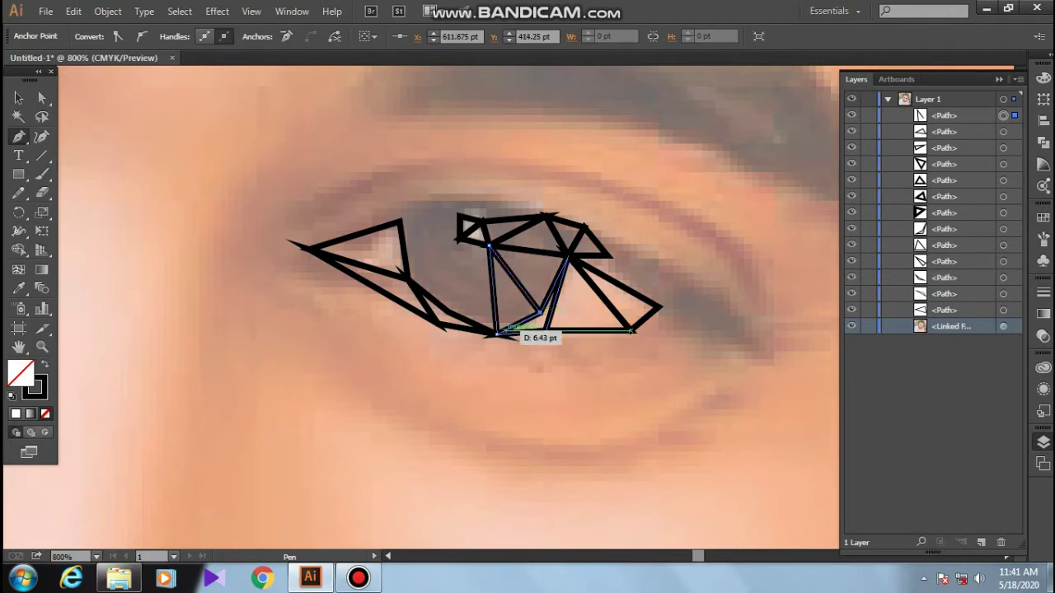
pyautogui.click(496, 333)
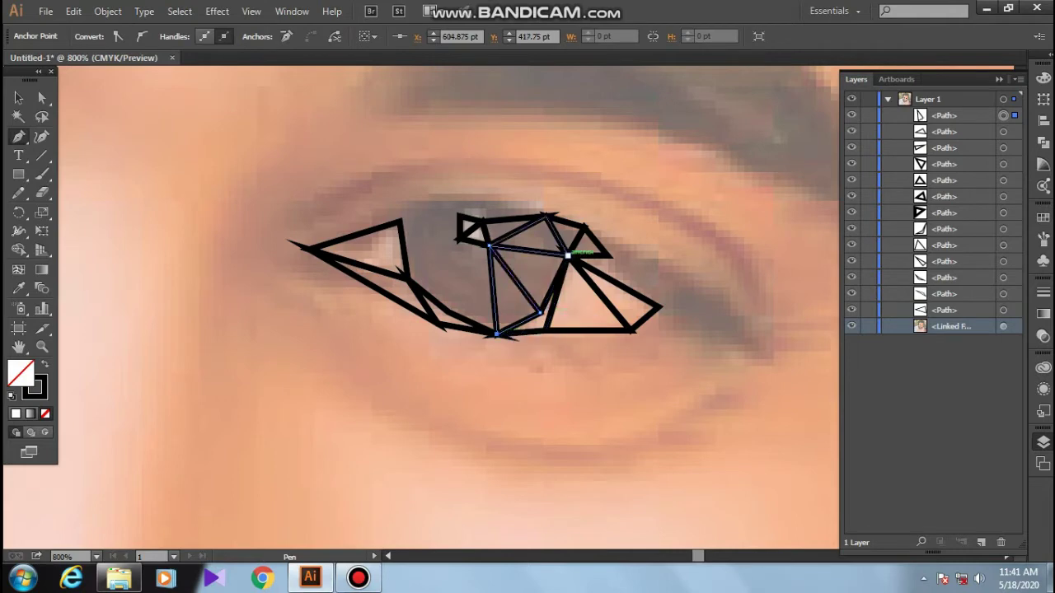
pyautogui.click(568, 256)
pyautogui.click(540, 312)
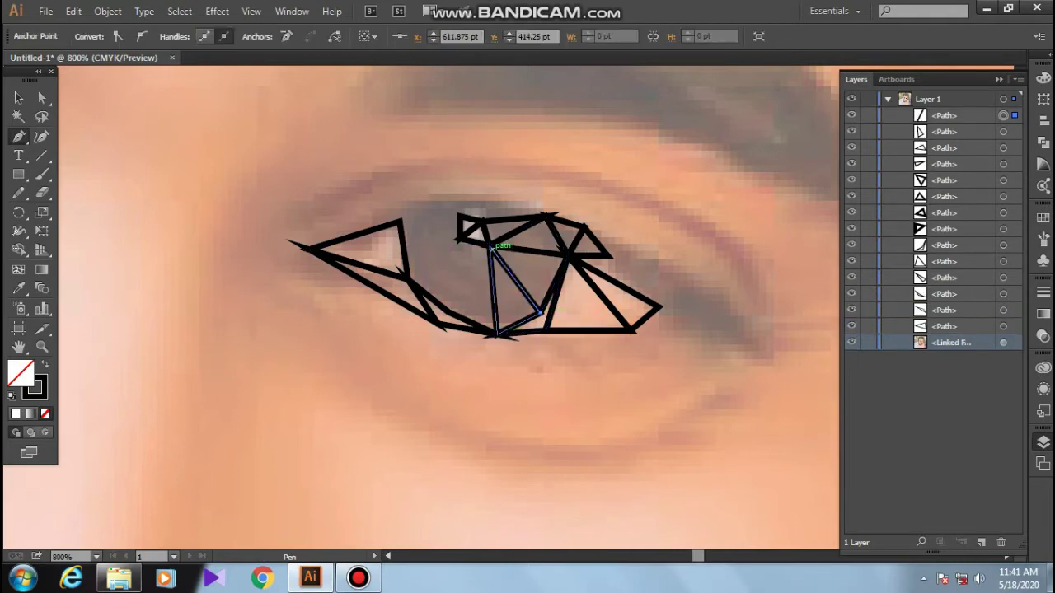
pyautogui.click(490, 245)
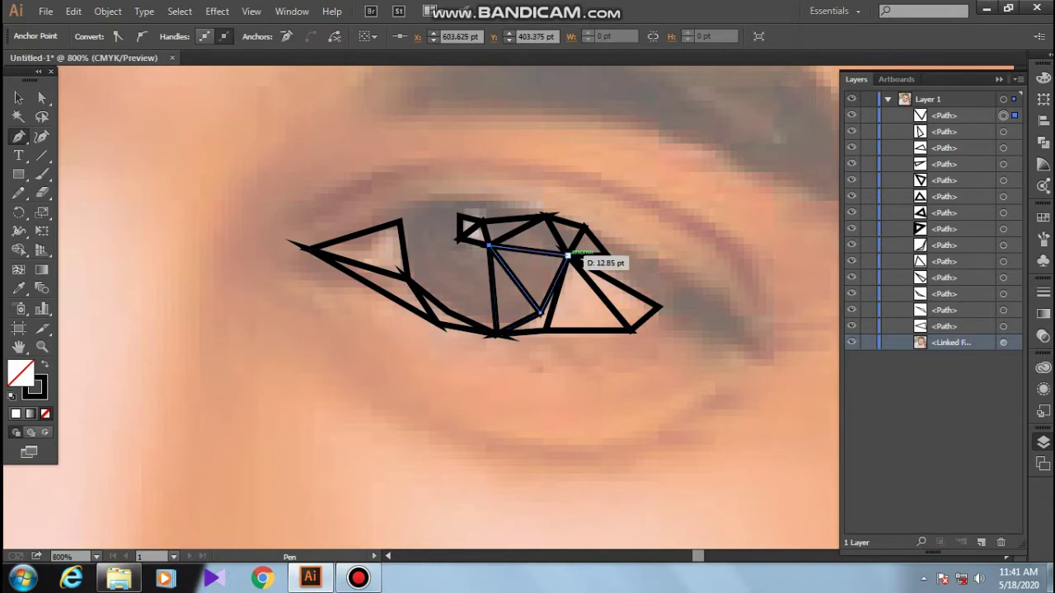
pyautogui.click(568, 256)
# Step: Add triangles over the lower iris and toward the inner eye corner
pyautogui.click(489, 244)
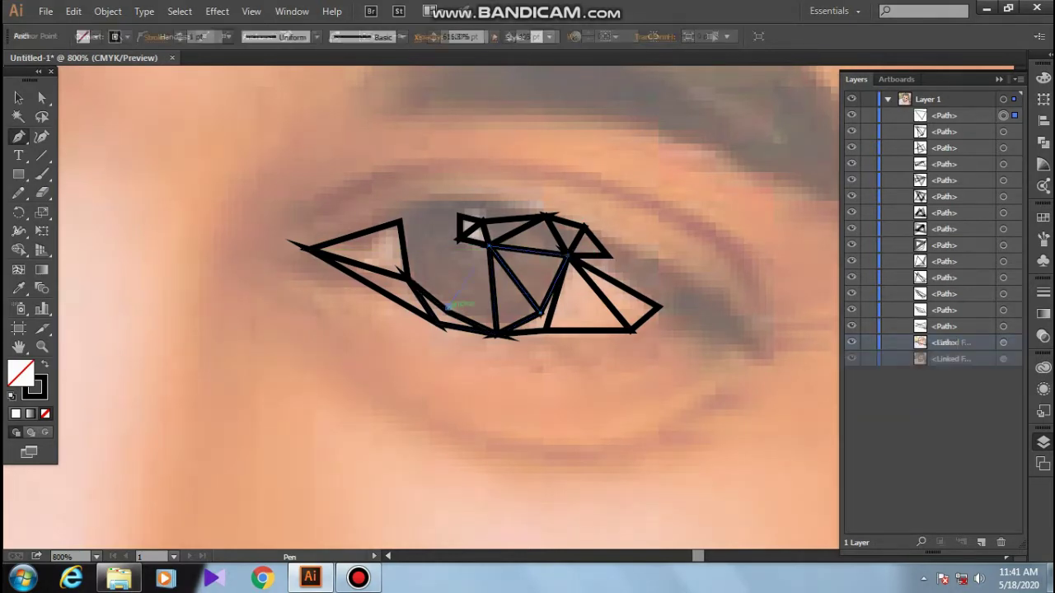
pyautogui.click(494, 334)
pyautogui.click(446, 310)
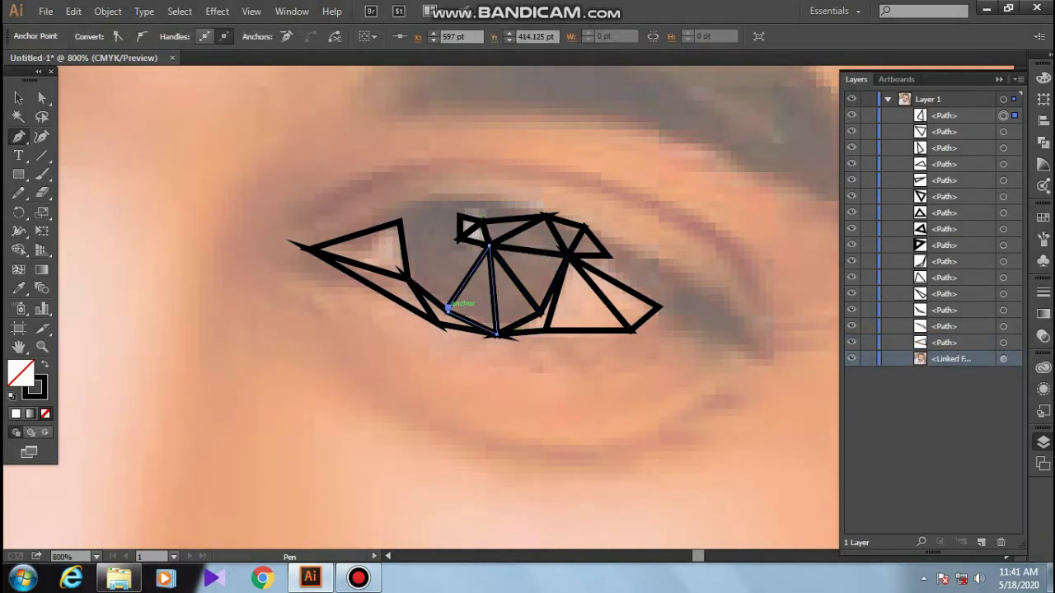
pyautogui.click(489, 244)
pyautogui.click(490, 244)
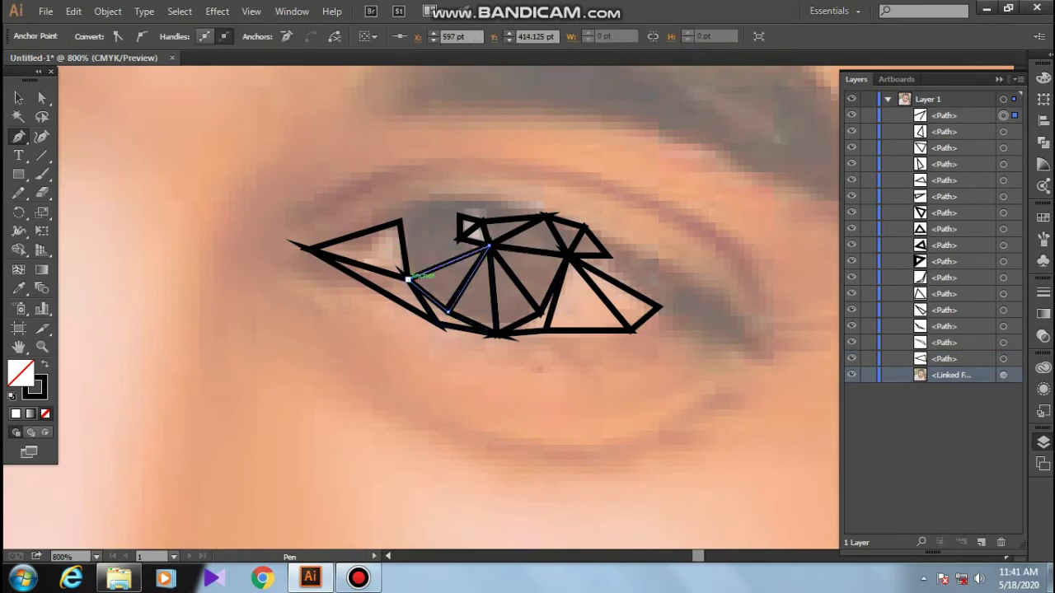
pyautogui.click(398, 221)
pyautogui.click(490, 245)
pyautogui.click(408, 280)
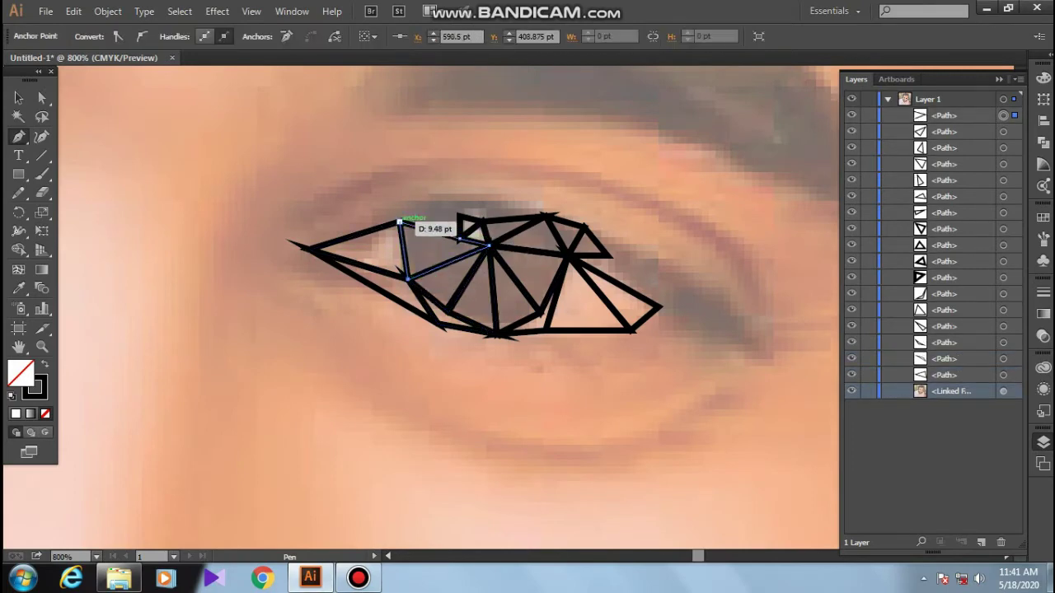
# Step: Trace triangles along the upper lid up to the top of the eye
pyautogui.click(459, 216)
pyautogui.click(490, 198)
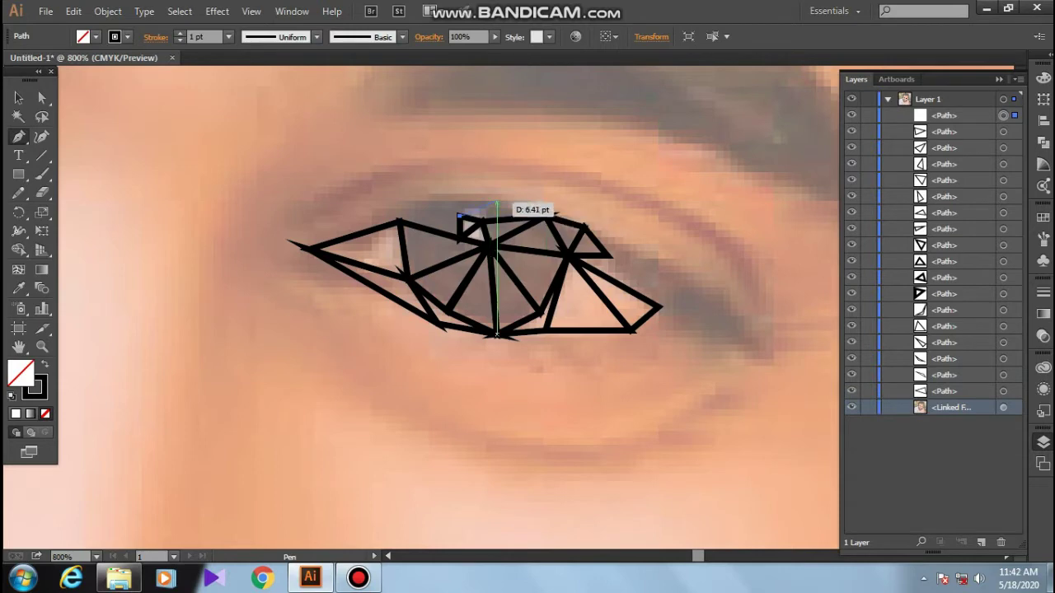
pyautogui.click(544, 216)
pyautogui.click(459, 216)
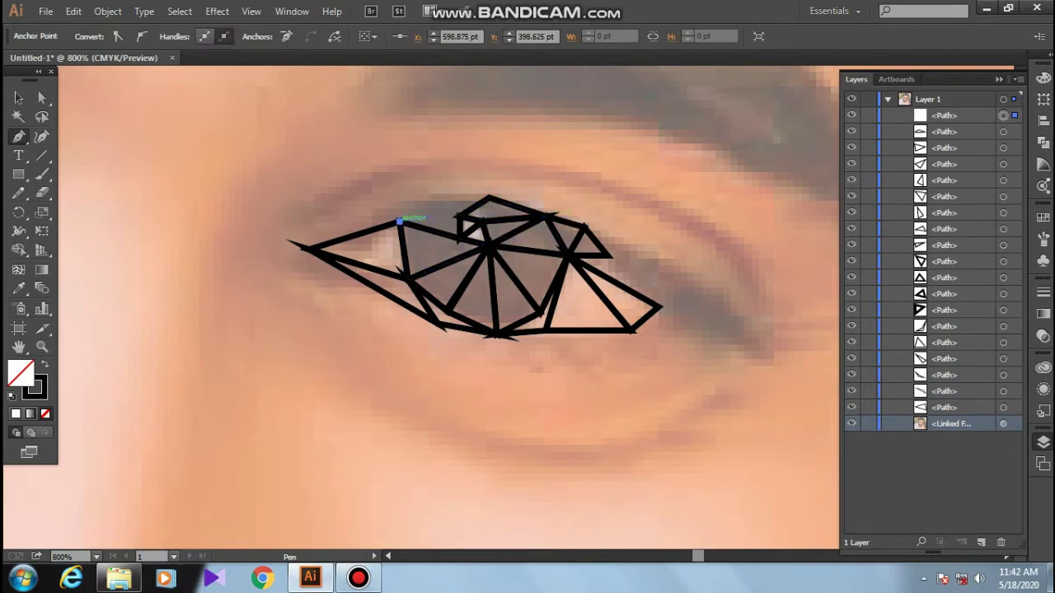
pyautogui.click(489, 198)
pyautogui.click(430, 196)
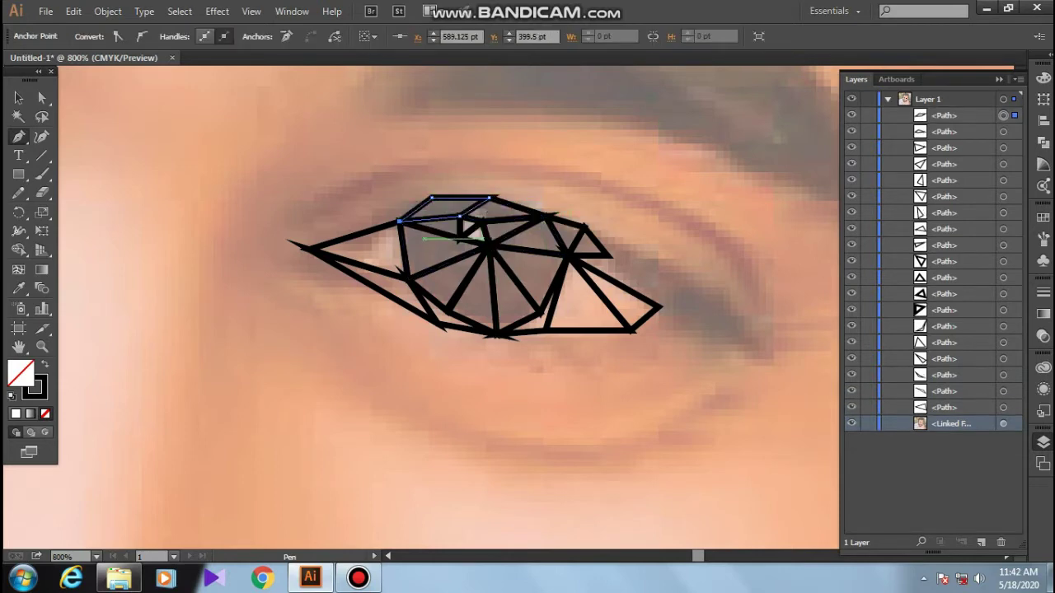
pyautogui.click(459, 216)
pyautogui.click(459, 216)
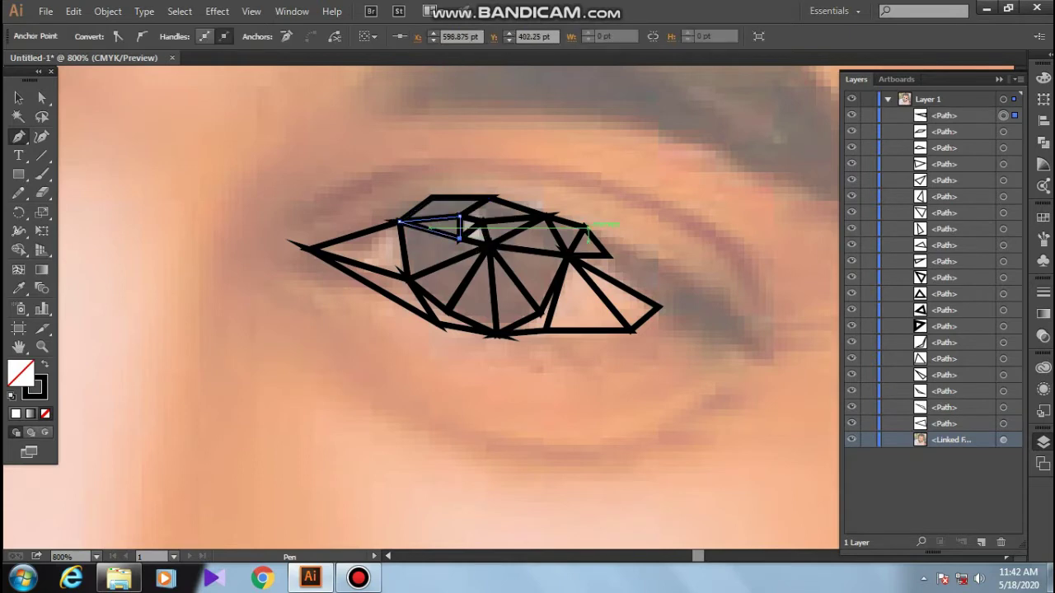
pyautogui.click(399, 222)
# Step: Extend the mesh with two thin triangles reaching the eye's outer corner
pyautogui.click(585, 224)
pyautogui.click(699, 270)
pyautogui.click(569, 257)
pyautogui.click(586, 224)
pyautogui.click(659, 307)
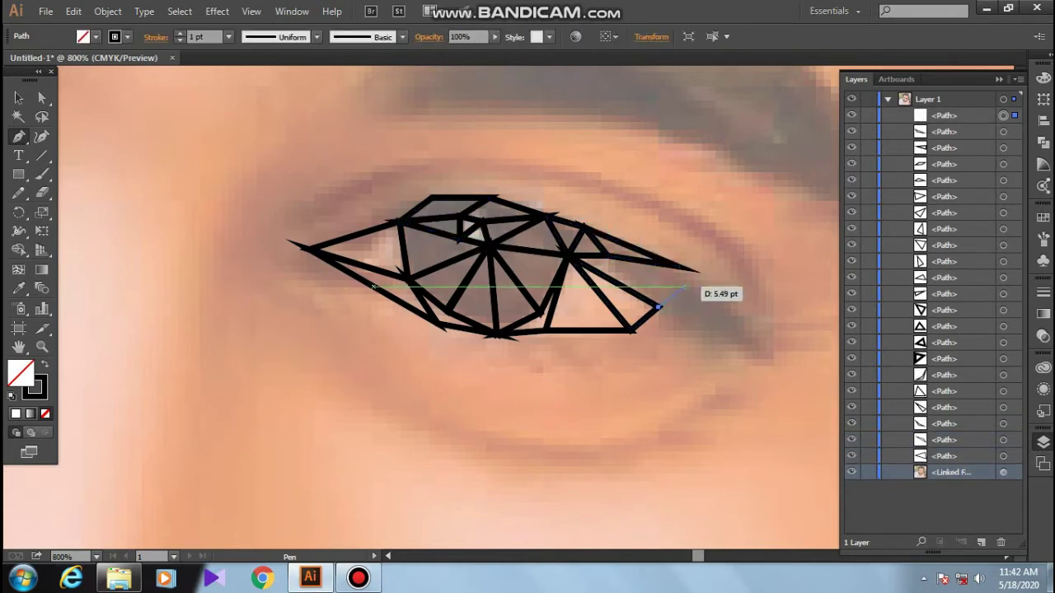
pyautogui.click(684, 288)
pyautogui.click(606, 255)
pyautogui.click(567, 256)
# Step: Trace the first two thin triangles along the lid crease above the eye
pyautogui.scroll(-1, 732, 331)
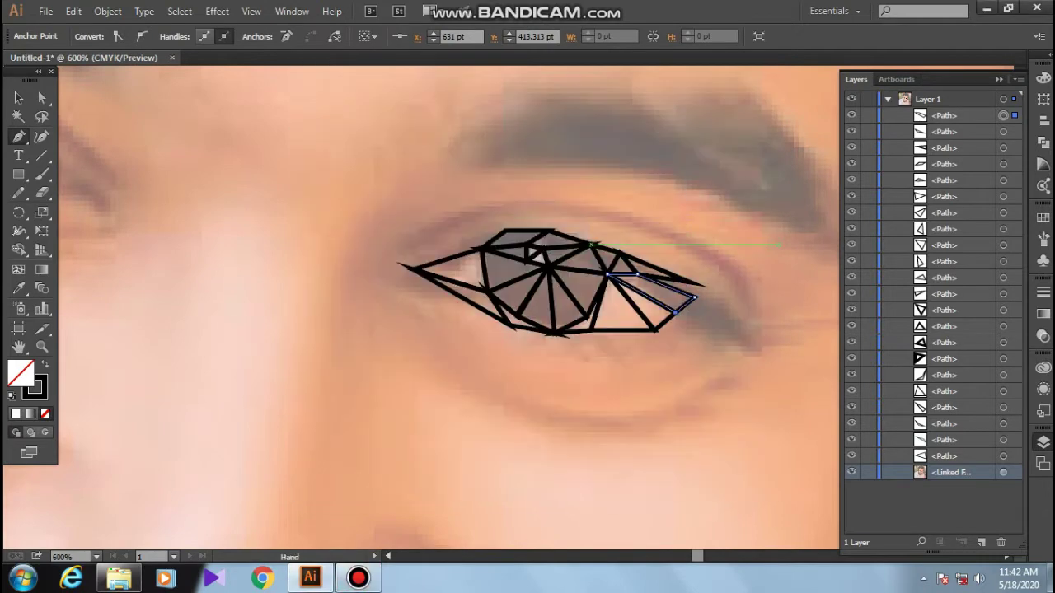
pyautogui.click(262, 311)
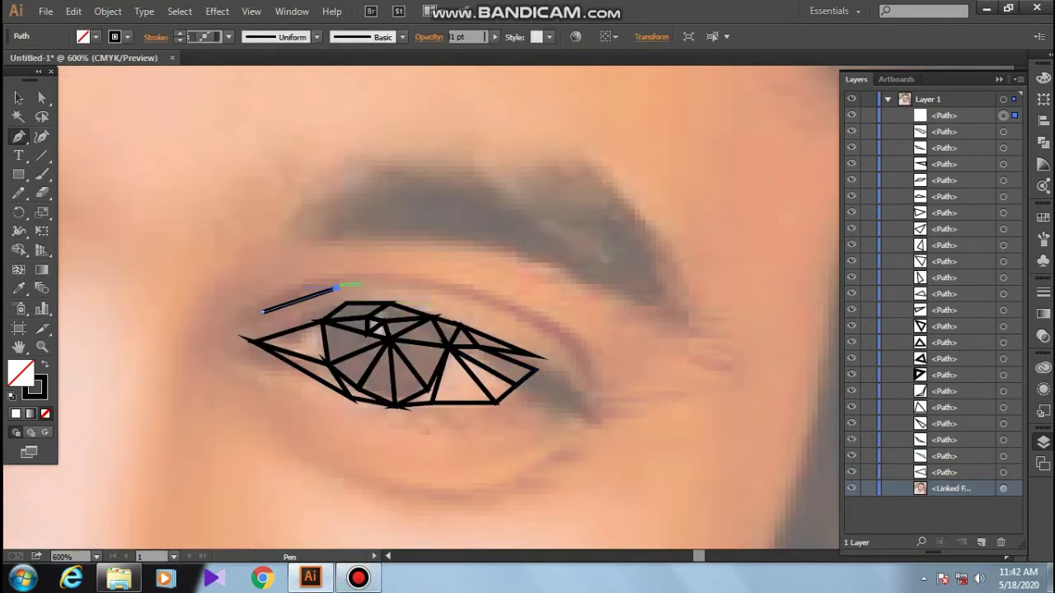
pyautogui.click(336, 288)
pyautogui.click(234, 311)
pyautogui.click(262, 312)
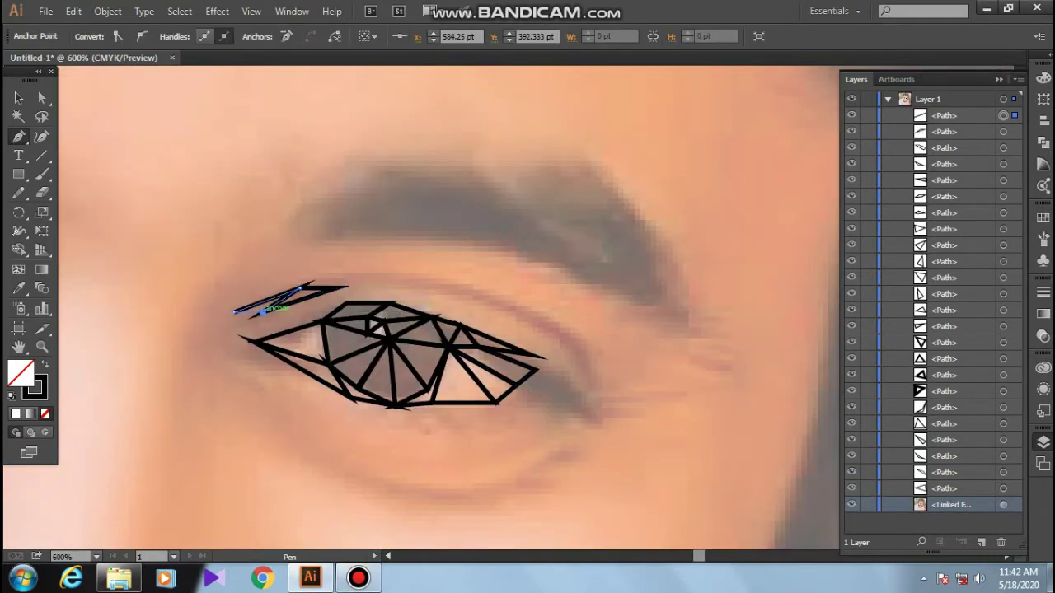
pyautogui.click(298, 288)
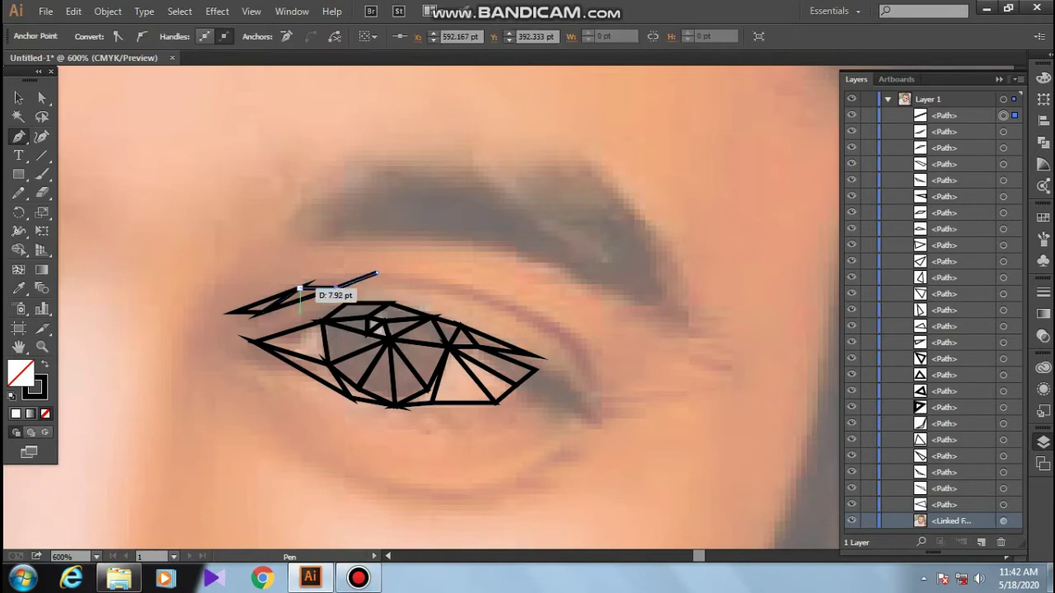
pyautogui.click(376, 272)
pyautogui.click(299, 288)
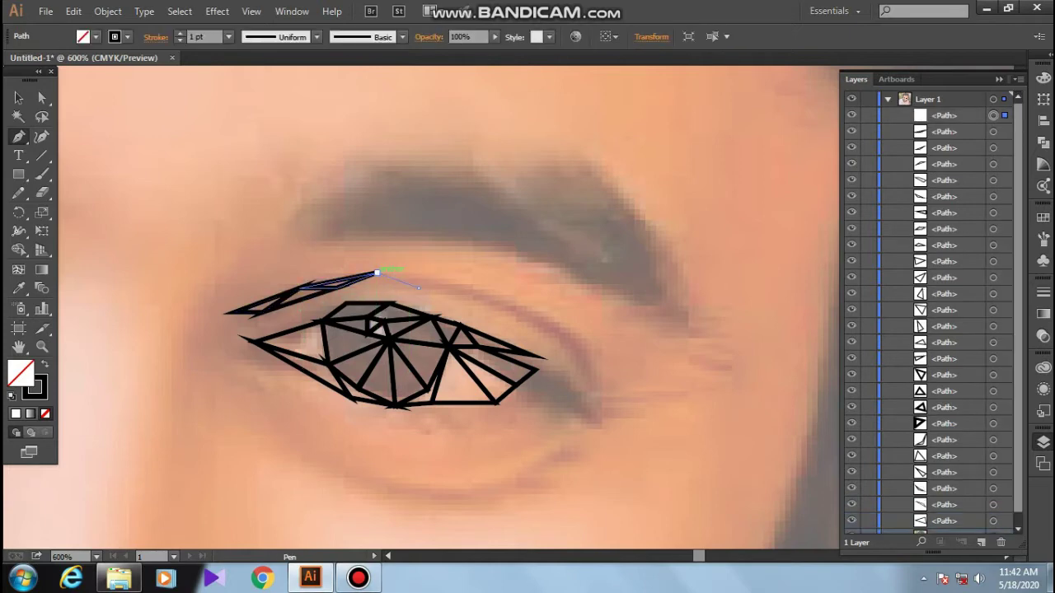
# Step: Continue the band of crease triangles toward the eye's outer corner
pyautogui.click(375, 272)
pyautogui.click(419, 286)
pyautogui.click(446, 282)
pyautogui.click(376, 272)
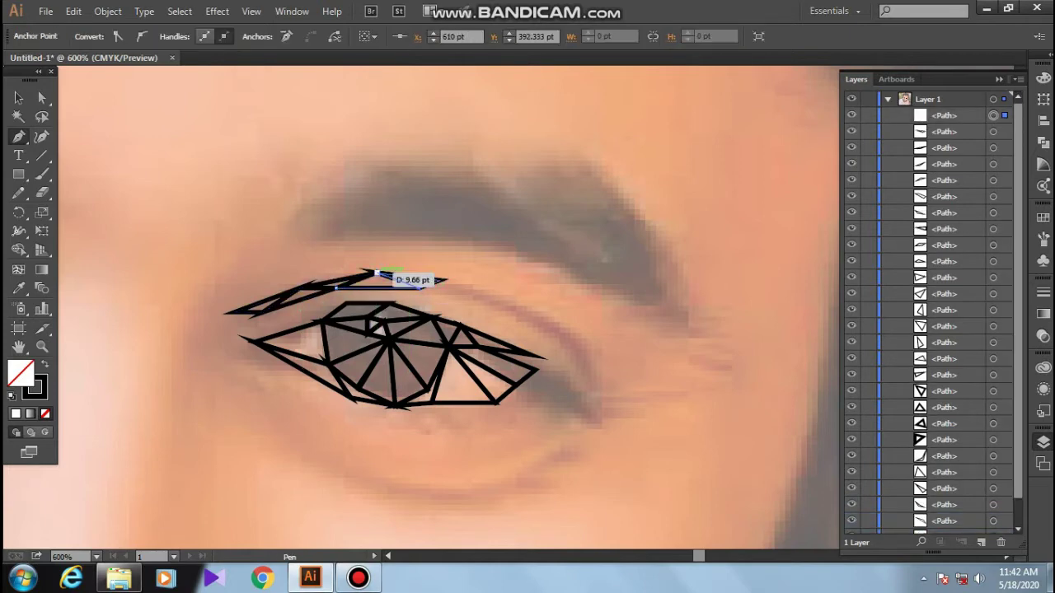
pyautogui.click(442, 282)
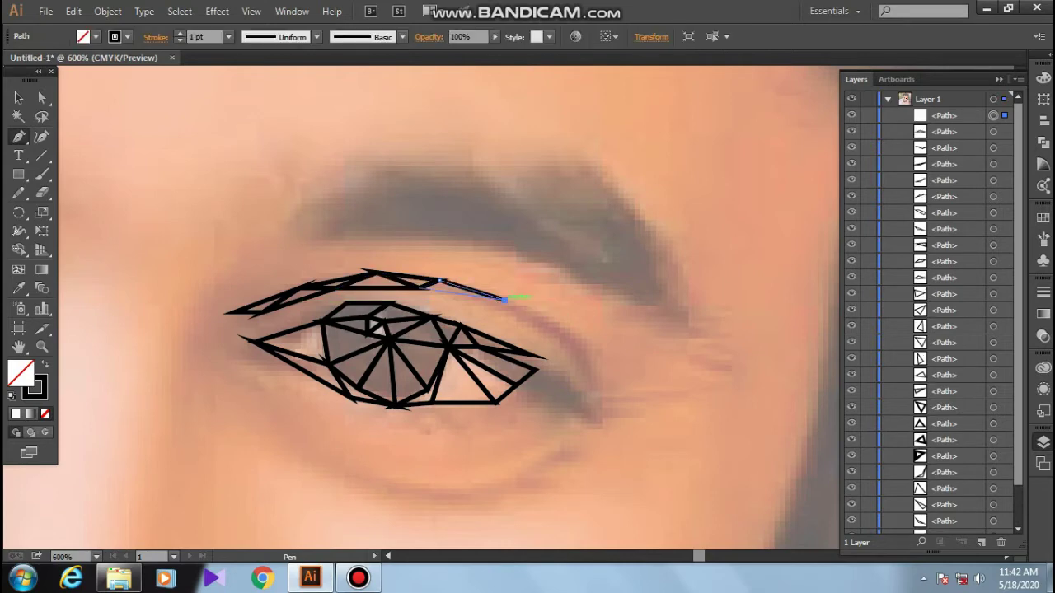
pyautogui.click(504, 298)
pyautogui.click(418, 287)
pyautogui.click(559, 335)
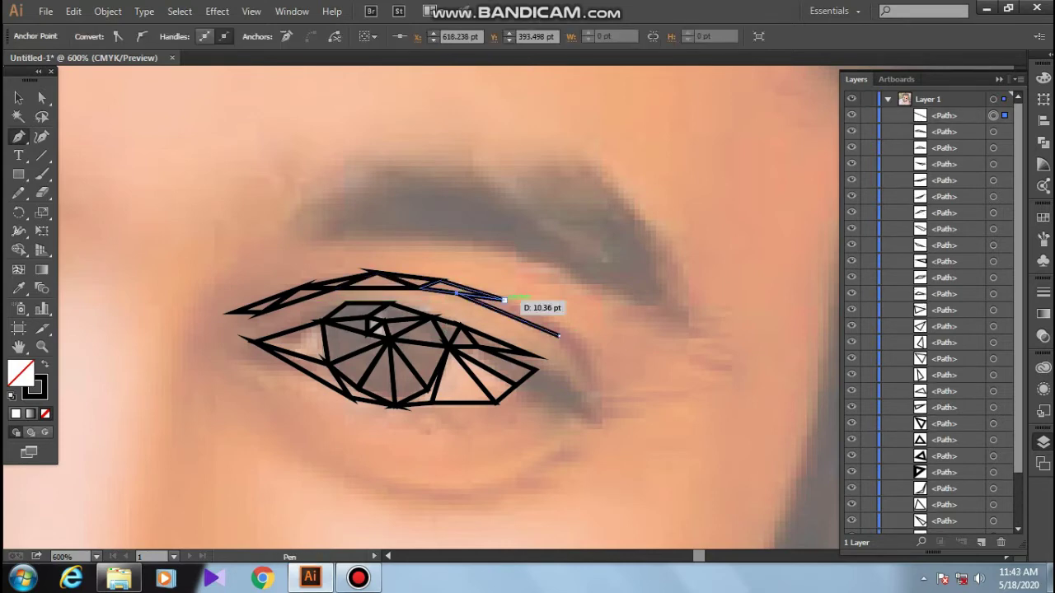
pyautogui.click(505, 301)
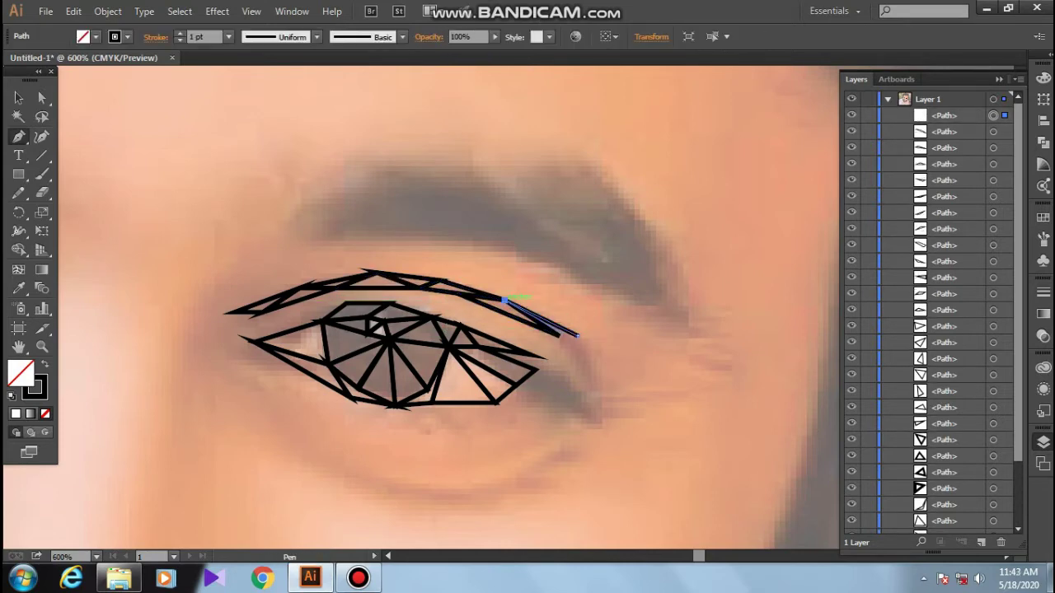
# Step: Close a triangle at the outer eye corner and run a pointed wing edge to its tip
pyautogui.click(577, 336)
pyautogui.moveTo(577, 335); pyautogui.dragTo(565, 275)
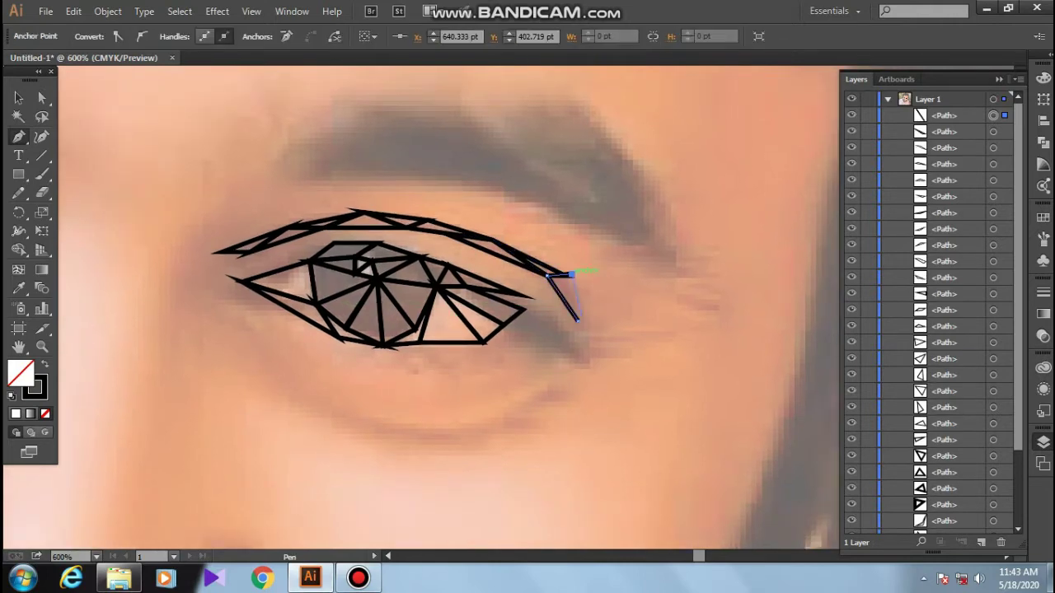
pyautogui.click(484, 341)
pyautogui.click(548, 336)
pyautogui.click(523, 309)
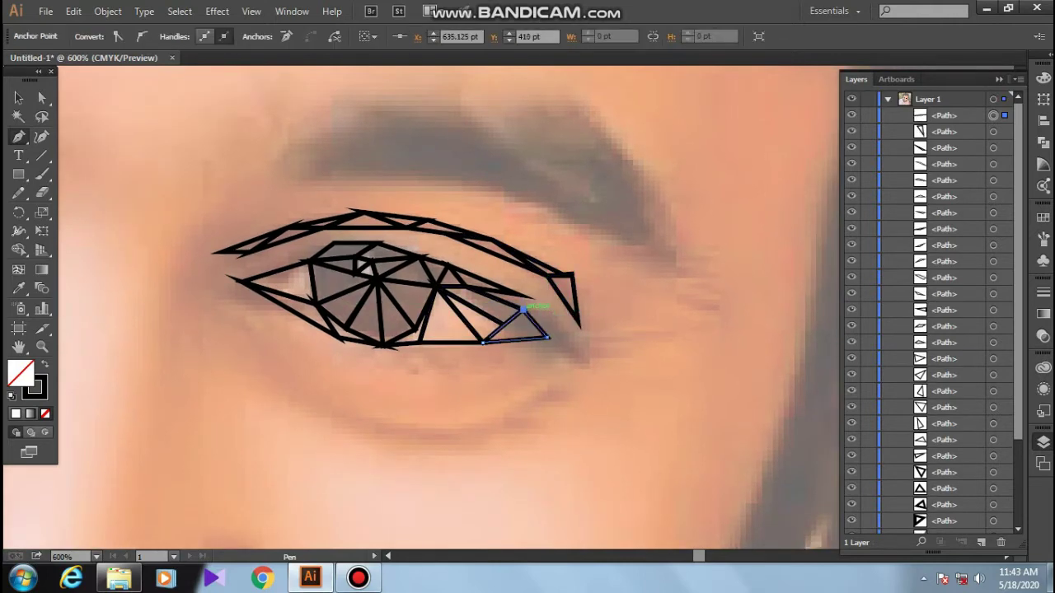
pyautogui.click(519, 343)
pyautogui.click(583, 362)
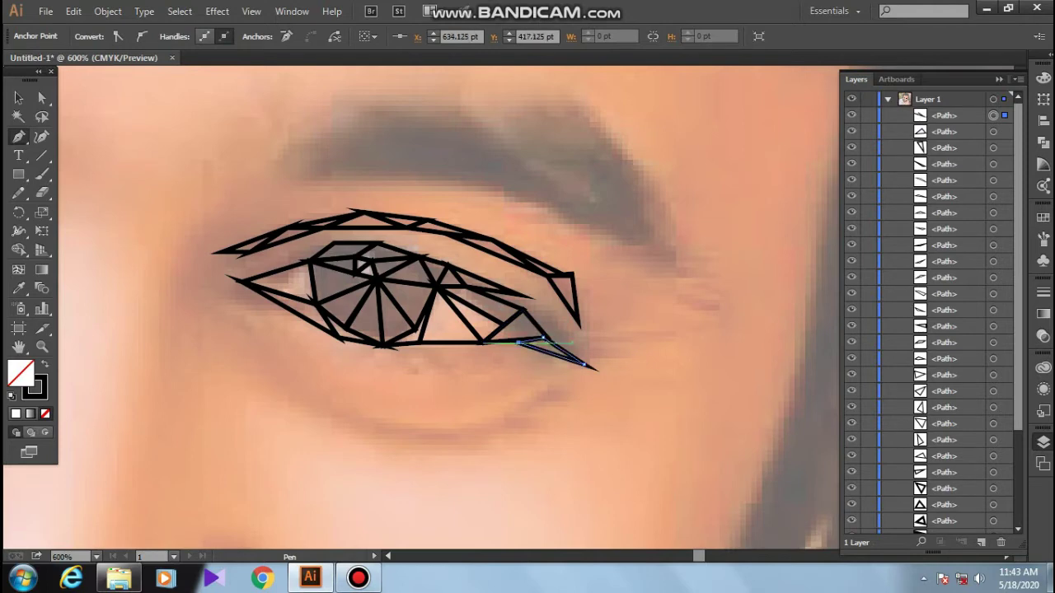
# Step: Add triangles linking the outer corner back to the eye, then pan to the eyebrow
pyautogui.click(523, 310)
pyautogui.click(437, 287)
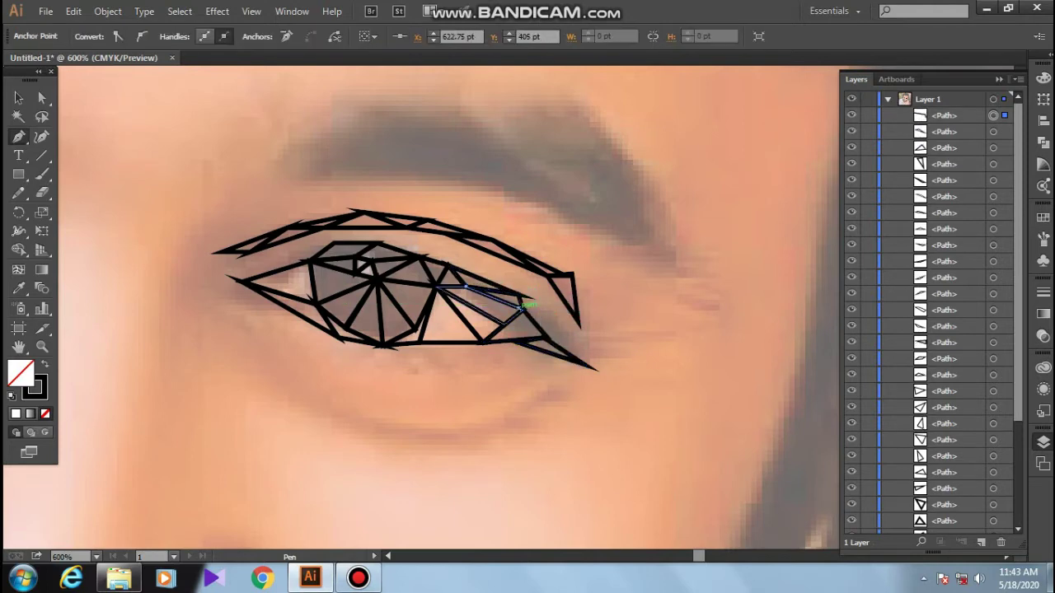
pyautogui.click(523, 306)
pyautogui.click(544, 337)
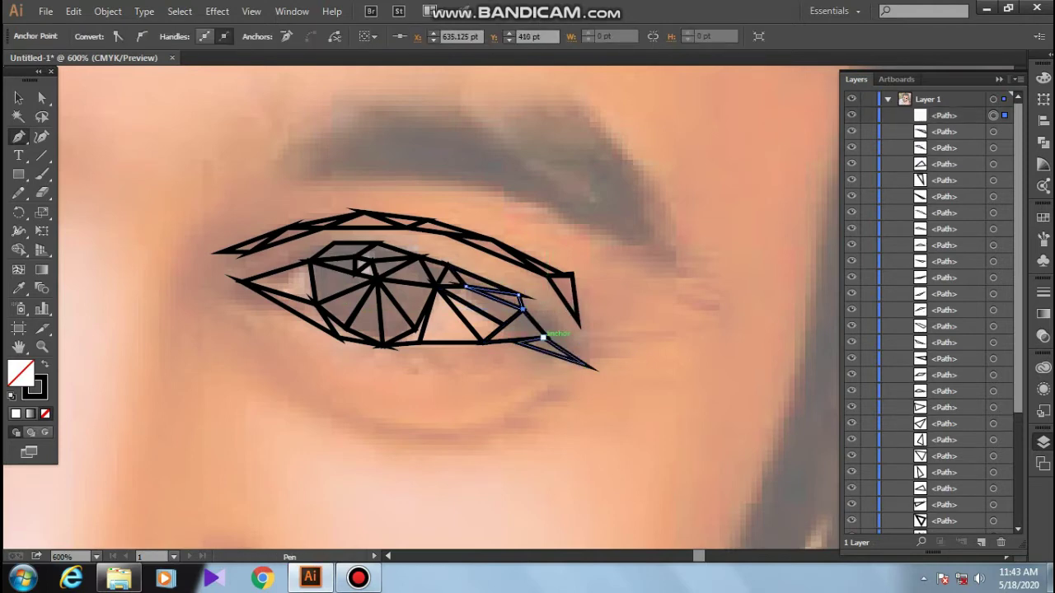
pyautogui.click(580, 333)
pyautogui.click(519, 297)
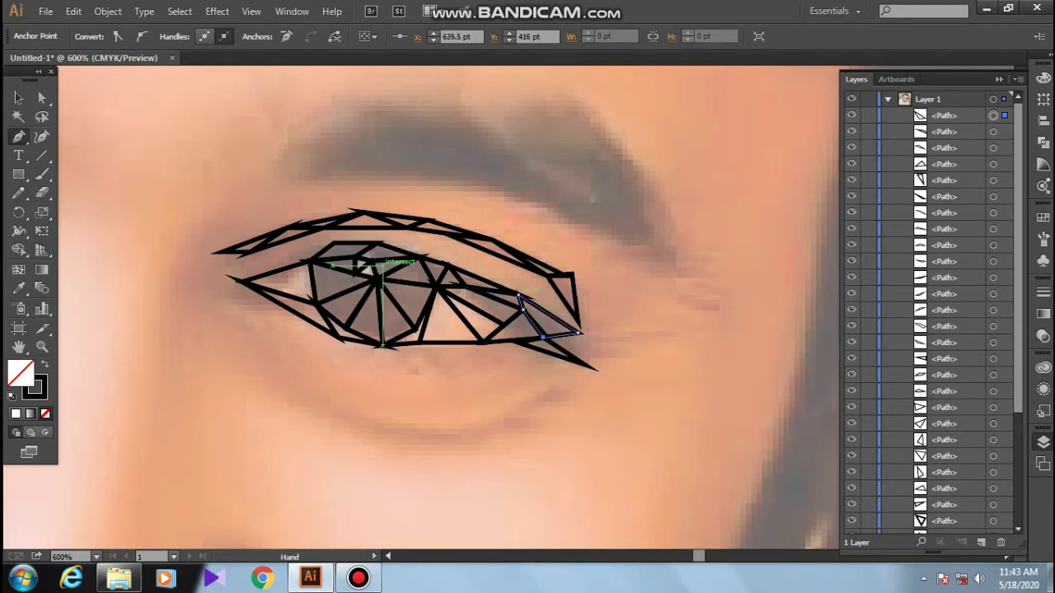
pyautogui.moveTo(382, 264); pyautogui.dragTo(431, 367)
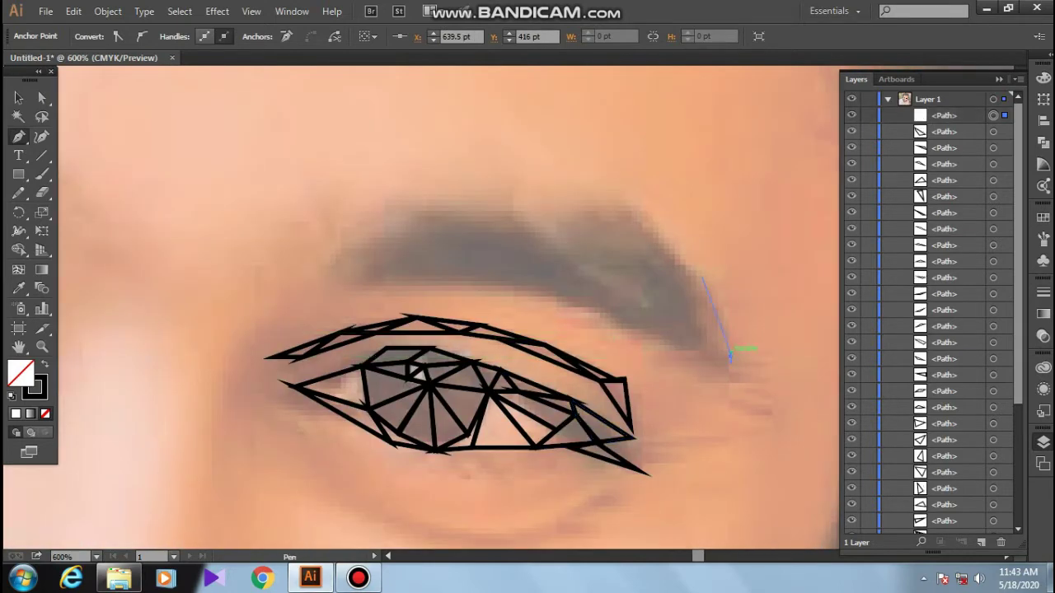
# Step: Trace triangles under and along the eyebrow's outer end
pyautogui.click(730, 357)
pyautogui.click(645, 328)
pyautogui.click(695, 267)
pyautogui.click(615, 200)
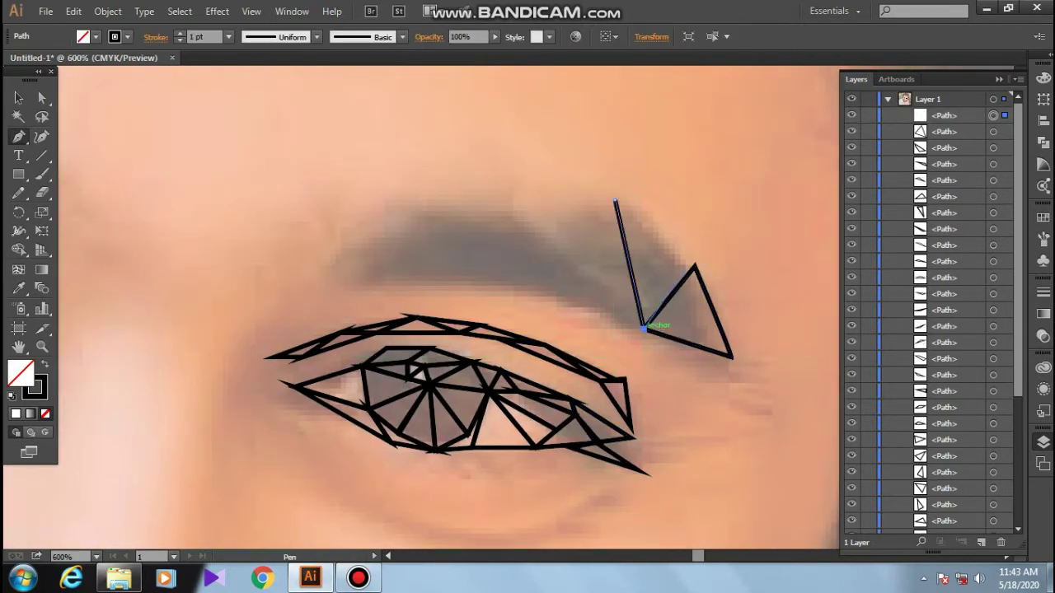
pyautogui.click(644, 327)
pyautogui.click(695, 266)
pyautogui.click(615, 200)
pyautogui.click(615, 200)
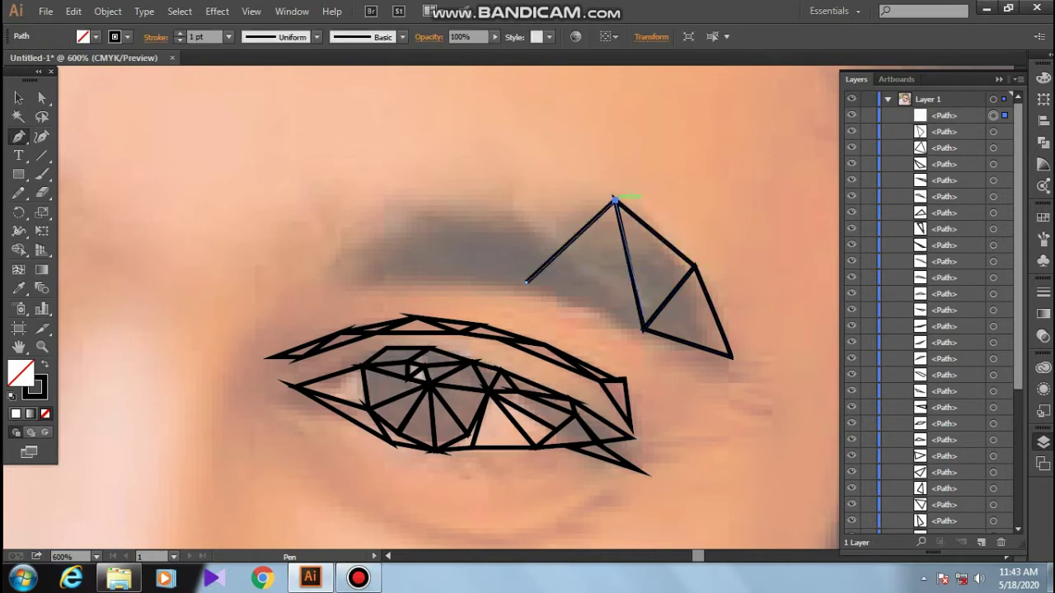
# Step: Extend the eyebrow triangles through the middle toward the brow's inner end
pyautogui.click(524, 284)
pyautogui.click(643, 328)
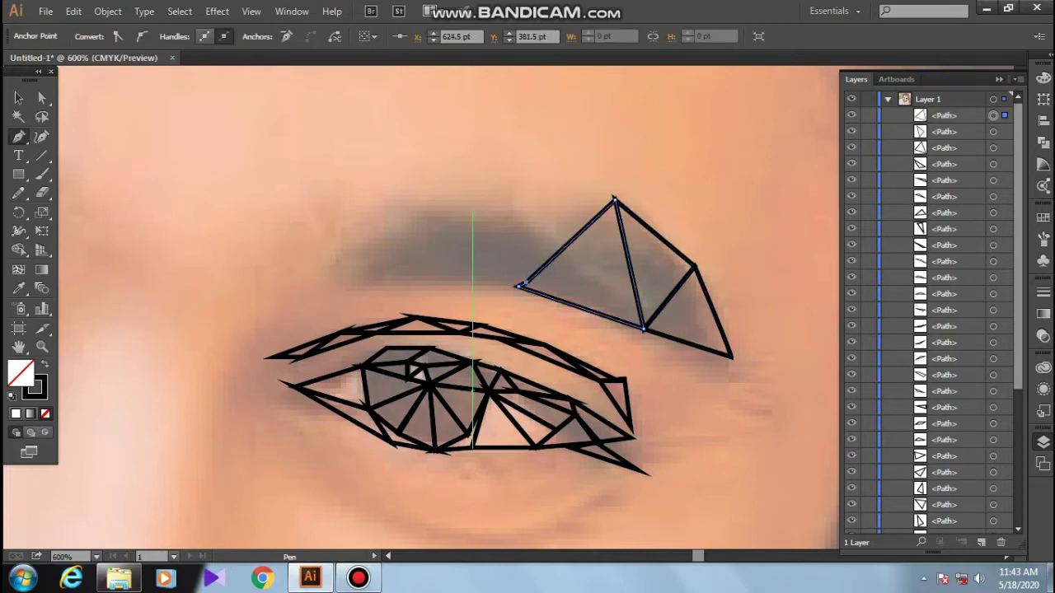
pyautogui.click(472, 212)
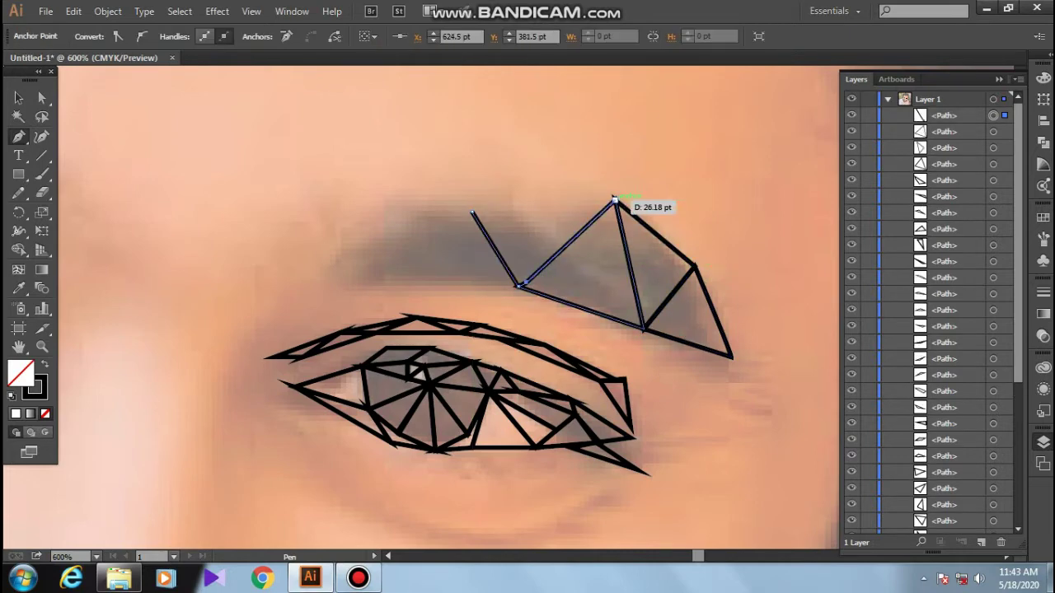
pyautogui.click(362, 242)
pyautogui.click(472, 211)
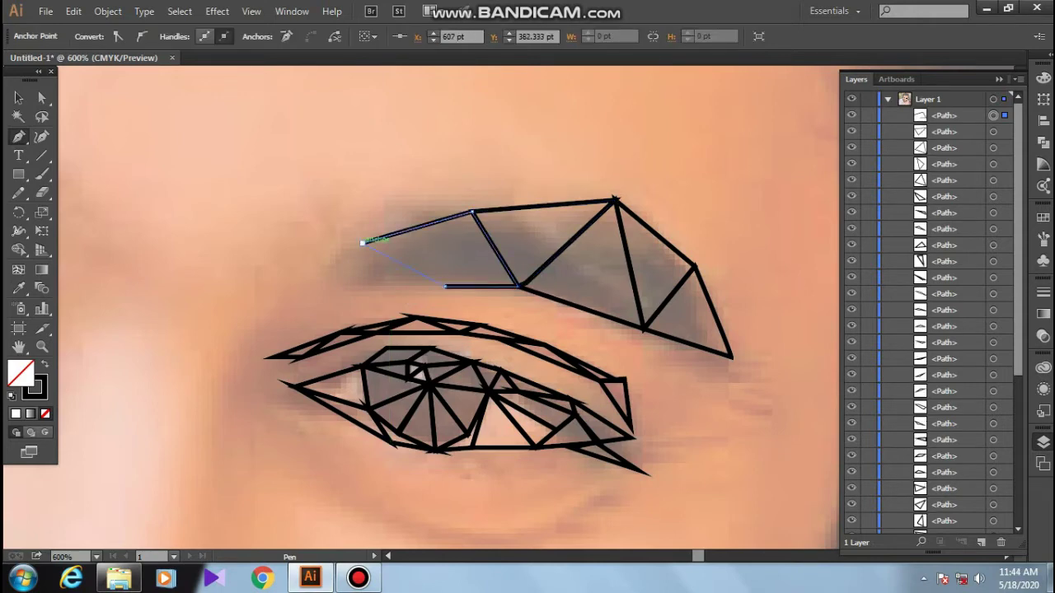
pyautogui.click(362, 243)
pyautogui.click(306, 275)
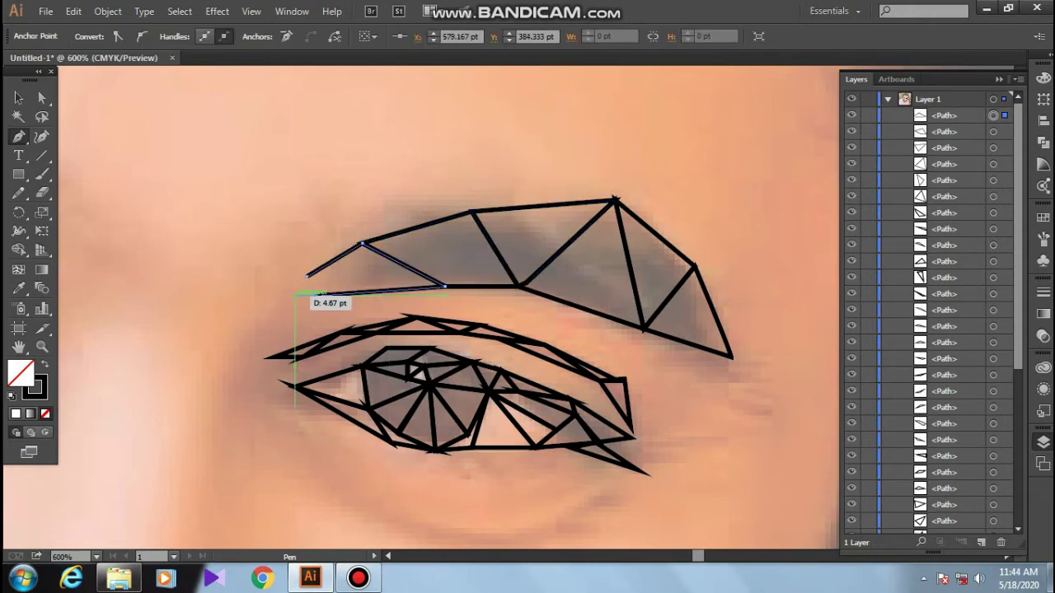
pyautogui.click(307, 276)
# Step: Frame the forehead and trace the first forehead triangle
pyautogui.hotkey('ctrl', '-')
pyautogui.hotkey('ctrl', '-')
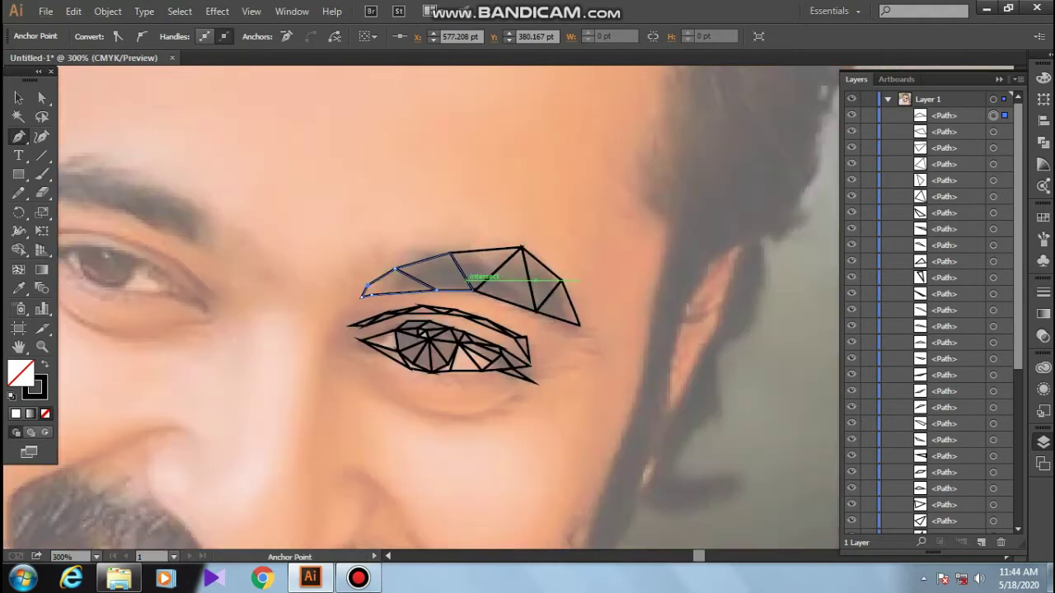
pyautogui.hotkey('ctrl', '-')
pyautogui.hotkey('ctrl', '+')
pyautogui.moveTo(149, 116); pyautogui.dragTo(332, 333)
pyautogui.click(329, 329)
pyautogui.click(435, 346)
pyautogui.click(409, 202)
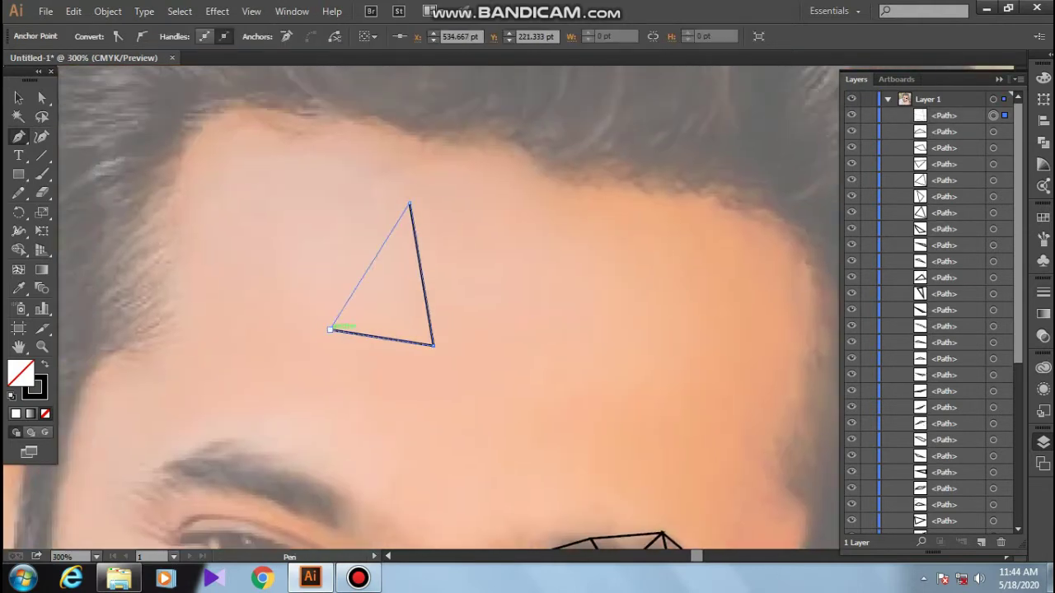
pyautogui.click(329, 330)
# Step: Add triangles on either side of the first, sharing its top corner
pyautogui.click(228, 160)
pyautogui.click(409, 202)
pyautogui.click(330, 330)
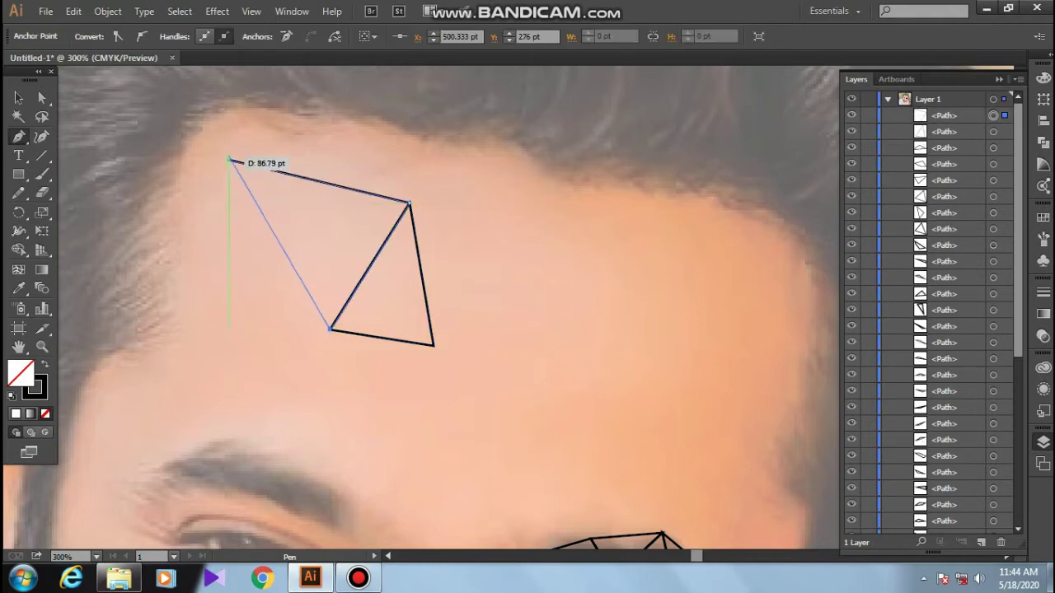
pyautogui.click(434, 346)
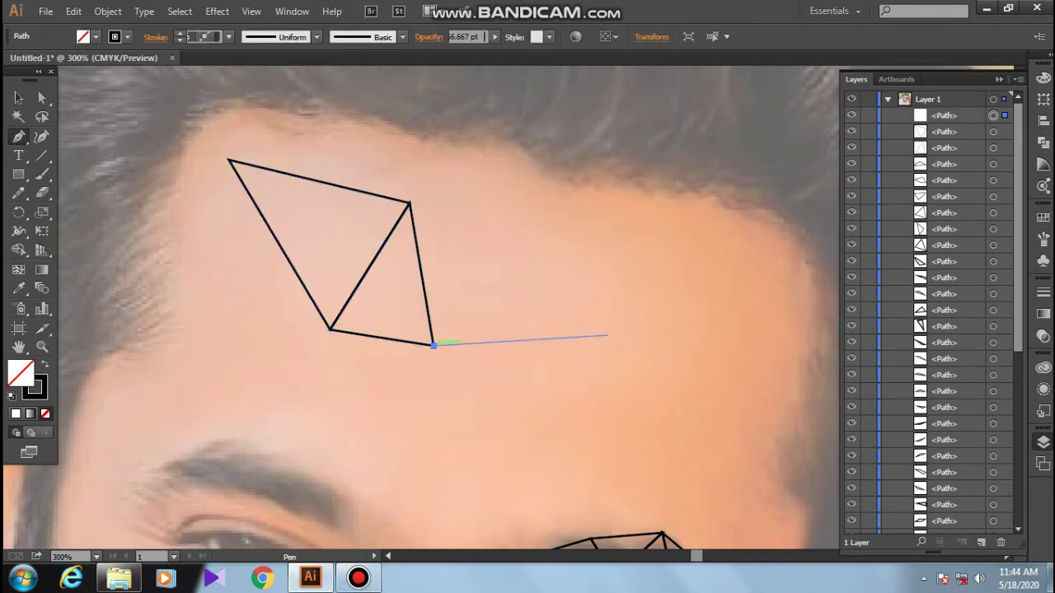
pyautogui.click(608, 337)
pyautogui.click(410, 203)
pyautogui.click(431, 348)
# Step: Trace the lower-right forehead triangle, undoing a stray hairline corner
pyautogui.moveTo(614, 331); pyautogui.dragTo(601, 358)
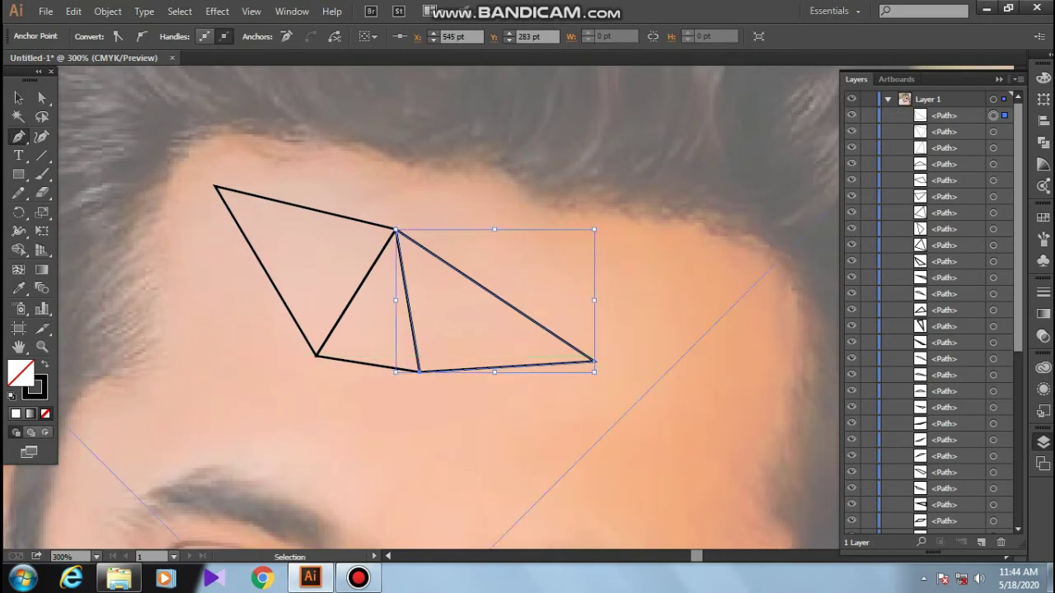
pyautogui.click(594, 360)
pyautogui.click(568, 214)
pyautogui.click(397, 229)
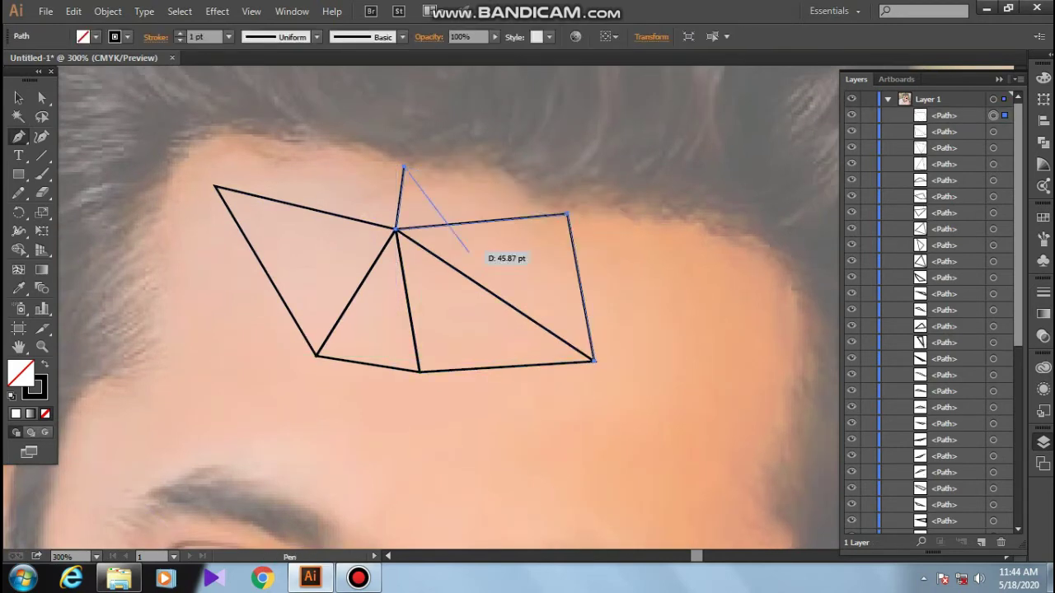
pyautogui.hotkey('ctrl', 'z')
pyautogui.click(594, 360)
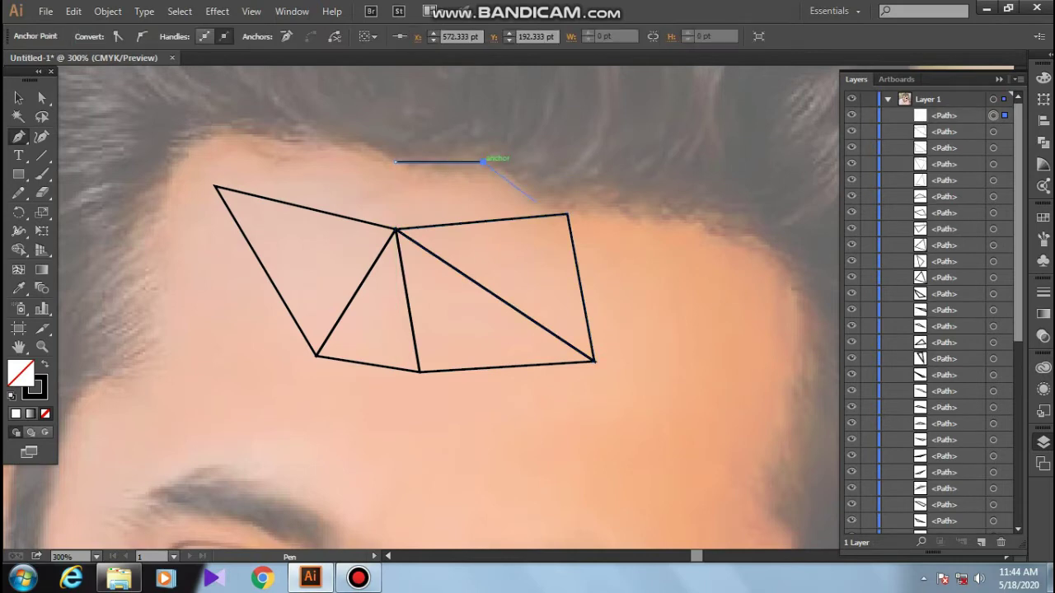
# Step: Close a triangle between the right corner and the hairline peak
pyautogui.click(568, 215)
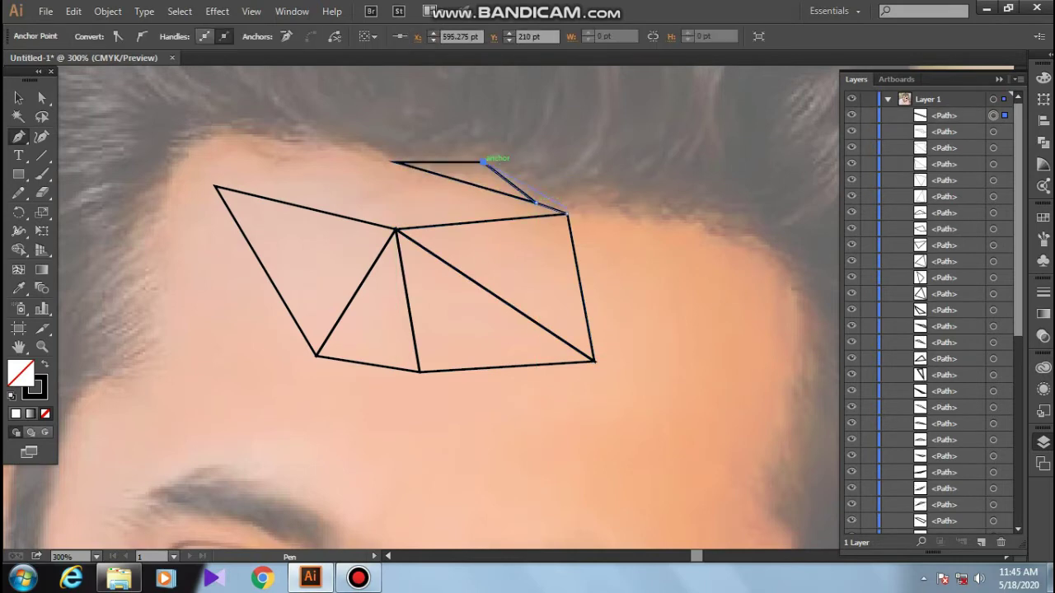
pyautogui.click(396, 162)
pyautogui.click(395, 228)
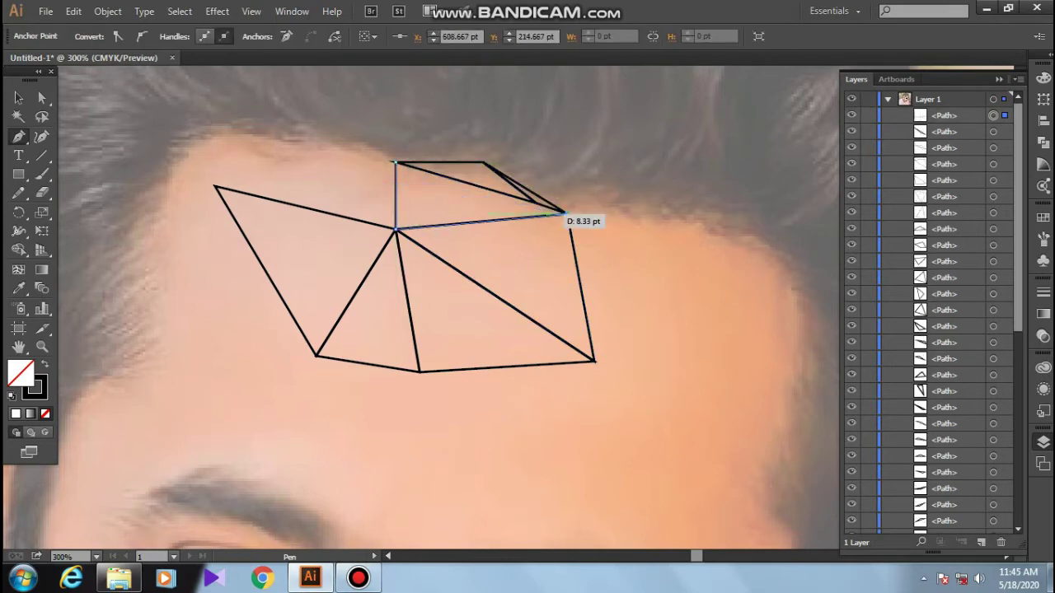
pyautogui.click(568, 214)
pyautogui.click(396, 162)
# Step: Trace the left hairline triangle and extend edges to the far-left temple
pyautogui.click(214, 186)
pyautogui.click(396, 163)
pyautogui.click(395, 228)
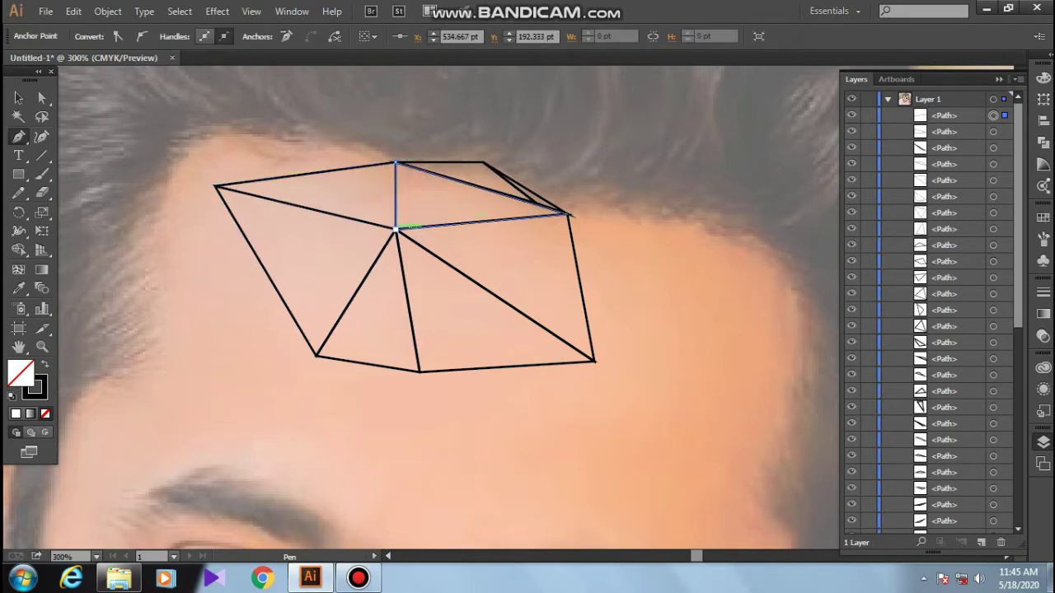
pyautogui.click(214, 186)
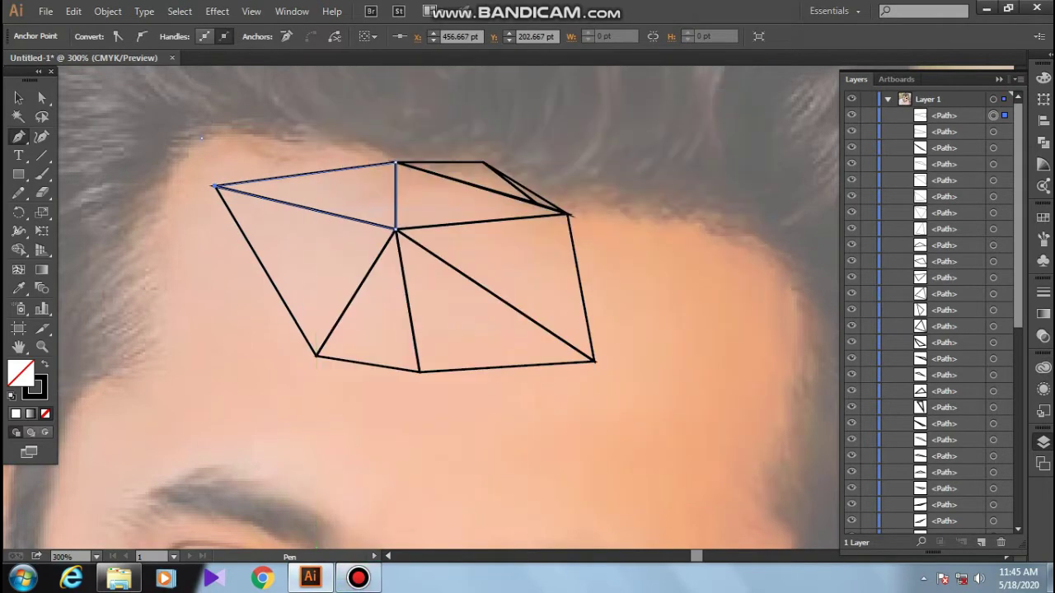
pyautogui.moveTo(214, 186); pyautogui.dragTo(202, 138)
pyautogui.click(396, 163)
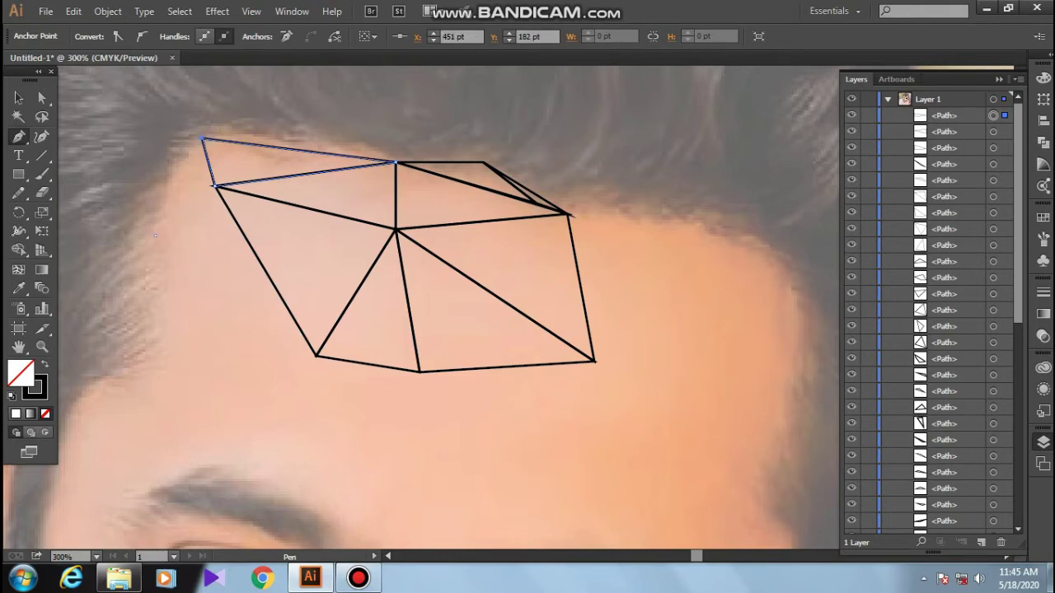
pyautogui.click(215, 186)
pyautogui.click(163, 167)
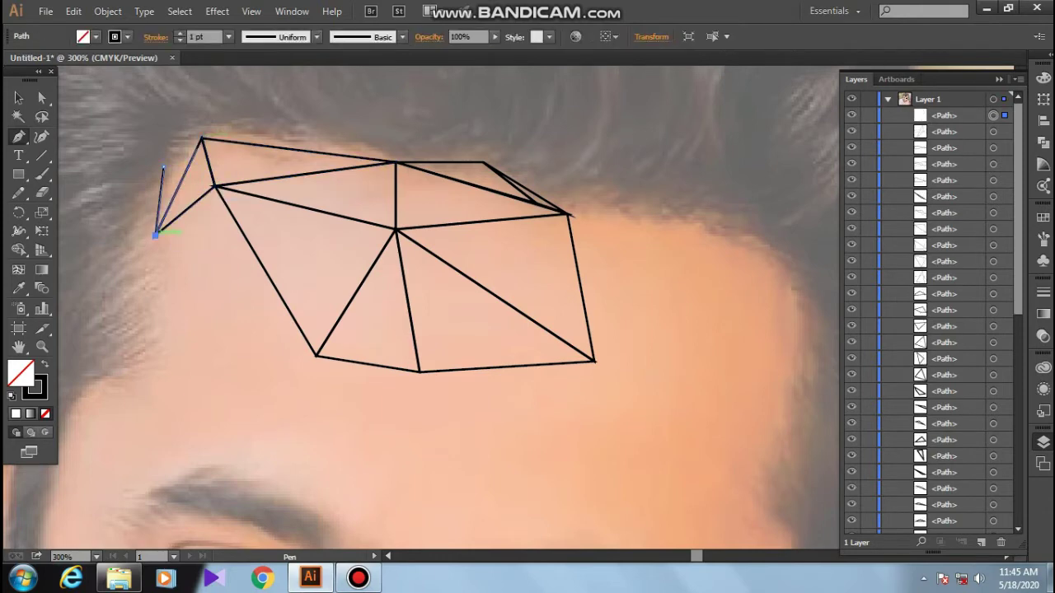
# Step: Add a strip of triangles along the hairline to the upper-left corner, then zoom out
pyautogui.click(395, 162)
pyautogui.click(326, 133)
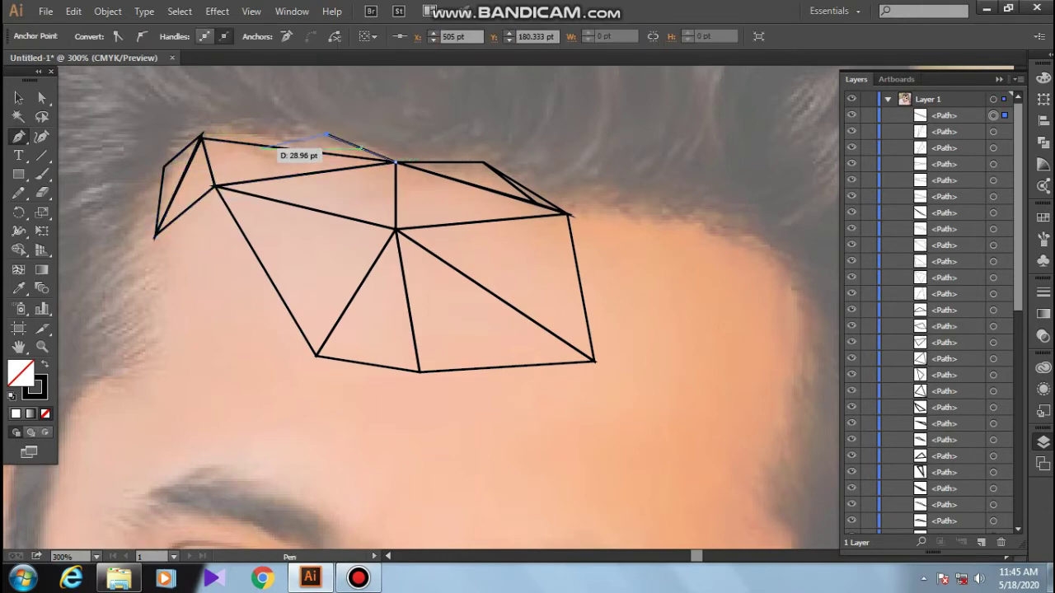
pyautogui.click(262, 145)
pyautogui.click(201, 134)
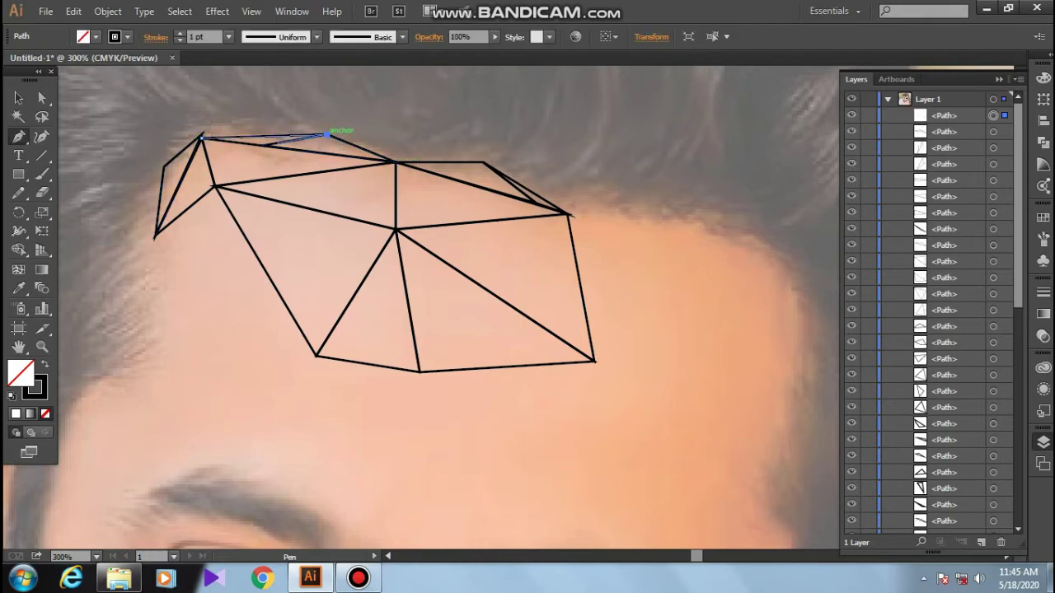
pyautogui.click(202, 137)
pyautogui.hotkey('ctrl', '-')
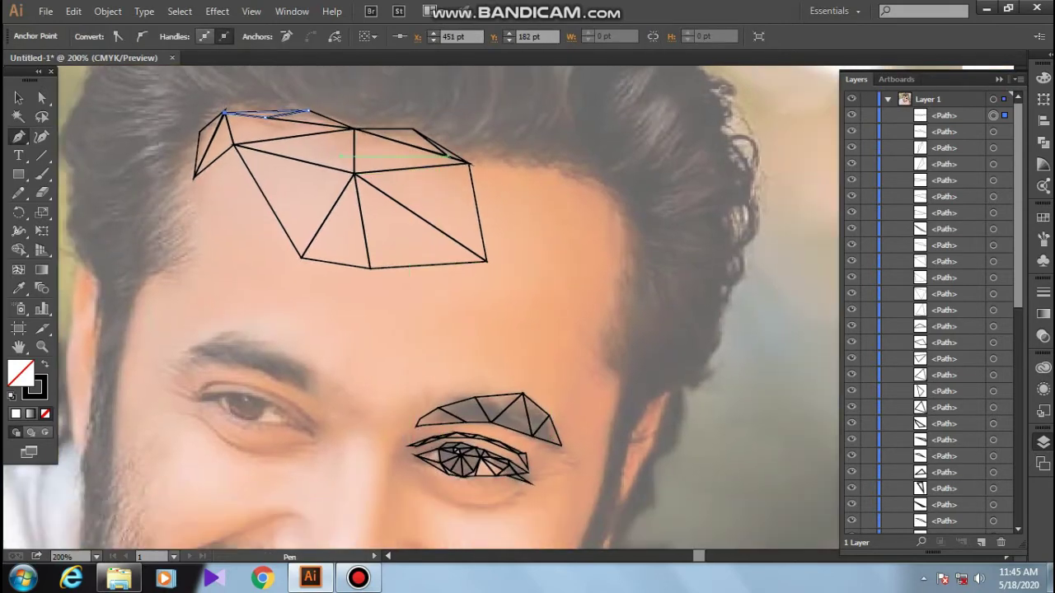
# Step: Trace small triangles at the left temple edge of the forehead mesh
pyautogui.moveTo(301, 257); pyautogui.dragTo(276, 211)
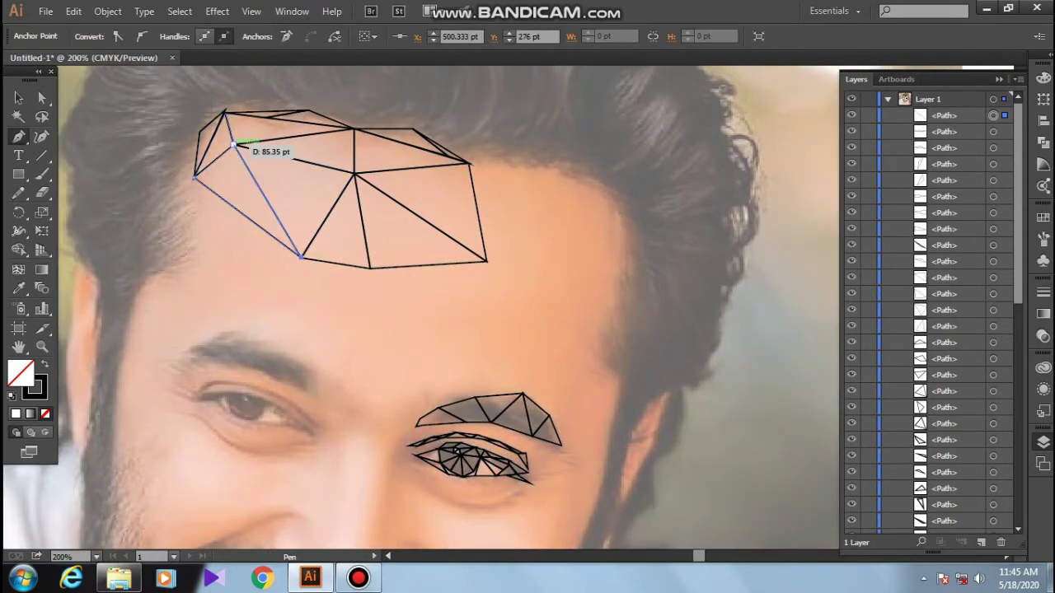
pyautogui.click(233, 205)
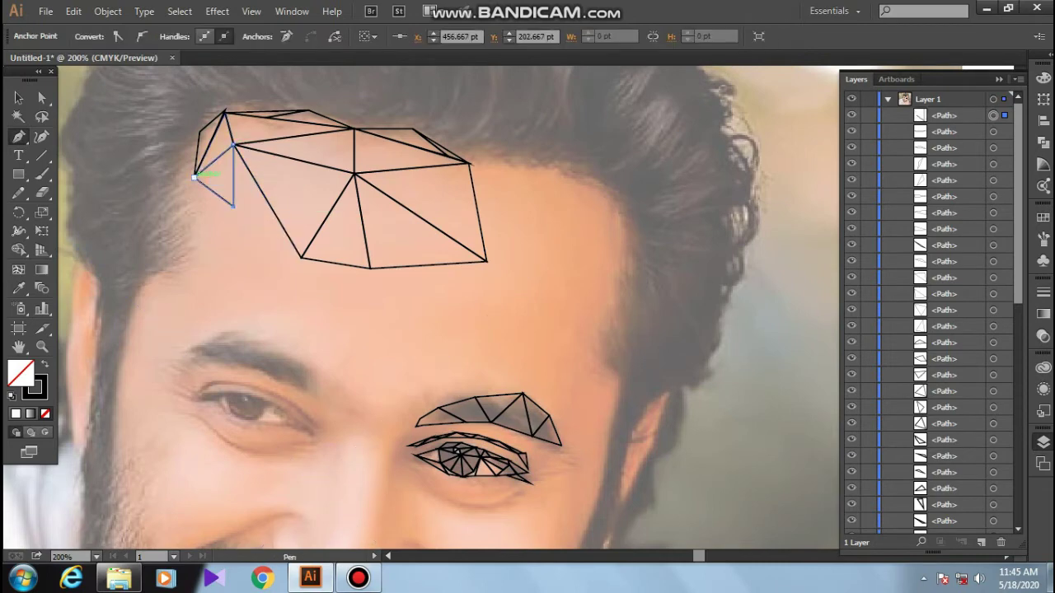
pyautogui.click(194, 228)
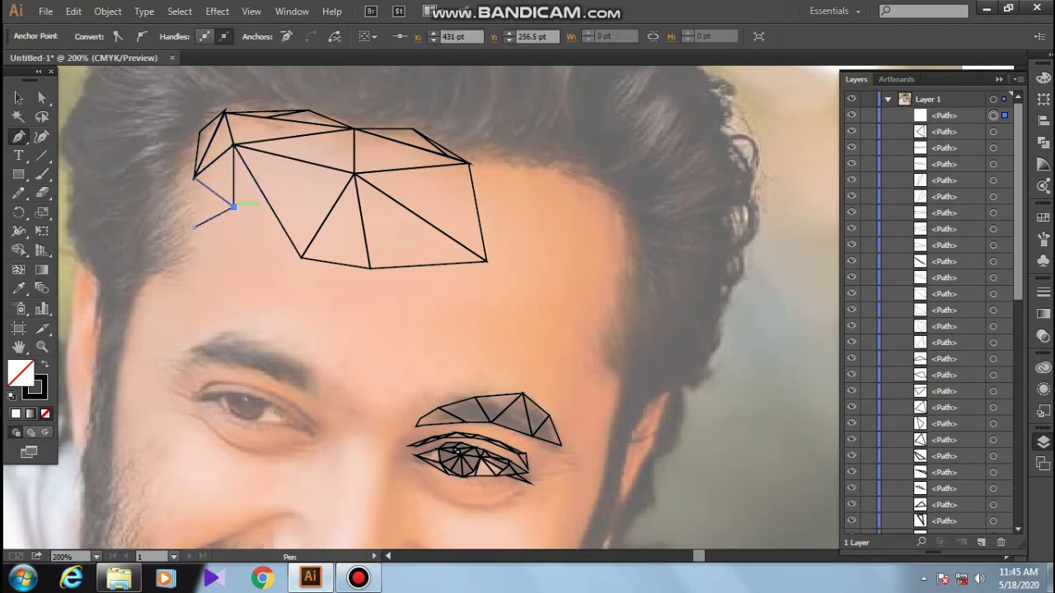
pyautogui.click(178, 180)
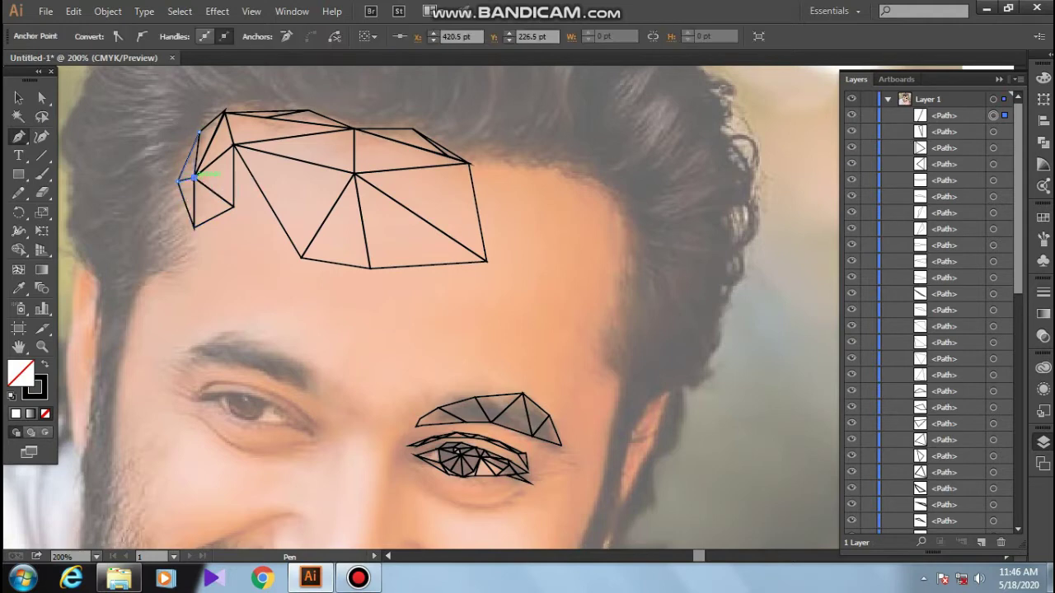
pyautogui.click(233, 206)
pyautogui.click(302, 256)
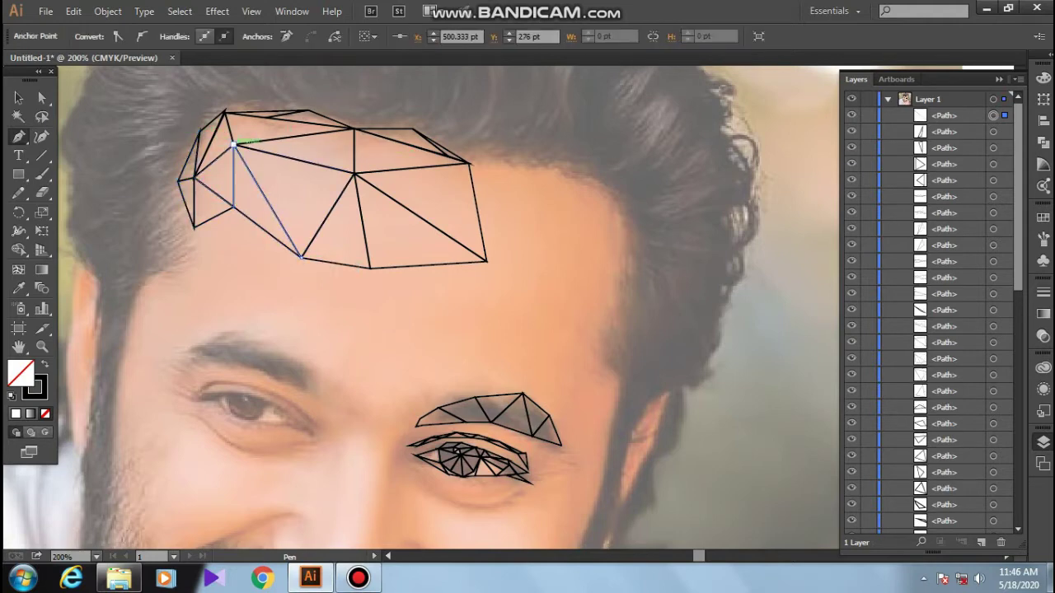
pyautogui.click(234, 145)
pyautogui.click(195, 228)
pyautogui.click(301, 256)
# Step: Close the bottom-left forehead triangle and start a two-edge path past the right end
pyautogui.click(301, 257)
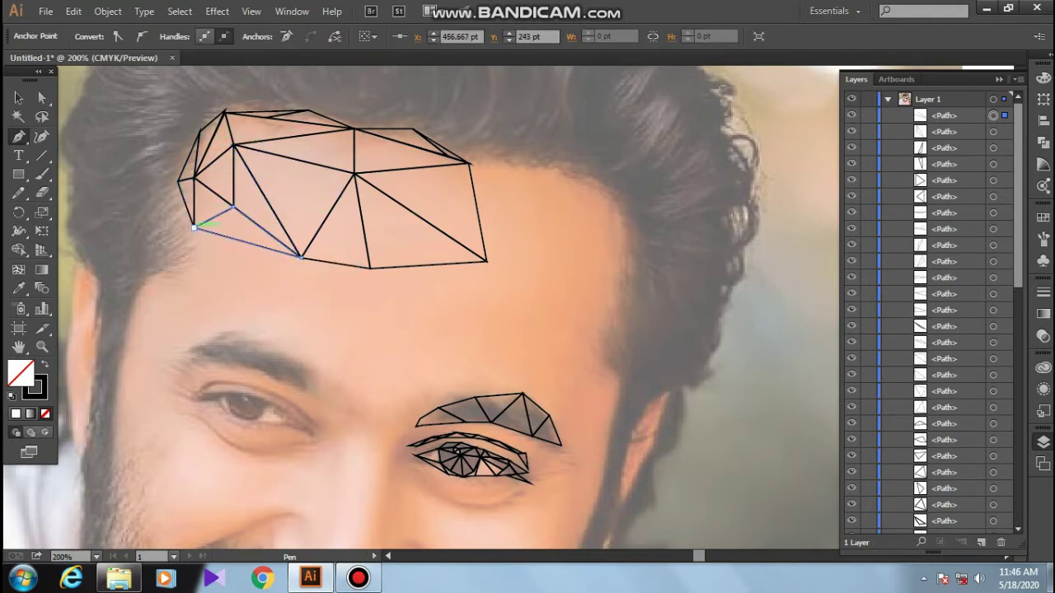
pyautogui.click(195, 227)
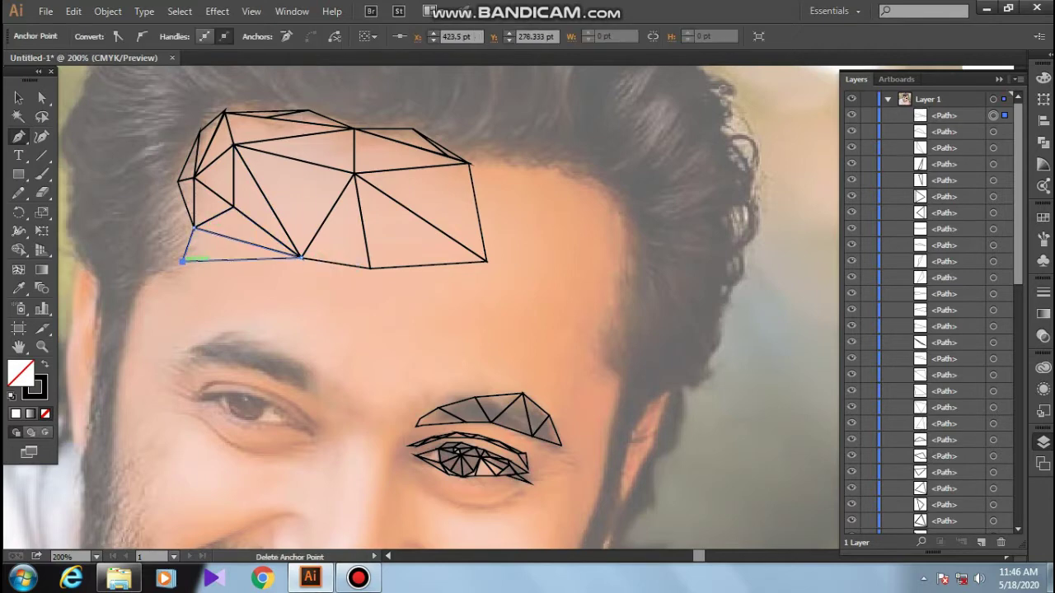
pyautogui.click(302, 256)
pyautogui.click(529, 168)
pyautogui.click(469, 164)
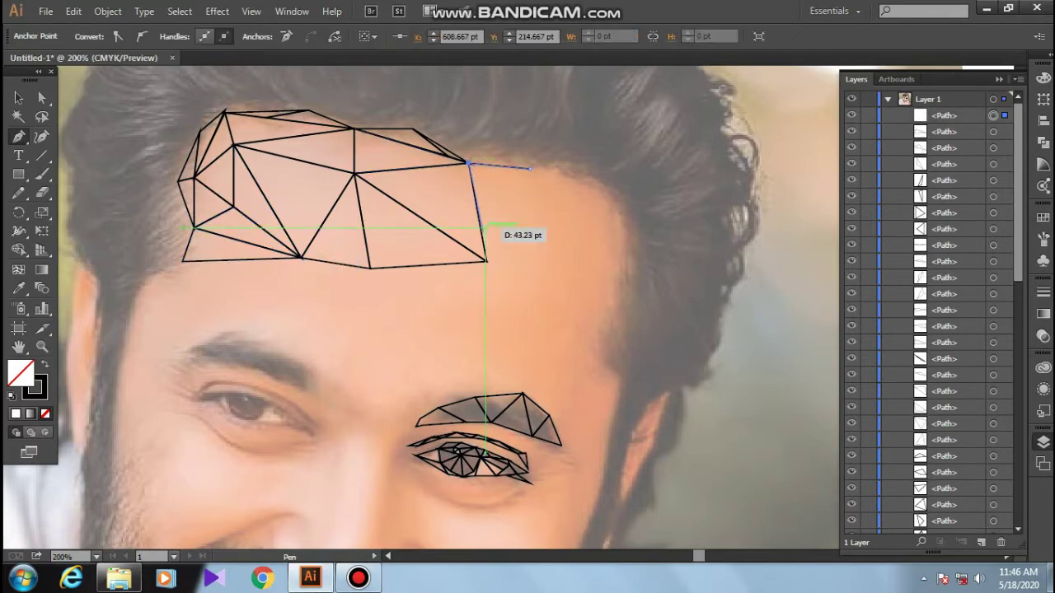
pyautogui.click(480, 231)
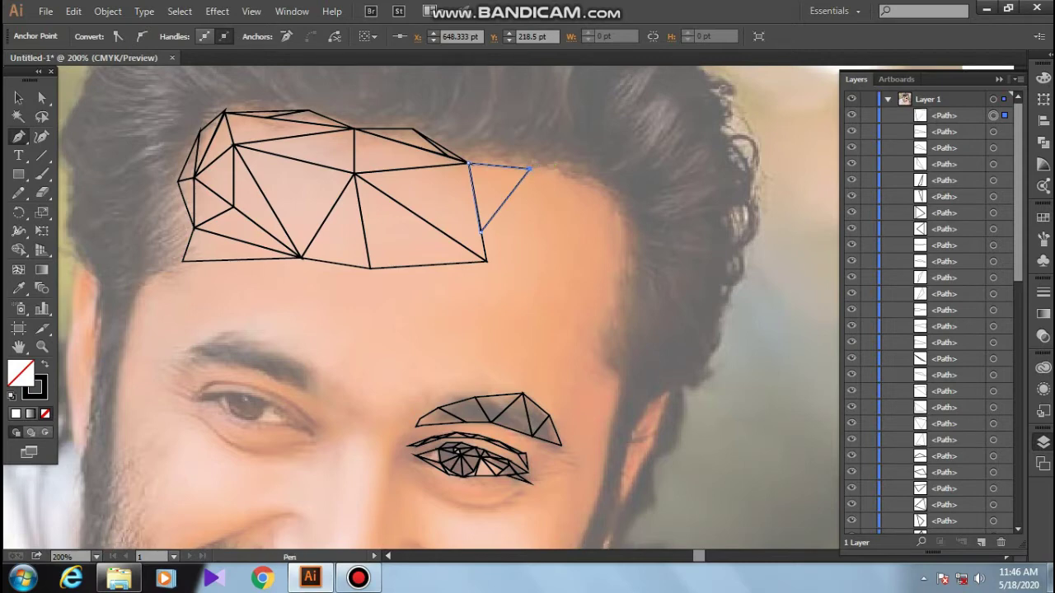
# Step: Trace a triangle below the forehead's right edge, undoing a misplaced corner, and target Layer 1
pyautogui.click(480, 230)
pyautogui.click(563, 228)
pyautogui.click(486, 261)
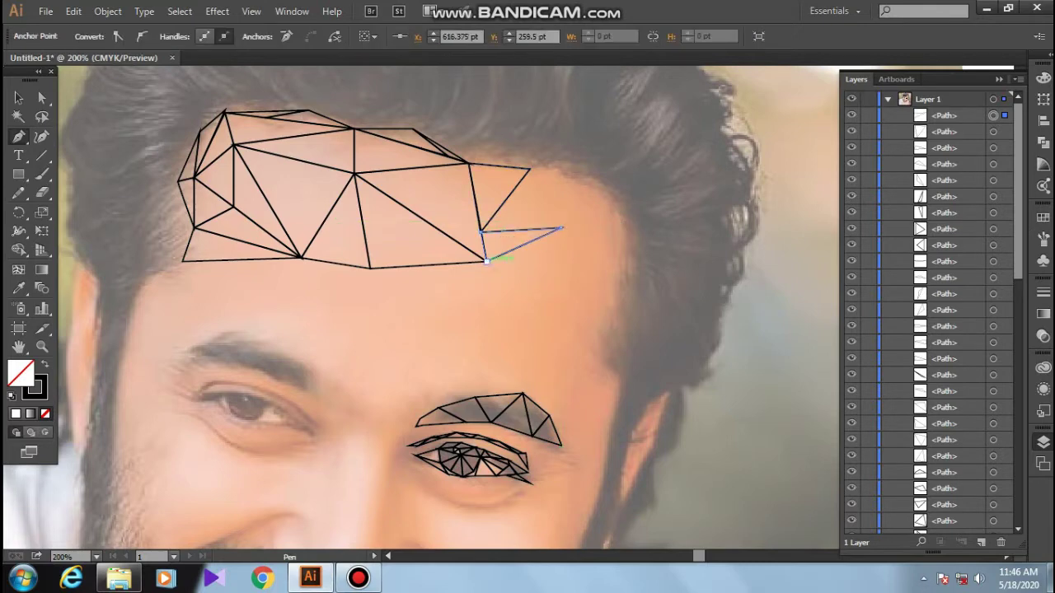
pyautogui.hotkey('ctrl', 'z')
pyautogui.click(529, 168)
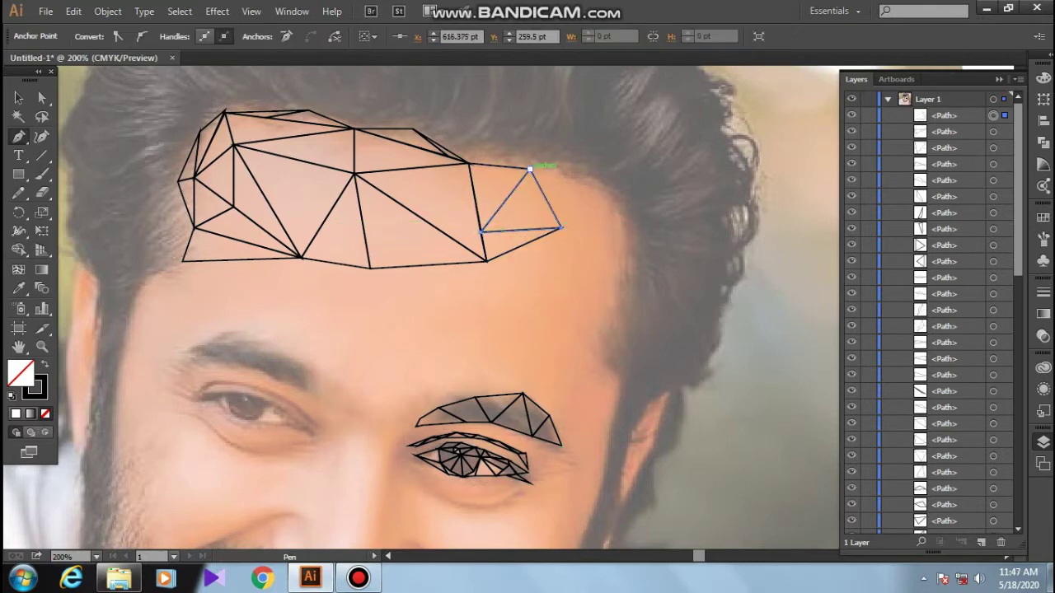
pyautogui.click(947, 99)
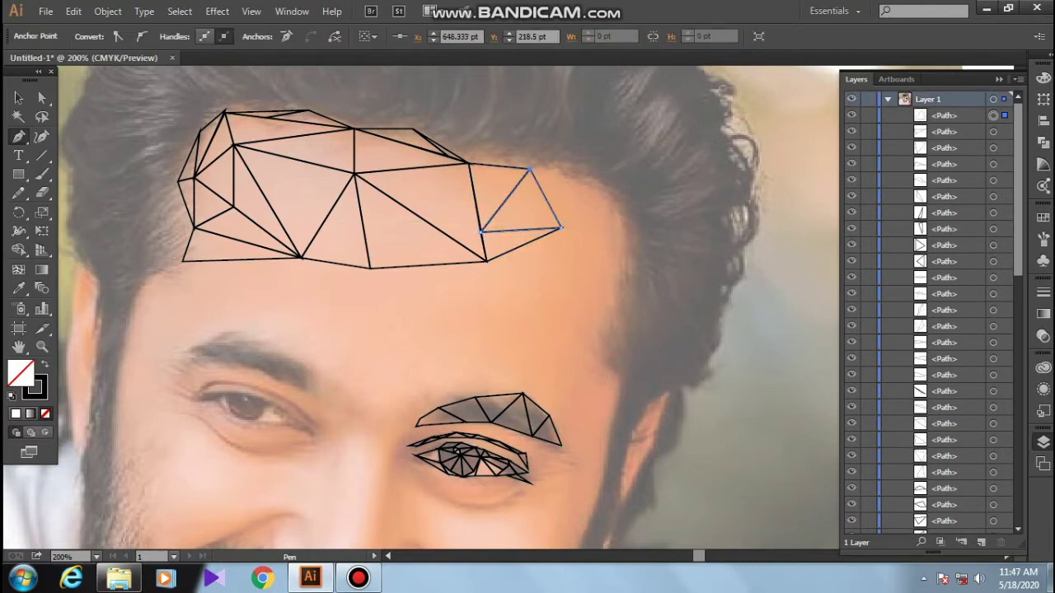
# Step: Trace a new triangle across the forehead's right side
pyautogui.click(562, 228)
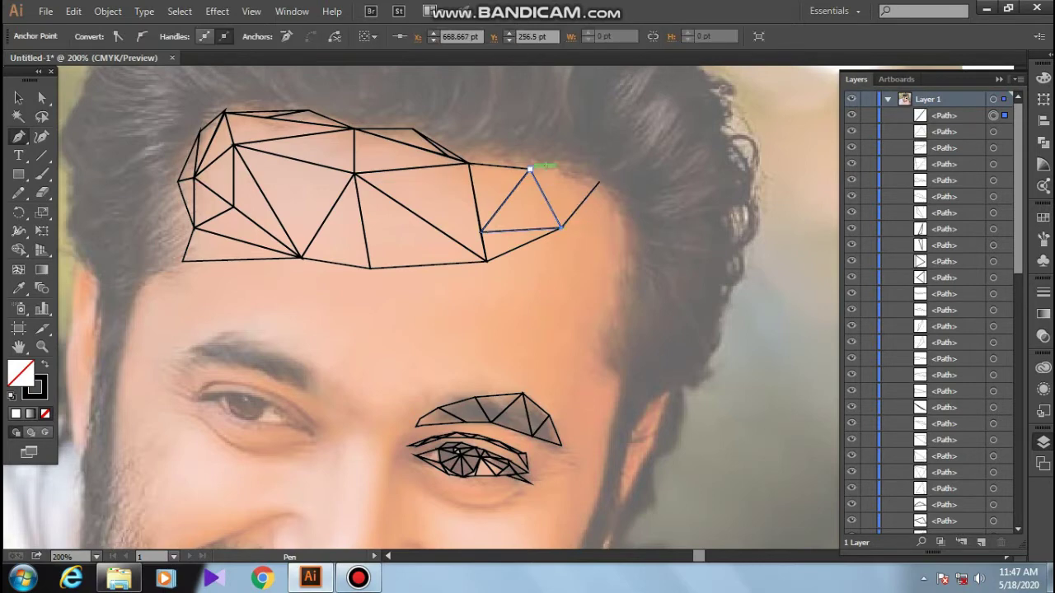
pyautogui.click(599, 180)
pyautogui.click(530, 171)
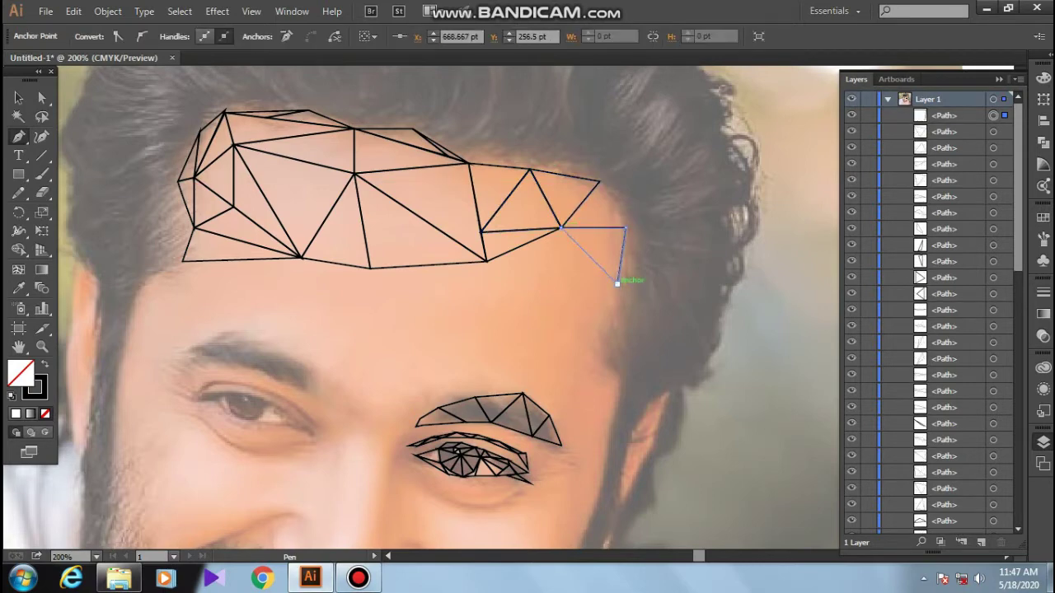
pyautogui.click(625, 226)
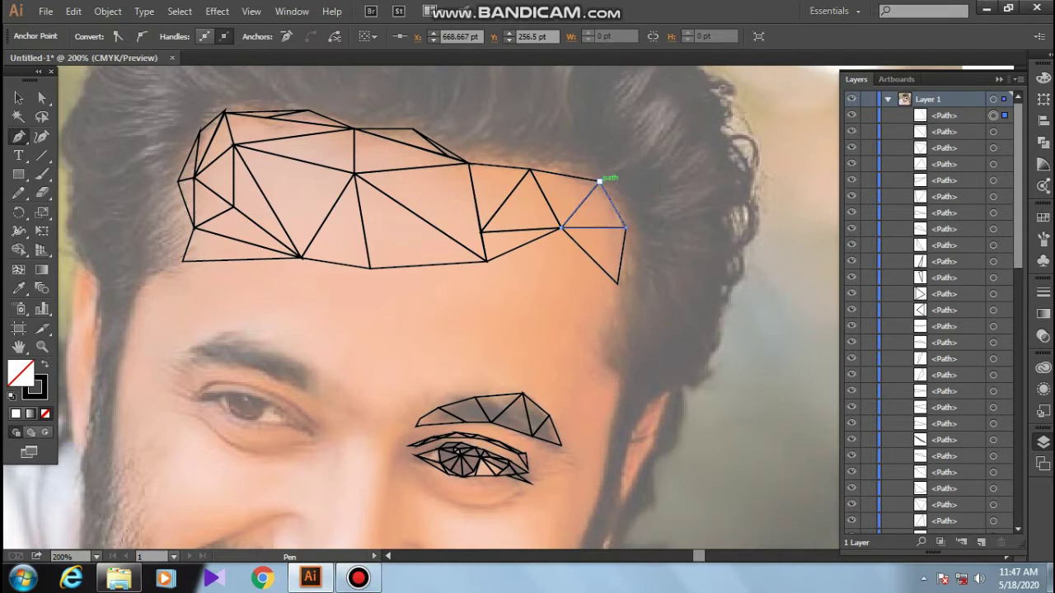
pyautogui.click(359, 578)
# Step: Add two triangles along the forehead's right edge and just below it
pyautogui.click(310, 578)
pyautogui.click(487, 260)
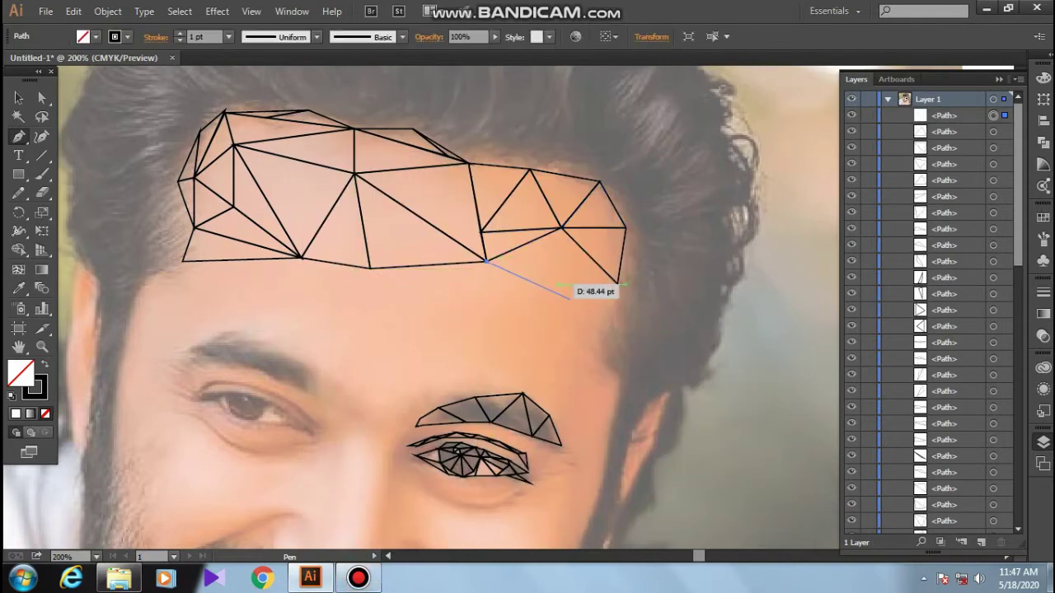
pyautogui.click(570, 300)
pyautogui.click(562, 228)
pyautogui.click(486, 261)
pyautogui.click(570, 301)
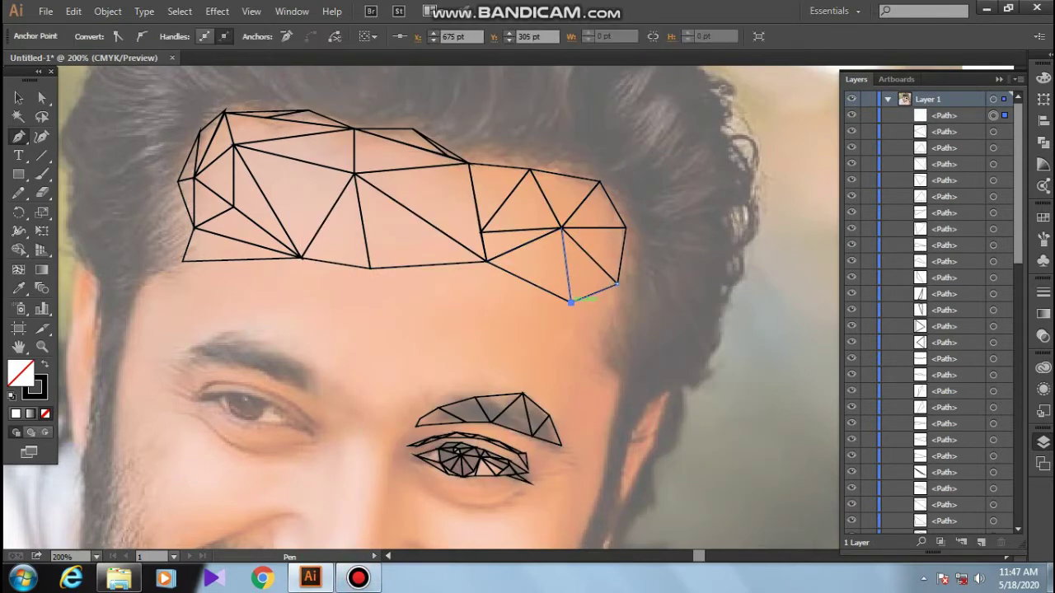
pyautogui.click(562, 229)
pyautogui.click(616, 283)
pyautogui.click(571, 301)
# Step: Trace two triangles reaching toward the middle of the brow
pyautogui.click(486, 261)
pyautogui.click(482, 351)
pyautogui.click(571, 301)
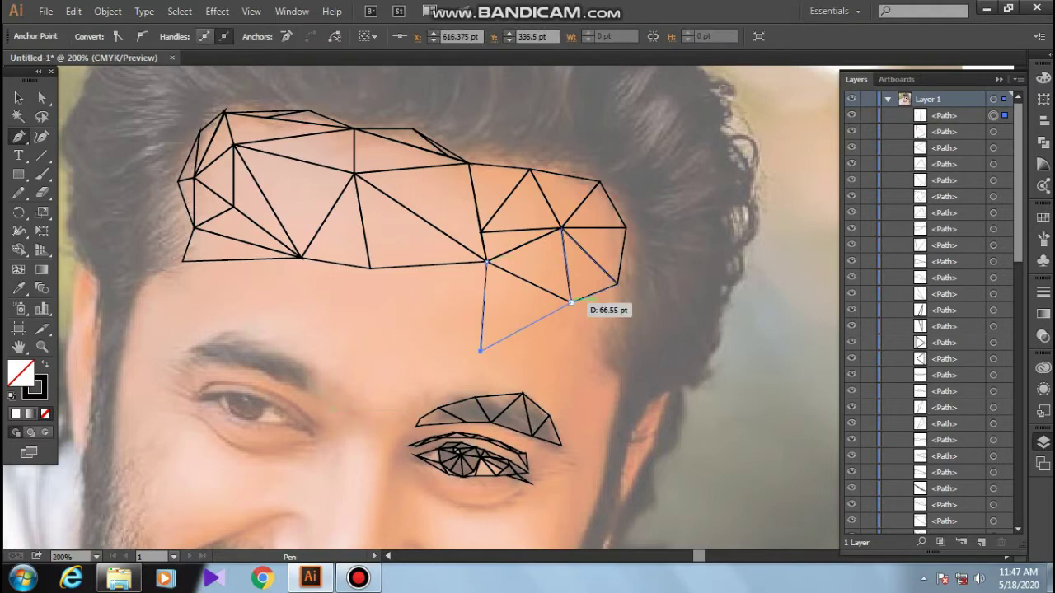
pyautogui.click(486, 260)
pyautogui.click(370, 267)
pyautogui.click(482, 351)
pyautogui.click(487, 261)
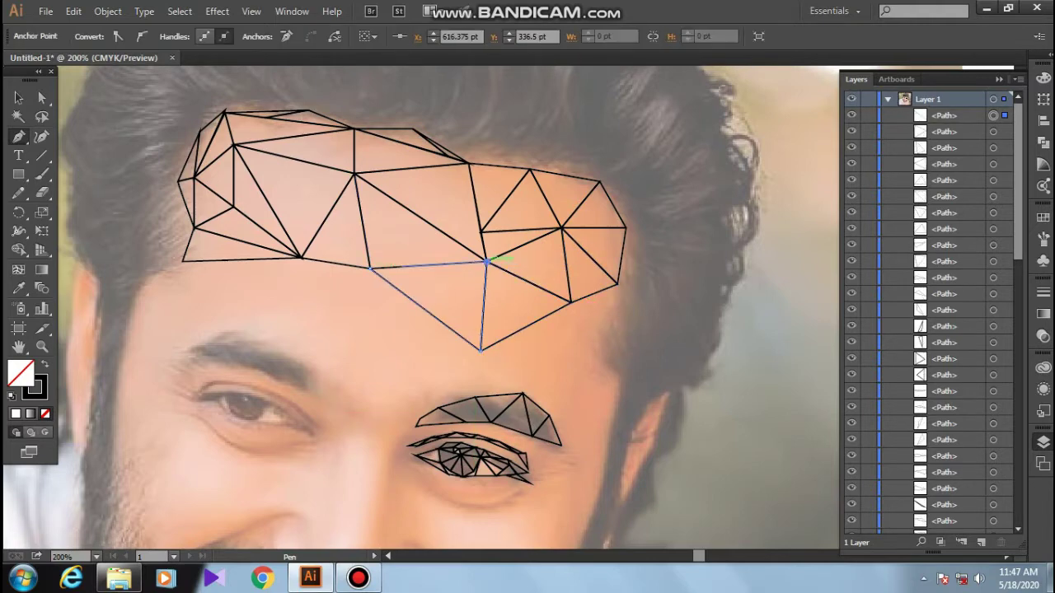
# Step: Trace a triangle under the left part of the forehead
pyautogui.click(194, 228)
pyautogui.click(301, 256)
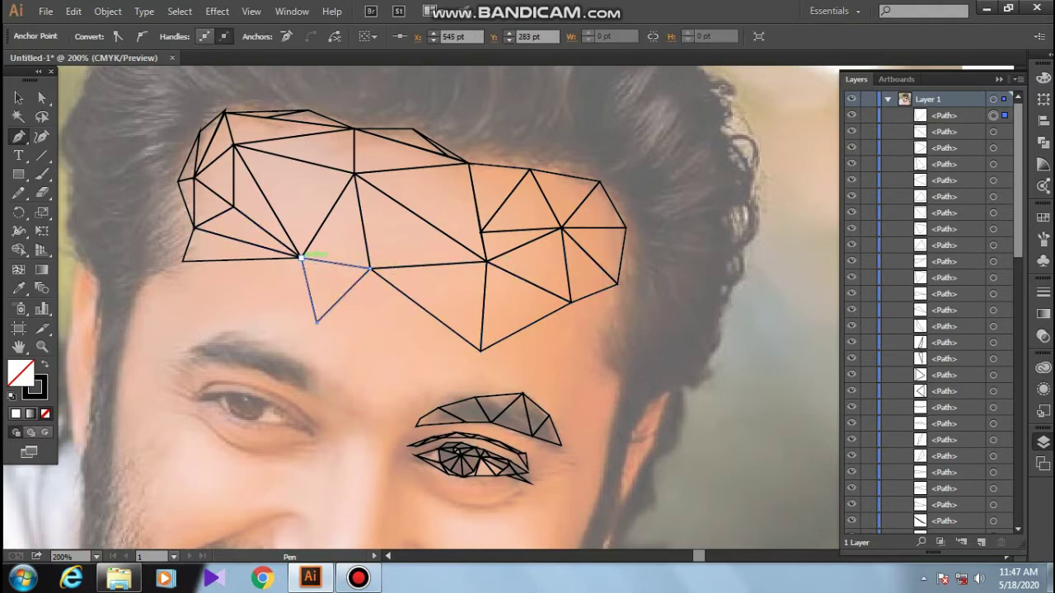
pyautogui.click(183, 261)
pyautogui.click(233, 302)
pyautogui.click(301, 258)
pyautogui.click(183, 261)
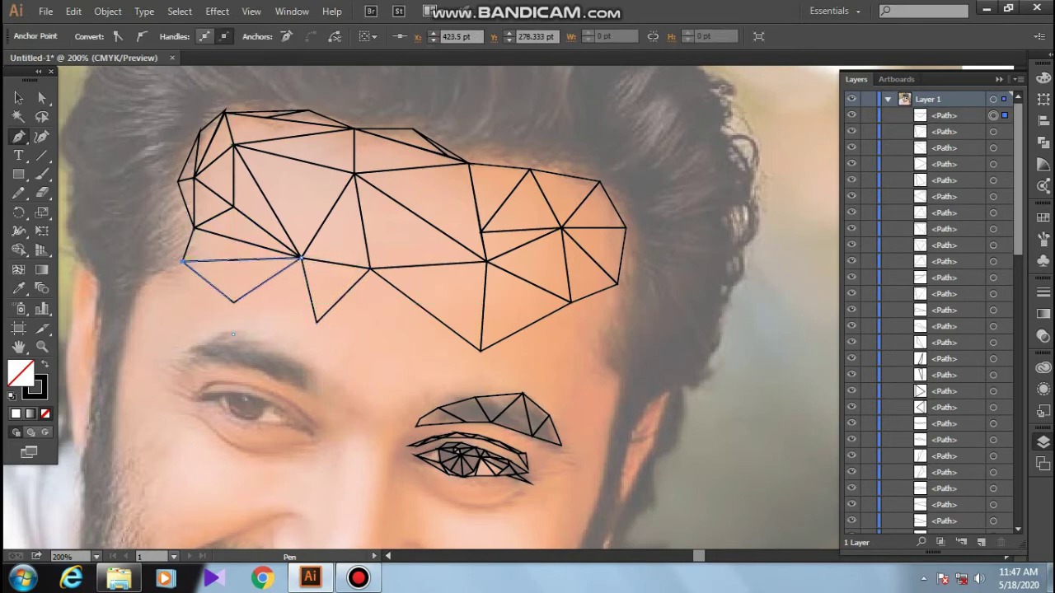
# Step: Add triangles extending the left forehead mesh down to the eyebrow
pyautogui.click(301, 258)
pyautogui.click(279, 355)
pyautogui.click(233, 333)
pyautogui.click(233, 302)
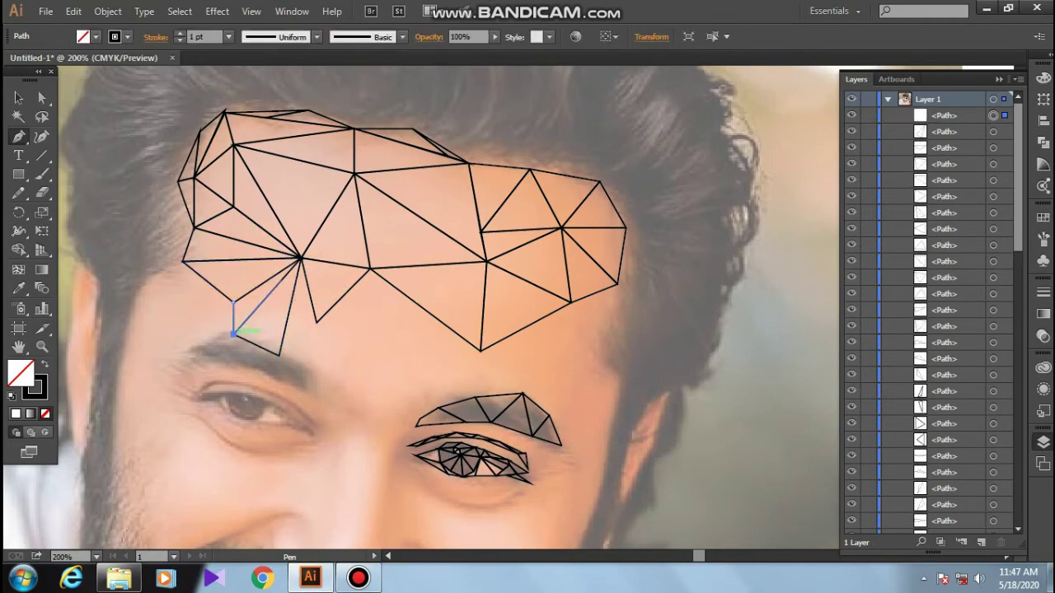
pyautogui.click(301, 258)
pyautogui.click(280, 354)
pyautogui.click(316, 321)
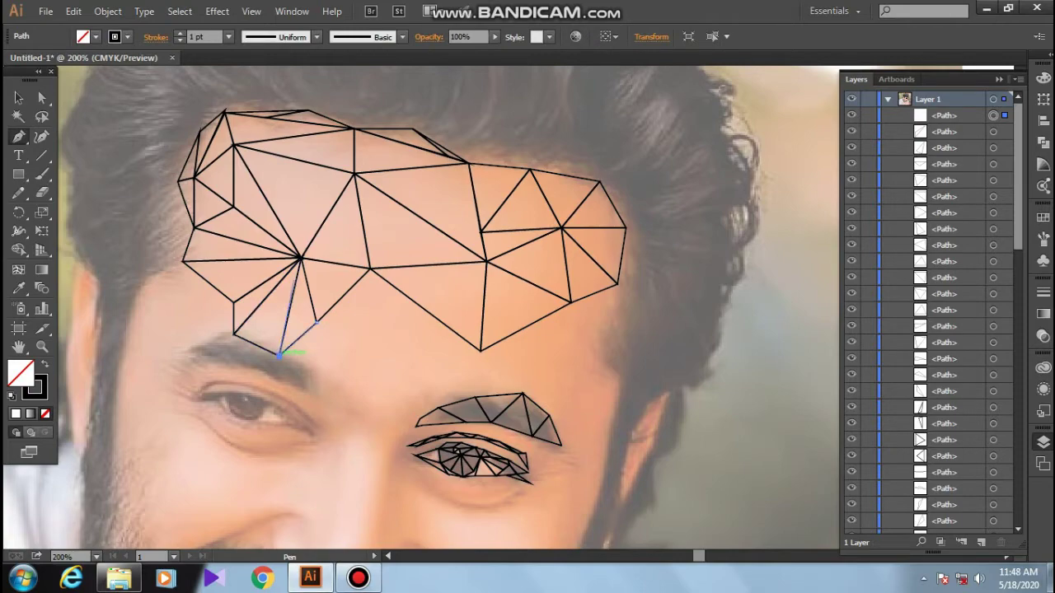
pyautogui.click(301, 258)
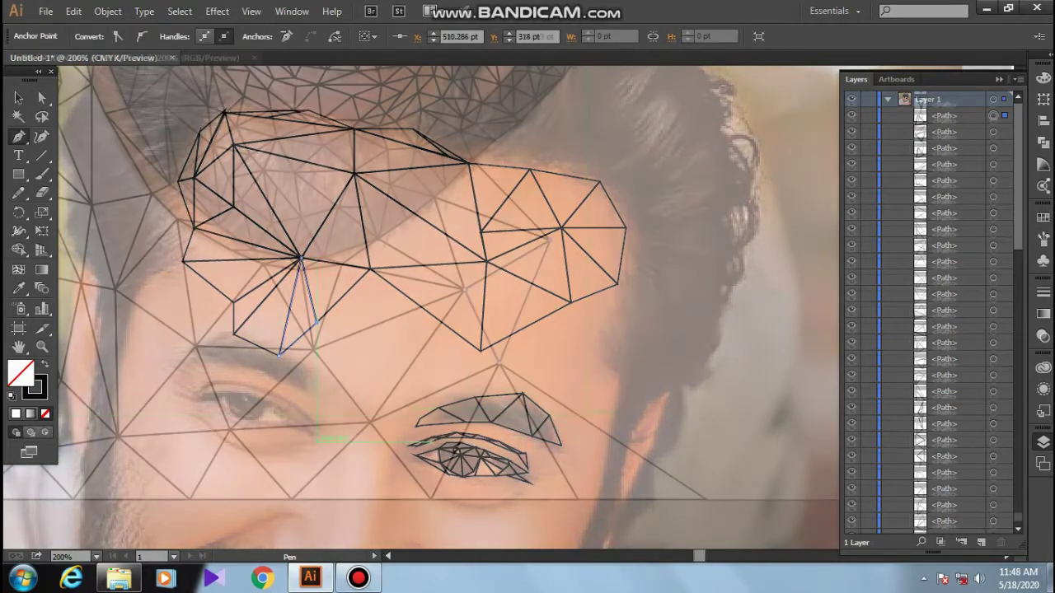
# Step: Trace the first two shoulder triangles just below the beard
pyautogui.click(549, 239)
pyautogui.click(633, 290)
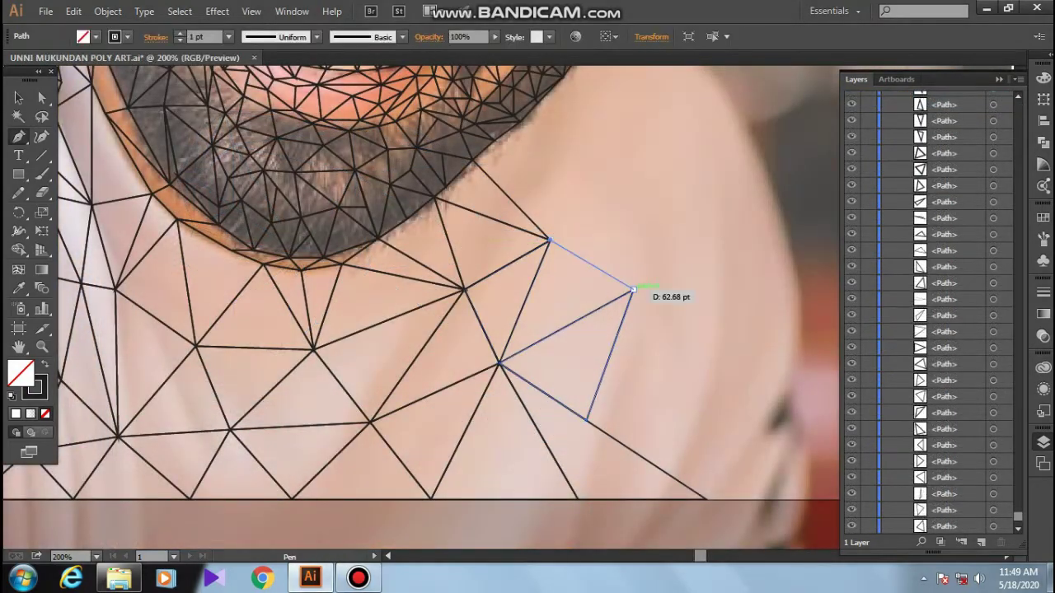
pyautogui.click(500, 361)
pyautogui.click(548, 240)
pyautogui.click(423, 294)
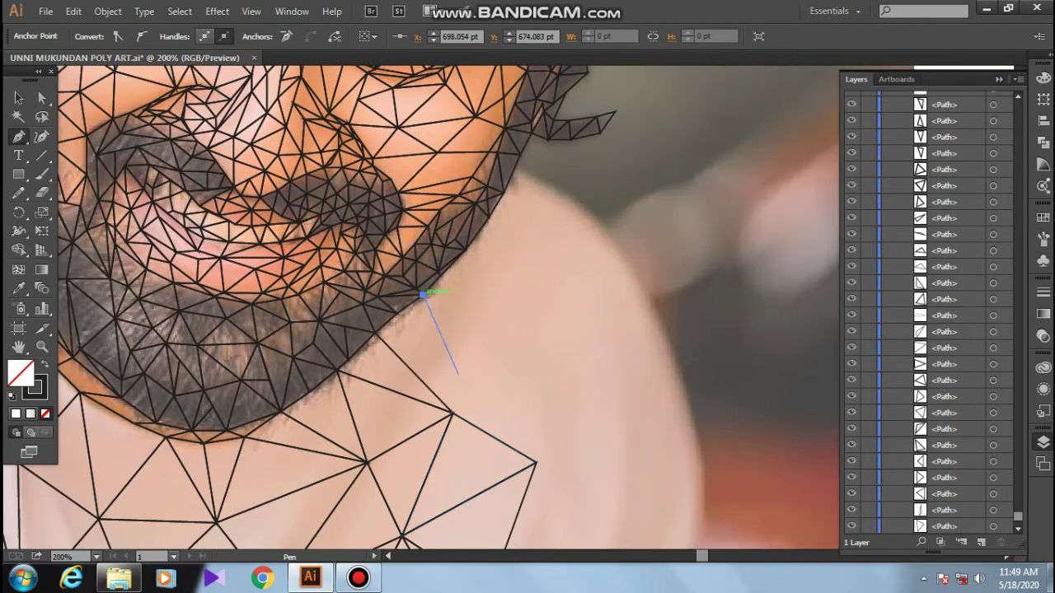
pyautogui.click(451, 412)
pyautogui.click(375, 333)
pyautogui.click(422, 294)
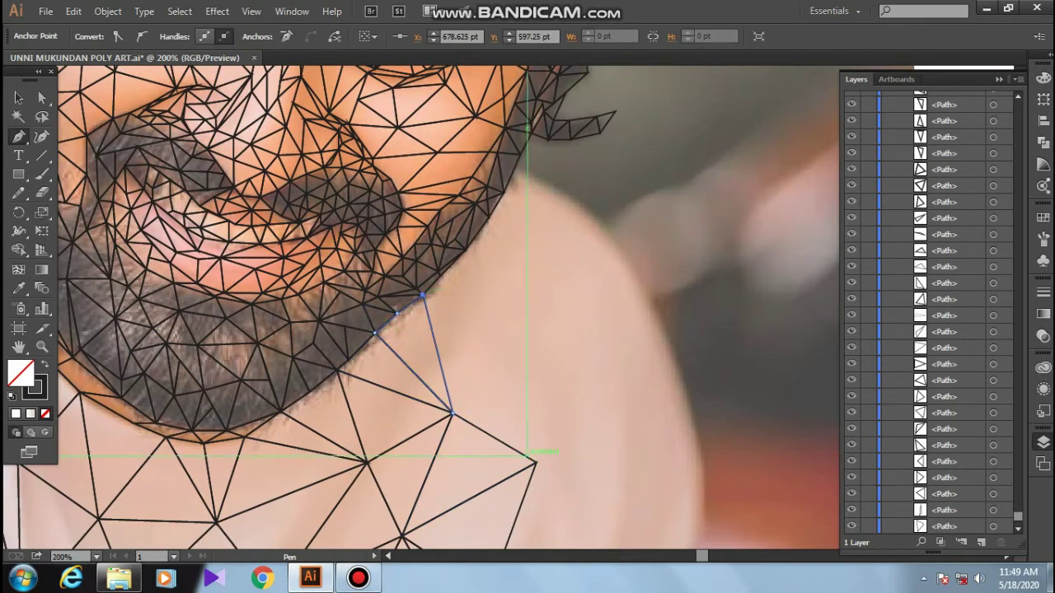
# Step: Add a neighbouring shoulder triangle and one filling the adjacent gap
pyautogui.click(536, 464)
pyautogui.click(543, 333)
pyautogui.click(452, 412)
pyautogui.click(535, 463)
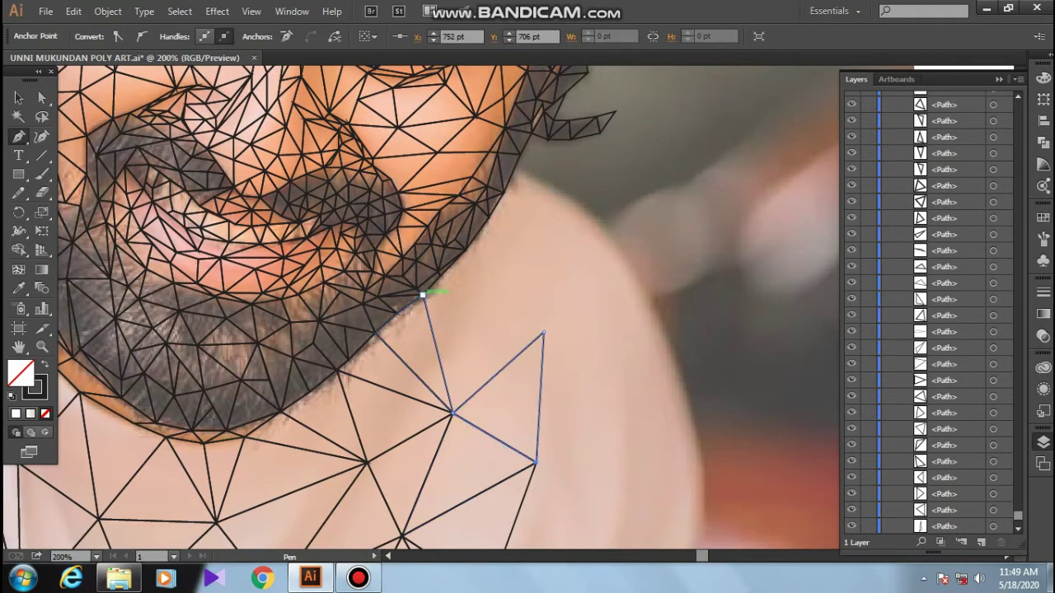
pyautogui.click(422, 294)
pyautogui.click(473, 312)
pyautogui.click(452, 412)
pyautogui.click(423, 294)
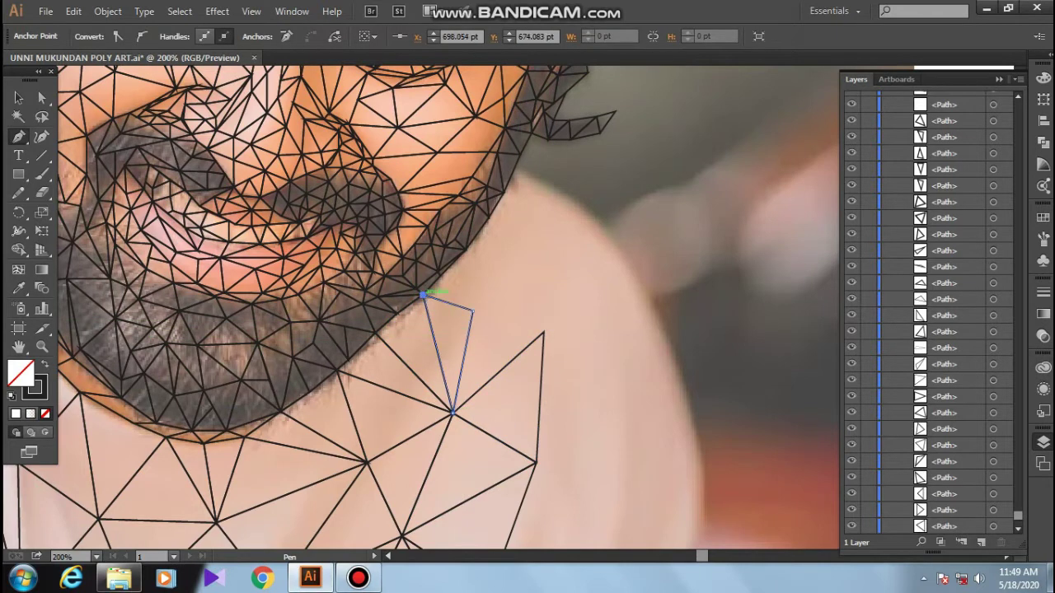
# Step: Trace another shoulder triangle and one along the beard's edge
pyautogui.click(543, 333)
pyautogui.click(472, 311)
pyautogui.click(452, 412)
pyautogui.click(543, 333)
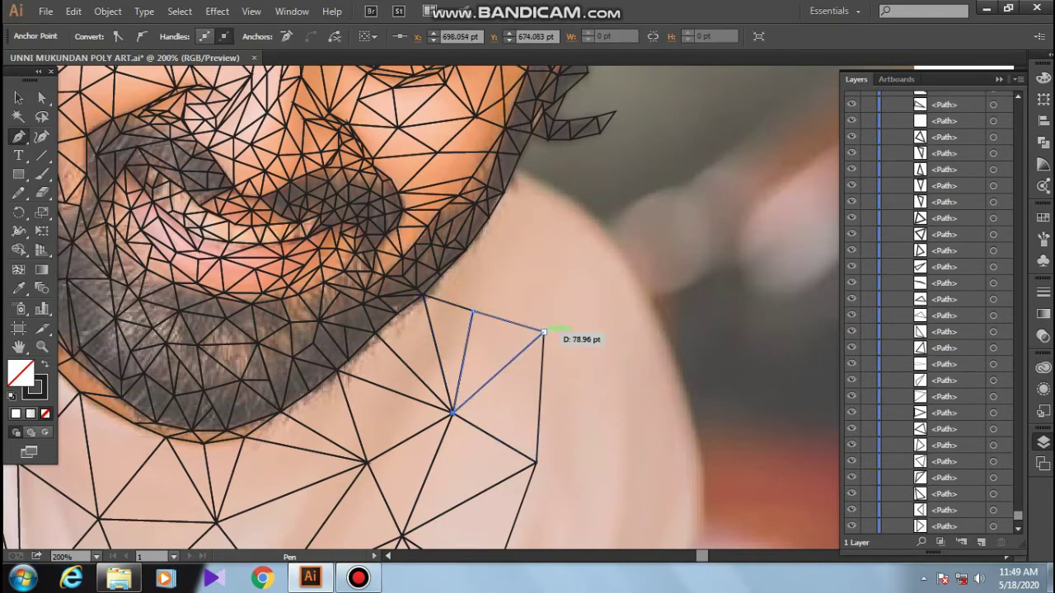
pyautogui.click(514, 167)
pyautogui.click(587, 216)
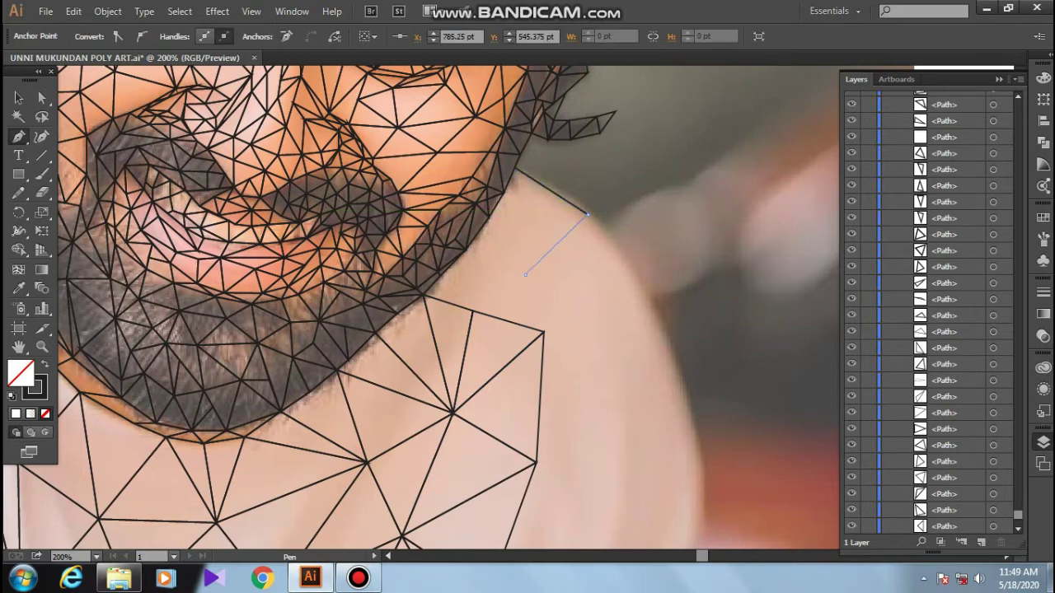
pyautogui.click(525, 274)
pyautogui.click(514, 168)
# Step: Add a thin triangle beneath the beard edge and start one linking nearby corners
pyautogui.click(422, 294)
pyautogui.click(465, 250)
pyautogui.click(452, 412)
pyautogui.click(423, 294)
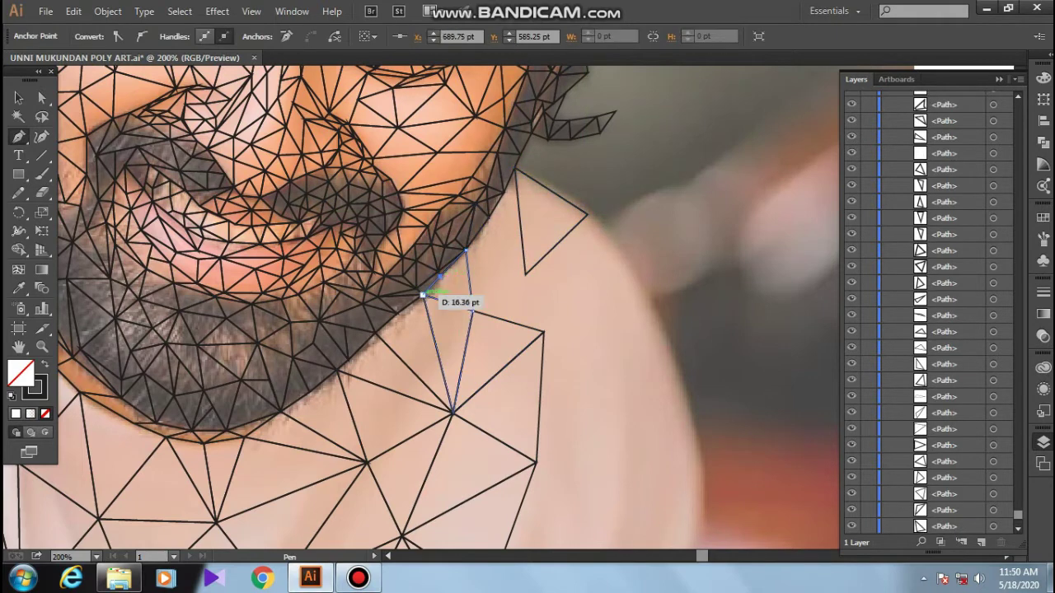
pyautogui.click(514, 167)
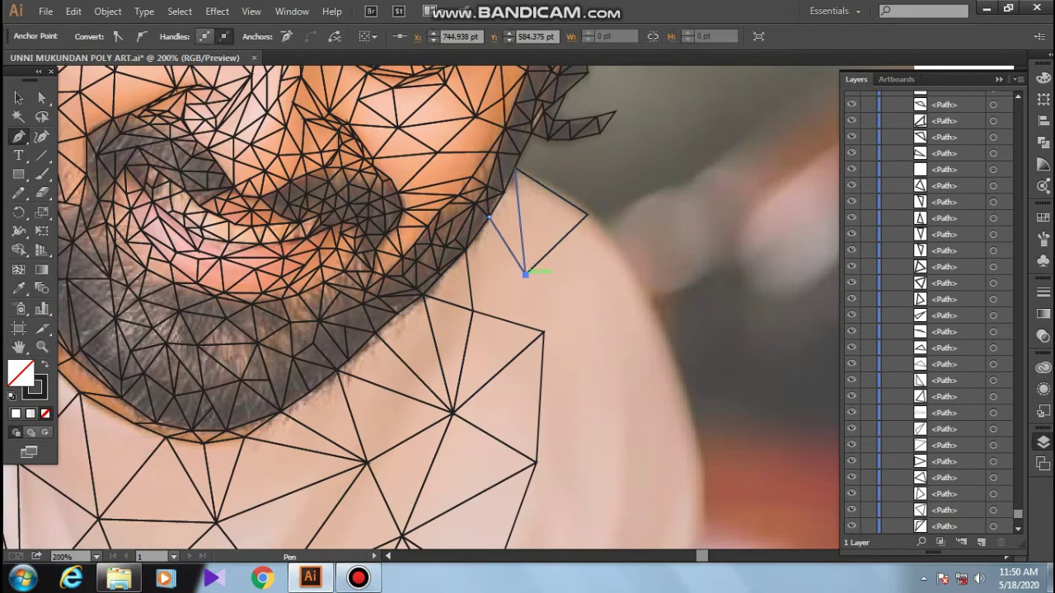
pyautogui.click(525, 273)
pyautogui.click(465, 250)
# Step: Complete the small triangle under the beard edge
pyautogui.click(473, 310)
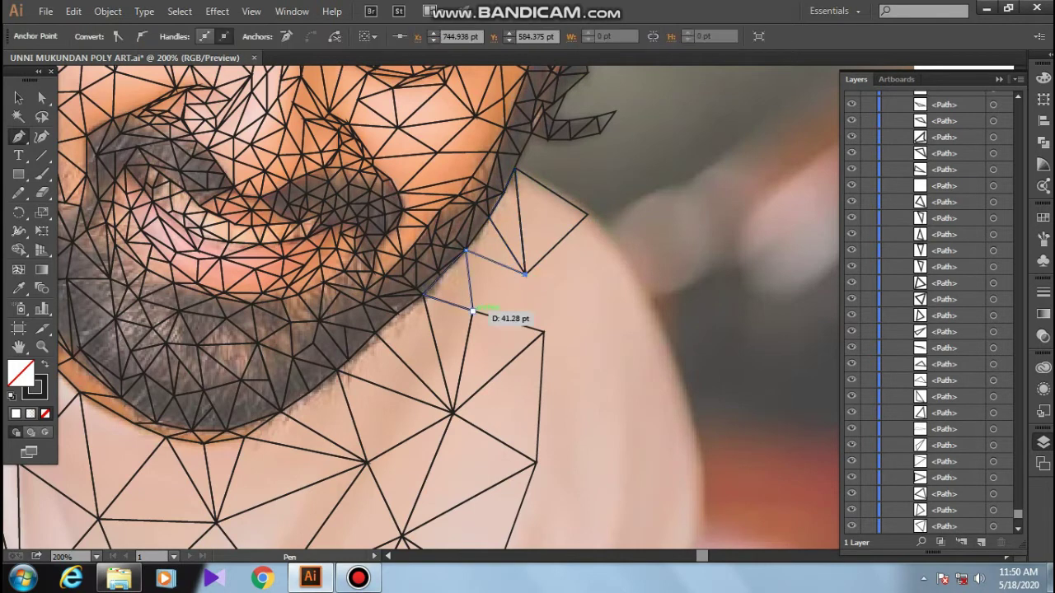
pyautogui.click(466, 249)
pyautogui.click(525, 274)
pyautogui.click(489, 217)
pyautogui.click(466, 249)
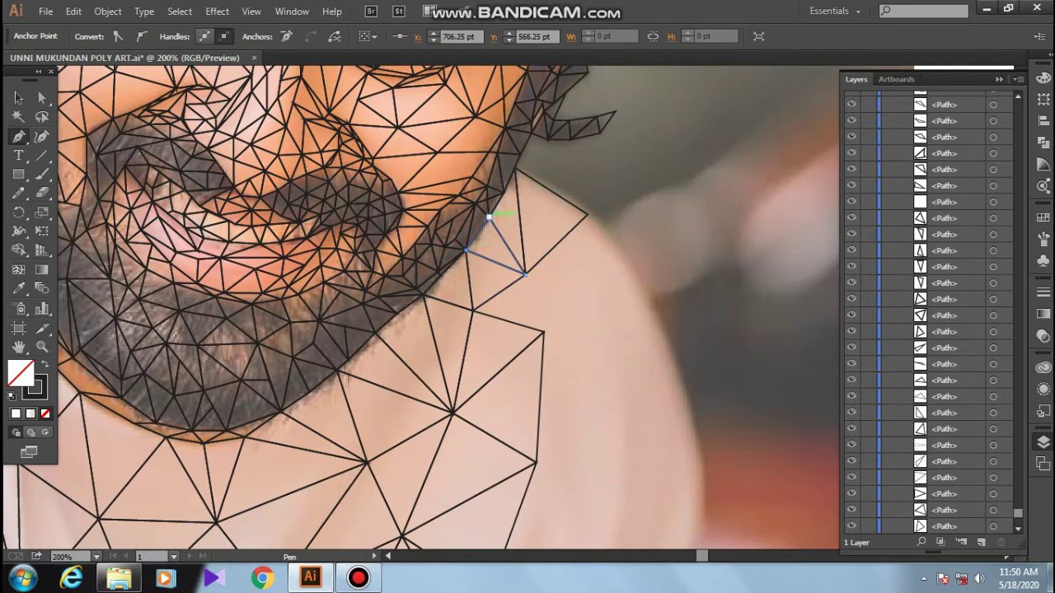
pyautogui.click(525, 274)
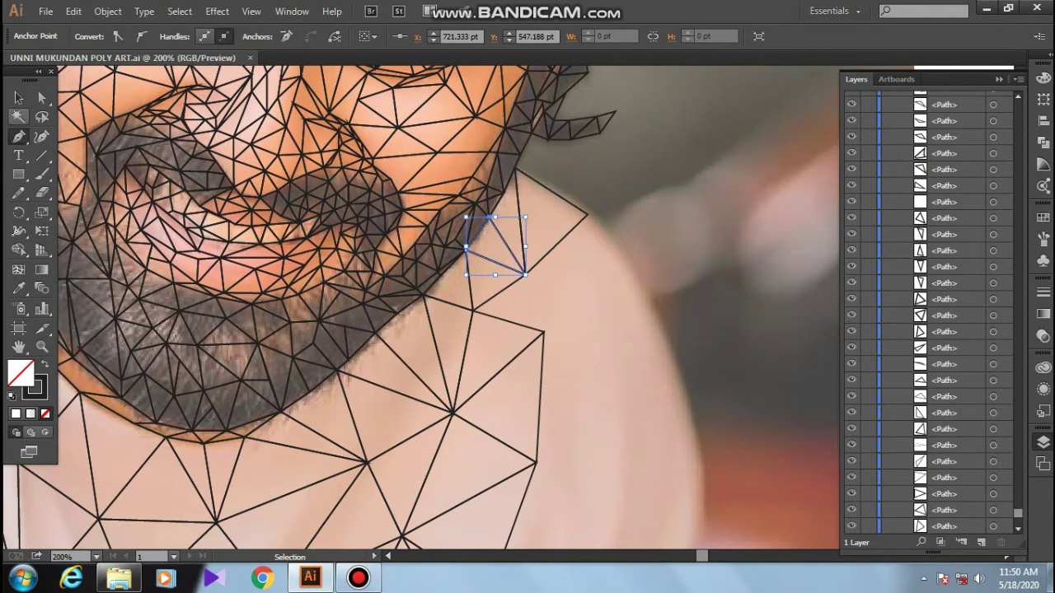
# Step: Trace two triangles further out toward the shoulder's outer edge
pyautogui.click(587, 216)
pyautogui.click(644, 296)
pyautogui.click(525, 274)
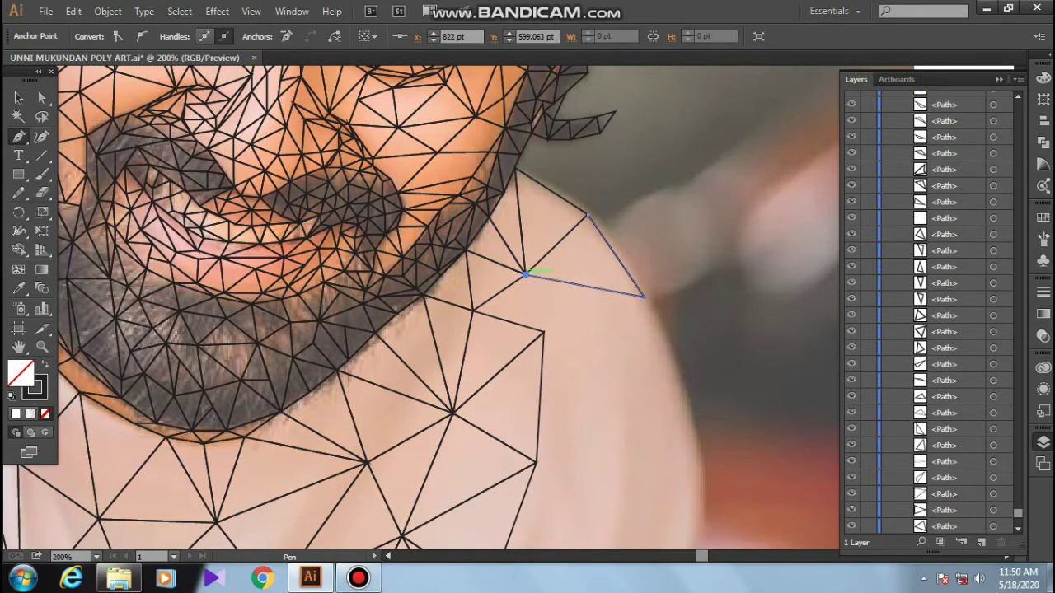
pyautogui.click(587, 215)
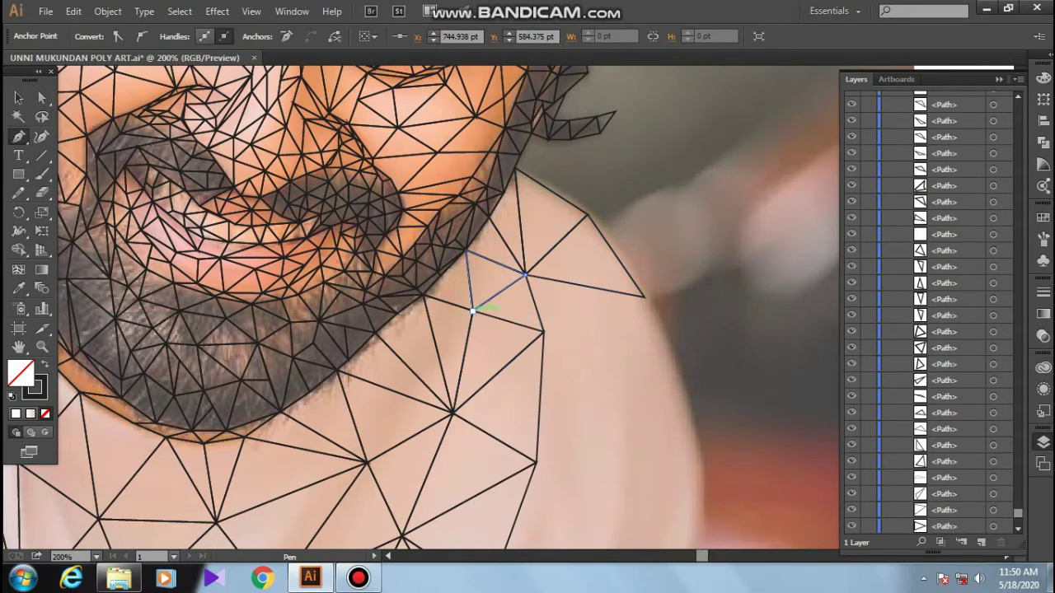
pyautogui.click(644, 296)
pyautogui.click(684, 398)
pyautogui.click(594, 380)
pyautogui.click(644, 297)
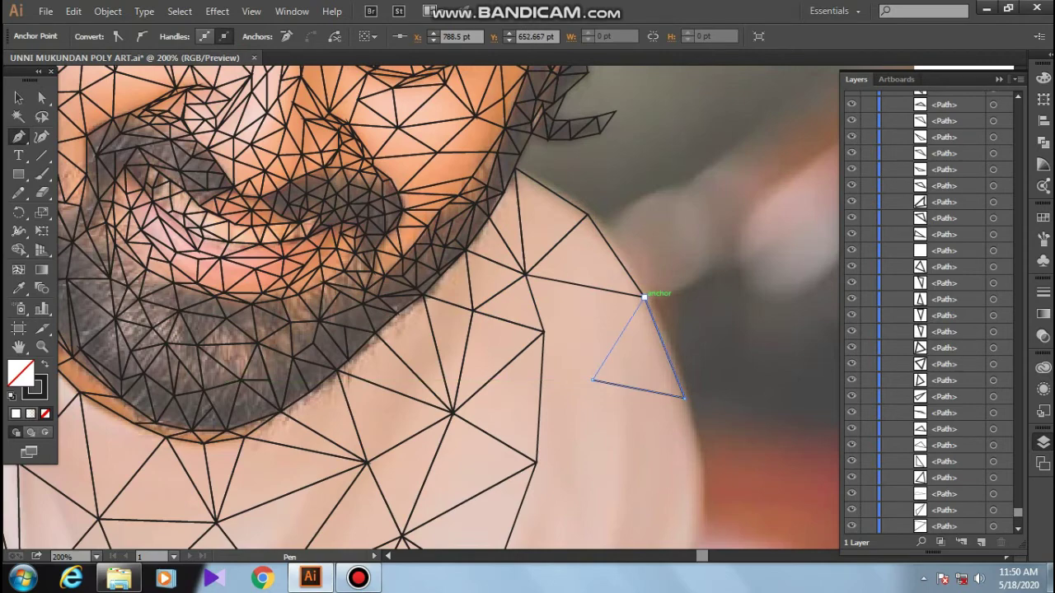
# Step: Add triangles joining the outer shoulder corners
pyautogui.click(543, 332)
pyautogui.click(645, 297)
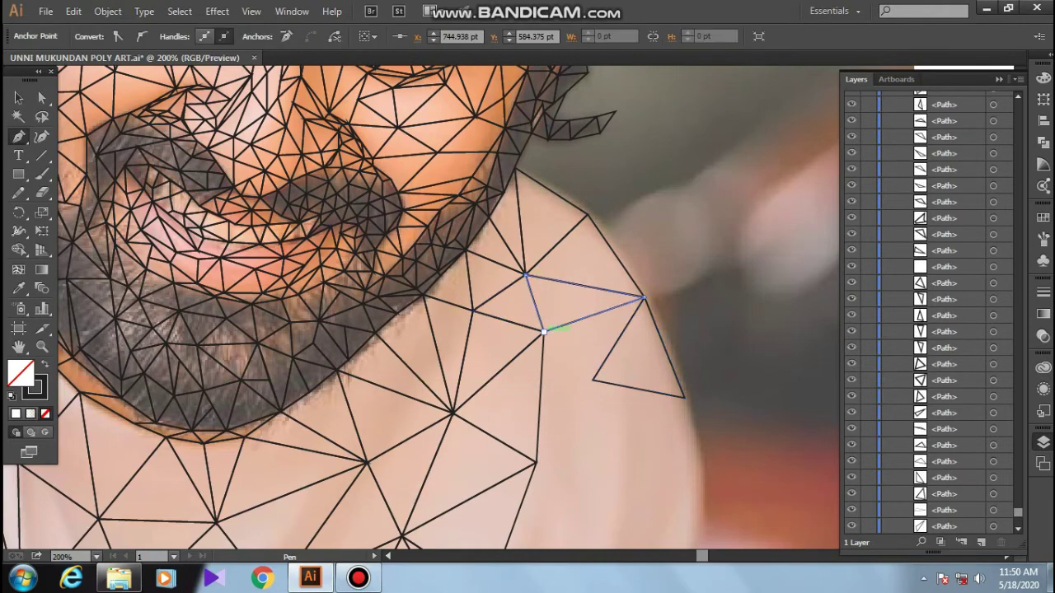
pyautogui.moveTo(543, 332); pyautogui.dragTo(533, 259)
pyautogui.click(534, 260)
pyautogui.click(533, 259)
pyautogui.click(632, 225)
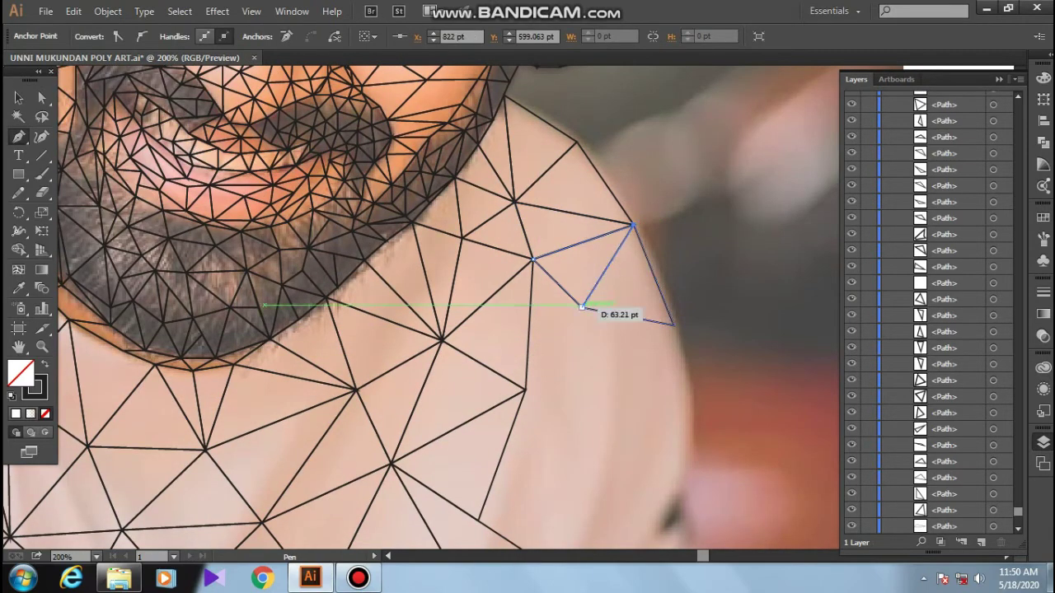
pyautogui.click(525, 390)
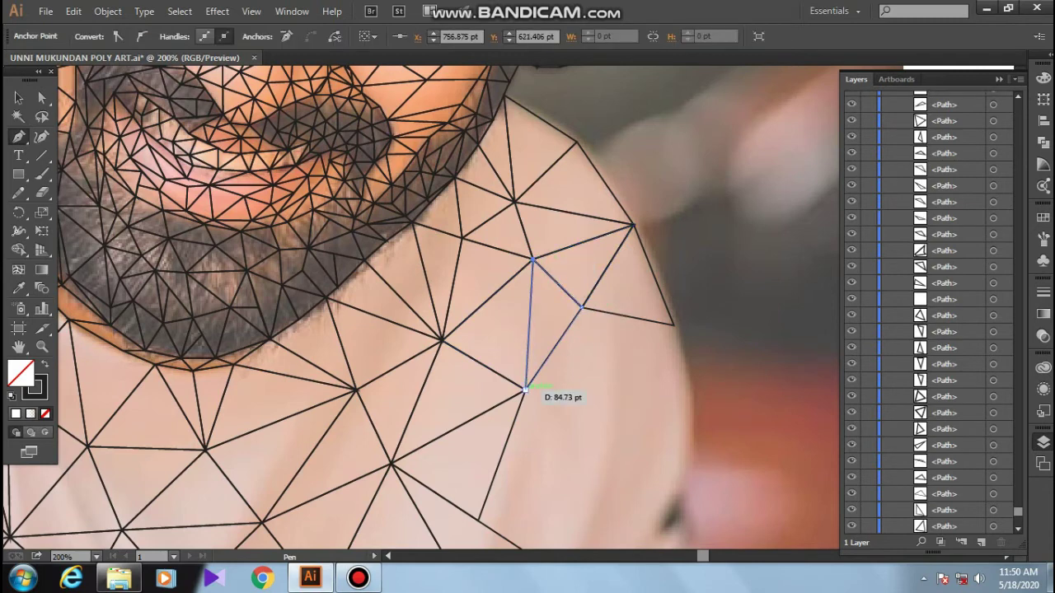
pyautogui.click(525, 390)
# Step: Trace triangles between existing points on the outer shoulder
pyautogui.click(674, 324)
pyautogui.click(688, 418)
pyautogui.click(613, 373)
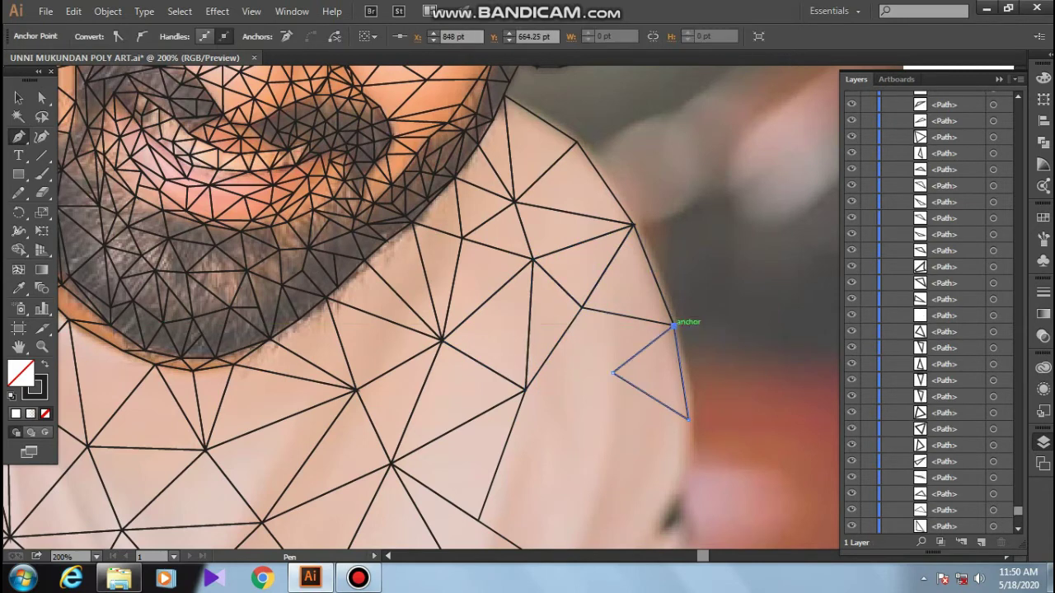
pyautogui.click(674, 324)
pyautogui.click(582, 307)
pyautogui.click(613, 373)
pyautogui.click(675, 326)
pyautogui.click(582, 307)
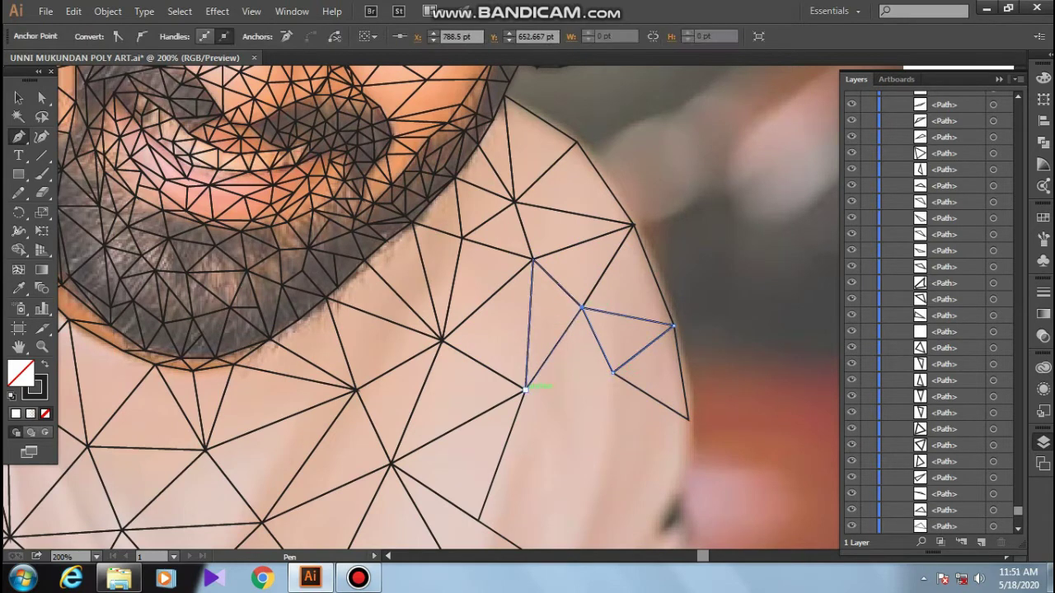
# Step: Fill a gap on the shoulder and trace a triangle at its outer edge
pyautogui.click(525, 390)
pyautogui.click(612, 373)
pyautogui.click(582, 306)
pyautogui.click(525, 390)
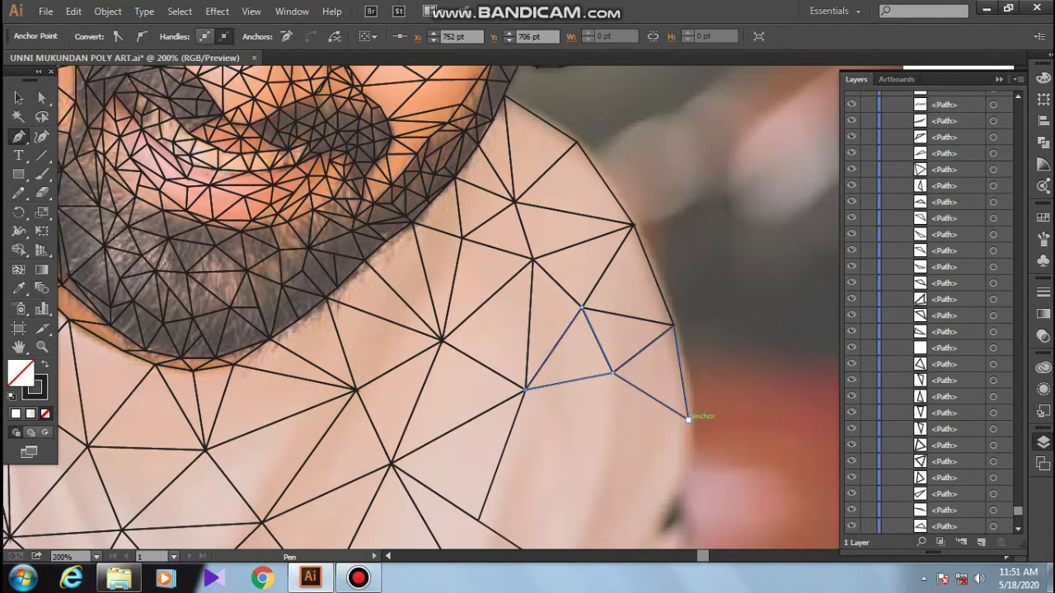
pyautogui.click(688, 419)
pyautogui.click(593, 450)
pyautogui.click(669, 511)
pyautogui.click(688, 419)
# Step: Trace another shoulder triangle and begin the next from a shared corner
pyautogui.click(594, 451)
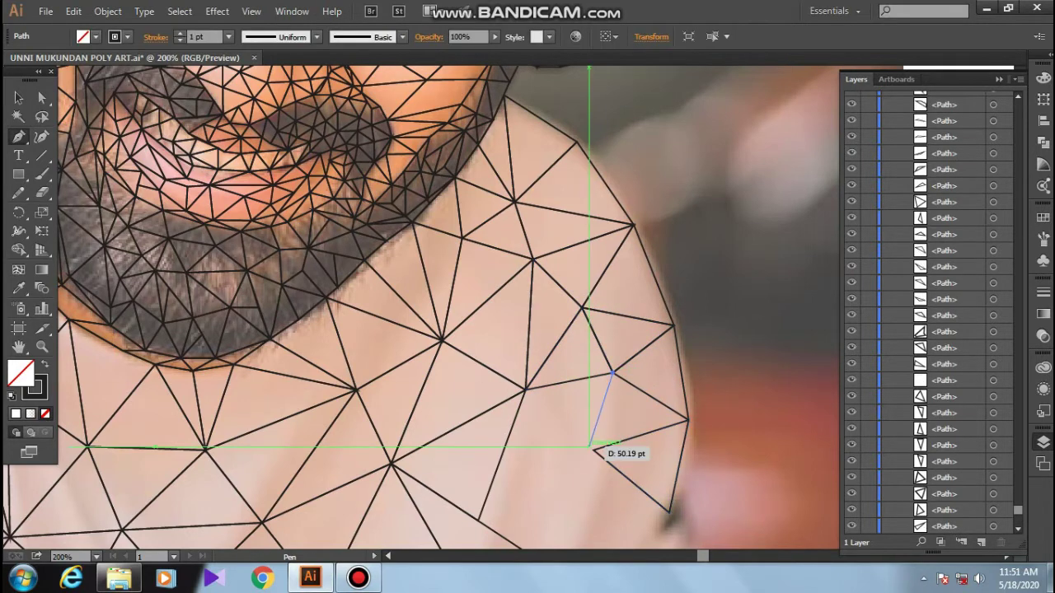
pyautogui.click(688, 420)
pyautogui.click(612, 373)
pyautogui.click(593, 450)
pyautogui.click(525, 390)
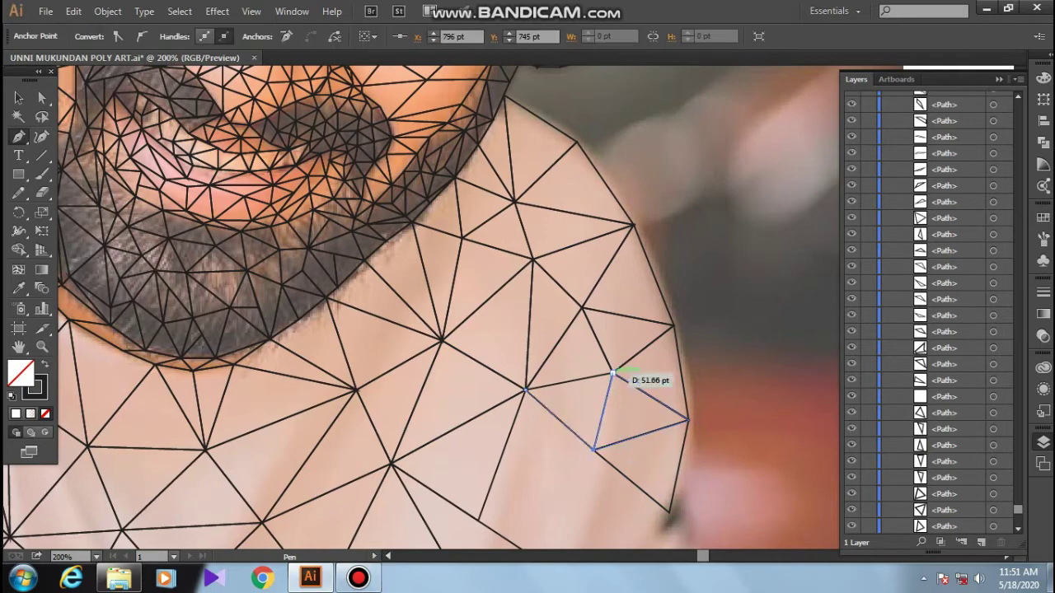
# Step: Trace closed Pen triangles lower on the shoulder, including one that reaches the bottom edge
pyautogui.scroll(-3, 527, 389)
pyautogui.click(459, 356)
pyautogui.click(575, 286)
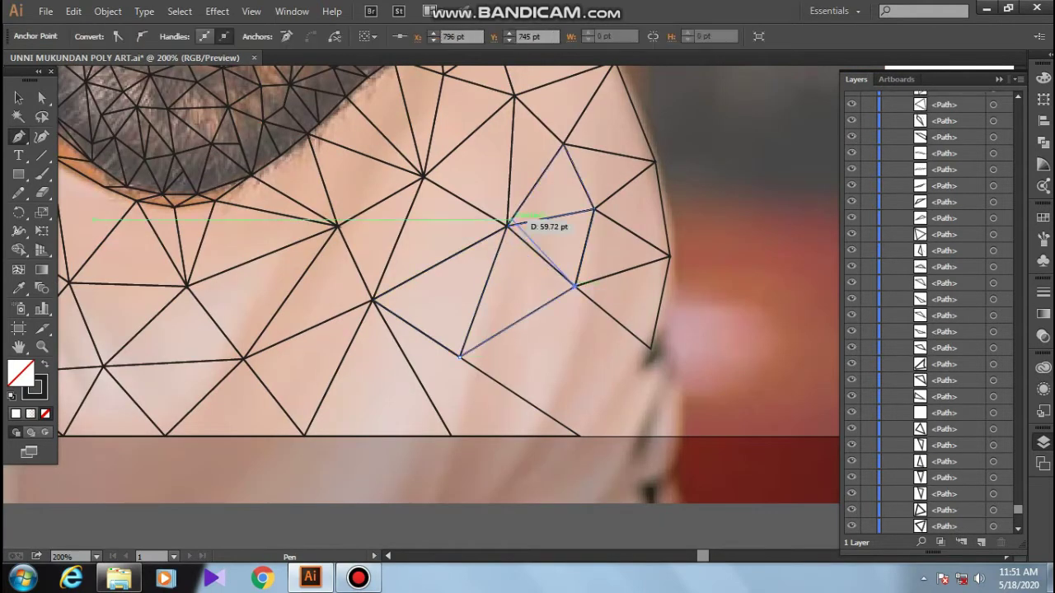
pyautogui.click(506, 225)
pyautogui.click(460, 356)
pyautogui.click(651, 349)
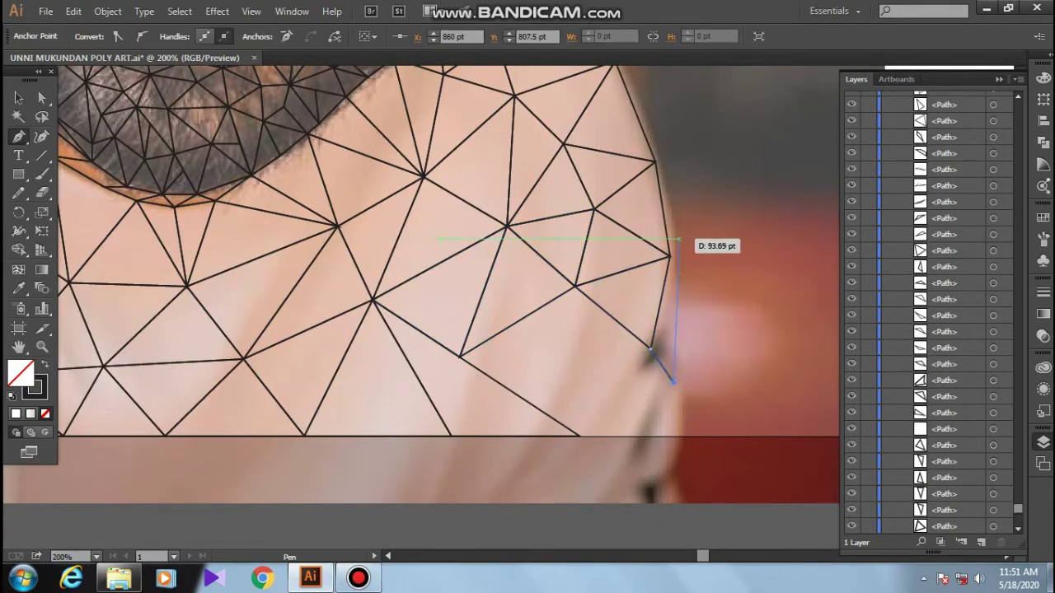
pyautogui.click(669, 257)
pyautogui.click(578, 435)
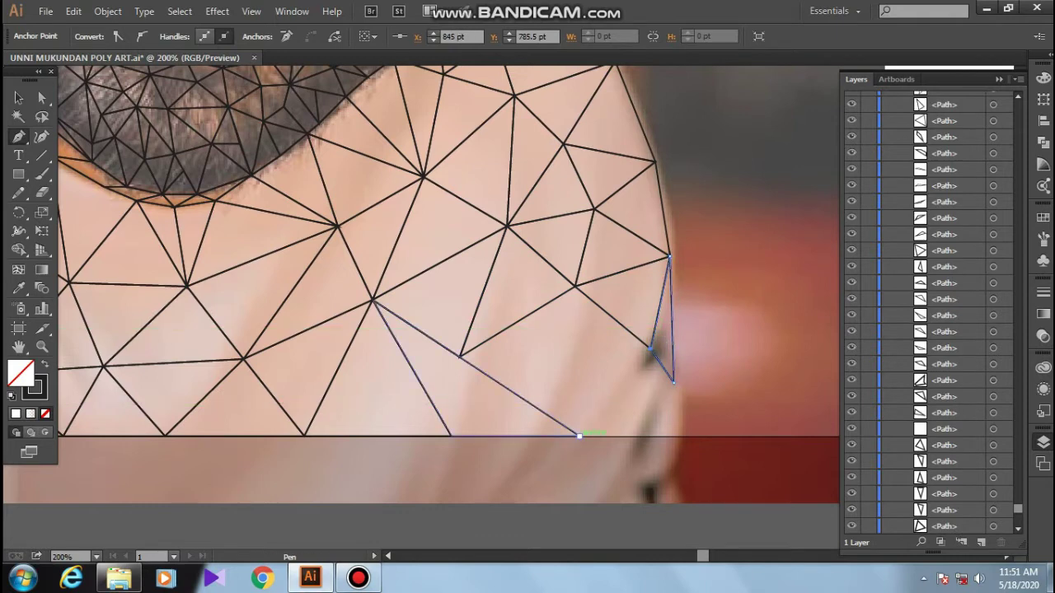
pyautogui.click(460, 356)
pyautogui.click(574, 286)
pyautogui.click(579, 436)
# Step: Add triangles from the shared corners out toward the shoulder's right edge
pyautogui.click(575, 286)
pyautogui.click(459, 356)
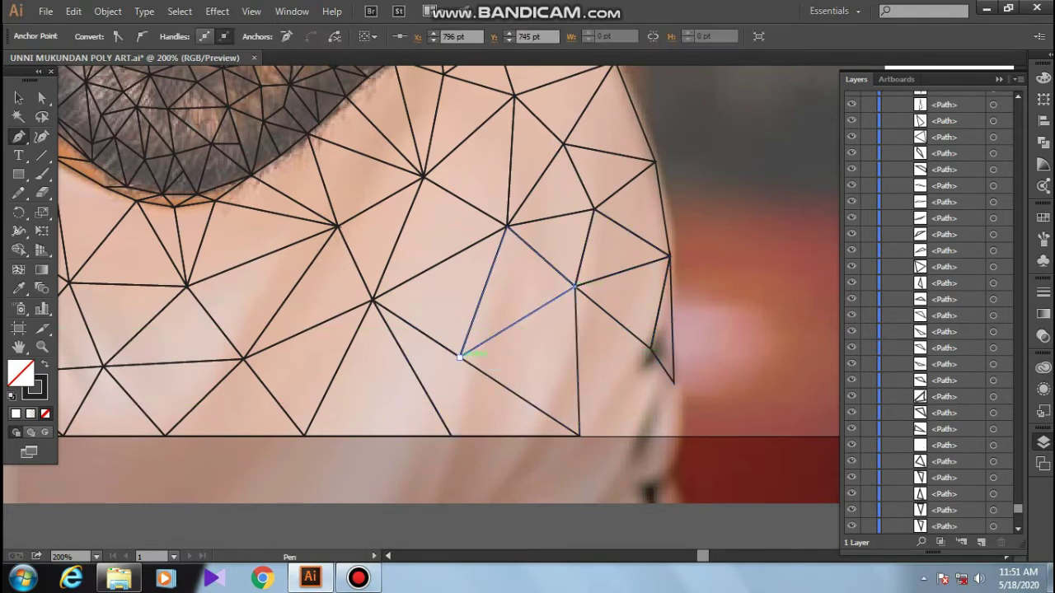
pyautogui.click(579, 435)
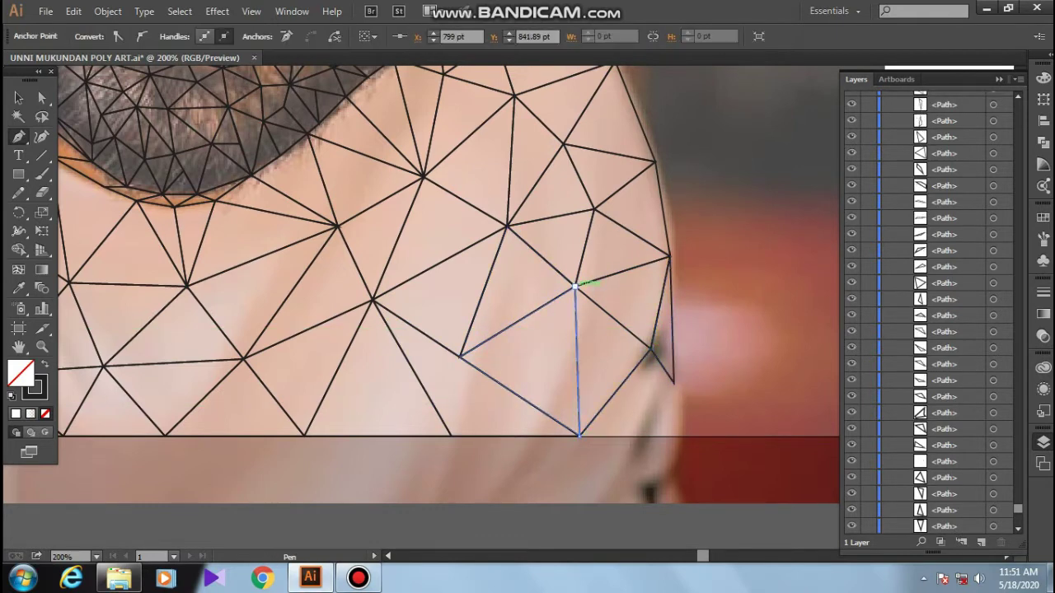
pyautogui.click(674, 382)
pyautogui.click(652, 352)
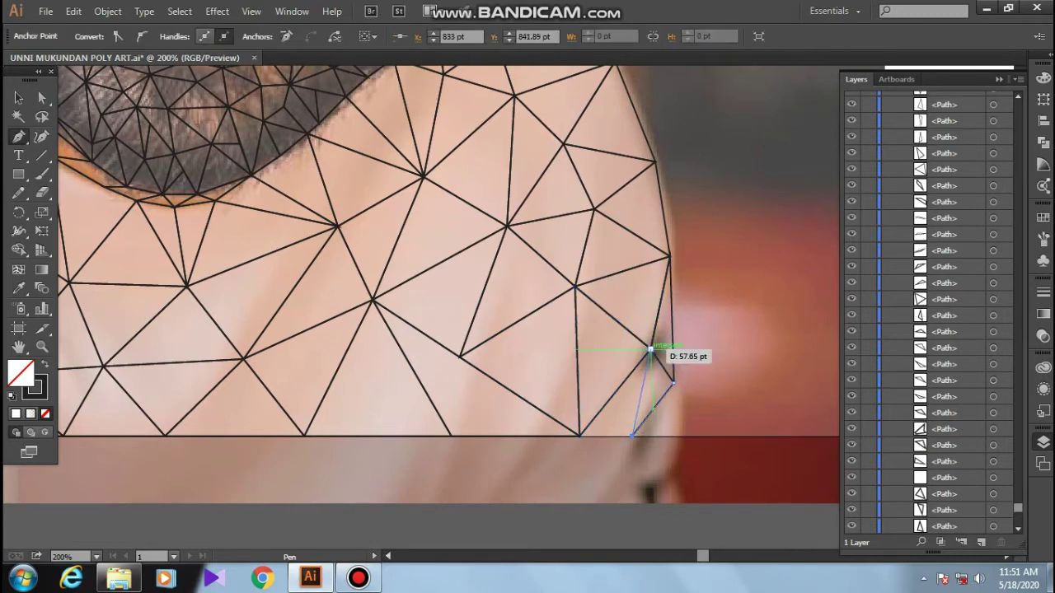
pyautogui.click(673, 381)
# Step: Fill the gap along the right edge with thin and tiny closed triangles
pyautogui.click(673, 382)
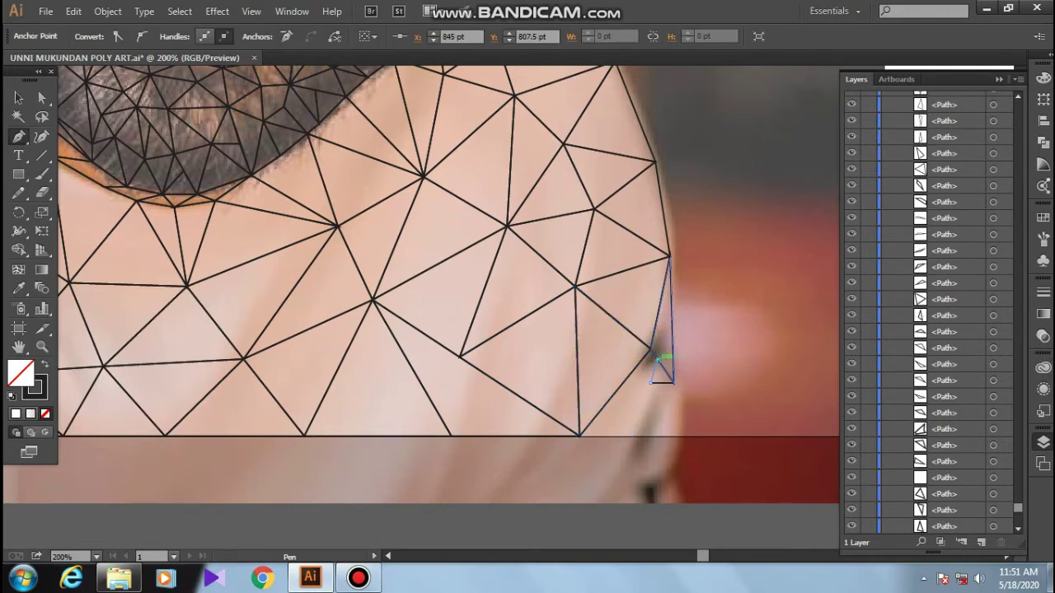
pyautogui.click(579, 435)
pyautogui.click(652, 353)
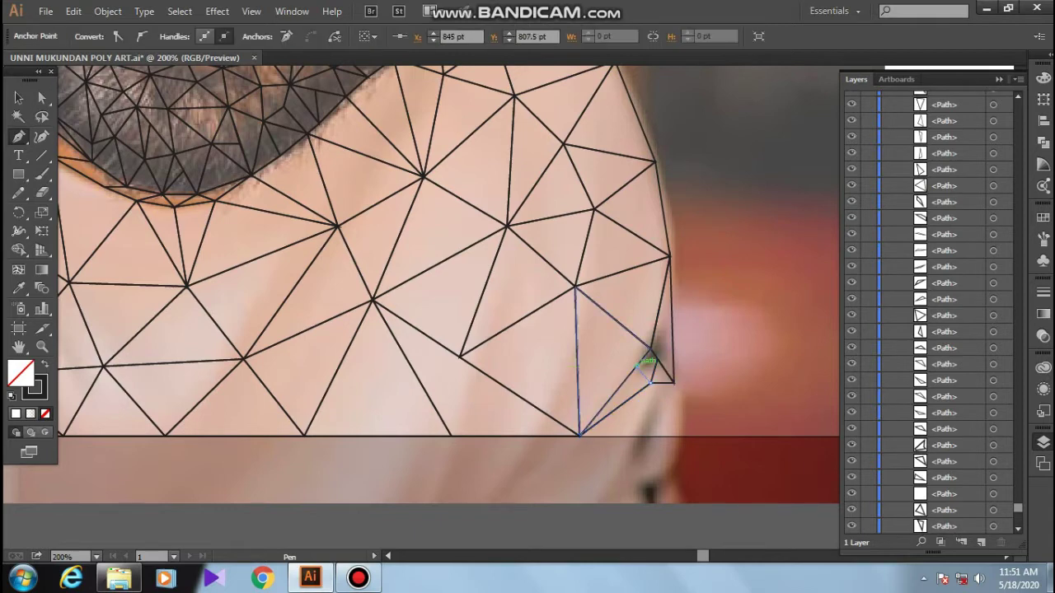
pyautogui.click(579, 434)
pyautogui.click(657, 360)
pyautogui.click(656, 359)
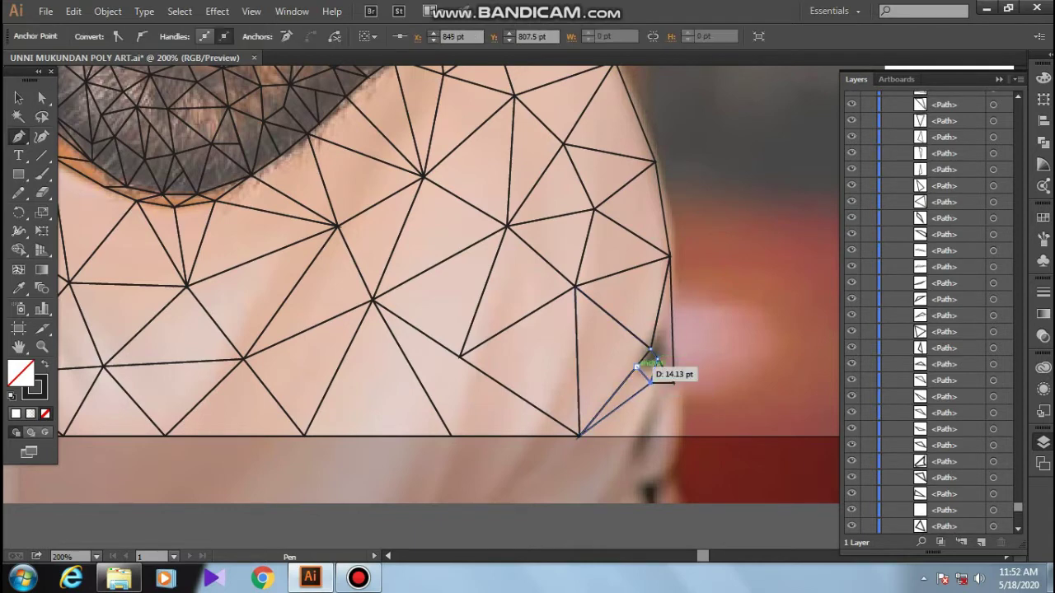
pyautogui.click(673, 381)
# Step: Close a triangle running along the bottom edge to the right corner
pyautogui.click(650, 383)
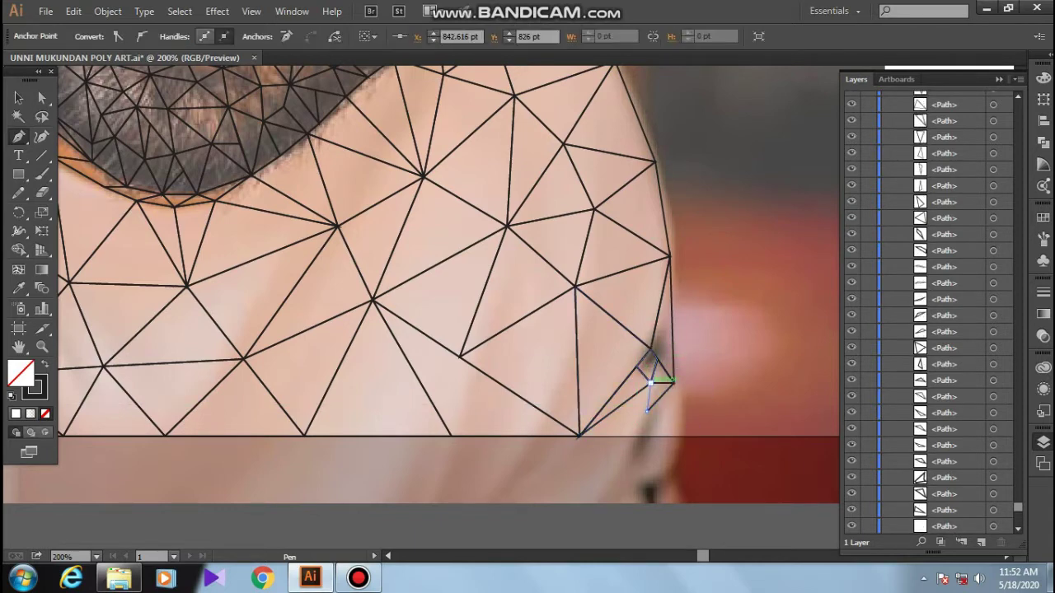
pyautogui.click(578, 433)
pyautogui.click(637, 435)
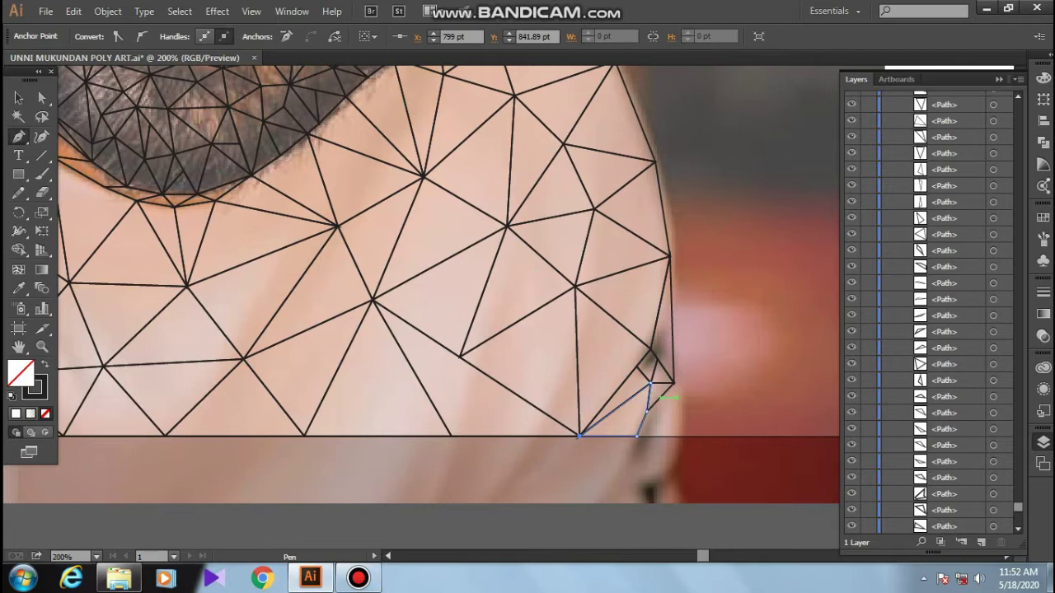
pyautogui.click(673, 383)
pyautogui.click(673, 382)
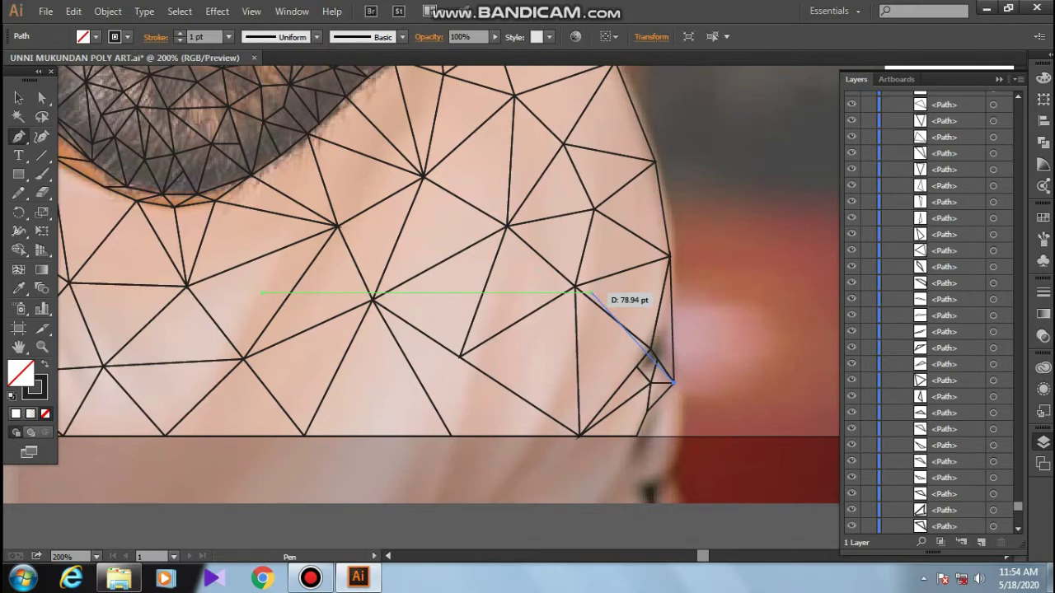
# Step: Draw the small tip triangles and drag their anchors into place with Direct Selection
pyautogui.click(663, 411)
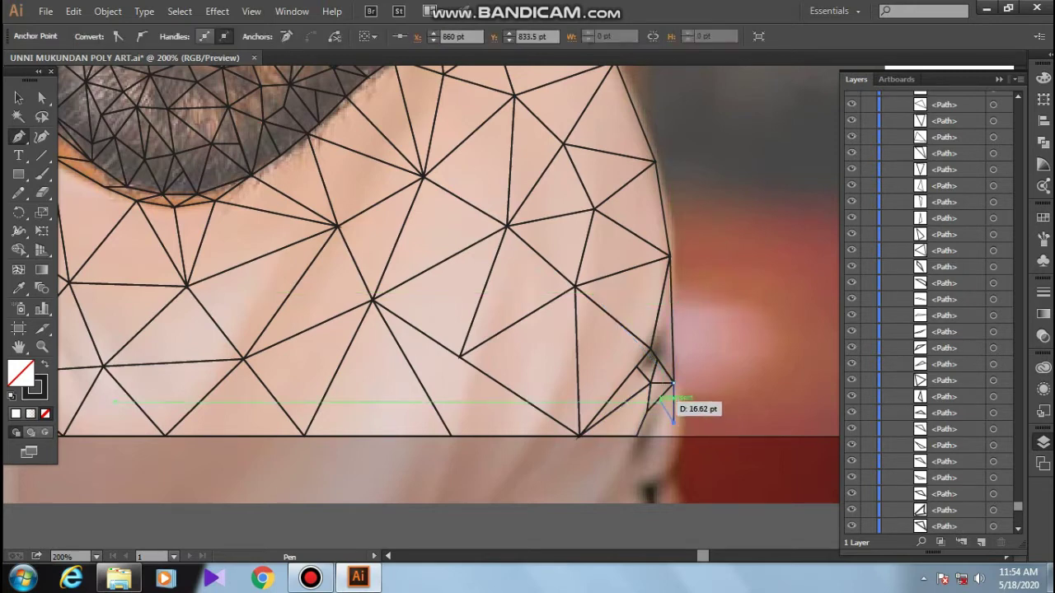
pyautogui.click(662, 402)
pyautogui.click(662, 403)
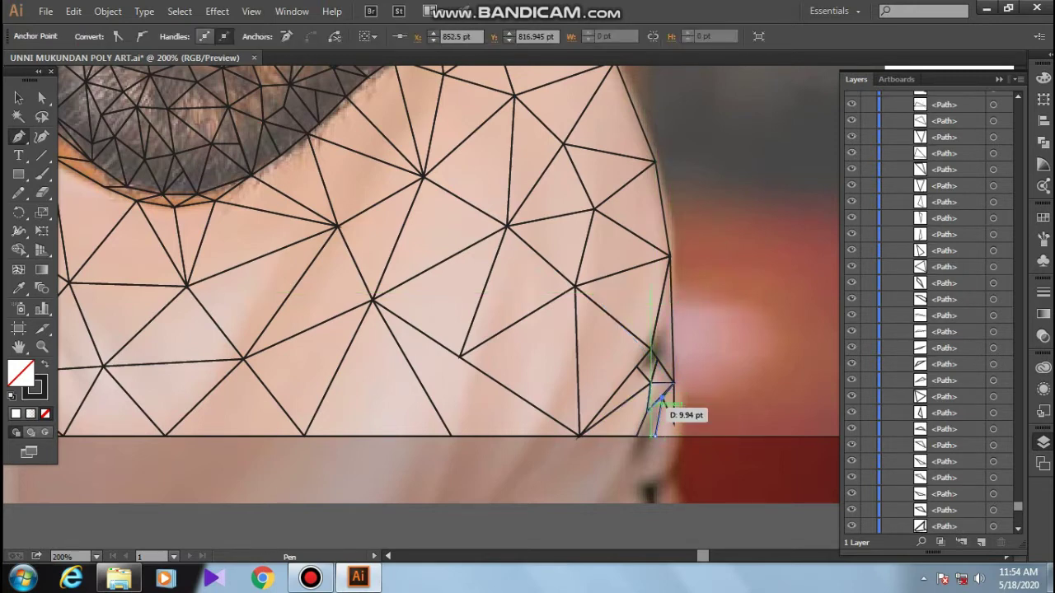
pyautogui.click(652, 435)
pyautogui.moveTo(664, 434); pyautogui.dragTo(674, 416)
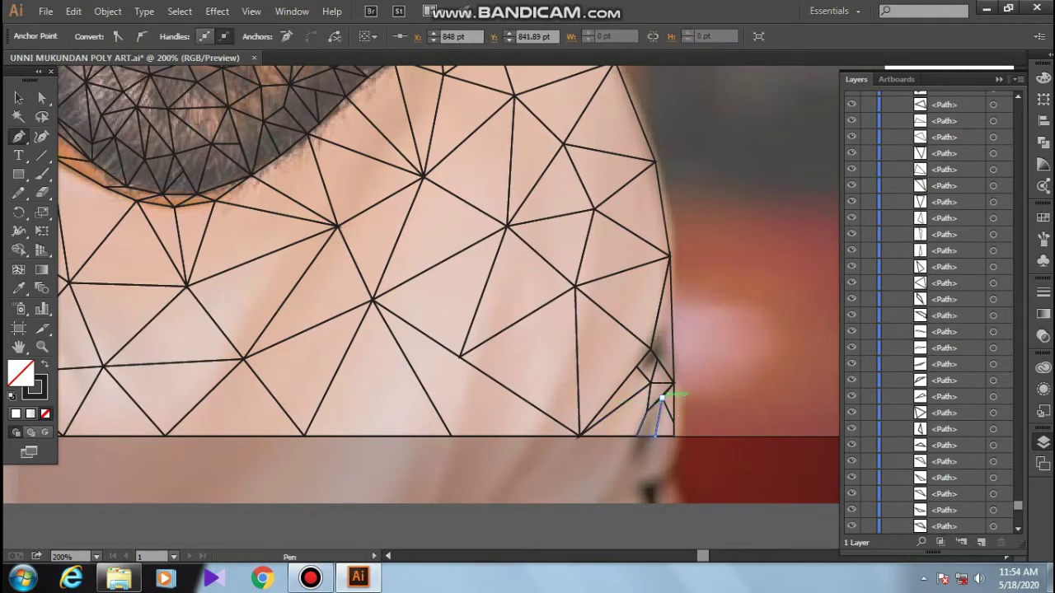
pyautogui.moveTo(674, 419); pyautogui.dragTo(674, 424)
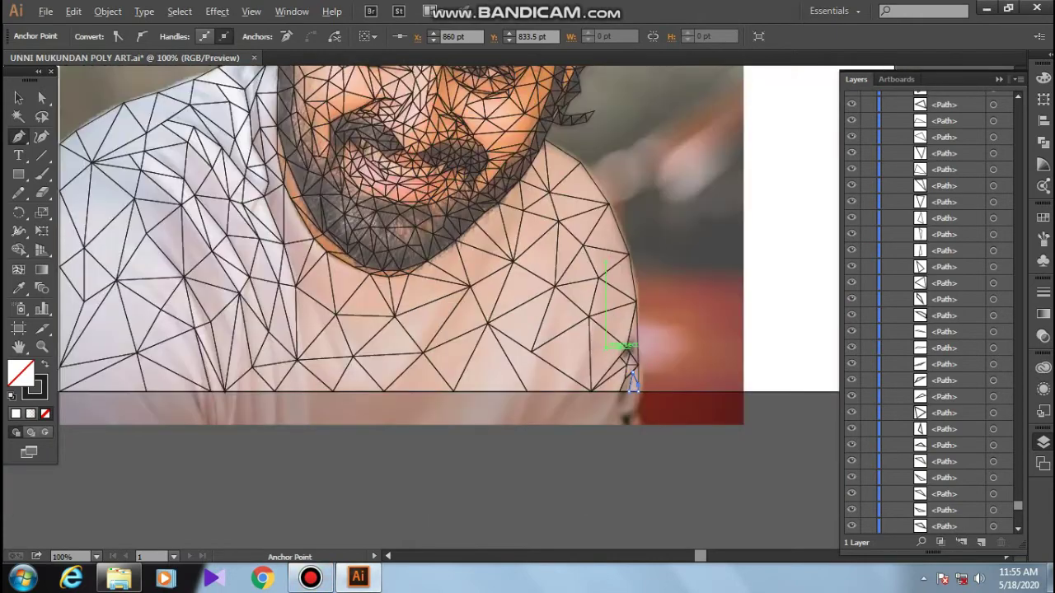
# Step: Make the portrait photo layer visible and unlocked in Layers
pyautogui.scroll(-1, 633, 382)
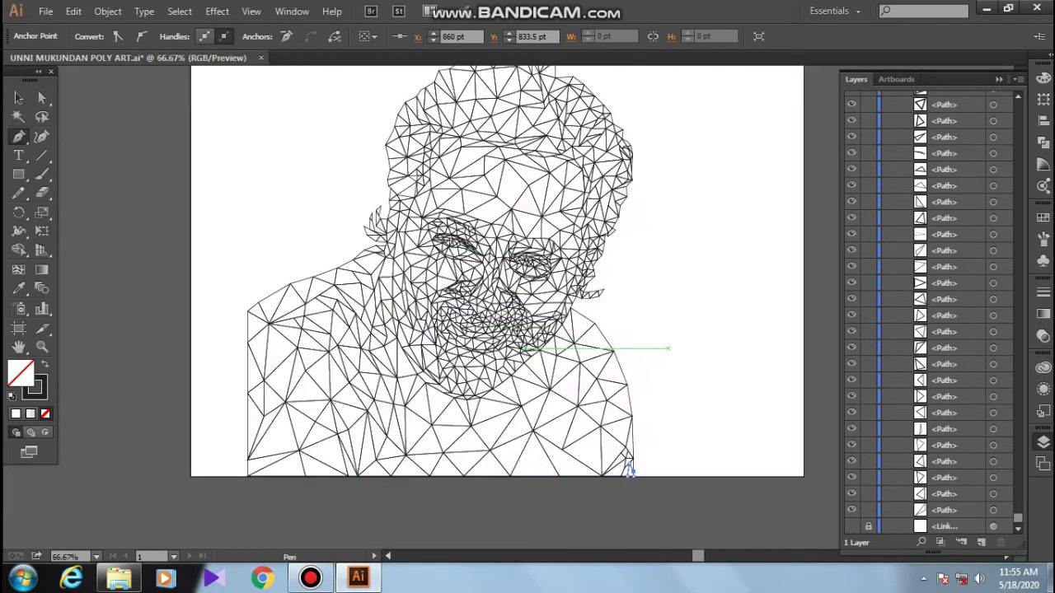
pyautogui.keyDown('ctrl'); pyautogui.click(768, 155); pyautogui.keyUp('ctrl')
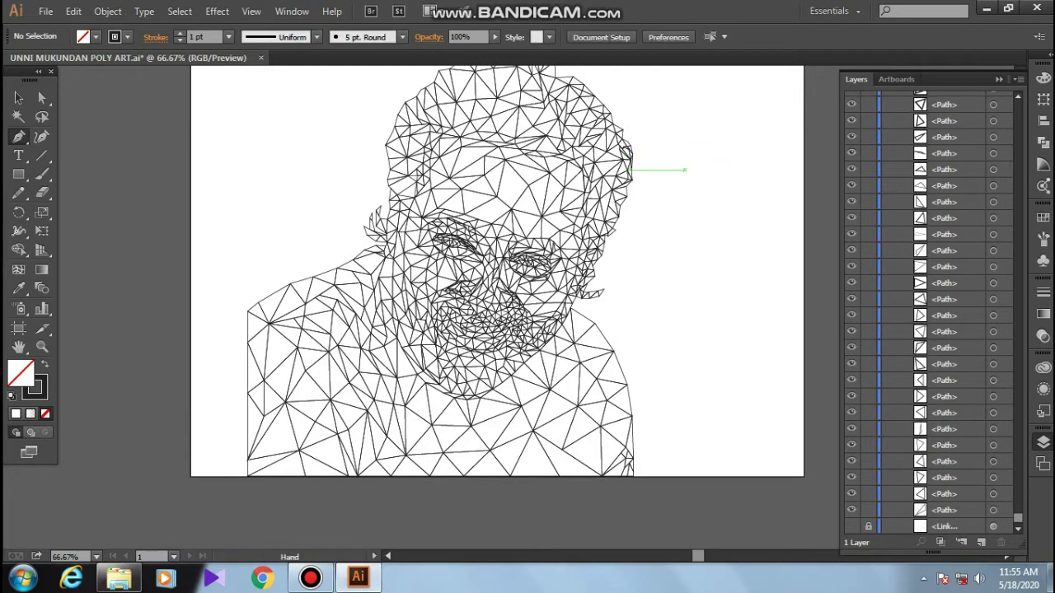
pyautogui.moveTo(684, 170); pyautogui.dragTo(701, 217)
pyautogui.click(851, 526)
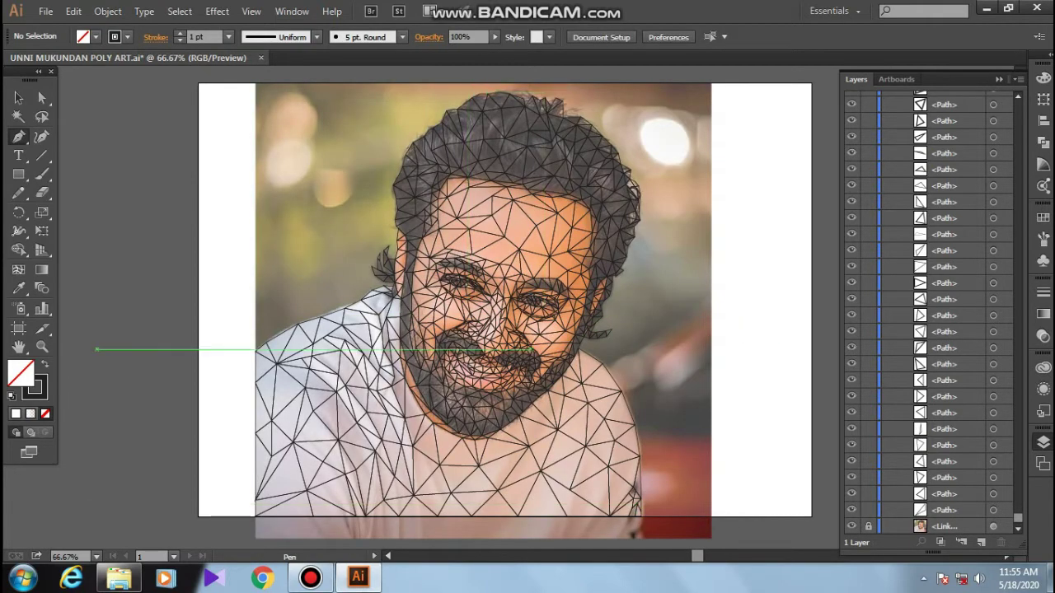
pyautogui.click(868, 525)
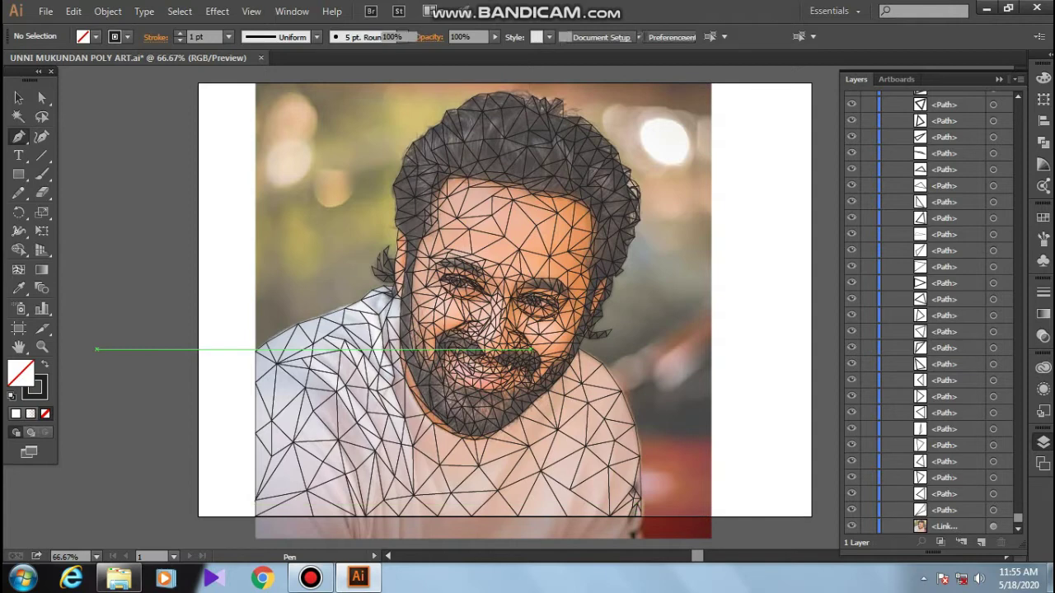
# Step: Set the selected 2222.jpg photo's opacity back to 100%
pyautogui.keyDown('ctrl'); pyautogui.click(534, 351); pyautogui.keyUp('ctrl')
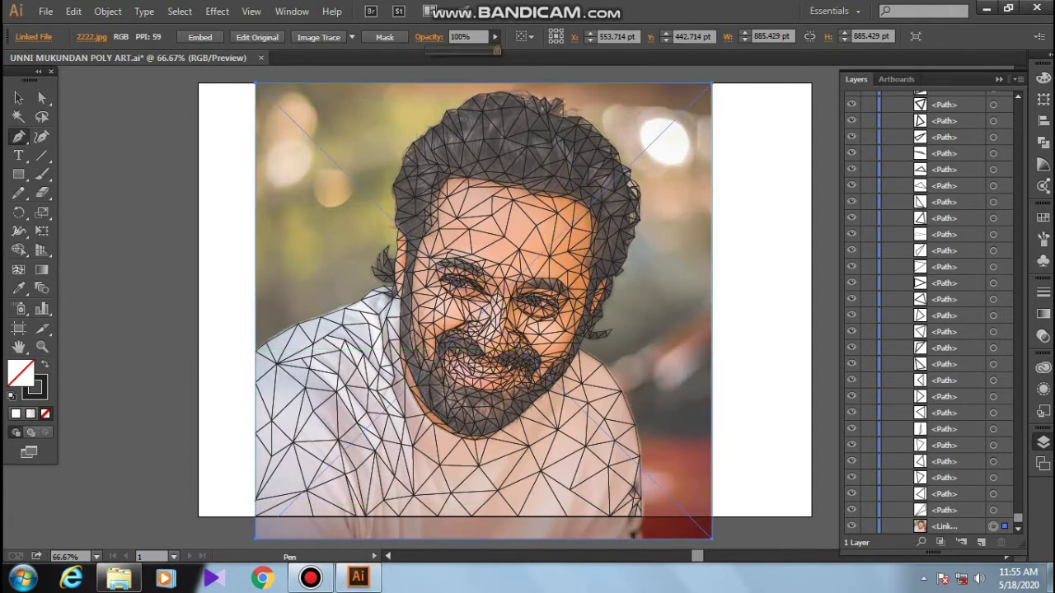
pyautogui.press('Return')
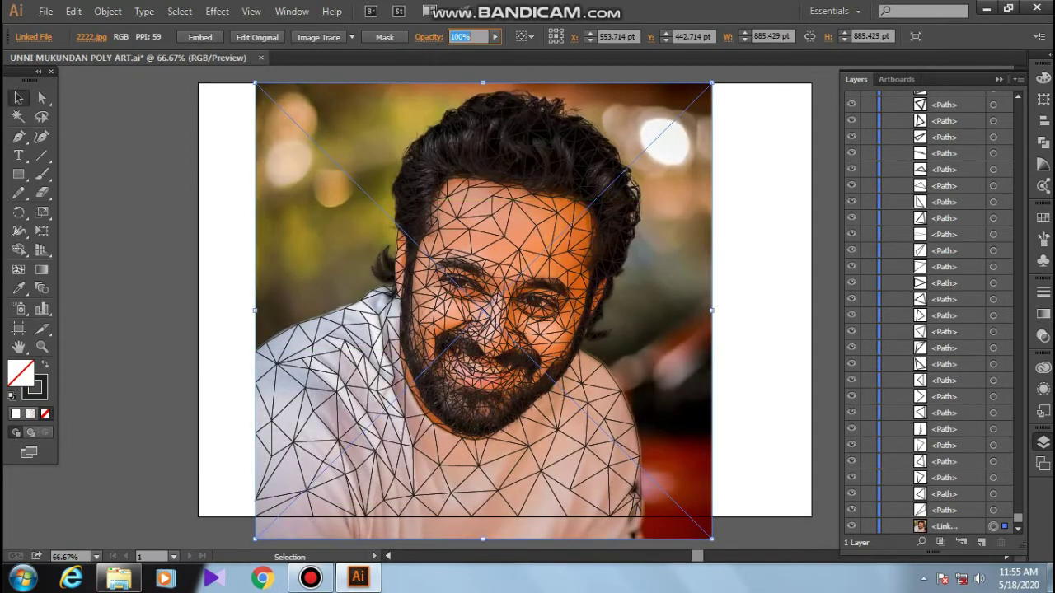
pyautogui.scroll(1, 505, 159)
pyautogui.scroll(1, 504, 159)
pyautogui.scroll(1, 459, 276)
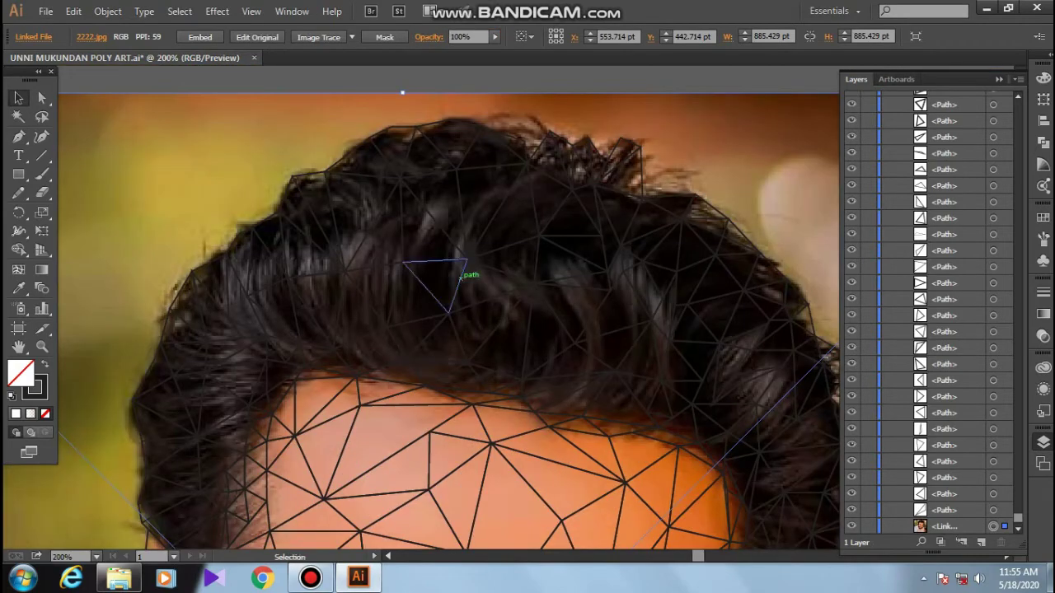
pyautogui.scroll(-1, 455, 301)
pyautogui.scroll(-1, 453, 316)
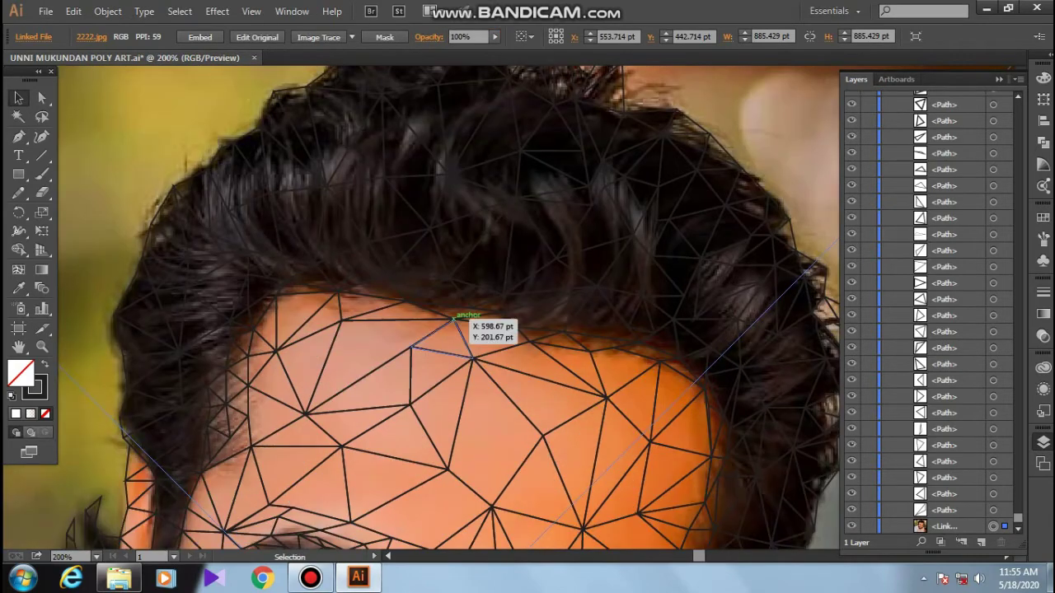
# Step: Fill the small forehead triangles below the hair with skin and orange sampled from the photo
pyautogui.click(454, 317)
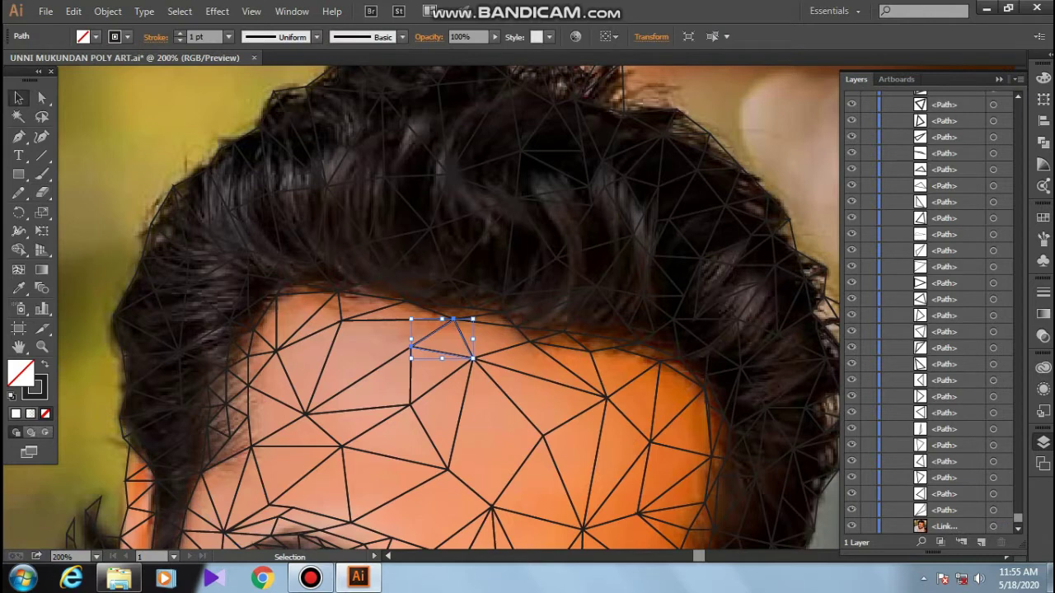
pyautogui.press('i')
pyautogui.click(441, 338)
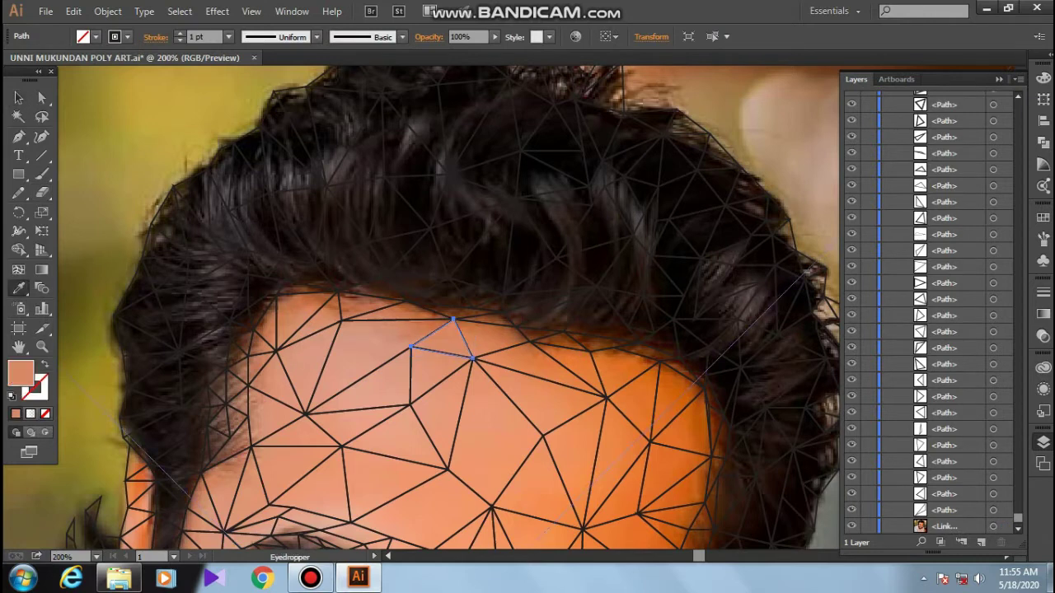
pyautogui.keyDown('ctrl'); pyautogui.click(530, 342); pyautogui.keyUp('ctrl')
pyautogui.click(540, 367)
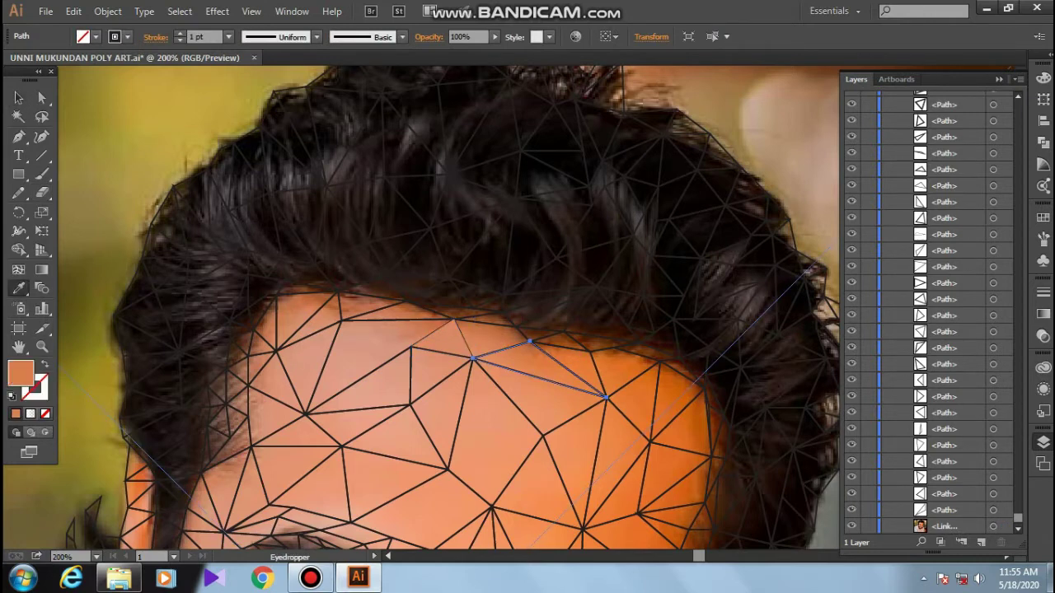
pyautogui.keyDown('ctrl'); pyautogui.click(569, 363); pyautogui.keyUp('ctrl')
pyautogui.click(631, 379)
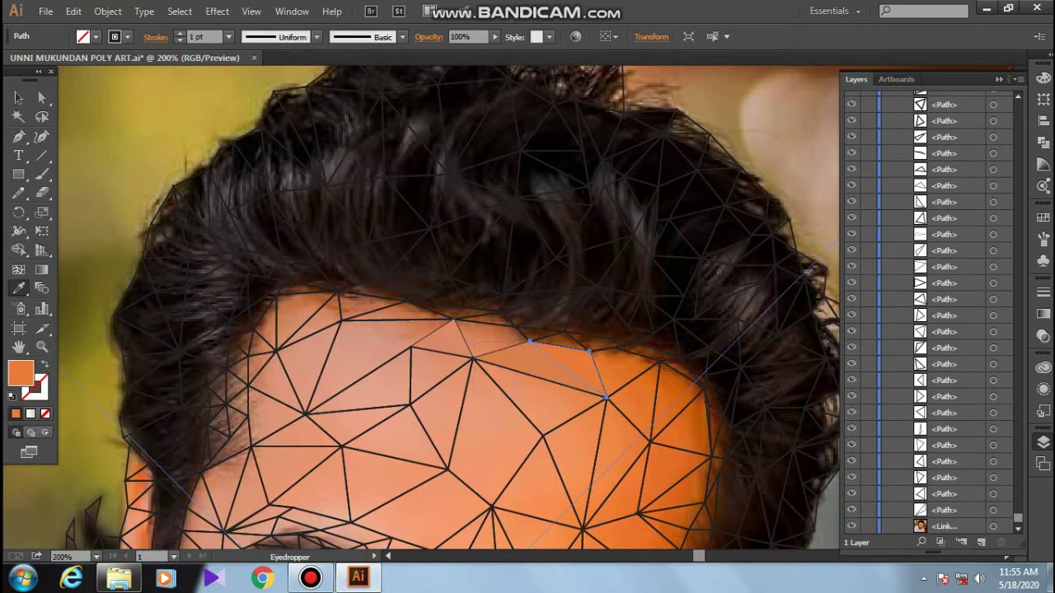
# Step: Fill the remaining triangles to the right with sampled orange, then zoom in on the hairline
pyautogui.keyDown('ctrl'); pyautogui.click(639, 381); pyautogui.keyUp('ctrl')
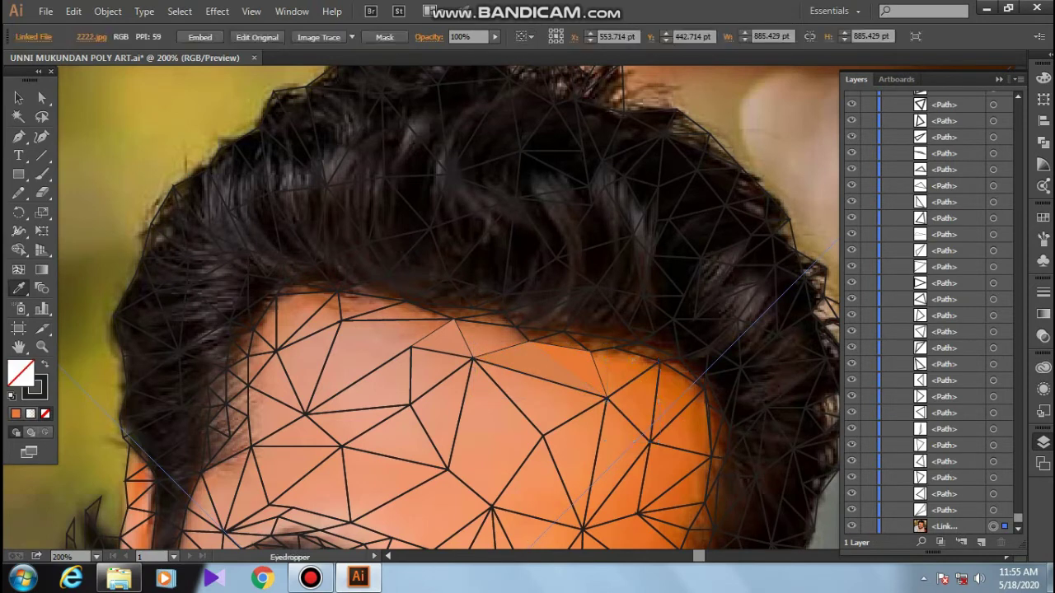
pyautogui.click(635, 404)
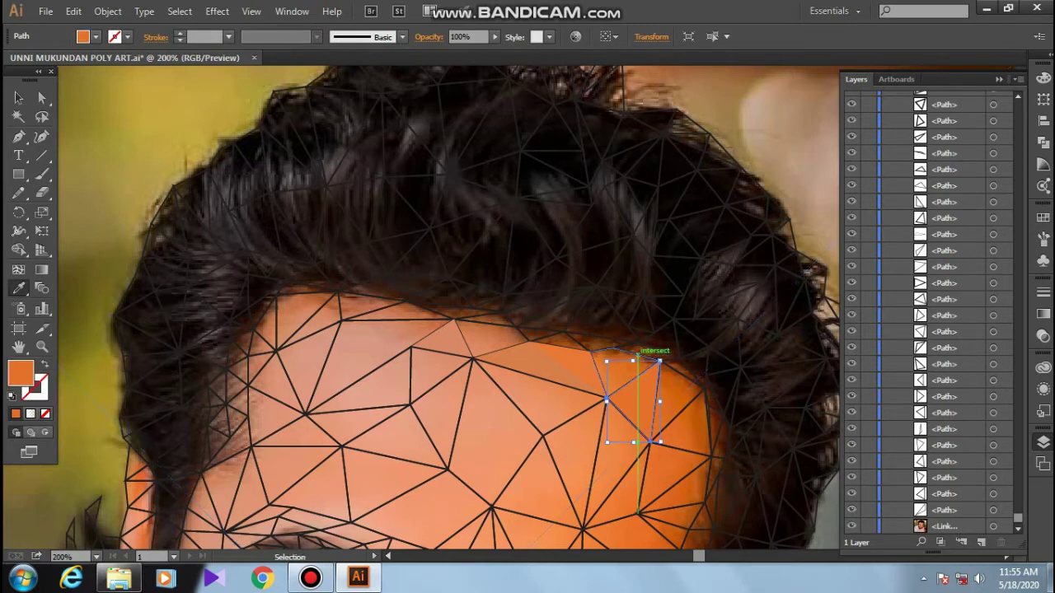
pyautogui.keyDown('ctrl'); pyautogui.click(636, 354); pyautogui.keyUp('ctrl')
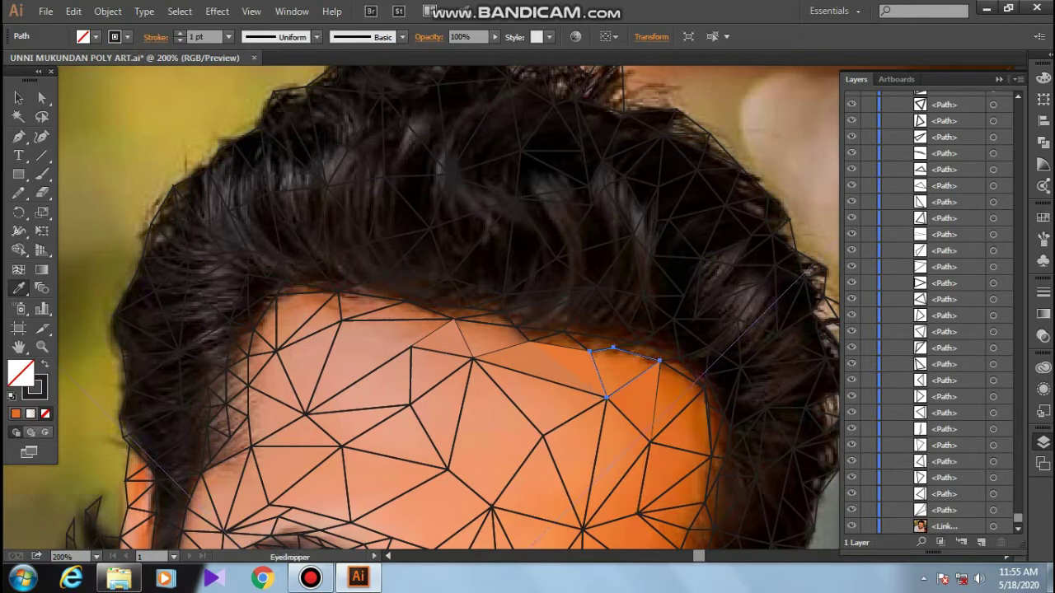
pyautogui.click(683, 409)
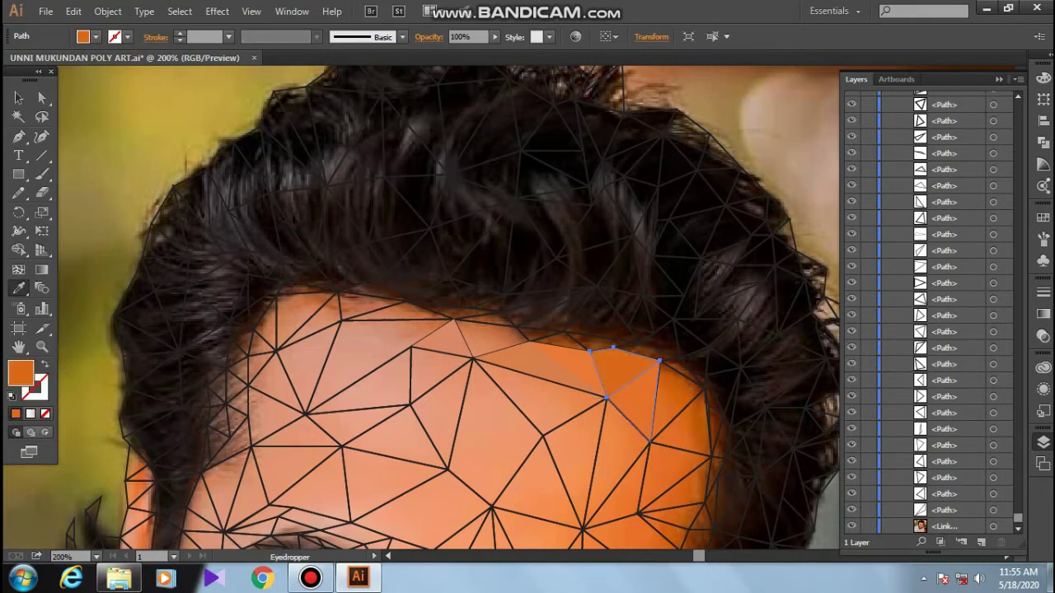
pyautogui.keyDown('ctrl'); pyautogui.click(683, 412); pyautogui.keyUp('ctrl')
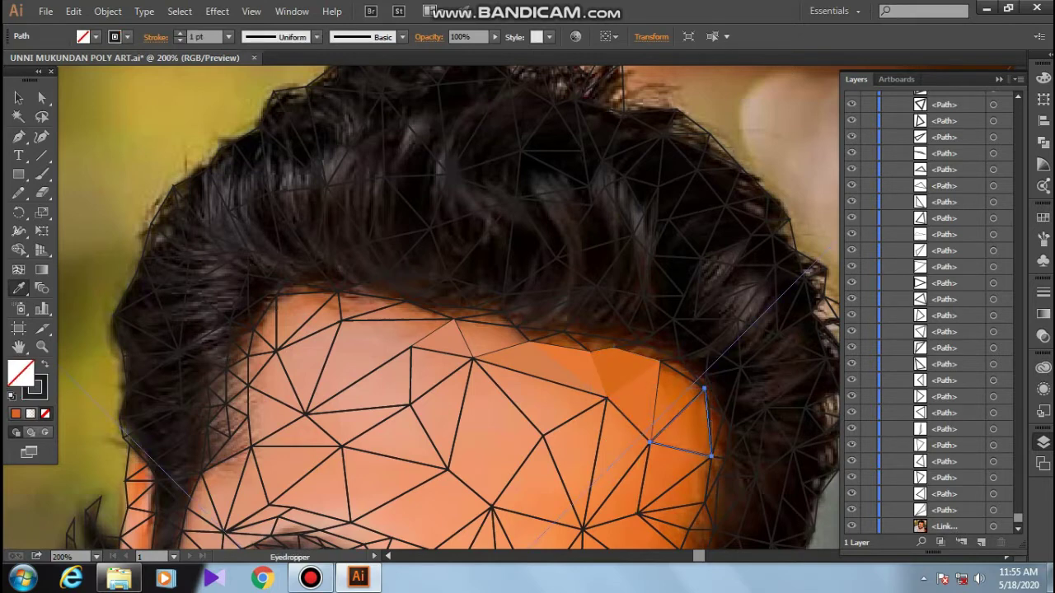
pyautogui.click(683, 416)
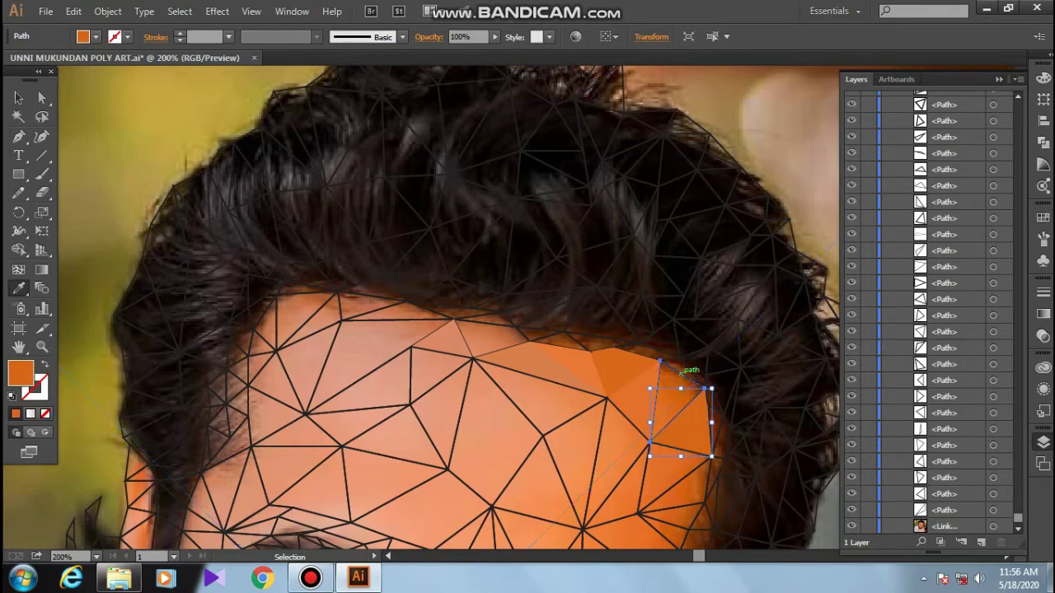
pyautogui.keyDown('ctrl'); pyautogui.click(697, 379); pyautogui.keyUp('ctrl')
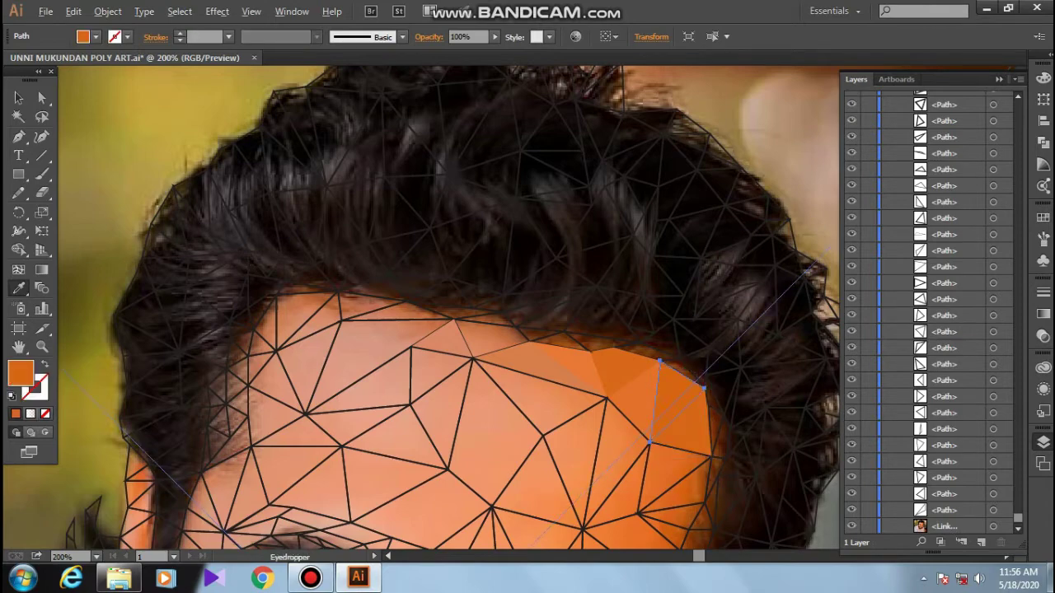
pyautogui.hotkey('ctrl', '+')
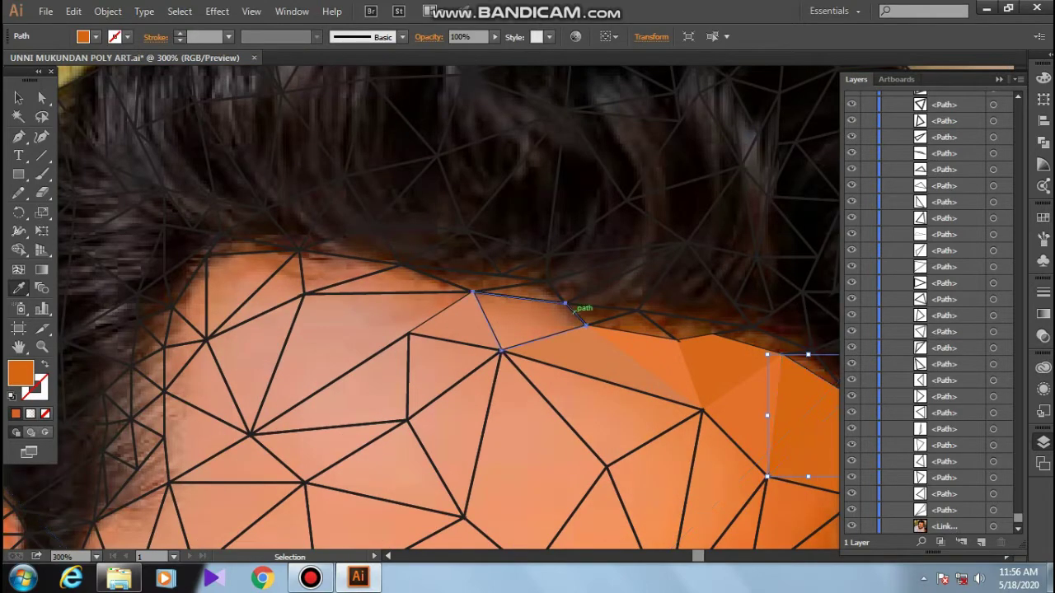
# Step: Fill the top forehead triangles and adjacent polygon with sampled salmon
pyautogui.keyDown('ctrl'); pyautogui.click(574, 310); pyautogui.keyUp('ctrl')
pyautogui.click(568, 323)
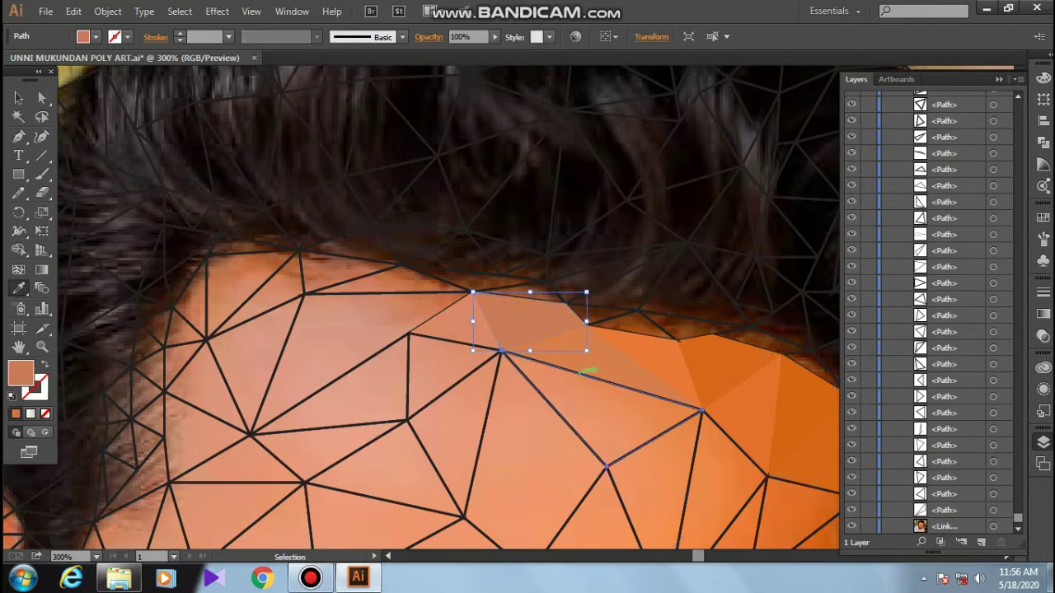
pyautogui.keyDown('ctrl'); pyautogui.click(582, 375); pyautogui.keyUp('ctrl')
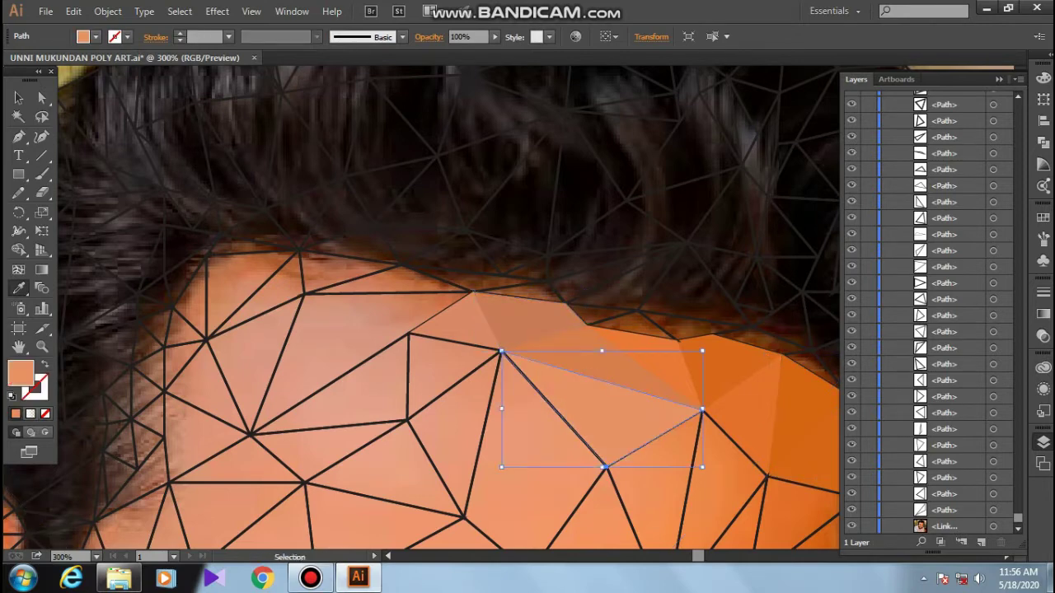
pyautogui.keyDown('ctrl'); pyautogui.click(519, 461); pyautogui.keyUp('ctrl')
pyautogui.click(520, 462)
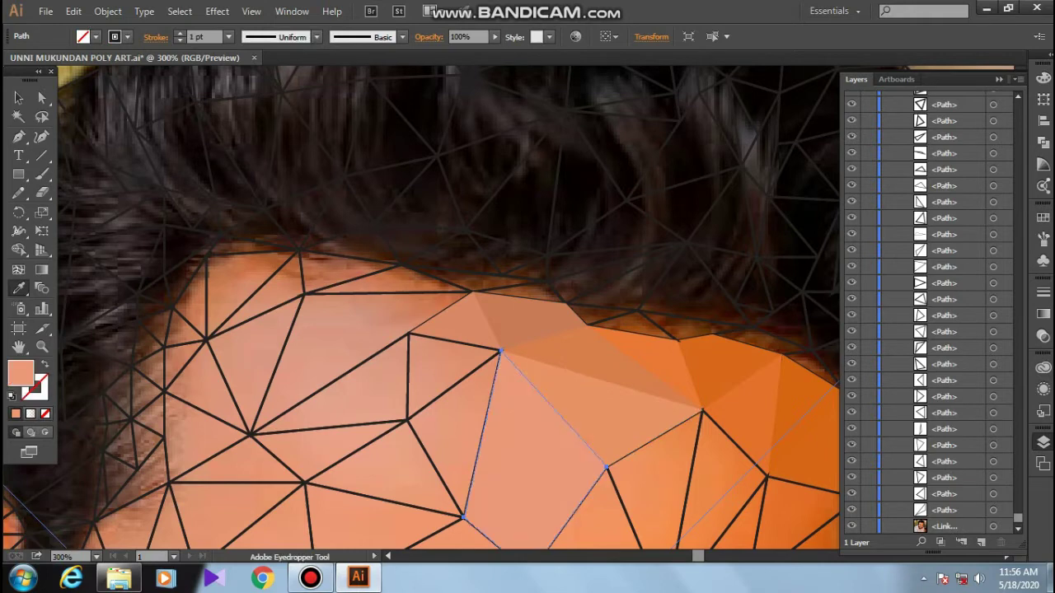
pyautogui.keyDown('ctrl'); pyautogui.click(455, 385); pyautogui.keyUp('ctrl')
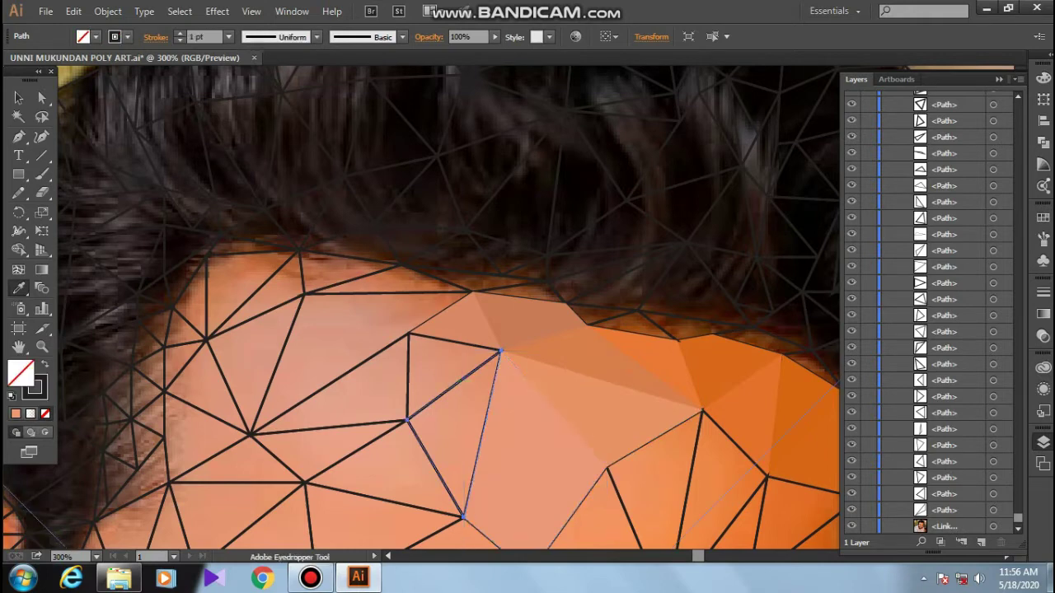
pyautogui.click(455, 385)
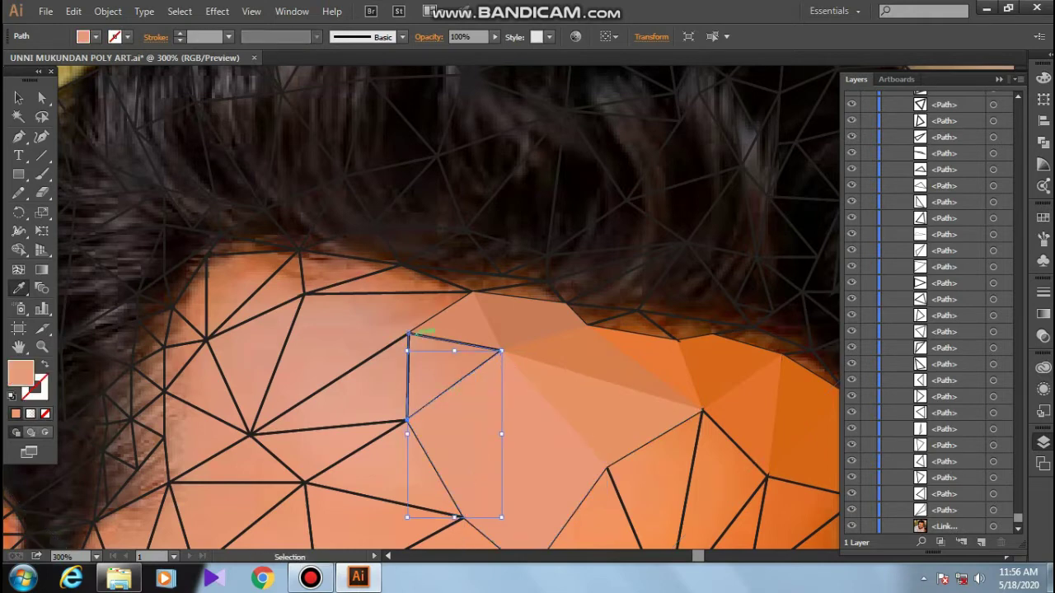
# Step: Fill the upper-left forehead triangles with sampled peach and orange
pyautogui.keyDown('ctrl'); pyautogui.click(416, 344); pyautogui.keyUp('ctrl')
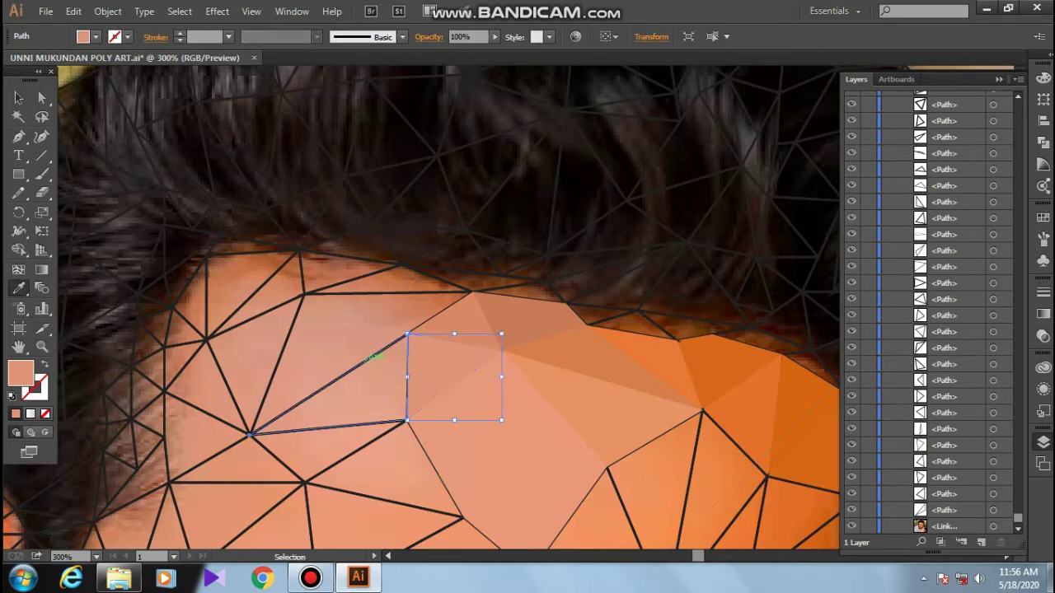
pyautogui.keyDown('ctrl'); pyautogui.click(373, 357); pyautogui.keyUp('ctrl')
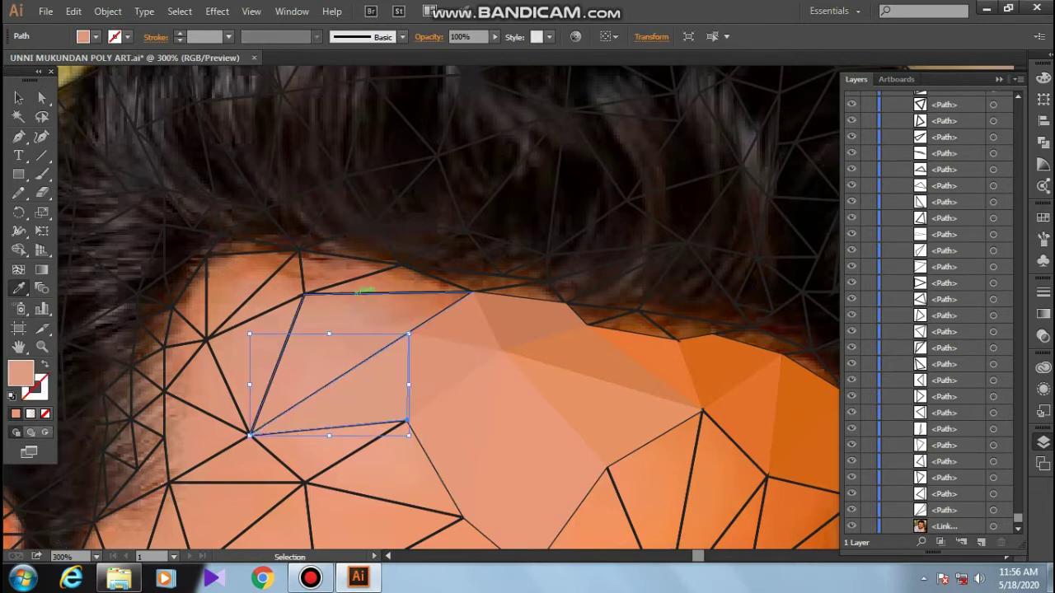
pyautogui.keyDown('ctrl'); pyautogui.click(360, 292); pyautogui.keyUp('ctrl')
pyautogui.click(363, 277)
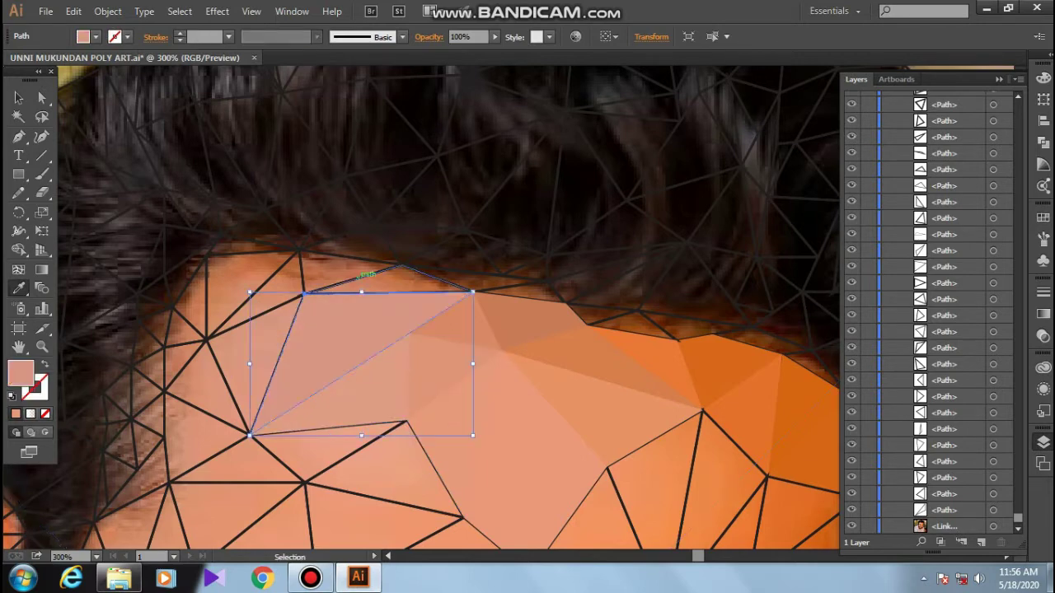
pyautogui.keyDown('ctrl'); pyautogui.click(371, 280); pyautogui.keyUp('ctrl')
pyautogui.click(412, 280)
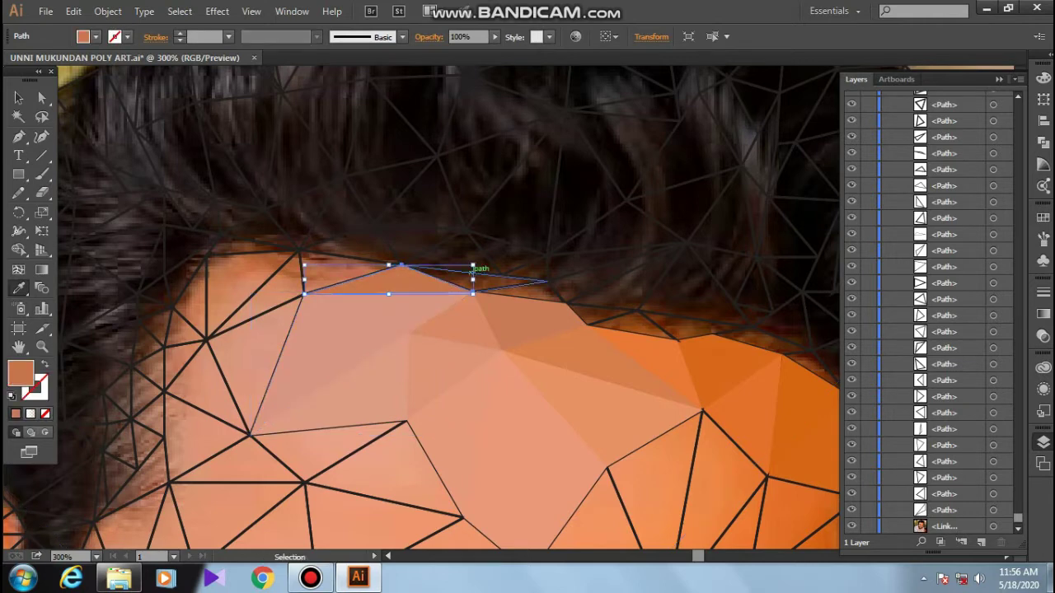
# Step: Fill the thin sliver triangles along the hairline with dark brown sampled from the hair
pyautogui.keyDown('ctrl'); pyautogui.click(487, 274); pyautogui.keyUp('ctrl')
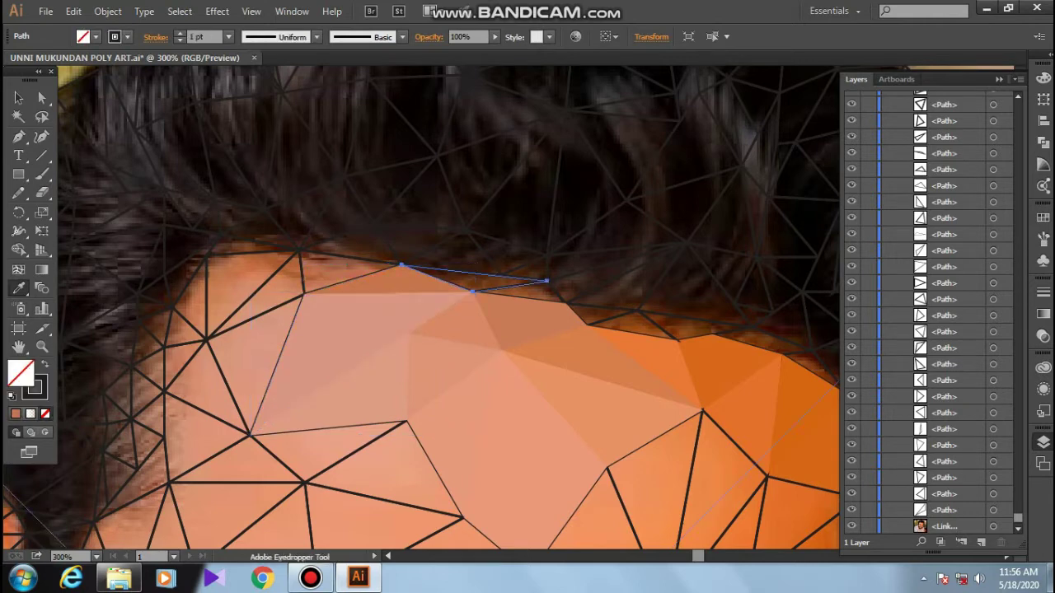
pyautogui.click(474, 280)
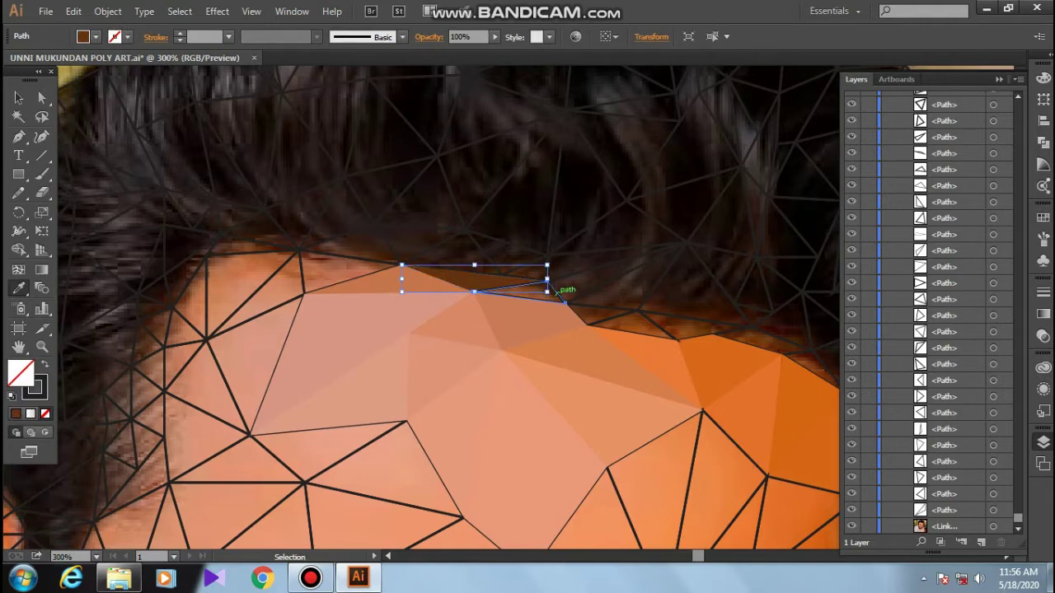
pyautogui.keyDown('ctrl'); pyautogui.click(558, 293); pyautogui.keyUp('ctrl')
pyautogui.click(527, 288)
pyautogui.keyDown('ctrl'); pyautogui.click(606, 315); pyautogui.keyUp('ctrl')
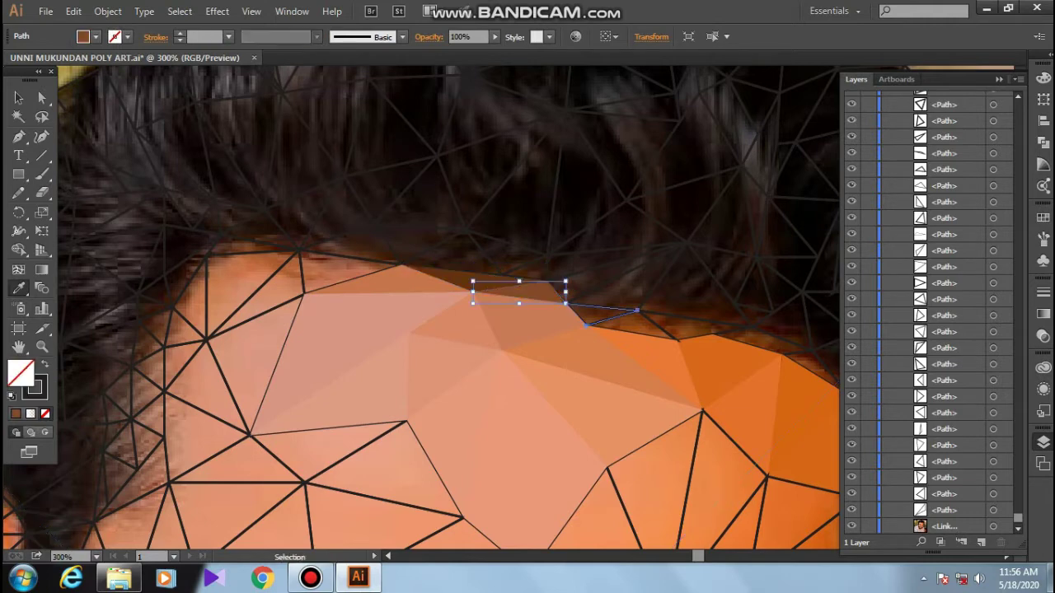
pyautogui.click(593, 313)
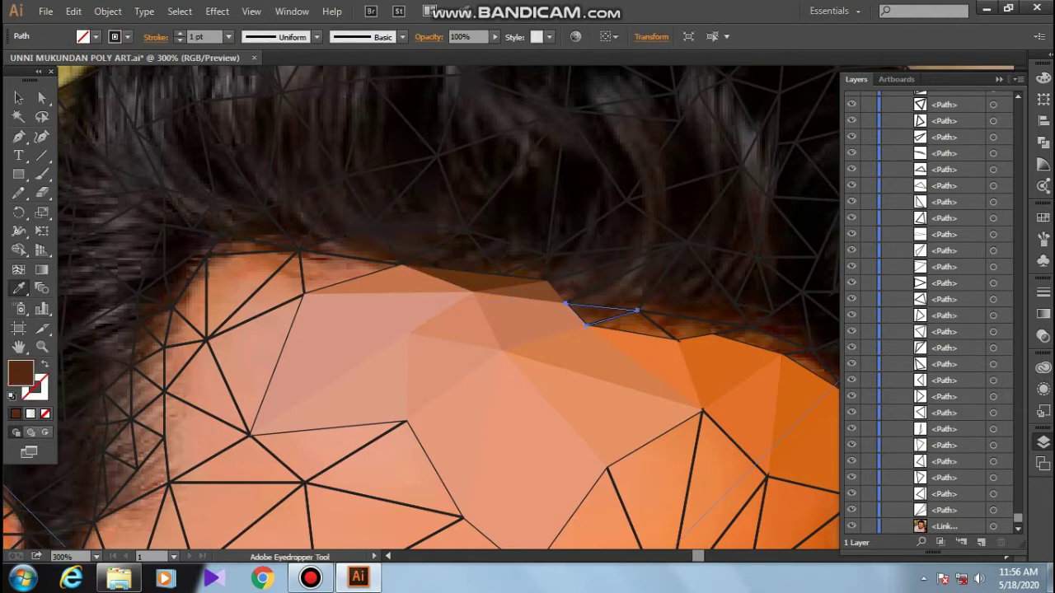
pyautogui.click(664, 319)
pyautogui.keyDown('ctrl'); pyautogui.click(647, 326); pyautogui.keyUp('ctrl')
pyautogui.keyDown('ctrl'); pyautogui.click(701, 326); pyautogui.keyUp('ctrl')
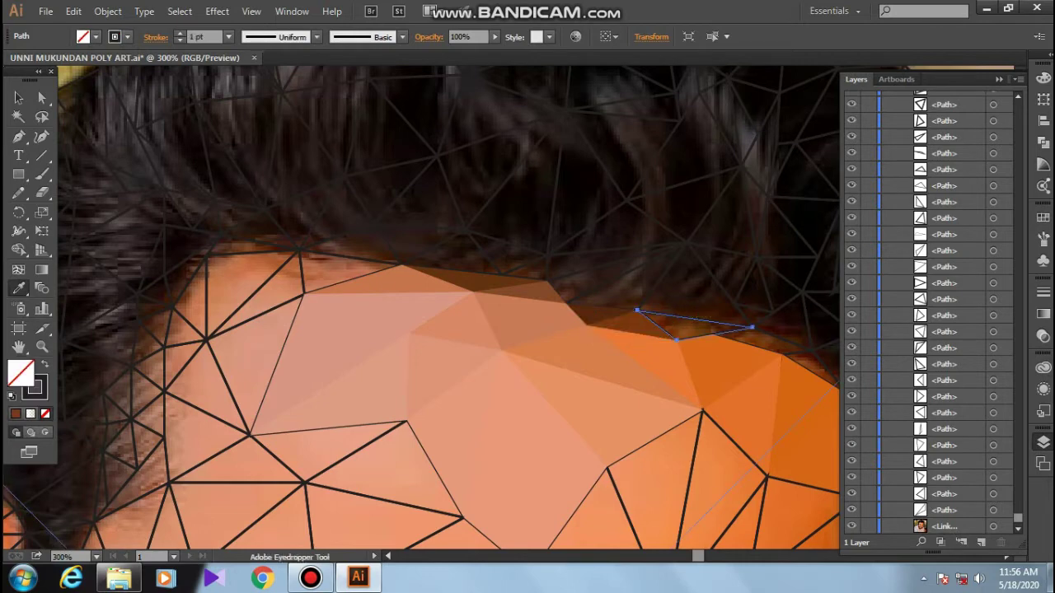
pyautogui.click(614, 323)
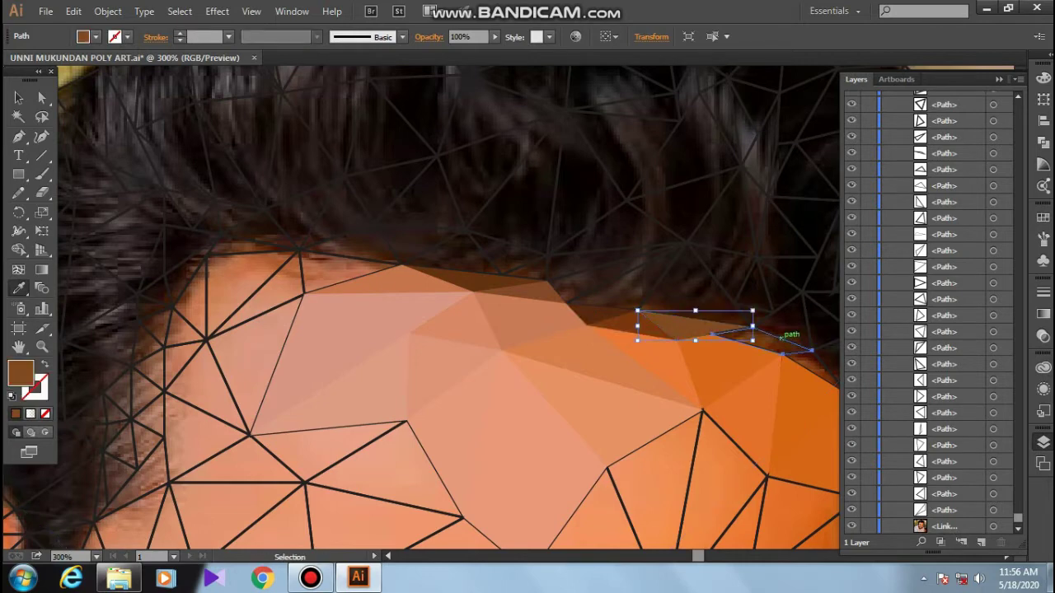
pyautogui.keyDown('ctrl'); pyautogui.click(775, 343); pyautogui.keyUp('ctrl')
# Step: Fill the right-side hairline triangles with sampled orange and dark brown
pyautogui.moveTo(775, 343); pyautogui.dragTo(642, 329)
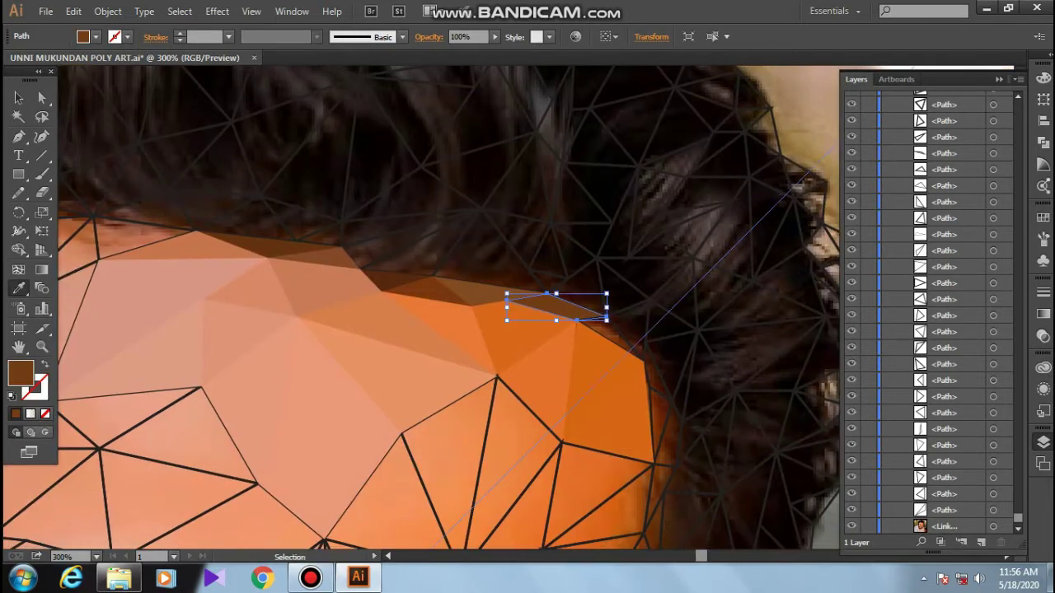
pyautogui.keyDown('ctrl'); pyautogui.click(614, 331); pyautogui.keyUp('ctrl')
pyautogui.click(615, 338)
pyautogui.keyDown('ctrl'); pyautogui.click(657, 365); pyautogui.keyUp('ctrl')
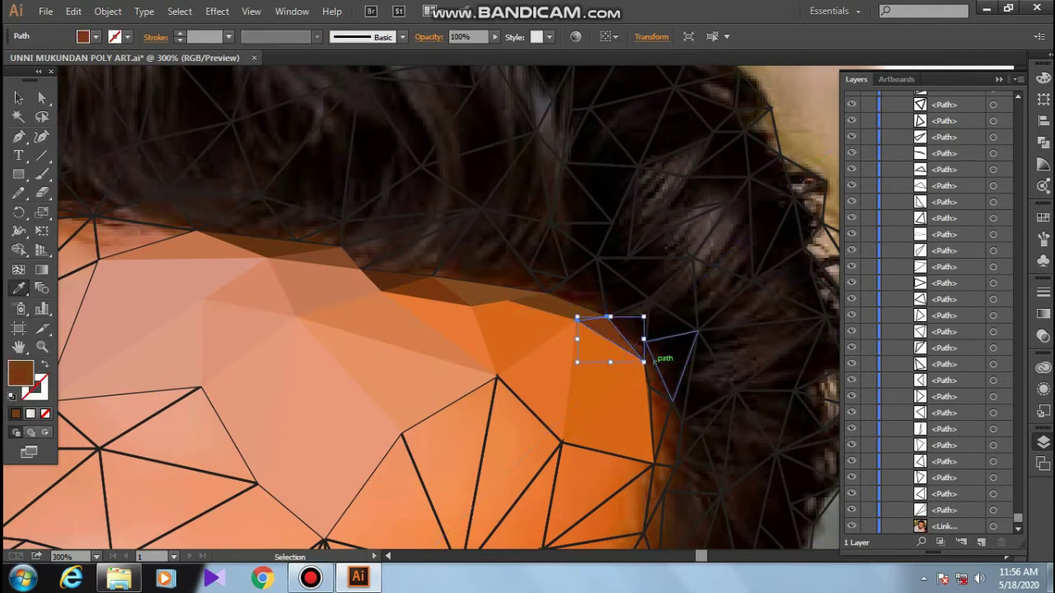
pyautogui.click(657, 365)
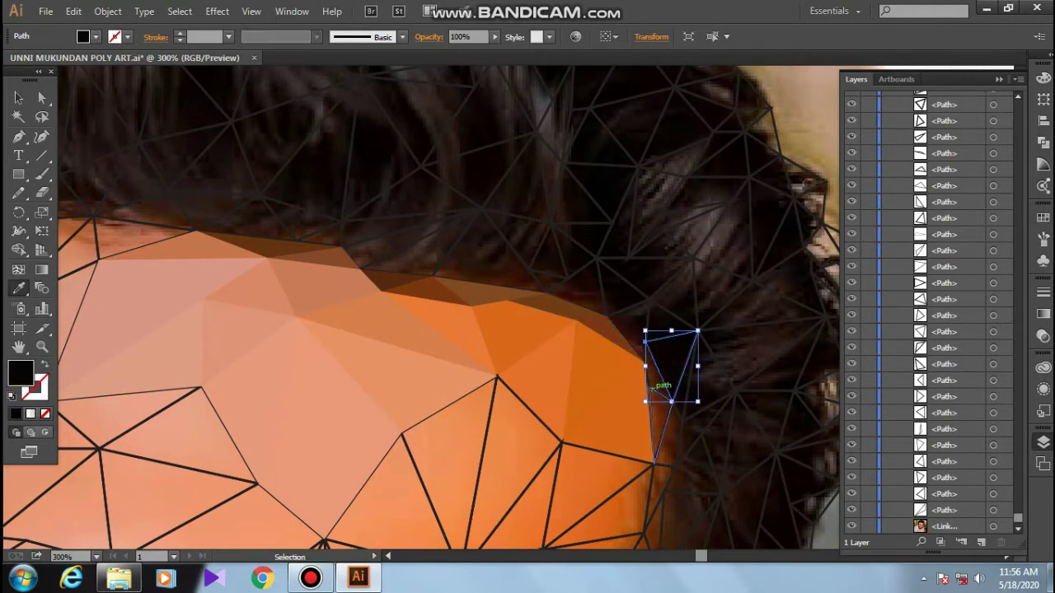
pyautogui.keyDown('ctrl'); pyautogui.click(659, 396); pyautogui.keyUp('ctrl')
pyautogui.click(641, 345)
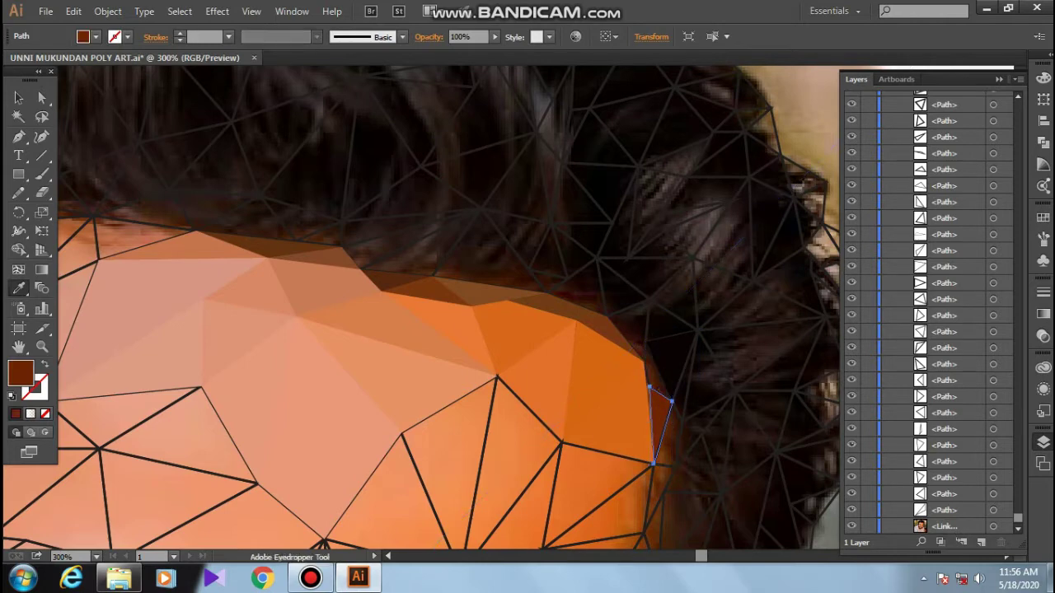
pyautogui.scroll(3, 648, 372)
# Step: Fill the upper hair triangles with dark hair colour and near-black from the photo
pyautogui.keyDown('ctrl'); pyautogui.click(635, 346); pyautogui.keyUp('ctrl')
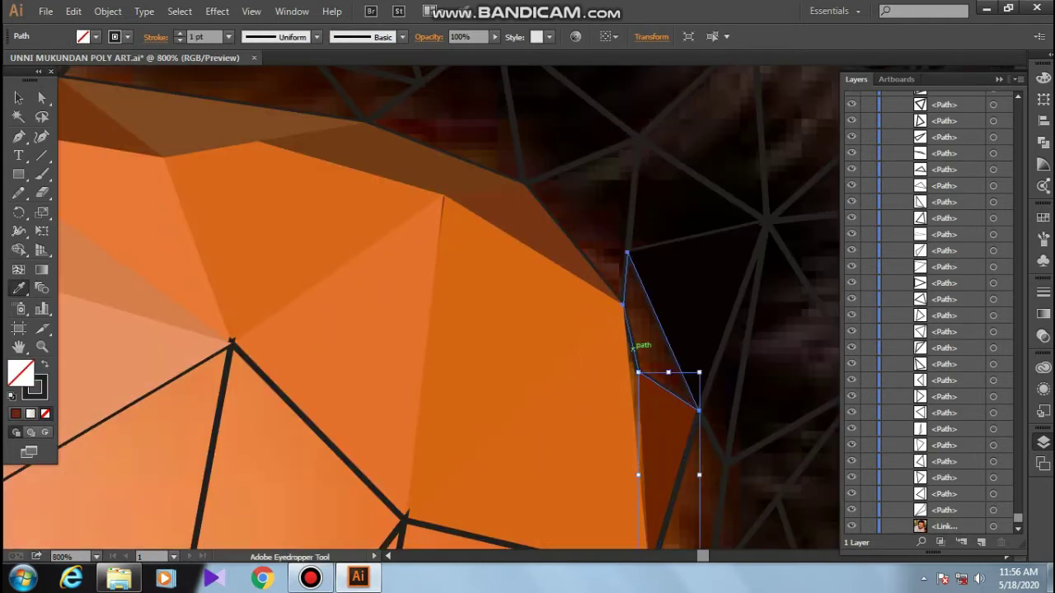
pyautogui.click(676, 198)
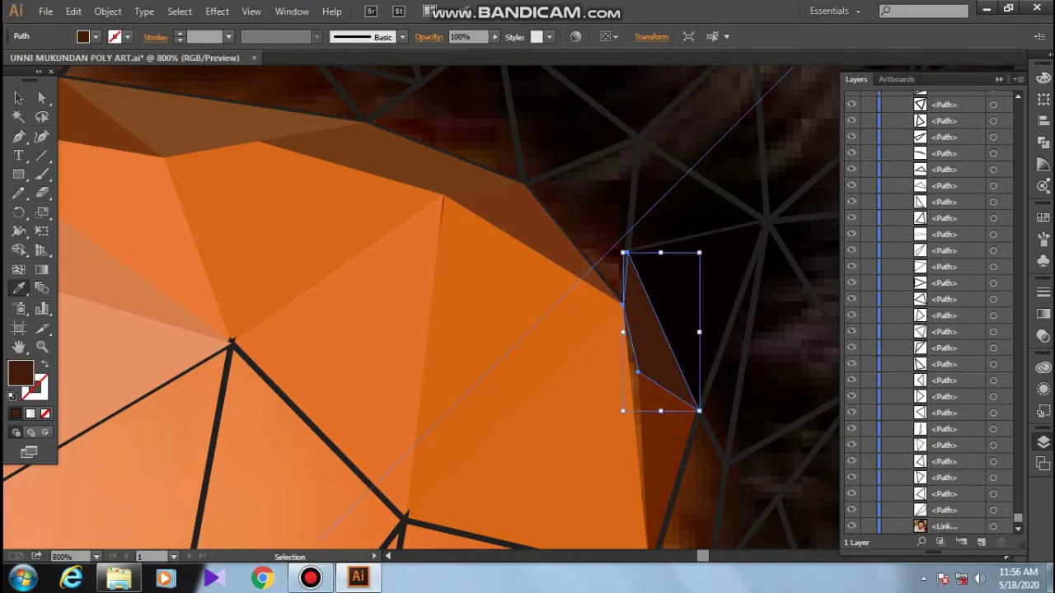
pyautogui.click(582, 160)
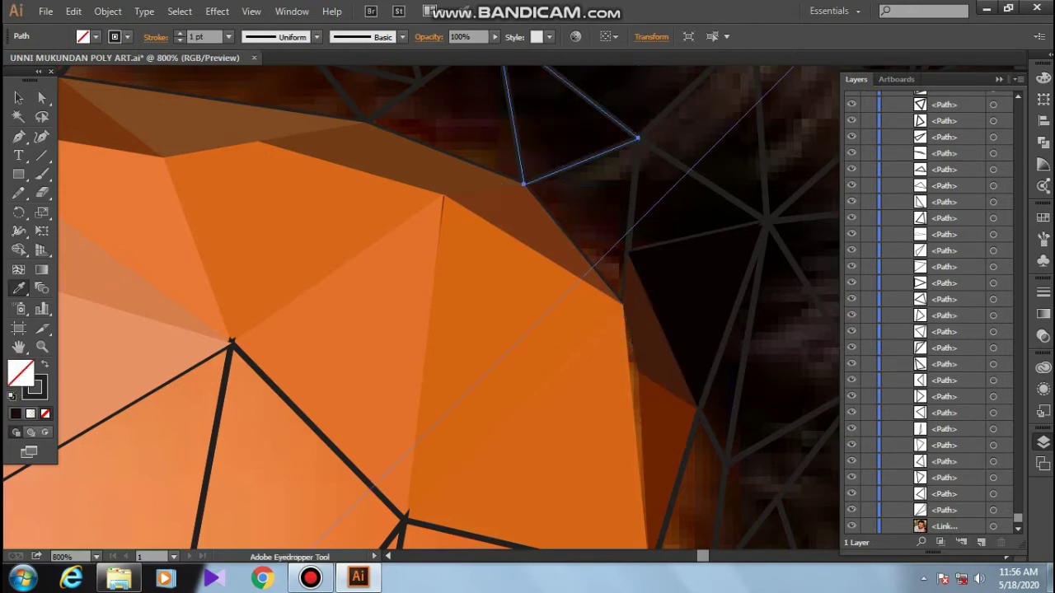
pyautogui.click(568, 140)
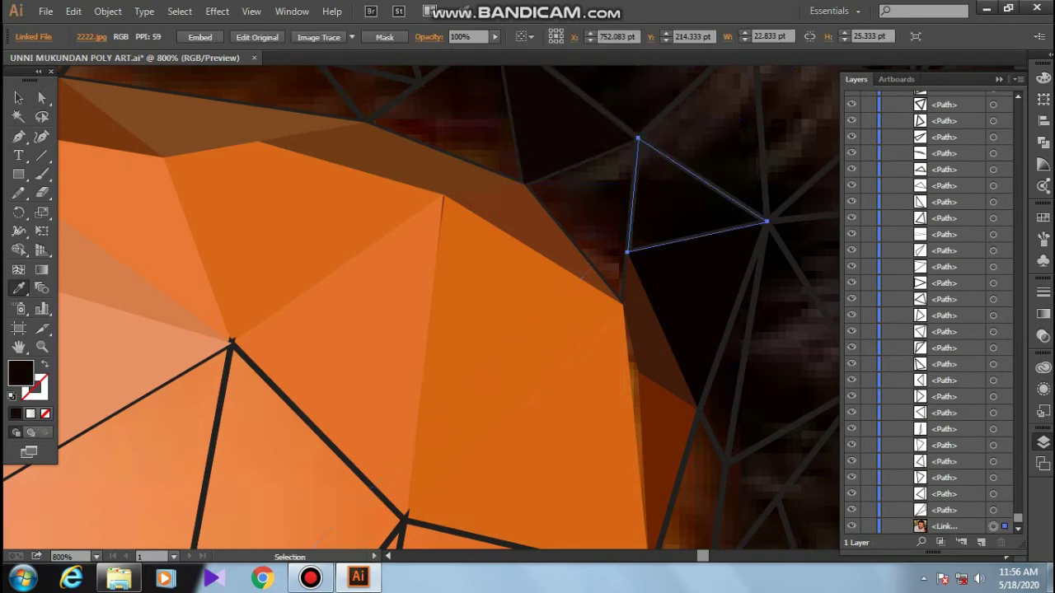
pyautogui.keyDown('ctrl'); pyautogui.click(696, 194); pyautogui.keyUp('ctrl')
pyautogui.click(581, 240)
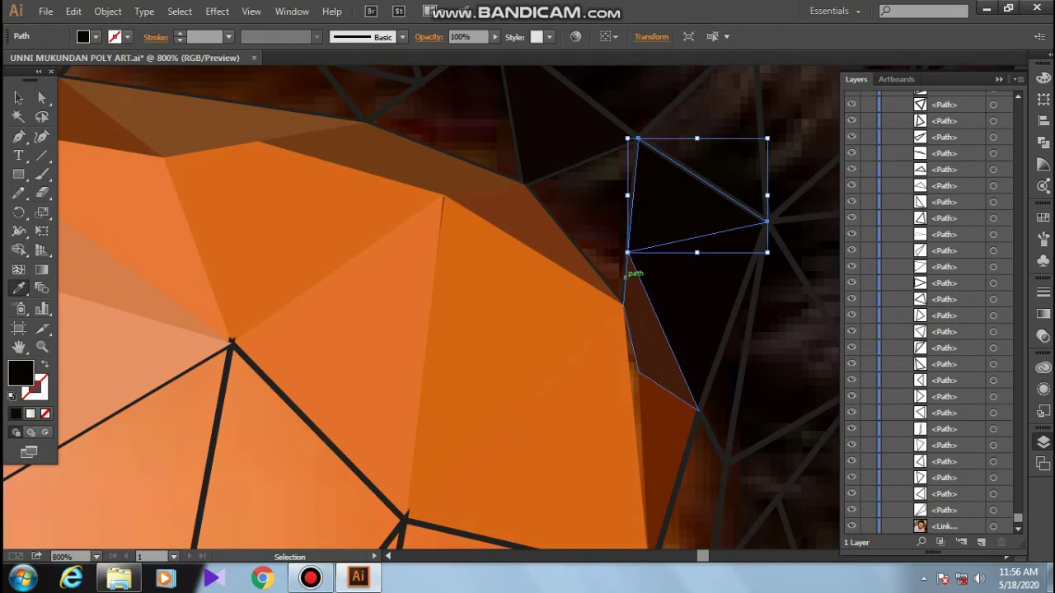
pyautogui.scroll(2, 617, 253)
# Step: Swap a black fill into a black outline with Shift+X and reselect nearby triangles
pyautogui.press('ctrl')
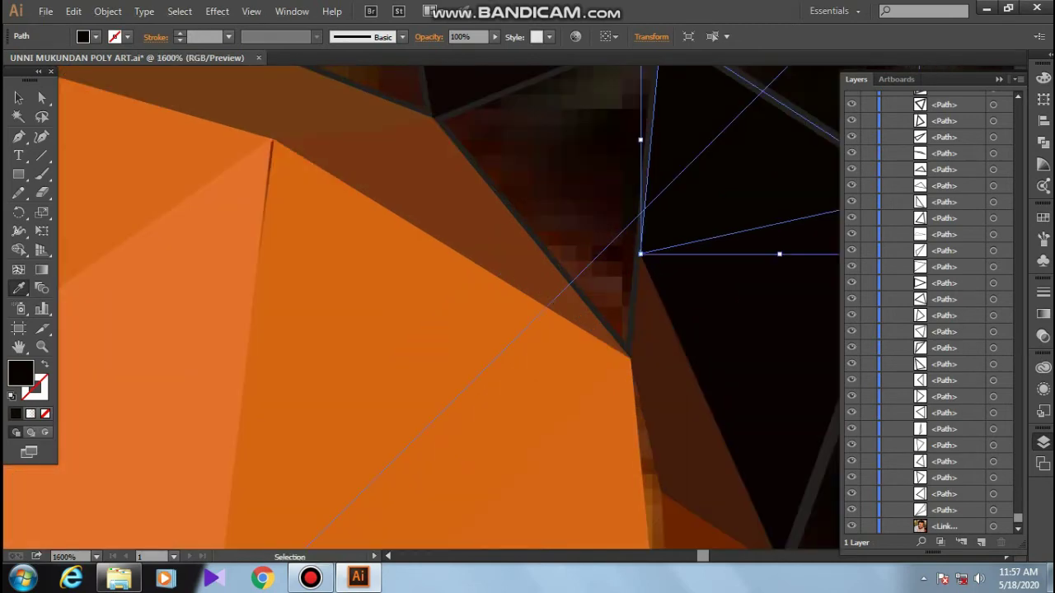
pyautogui.hotkey('shift', 'x')
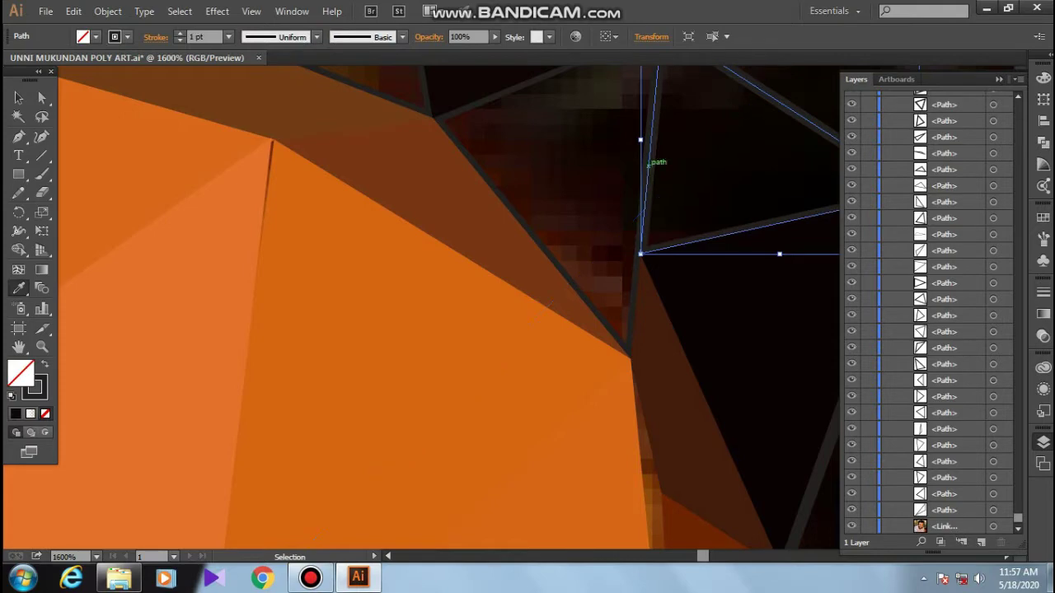
pyautogui.scroll(5, 449, 308)
pyautogui.keyDown('ctrl'); pyautogui.click(495, 206); pyautogui.keyUp('ctrl')
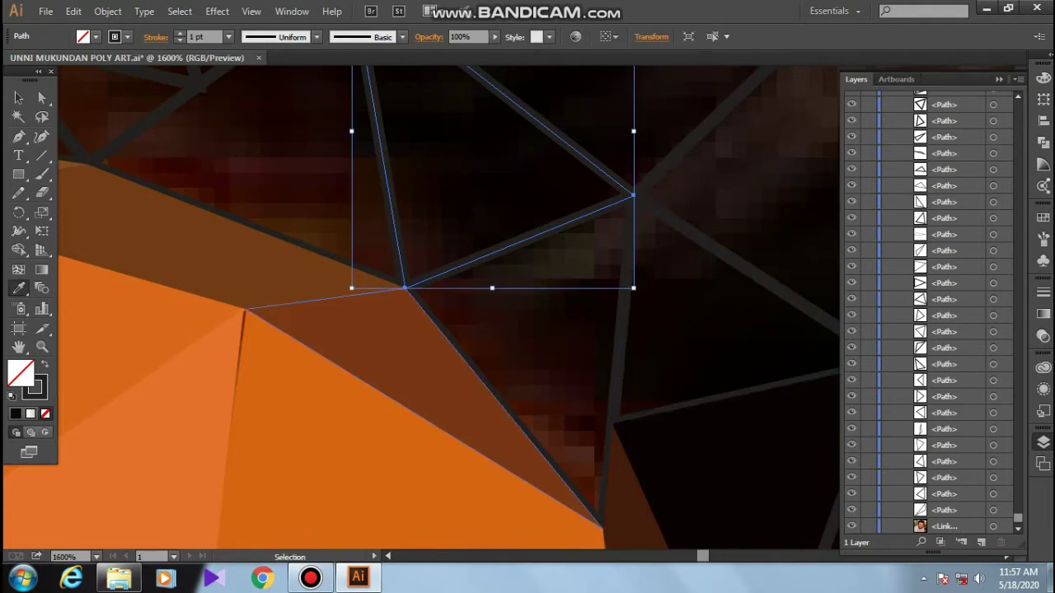
pyautogui.click(614, 437)
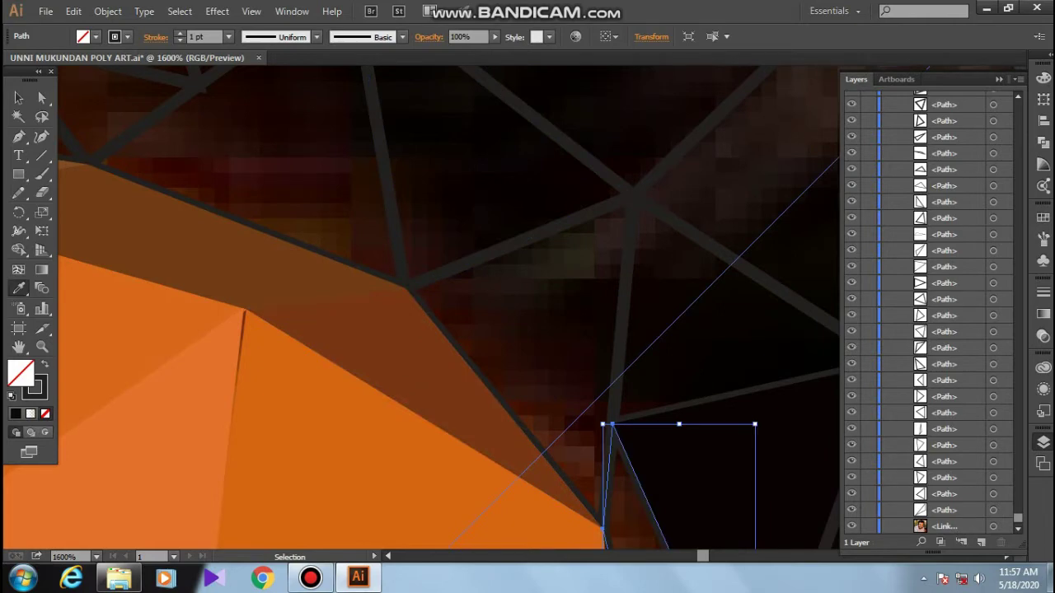
pyautogui.hotkey('ctrl', 'shift', 'a')
pyautogui.click(615, 433)
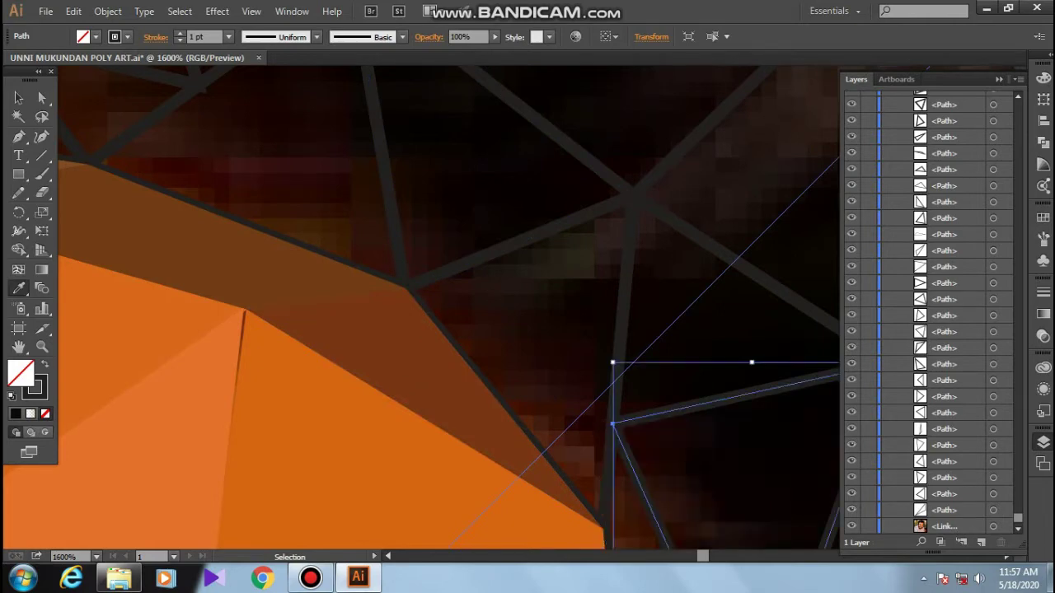
# Step: Select surrounding triangles and the diagonal edge path, zooming to inspect the eyebrow area
pyautogui.click(437, 330)
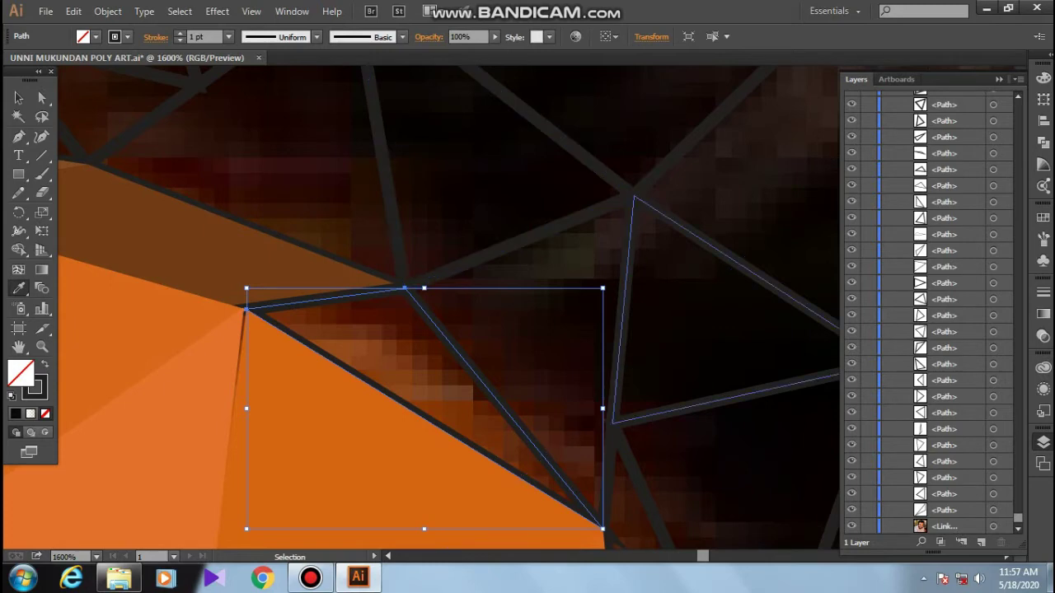
pyautogui.click(623, 313)
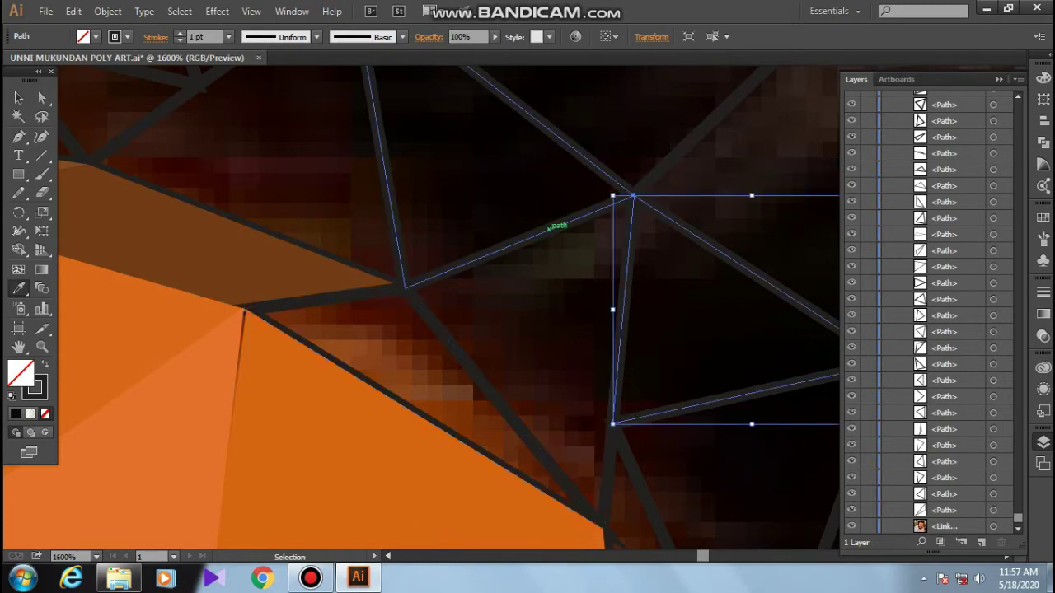
pyautogui.click(558, 226)
pyautogui.click(434, 323)
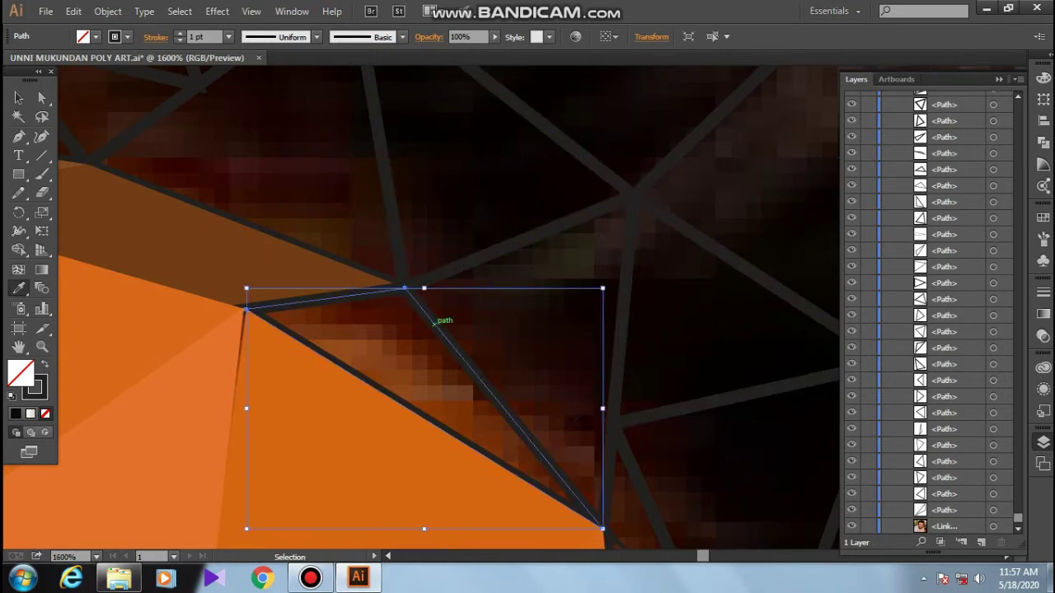
pyautogui.hotkey('ctrl', '+')
pyautogui.hotkey('ctrl', '-')
pyautogui.hotkey('ctrl', '-')
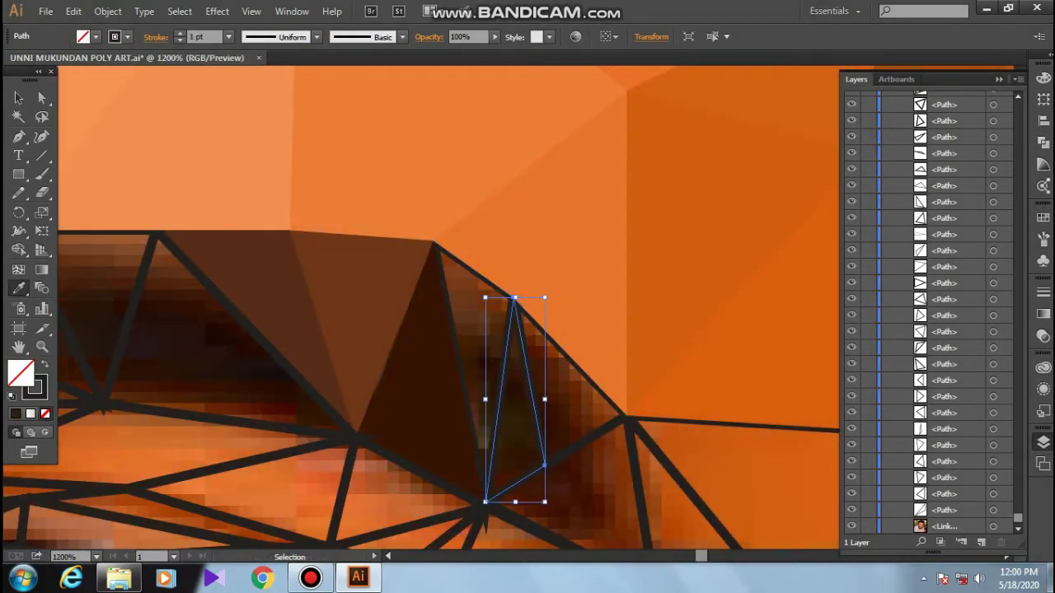
# Step: Fill the larger, thin and right-hand eyebrow triangles with sampled dark brown
pyautogui.keyDown('shift'); pyautogui.click(412, 371); pyautogui.keyUp('shift')
pyautogui.hotkey('shift', 'm')
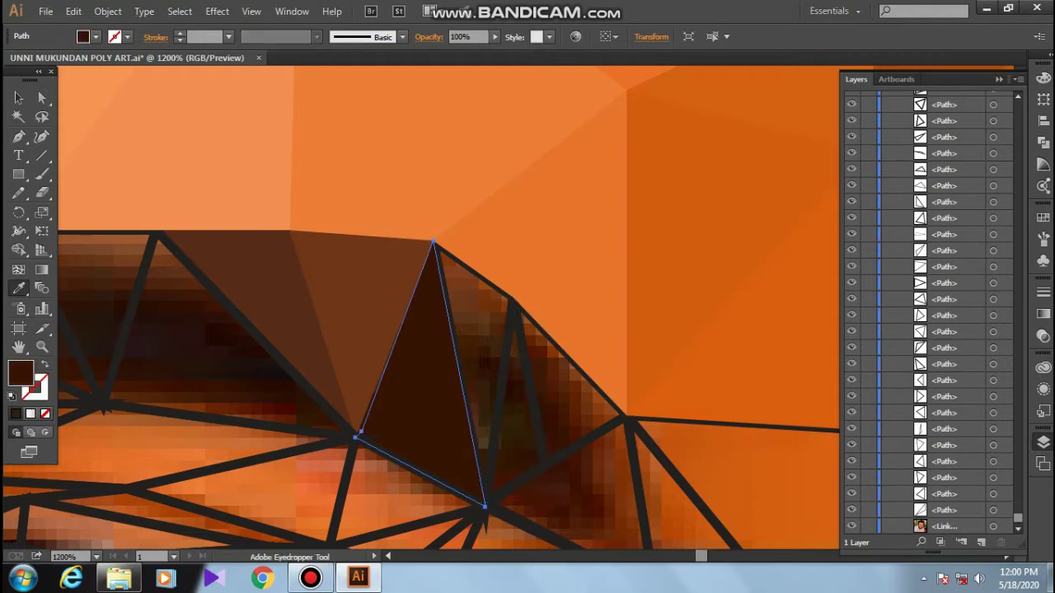
pyautogui.click(494, 384)
pyautogui.click(461, 396)
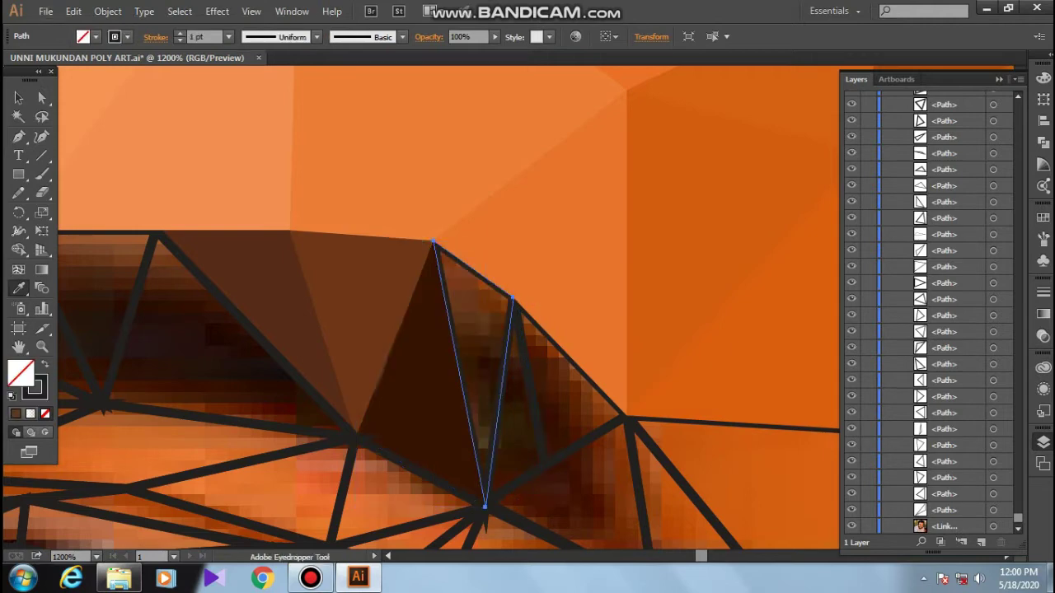
pyautogui.keyDown('ctrl'); pyautogui.click(537, 365); pyautogui.keyUp('ctrl')
pyautogui.keyDown('ctrl'); pyautogui.click(592, 434); pyautogui.keyUp('ctrl')
pyautogui.click(527, 412)
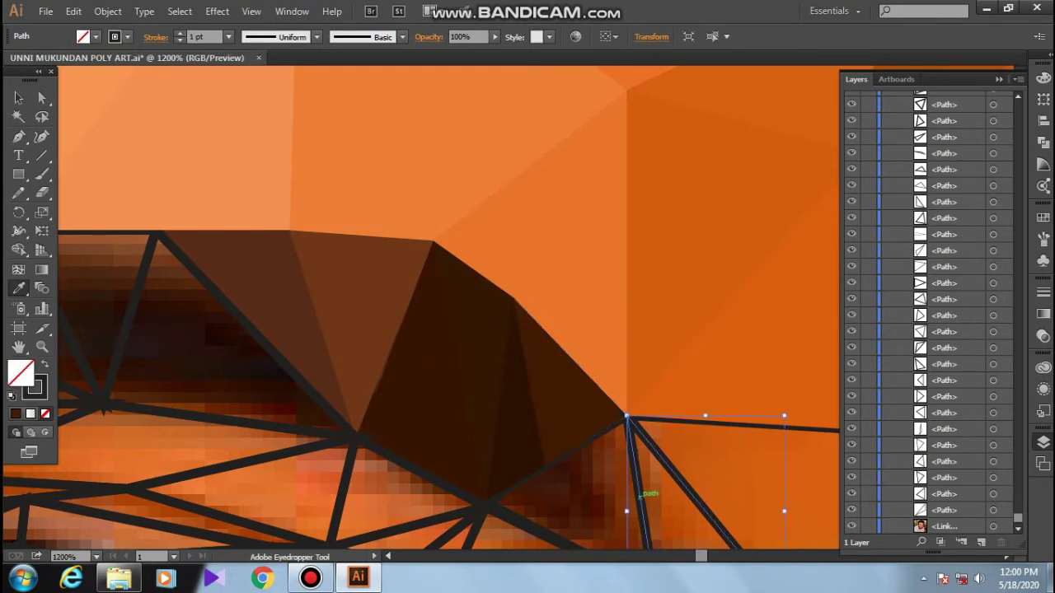
# Step: Fill the triangle below the brow orange, the upper one dark brown and the lower one orange
pyautogui.scroll(-3, 640, 497)
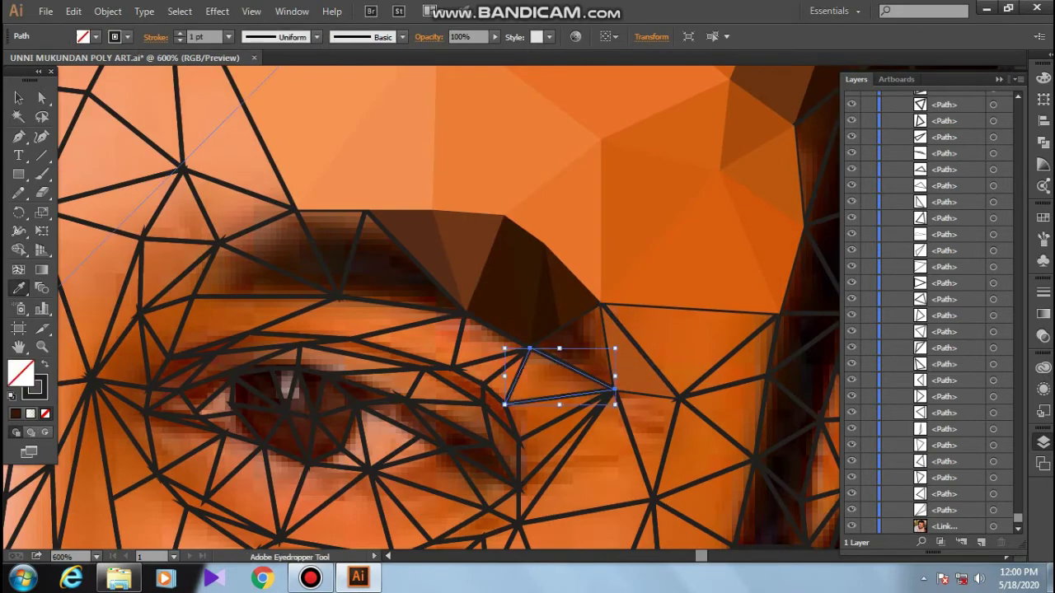
pyautogui.click(582, 373)
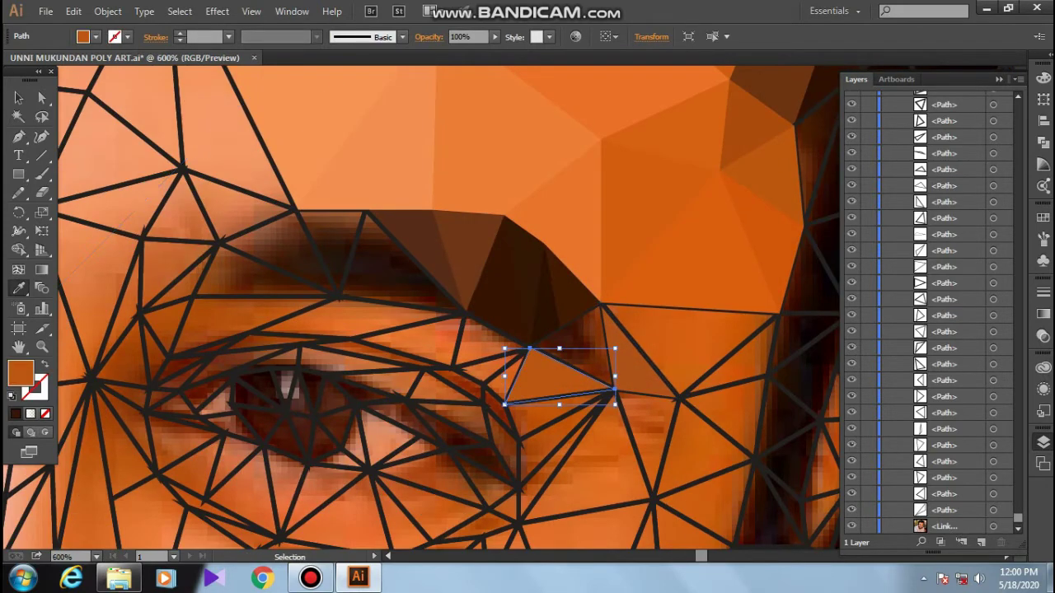
pyautogui.scroll(3, 596, 378)
pyautogui.keyDown('ctrl'); pyautogui.click(561, 297); pyautogui.keyUp('ctrl')
pyautogui.click(494, 206)
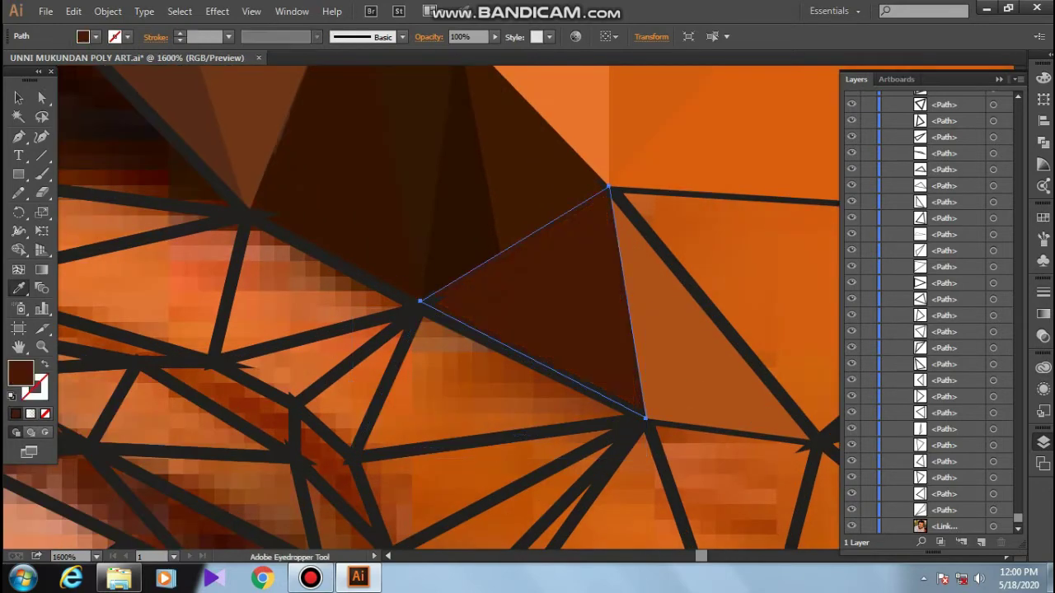
pyautogui.keyDown('ctrl'); pyautogui.click(454, 387); pyautogui.keyUp('ctrl')
# Step: Fill the small triangles left of the brow and the one above them with sampled orange skin
pyautogui.scroll(-1, 454, 382)
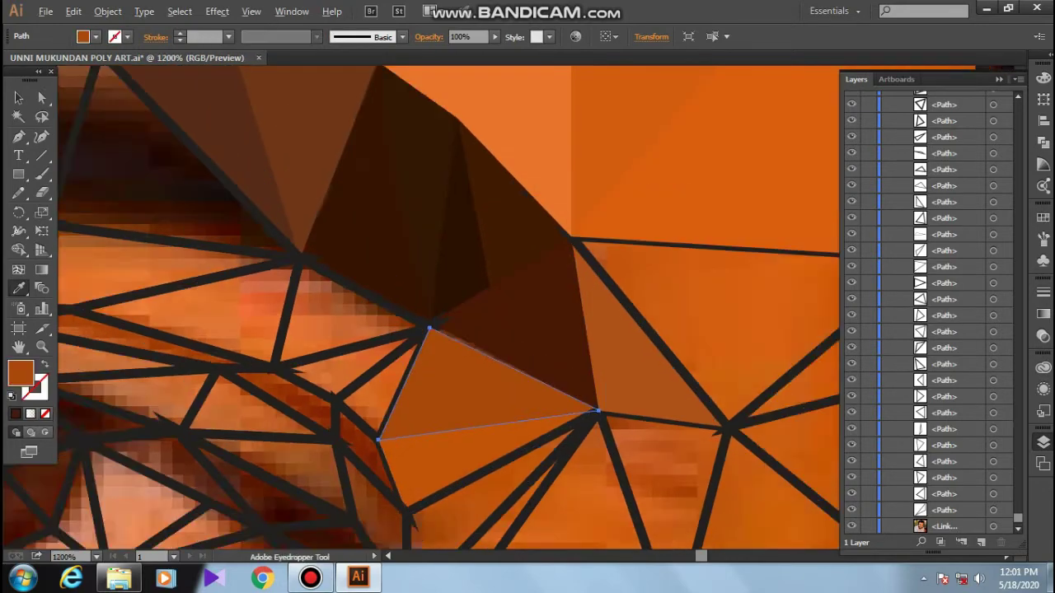
pyautogui.scroll(-2, 471, 390)
pyautogui.keyDown('ctrl'); pyautogui.click(424, 394); pyautogui.keyUp('ctrl')
pyautogui.click(413, 387)
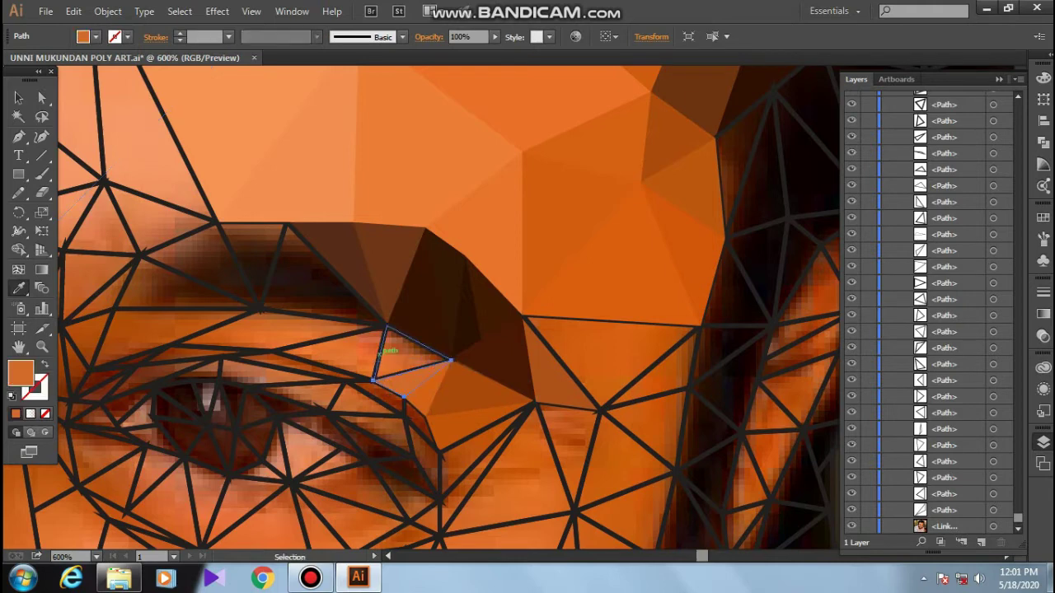
pyautogui.keyDown('ctrl'); pyautogui.click(346, 346); pyautogui.keyUp('ctrl')
pyautogui.keyDown('ctrl'); pyautogui.click(413, 380); pyautogui.keyUp('ctrl')
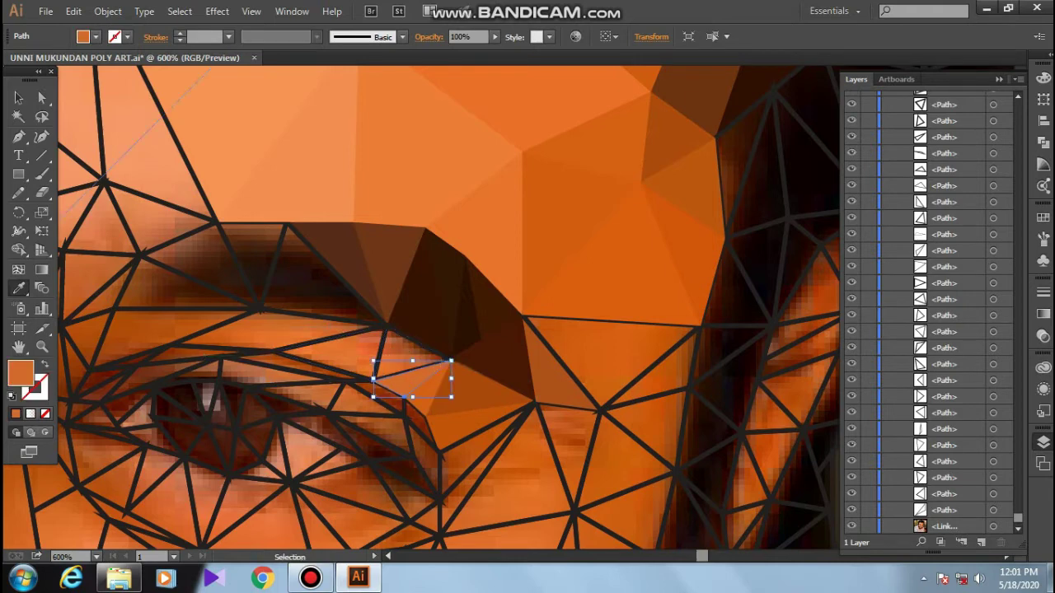
pyautogui.click(412, 379)
pyautogui.keyDown('ctrl'); pyautogui.click(408, 346); pyautogui.keyUp('ctrl')
pyautogui.click(408, 346)
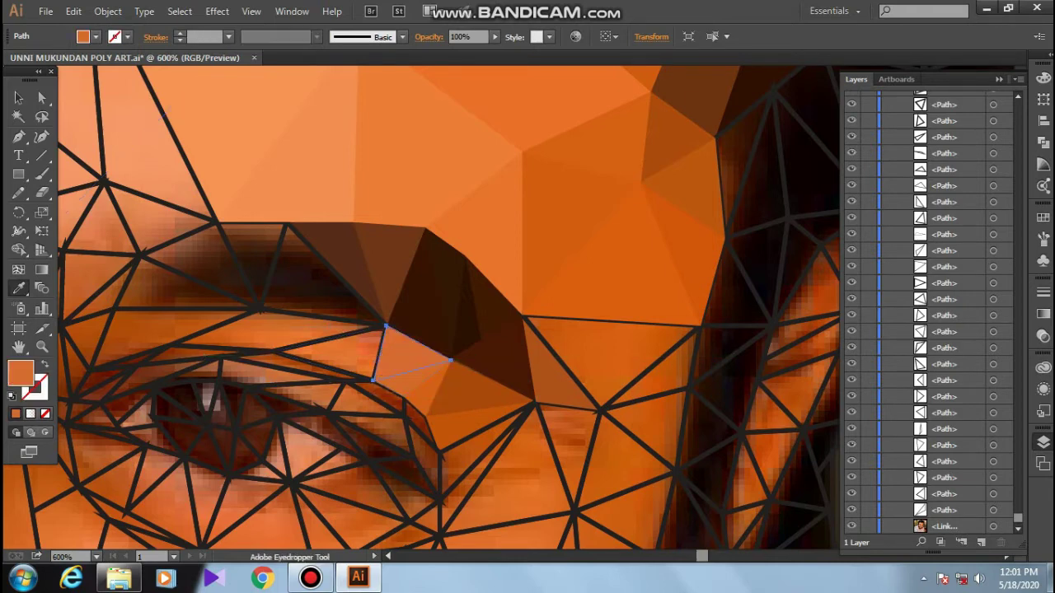
# Step: Fill the triangles along the brow's left end and beside the eye with sampled orange
pyautogui.keyDown('ctrl'); pyautogui.click(326, 344); pyautogui.keyUp('ctrl')
pyautogui.moveTo(330, 346); pyautogui.dragTo(555, 372)
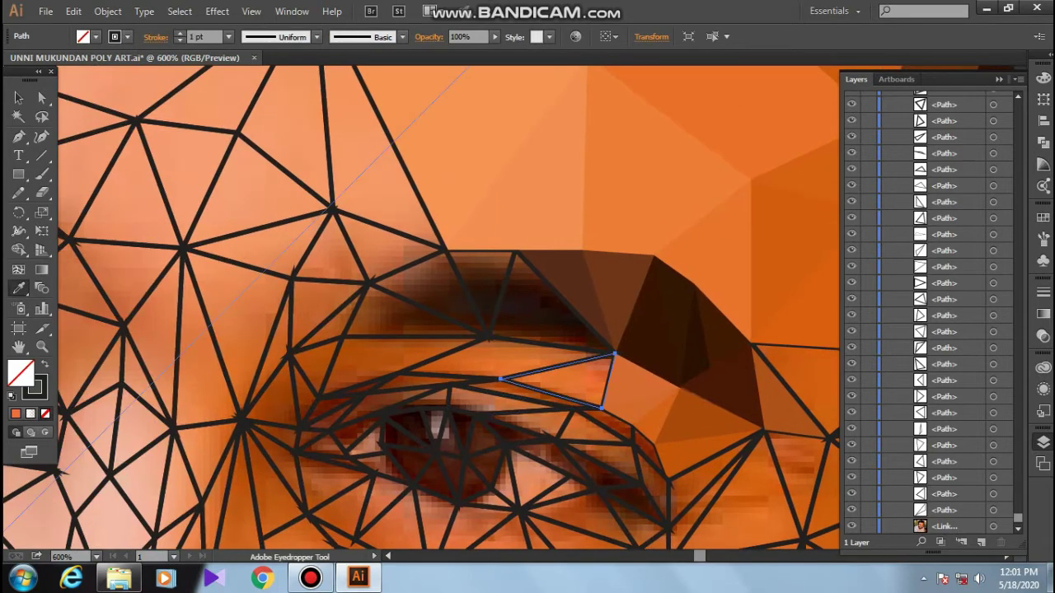
pyautogui.click(572, 381)
pyautogui.keyDown('ctrl'); pyautogui.click(511, 354); pyautogui.keyUp('ctrl')
pyautogui.click(511, 354)
pyautogui.keyDown('ctrl'); pyautogui.click(388, 355); pyautogui.keyUp('ctrl')
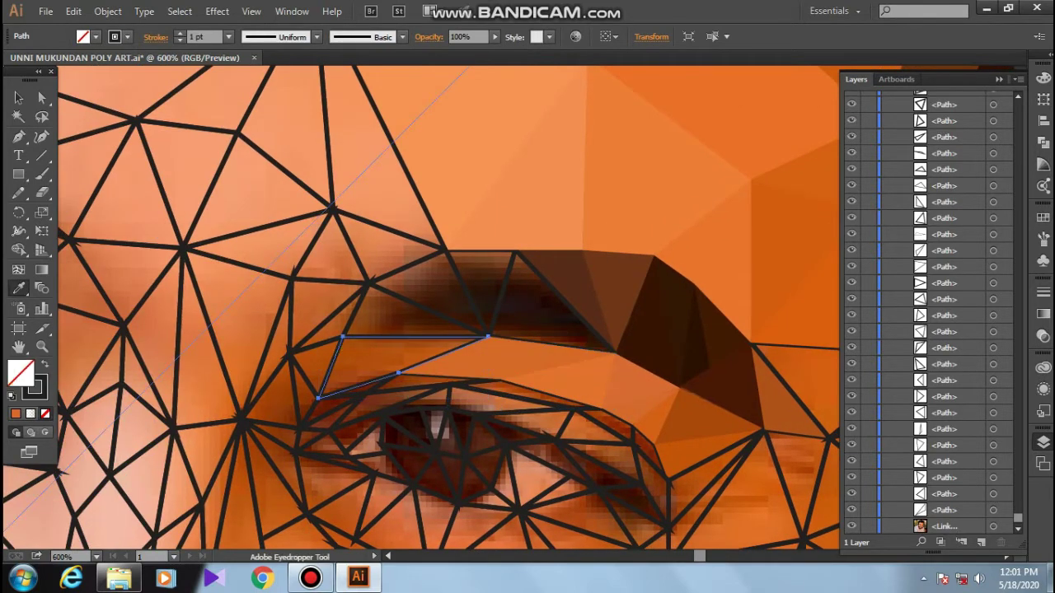
pyautogui.click(404, 356)
pyautogui.keyDown('ctrl'); pyautogui.click(311, 371); pyautogui.keyUp('ctrl')
pyautogui.click(311, 371)
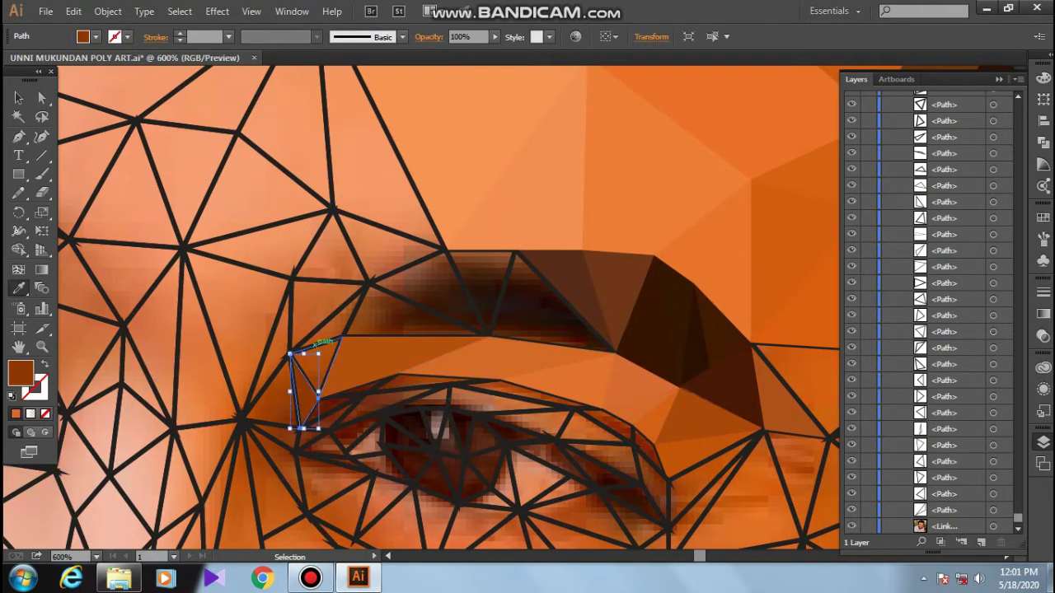
# Step: Fill the remaining unfilled eyebrow triangles with the brow's dark brown
pyautogui.keyDown('ctrl'); pyautogui.click(480, 289); pyautogui.keyUp('ctrl')
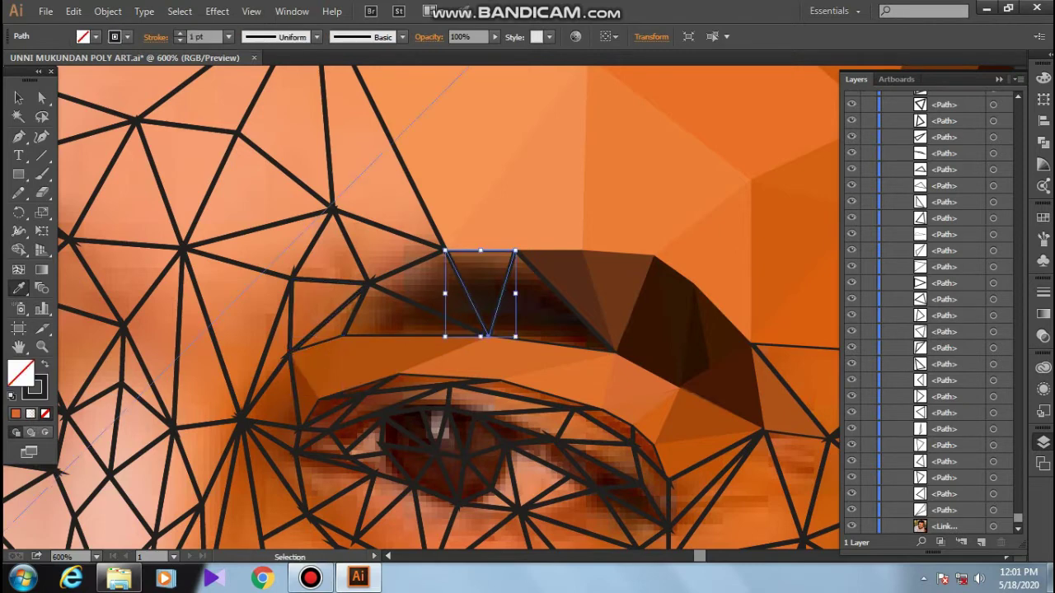
pyautogui.click(551, 285)
pyautogui.keyDown('ctrl'); pyautogui.click(437, 293); pyautogui.keyUp('ctrl')
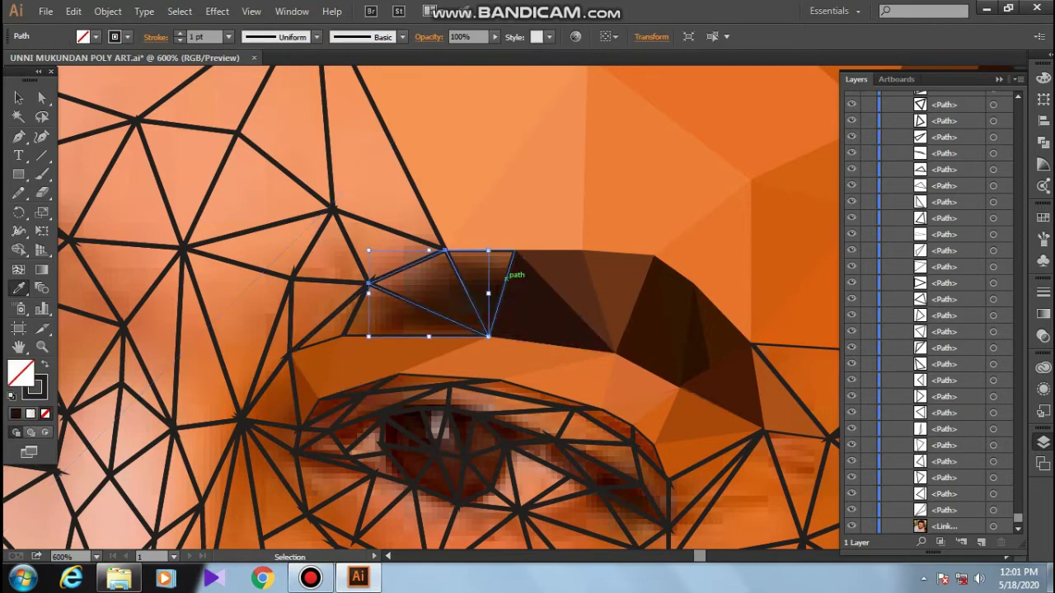
pyautogui.keyDown('ctrl'); pyautogui.click(424, 317); pyautogui.keyUp('ctrl')
pyautogui.click(462, 280)
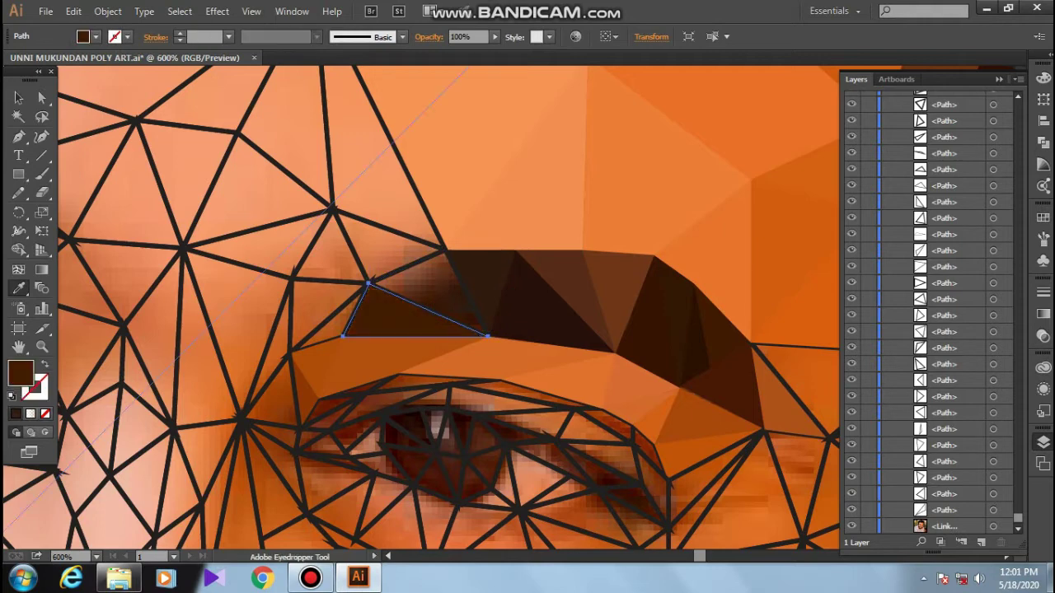
pyautogui.keyDown('ctrl'); pyautogui.click(429, 257); pyautogui.keyUp('ctrl')
pyautogui.click(471, 284)
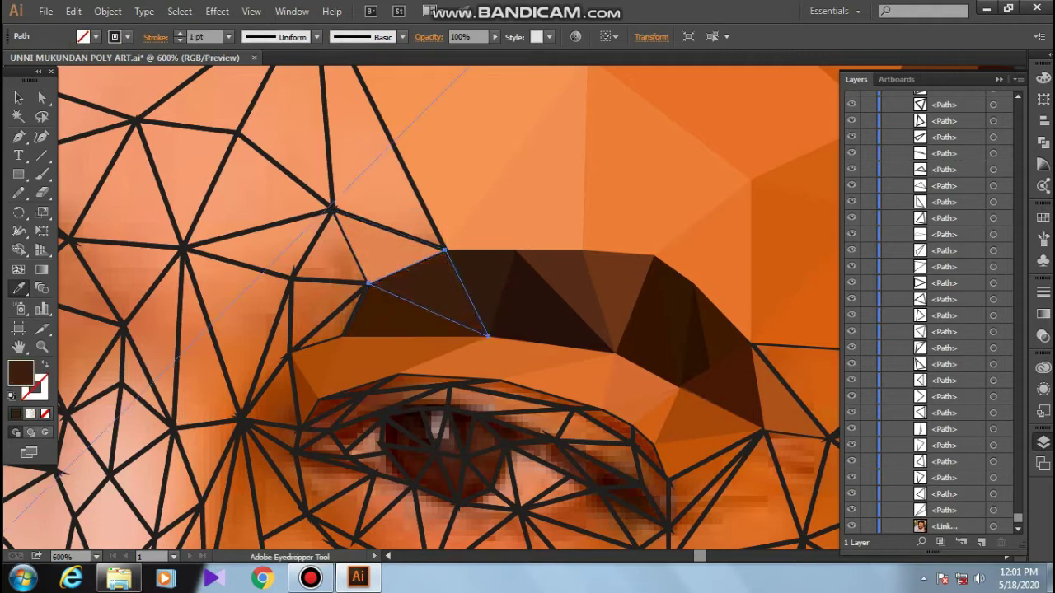
pyautogui.keyDown('ctrl'); pyautogui.click(445, 297); pyautogui.keyUp('ctrl')
# Step: Fill the small triangle at the brow's inner end with sampled skin orange
pyautogui.keyDown('ctrl'); pyautogui.click(345, 328); pyautogui.keyUp('ctrl')
pyautogui.click(318, 278)
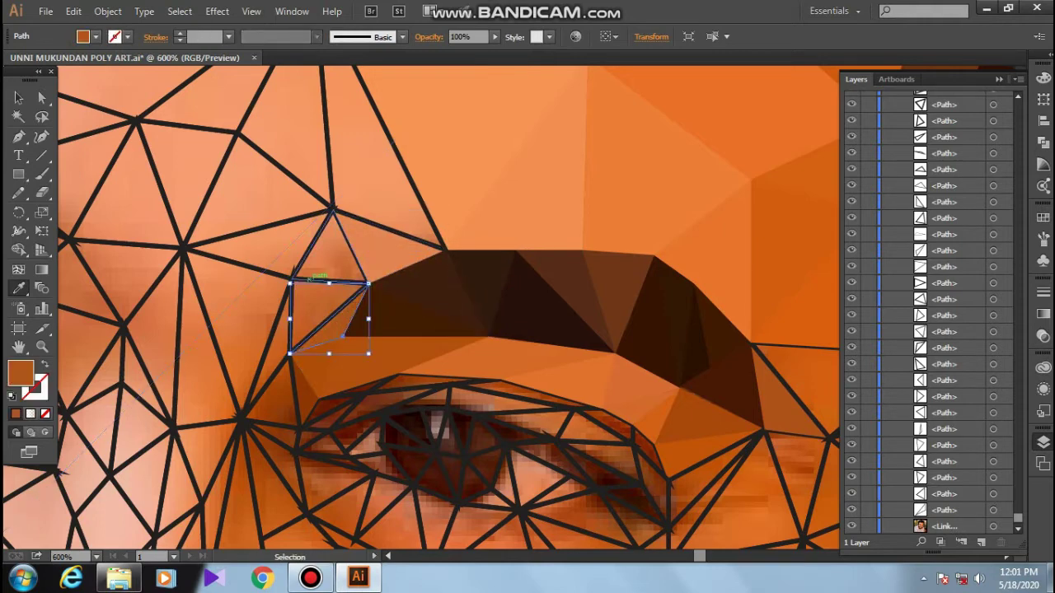
pyautogui.scroll(2, 313, 305)
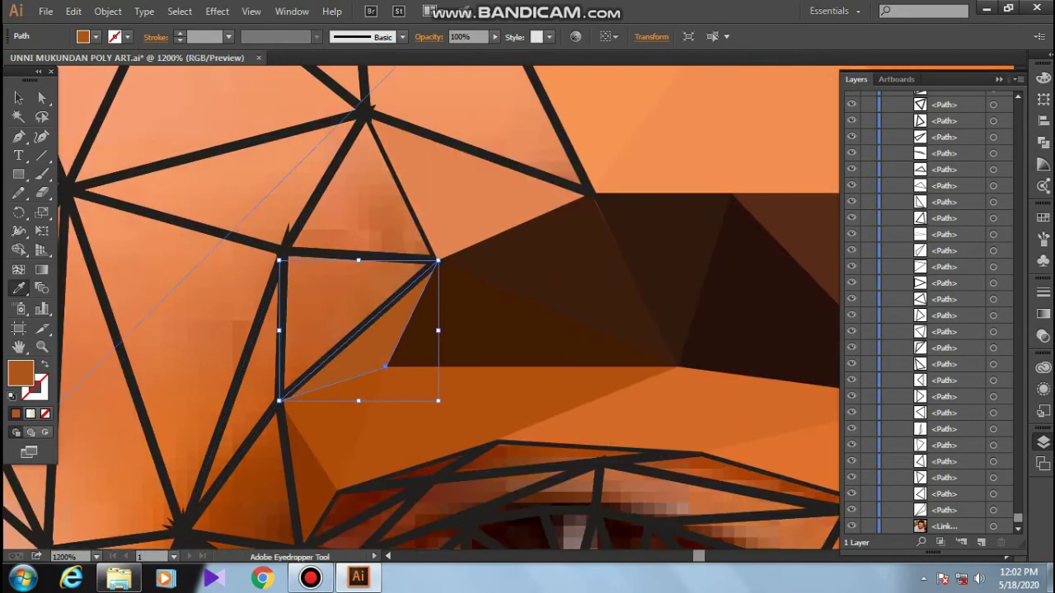
# Step: Select the triangle left of the eyebrow's inner end and fill it with sampled skin orange
pyautogui.scroll(1, 313, 305)
pyautogui.press('ctrl')
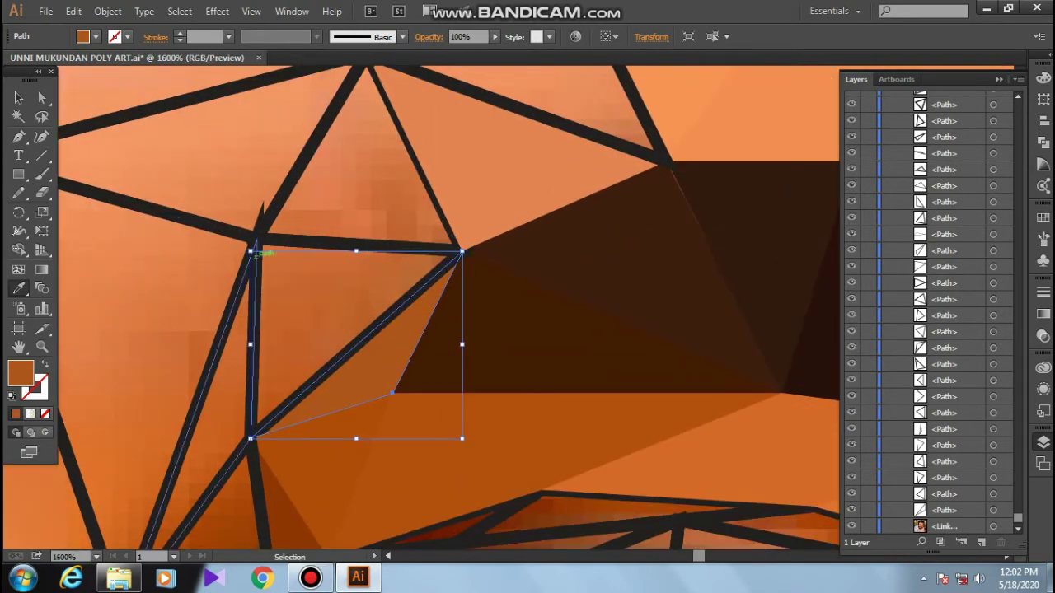
pyautogui.press('a')
pyautogui.click(258, 238)
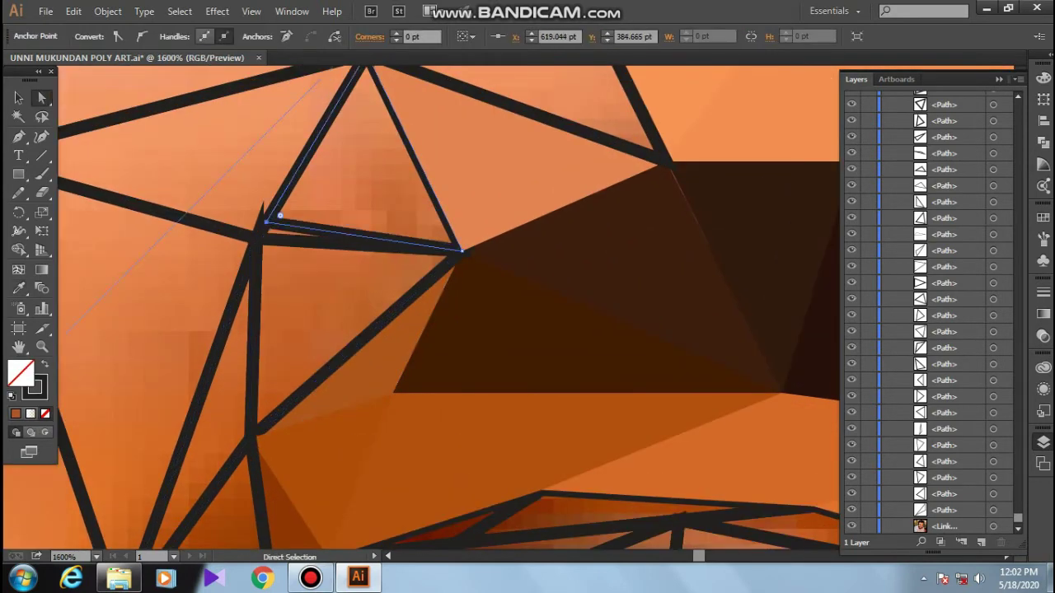
pyautogui.click(310, 385)
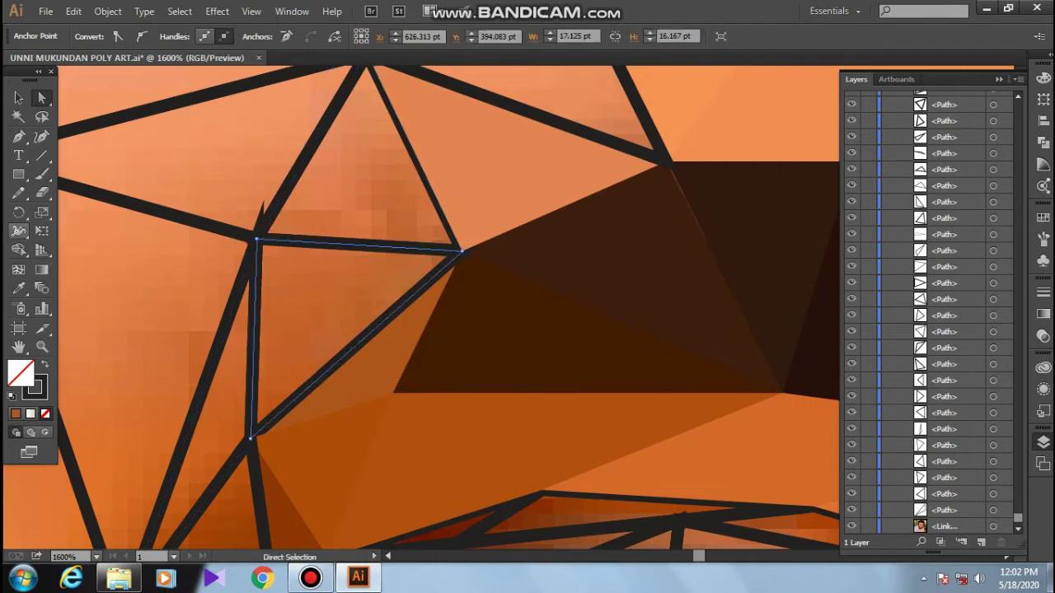
pyautogui.click(235, 313)
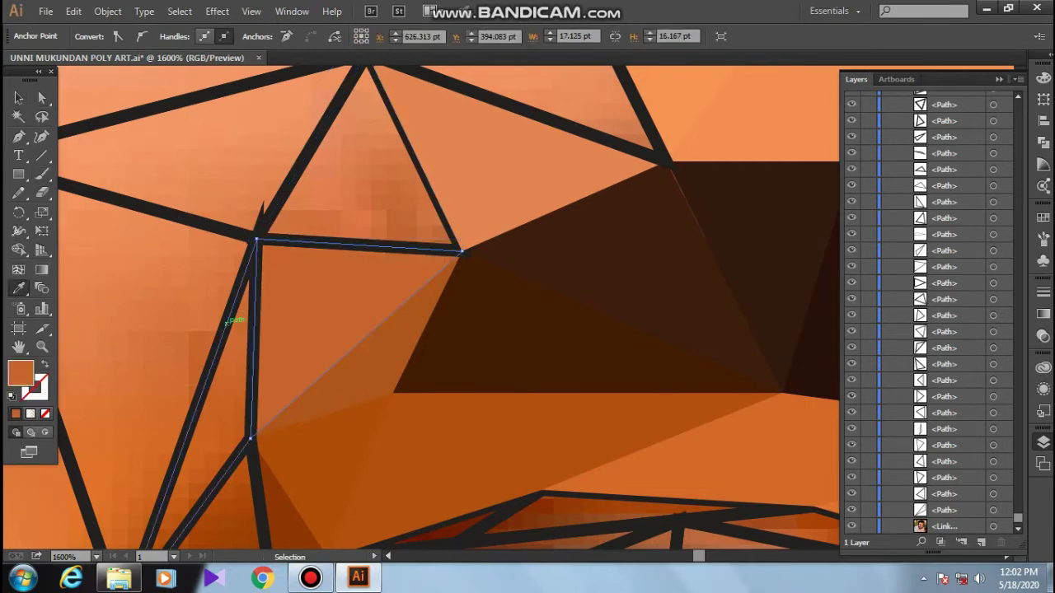
# Step: Fill the narrow triangle by the inner eye and the one below it with sampled orange
pyautogui.hotkey('ctrl', '-')
pyautogui.hotkey('ctrl', '-')
pyautogui.hotkey('ctrl', '-')
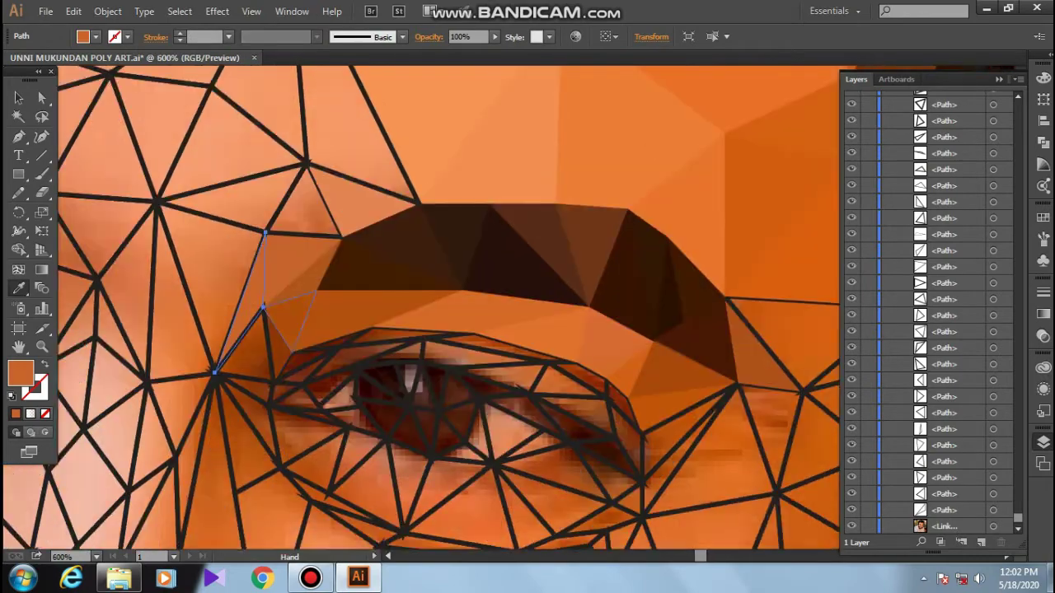
pyautogui.click(310, 330)
pyautogui.scroll(1, 312, 330)
pyautogui.click(310, 329)
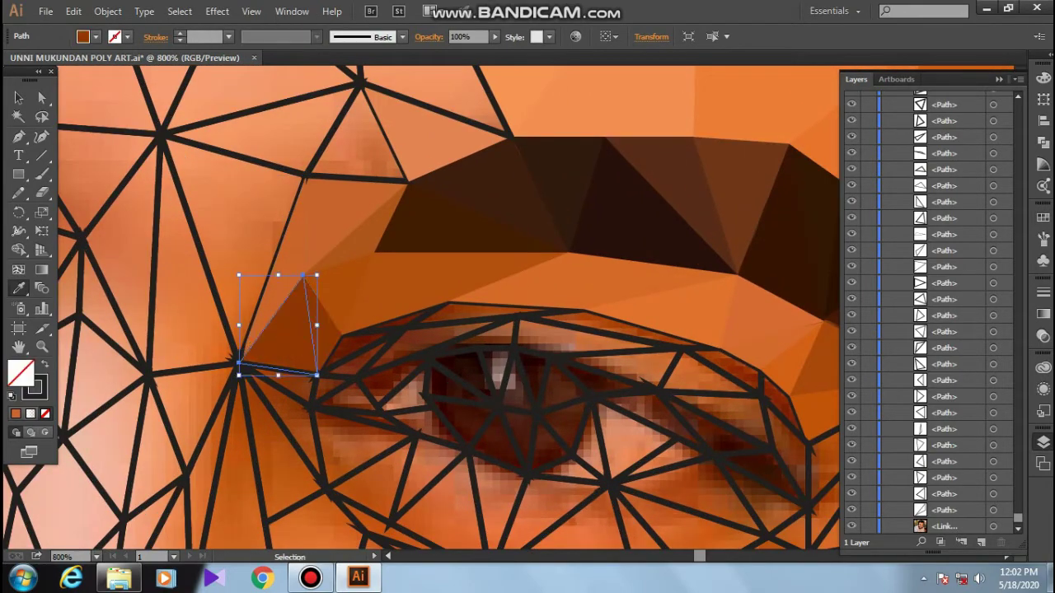
pyautogui.click(288, 382)
pyautogui.click(288, 381)
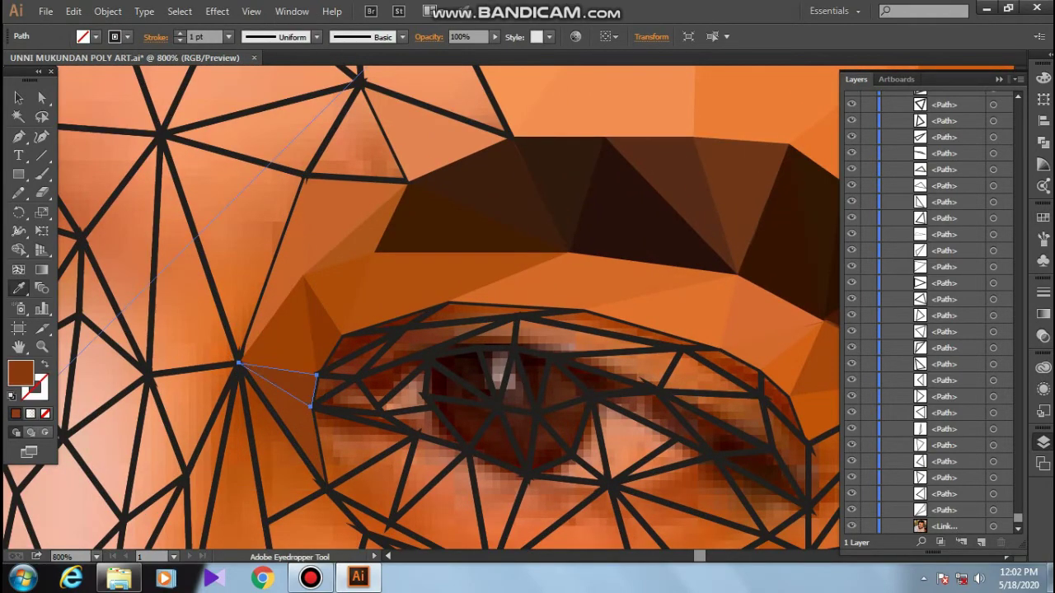
# Step: Fill the lower, upper-right and left triangles near the nose bridge with sampled orange
pyautogui.hotkey('ctrl', '-')
pyautogui.scroll(-4, 348, 372)
pyautogui.scroll(-1, 349, 372)
pyautogui.scroll(6, 348, 371)
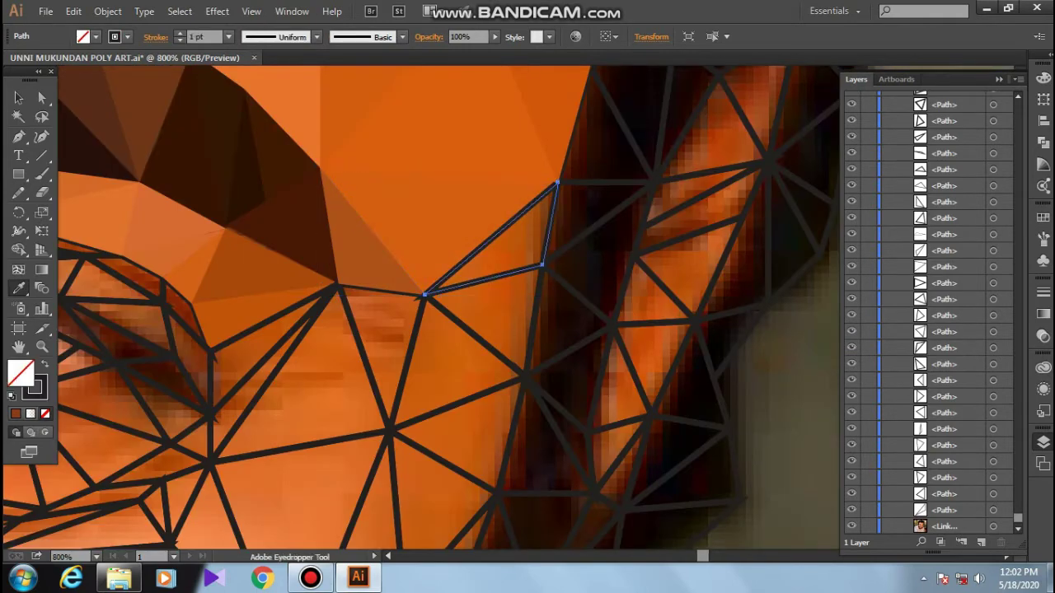
pyautogui.keyDown('ctrl'); pyautogui.click(494, 353); pyautogui.keyUp('ctrl')
pyautogui.click(388, 362)
pyautogui.keyDown('ctrl'); pyautogui.click(495, 313); pyautogui.keyUp('ctrl')
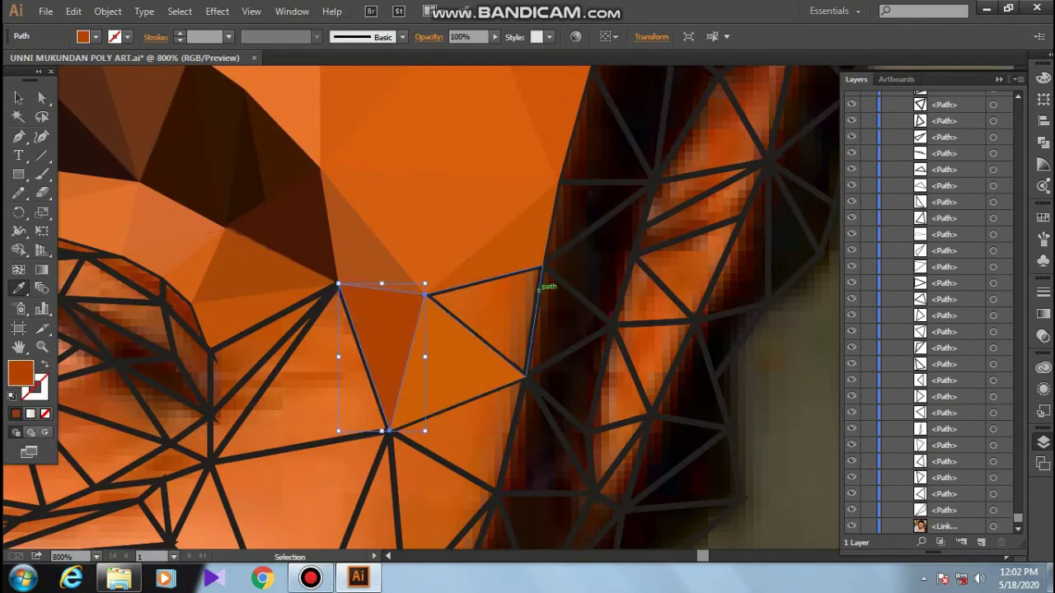
pyautogui.click(494, 313)
pyautogui.keyDown('ctrl'); pyautogui.click(280, 363); pyautogui.keyUp('ctrl')
# Step: Sample orange into the triangle adjacent to the nose bridge
pyautogui.click(280, 362)
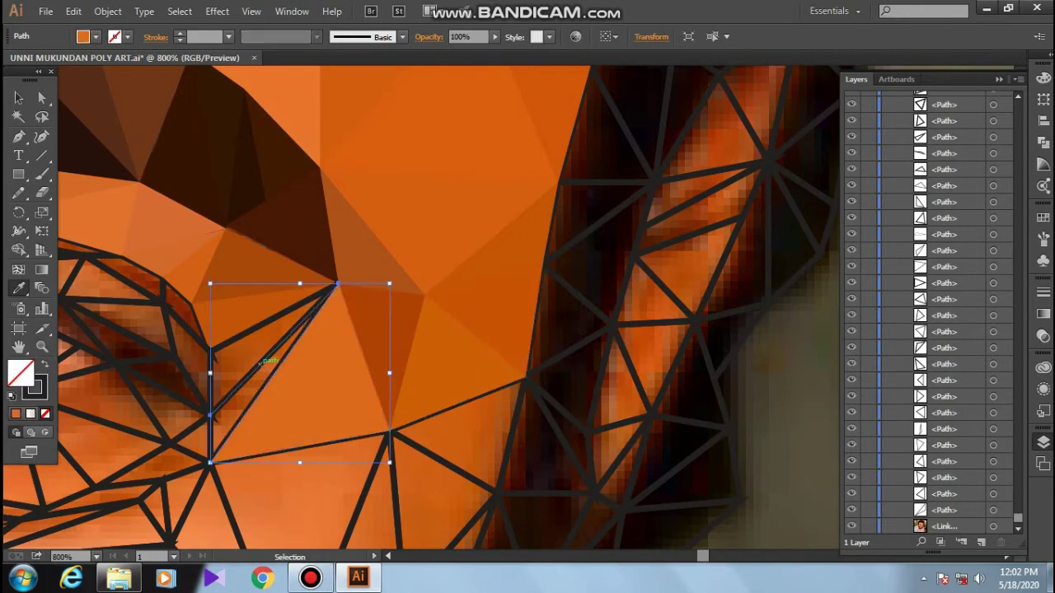
pyautogui.keyDown('ctrl'); pyautogui.click(247, 354); pyautogui.keyUp('ctrl')
pyautogui.click(247, 354)
pyautogui.scroll(-5, 421, 309)
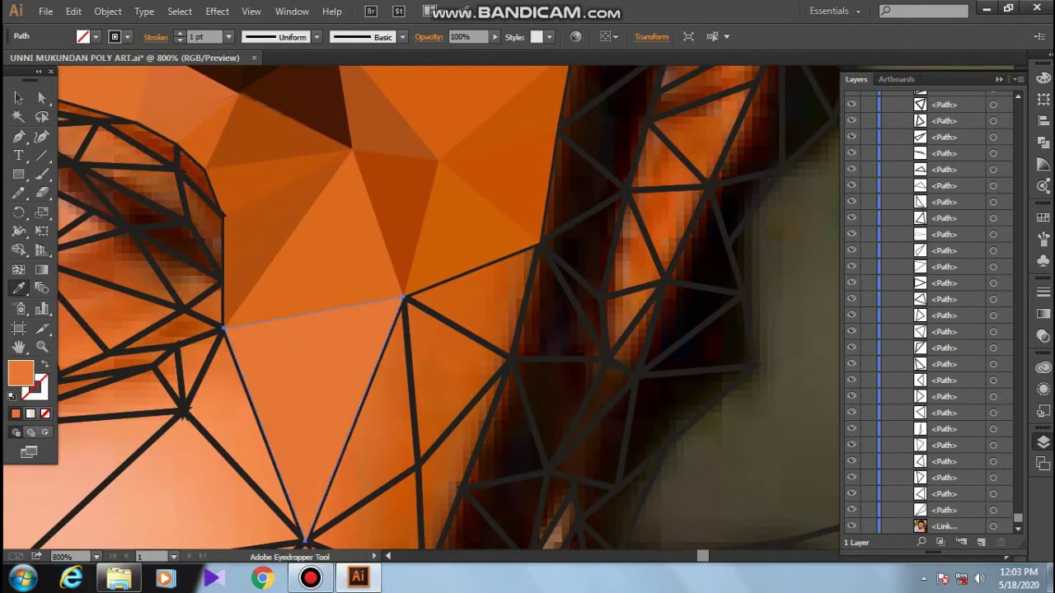
# Step: Fill the upper, lower and left triangles beside the nose with sampled orange
pyautogui.keyDown('ctrl'); pyautogui.click(443, 318); pyautogui.keyUp('ctrl')
pyautogui.keyDown('ctrl'); pyautogui.click(444, 317); pyautogui.keyUp('ctrl')
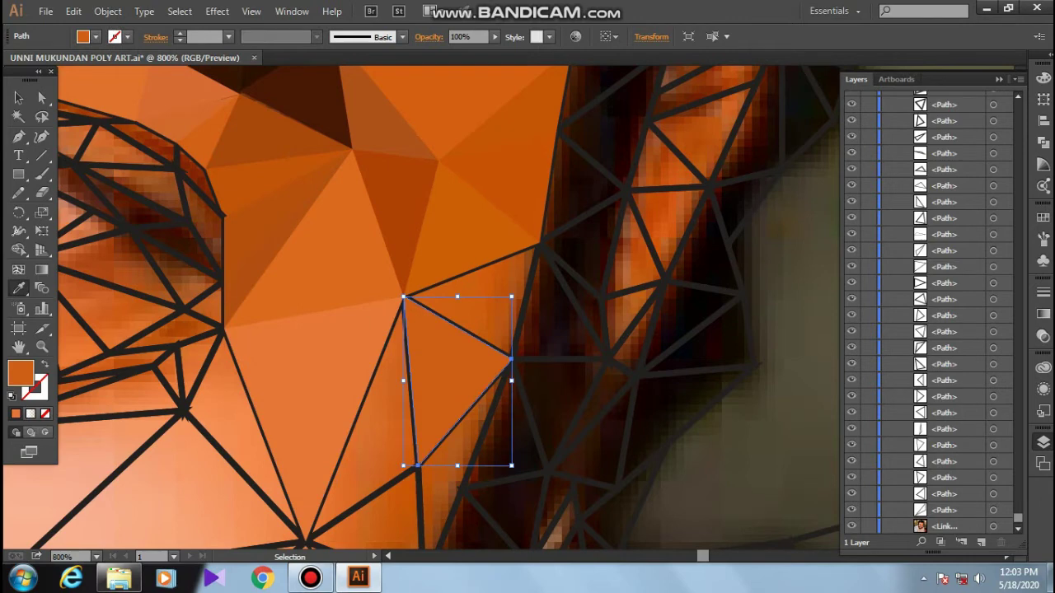
pyautogui.keyDown('ctrl'); pyautogui.click(487, 288); pyautogui.keyUp('ctrl')
pyautogui.click(486, 288)
pyautogui.keyDown('ctrl'); pyautogui.click(478, 445); pyautogui.keyUp('ctrl')
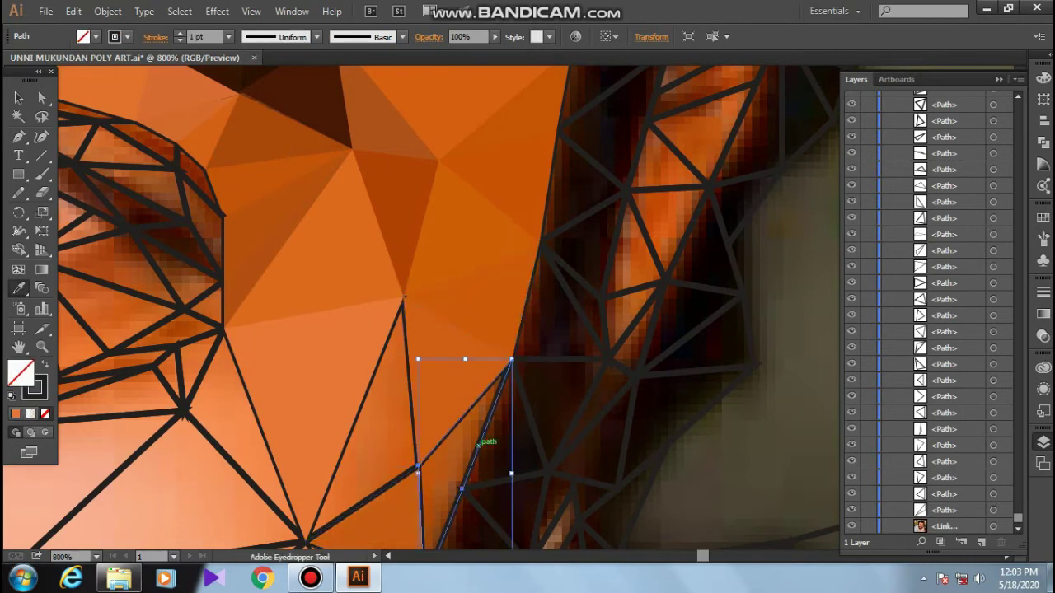
pyautogui.click(478, 446)
pyautogui.keyDown('ctrl'); pyautogui.click(358, 424); pyautogui.keyUp('ctrl')
pyautogui.click(358, 423)
# Step: Fill the cheek triangles under the eye, through to the far-left one, with sampled peach
pyautogui.scroll(-1, 357, 423)
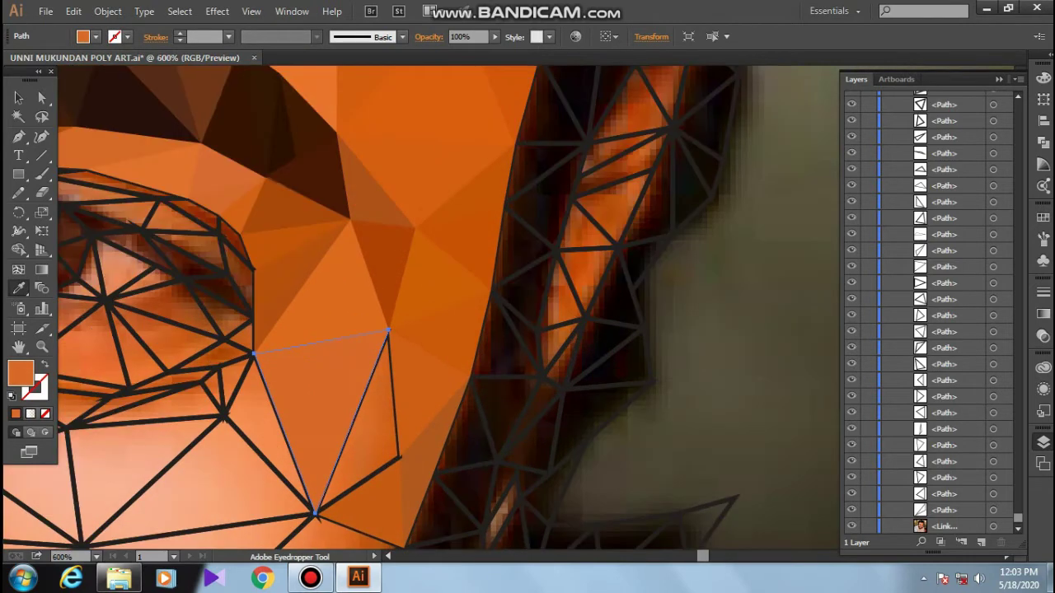
pyautogui.moveTo(392, 464); pyautogui.dragTo(500, 365)
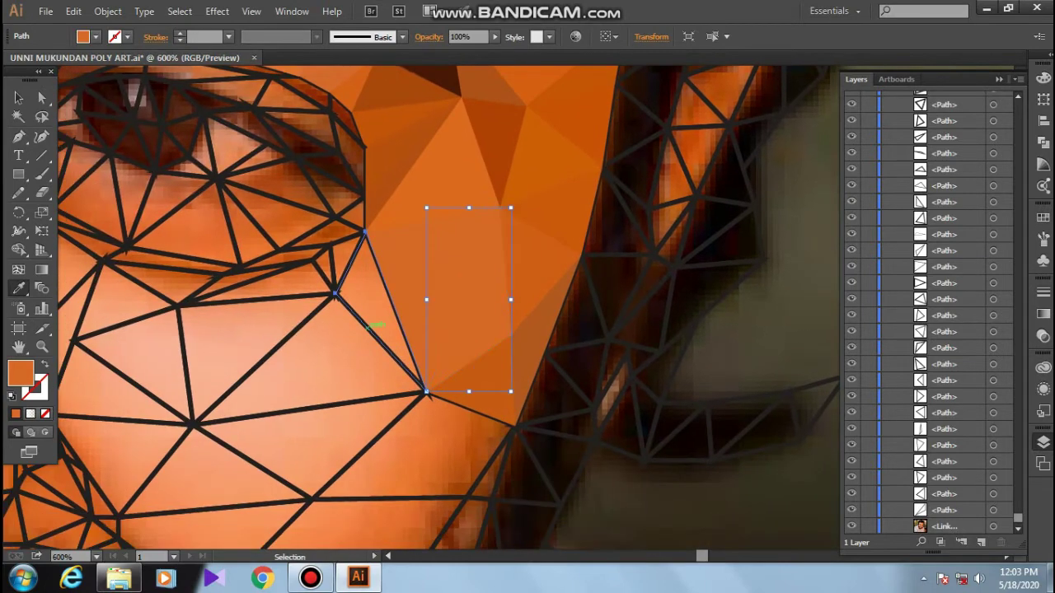
pyautogui.keyDown('ctrl'); pyautogui.click(329, 371); pyautogui.keyUp('ctrl')
pyautogui.click(329, 362)
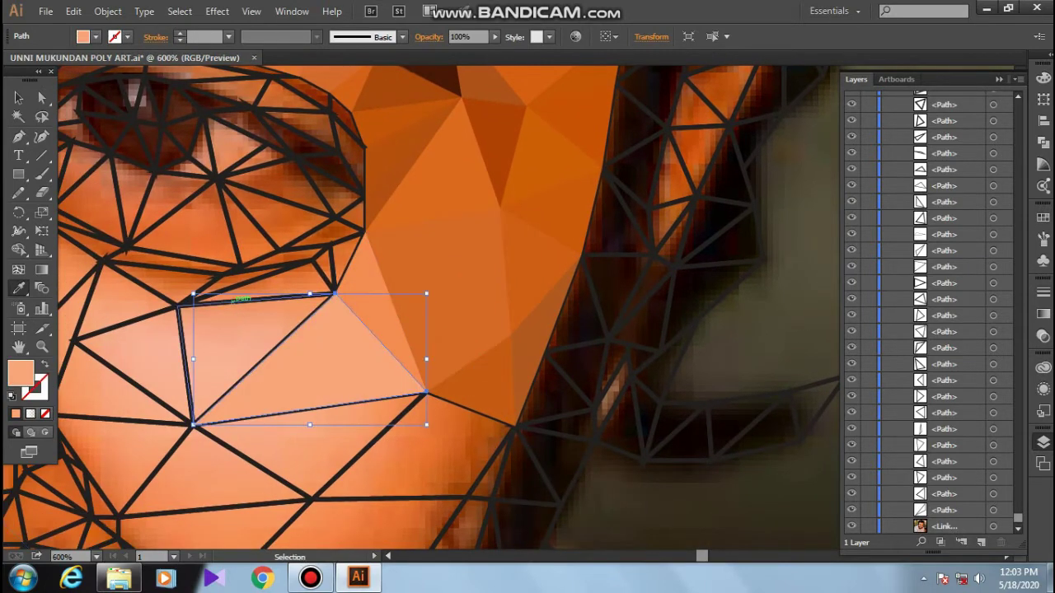
pyautogui.keyDown('ctrl'); pyautogui.click(239, 346); pyautogui.keyUp('ctrl')
pyautogui.click(239, 346)
pyautogui.keyDown('ctrl'); pyautogui.click(140, 362); pyautogui.keyUp('ctrl')
pyautogui.click(247, 354)
# Step: Fill the thin sliver, the eye-corner triangle and the larger triangle under the eye with orange
pyautogui.keyDown('ctrl'); pyautogui.click(247, 295); pyautogui.keyUp('ctrl')
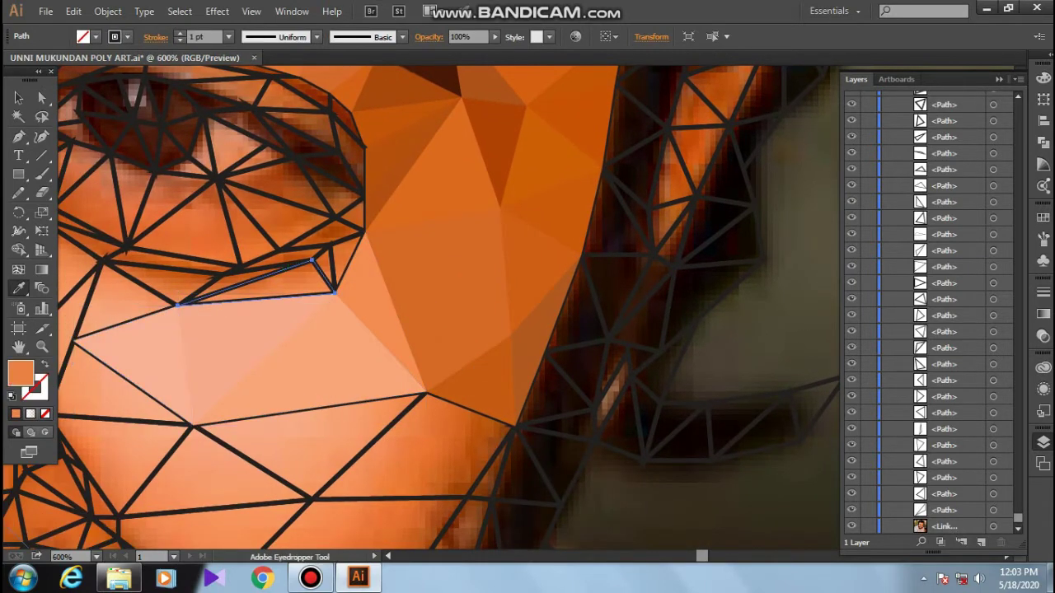
pyautogui.click(363, 272)
pyautogui.keyDown('ctrl'); pyautogui.click(325, 265); pyautogui.keyUp('ctrl')
pyautogui.click(363, 272)
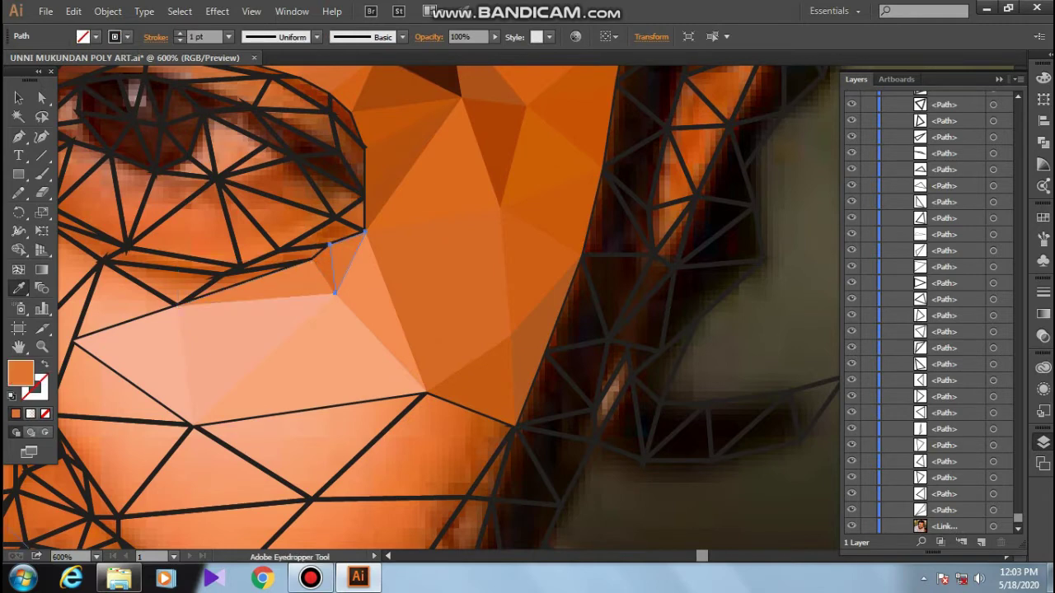
pyautogui.scroll(2, 267, 243)
pyautogui.keyDown('ctrl'); pyautogui.click(235, 202); pyautogui.keyUp('ctrl')
pyautogui.click(382, 217)
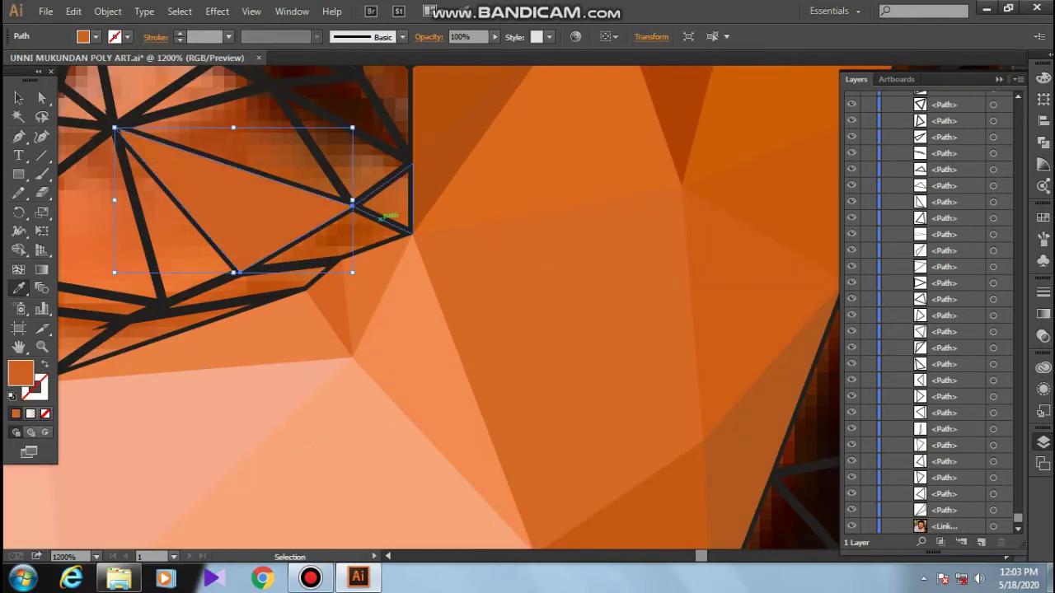
# Step: Select the thin sliver under the eye and sample a colour for it
pyautogui.scroll(1, 367, 160)
pyautogui.click(388, 214)
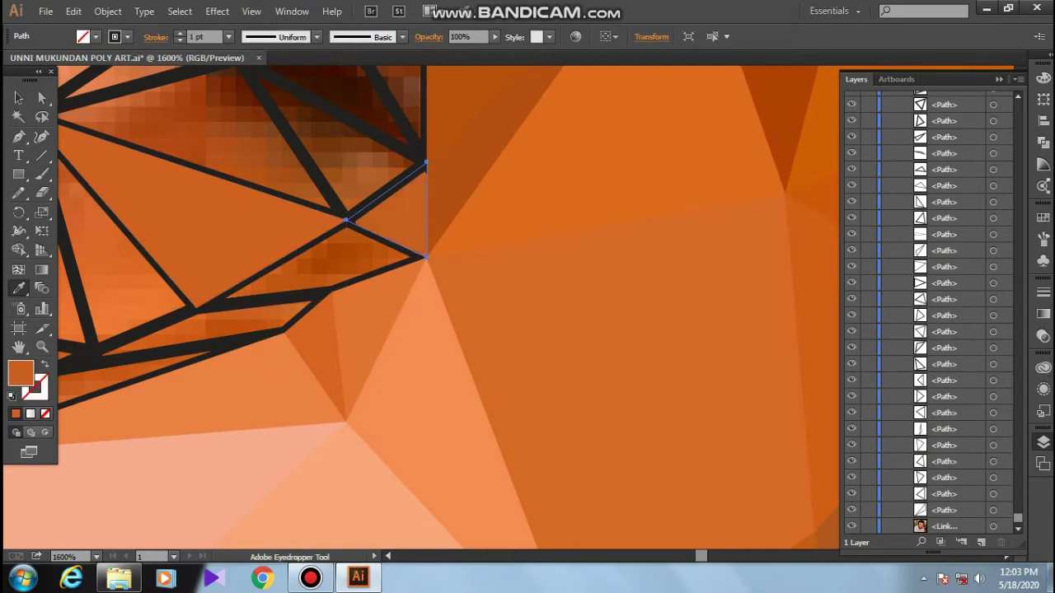
pyautogui.keyDown('ctrl'); pyautogui.click(387, 215); pyautogui.keyUp('ctrl')
pyautogui.keyDown('ctrl'); pyautogui.click(239, 325); pyautogui.keyUp('ctrl')
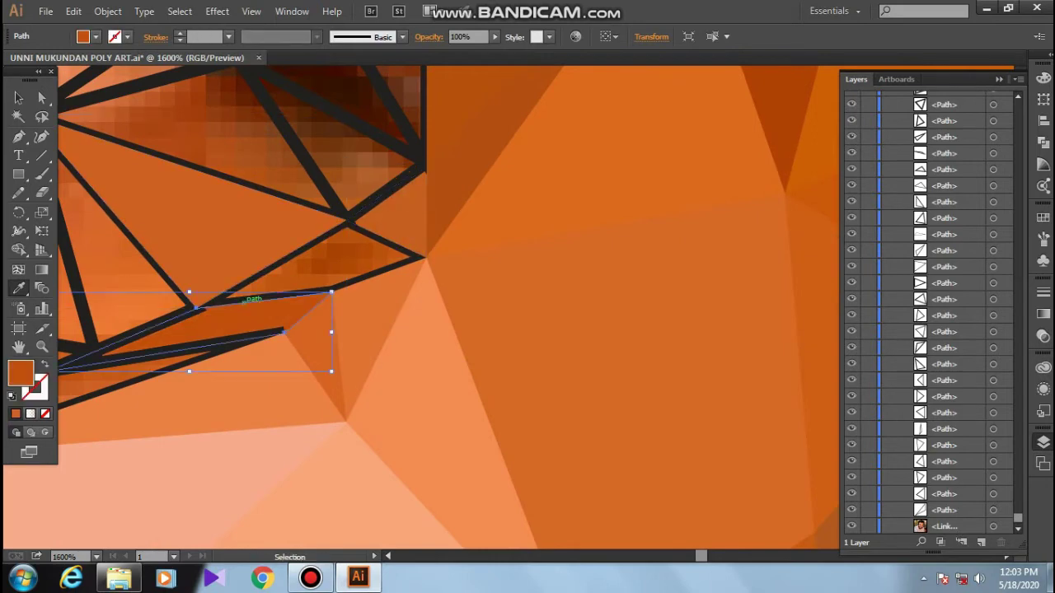
pyautogui.scroll(3, 385, 273)
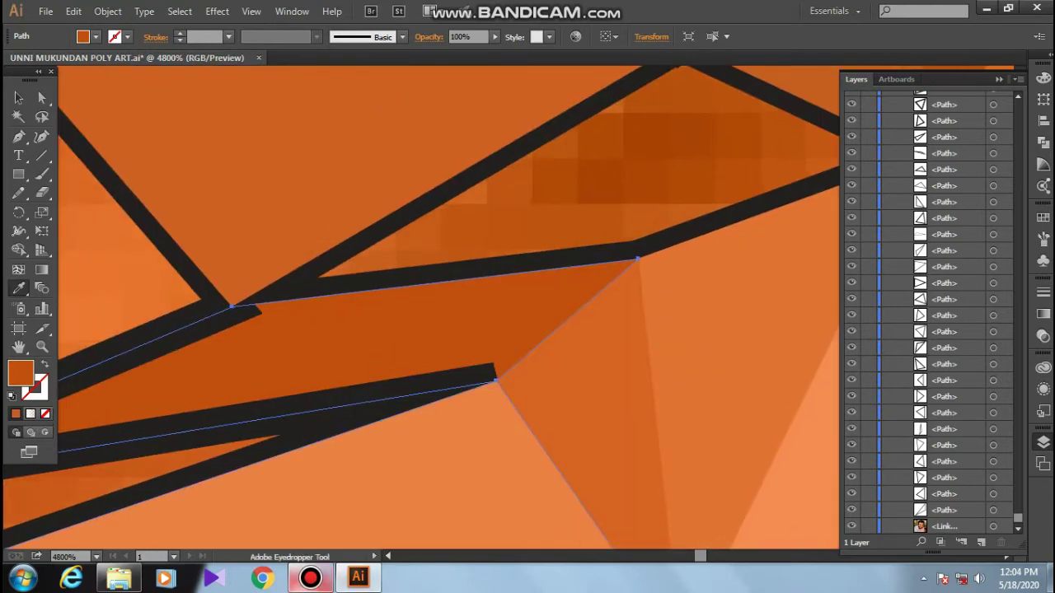
pyautogui.click(310, 576)
pyautogui.click(729, 73)
pyautogui.scroll(-2, 412, 305)
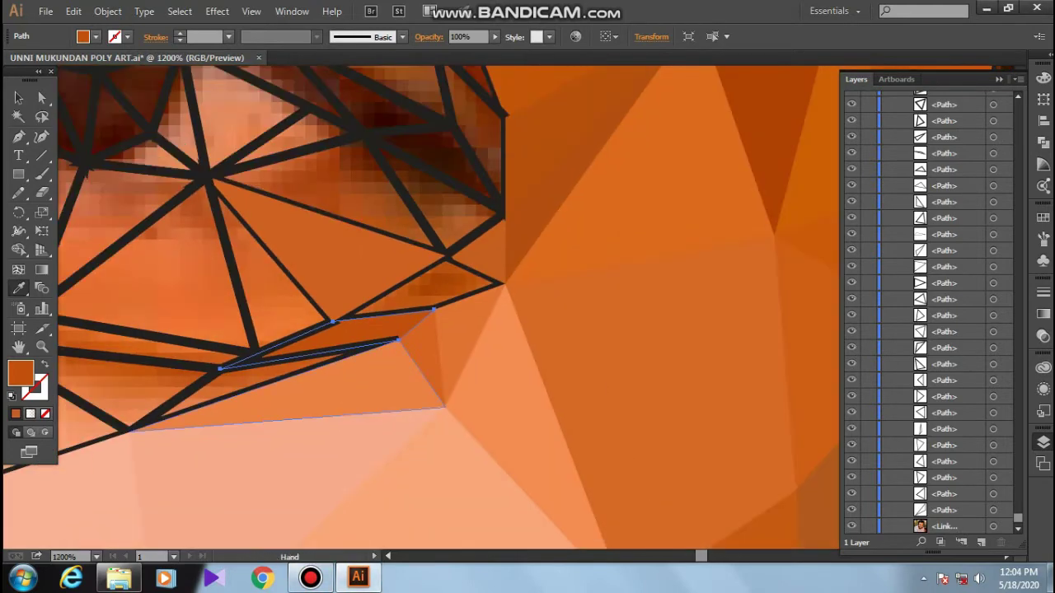
pyautogui.scroll(1, 412, 305)
# Step: Adjust the sliver's corner point and fill the sliver with sampled dark orange
pyautogui.click(254, 391)
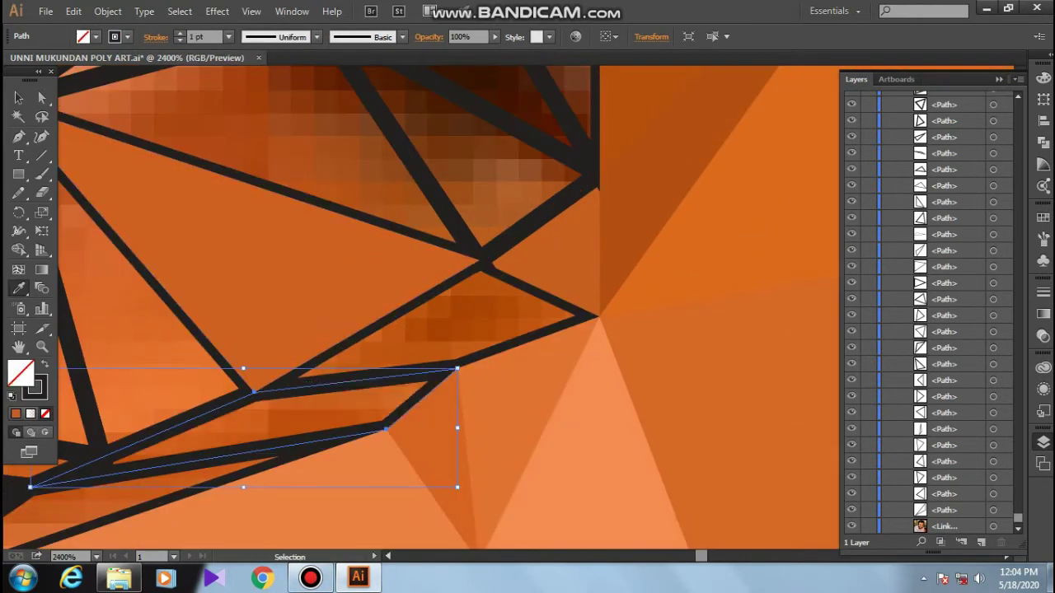
pyautogui.press('a')
pyautogui.moveTo(456, 368); pyautogui.dragTo(437, 373)
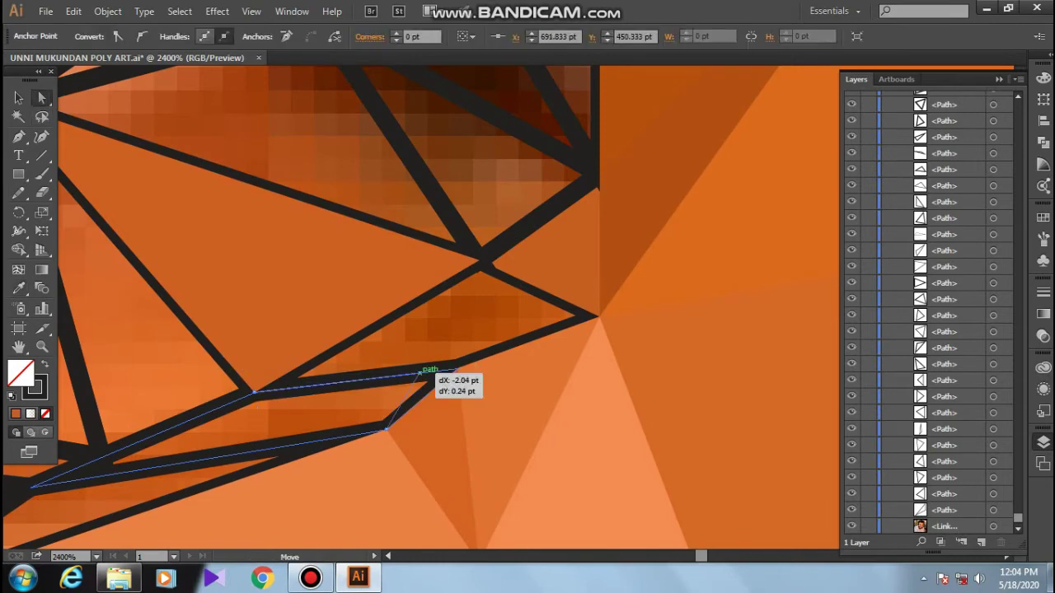
pyautogui.press('i')
pyautogui.click(482, 268)
pyautogui.press('a')
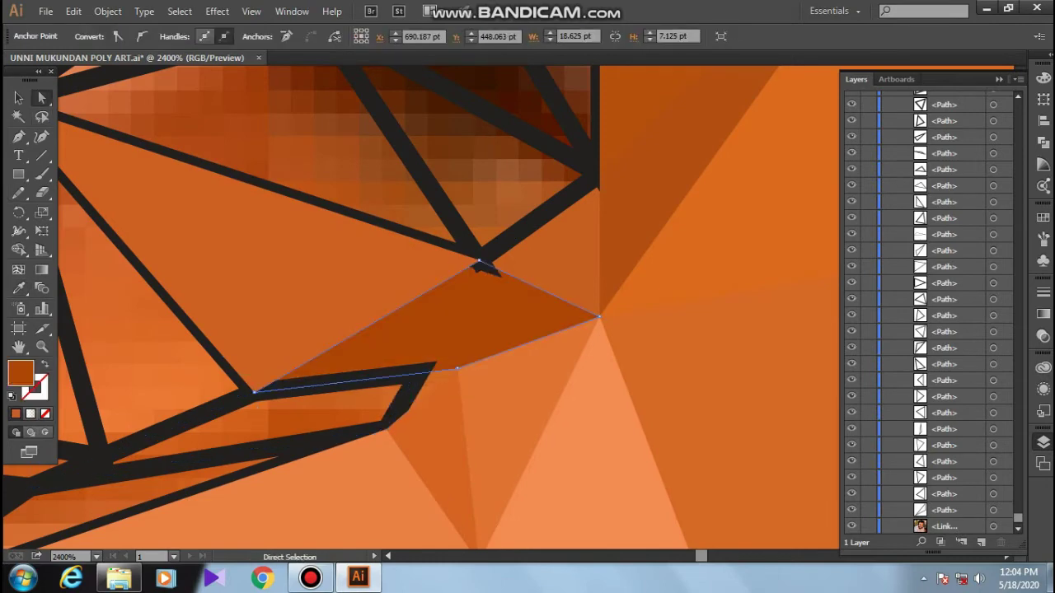
pyautogui.moveTo(429, 368)
pyautogui.mouseDown()
pyautogui.moveTo(471, 377)
pyautogui.moveTo(419, 372)
pyautogui.moveTo(453, 371)
pyautogui.mouseUp()
pyautogui.press('i')
pyautogui.click(461, 395)
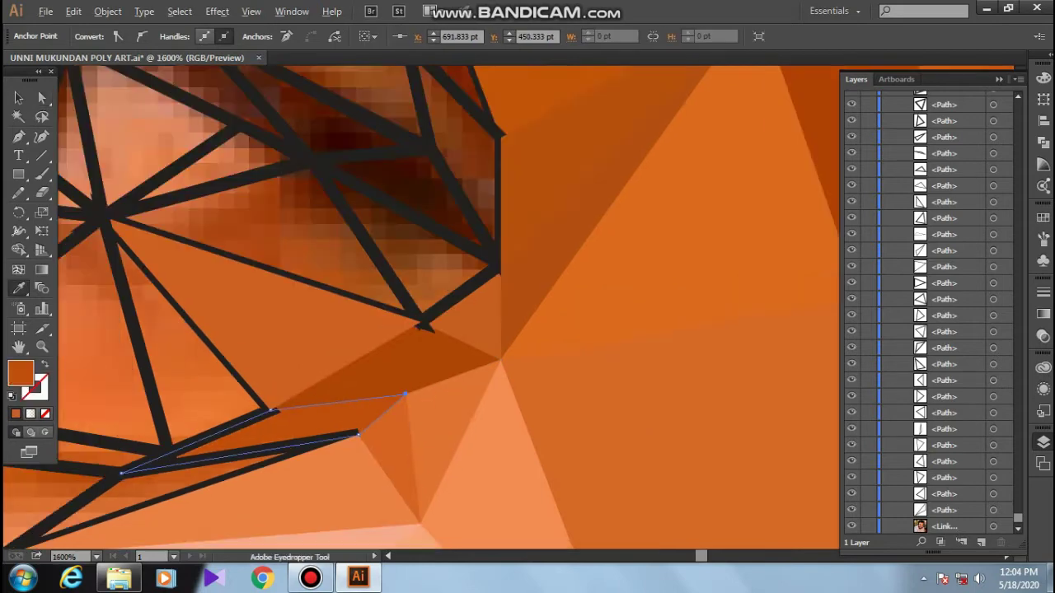
# Step: Fill the next cheek triangle with a lighter sampled orange and select the thin sliver
pyautogui.hotkey('ctrl', '-')
pyautogui.hotkey('ctrl', '+')
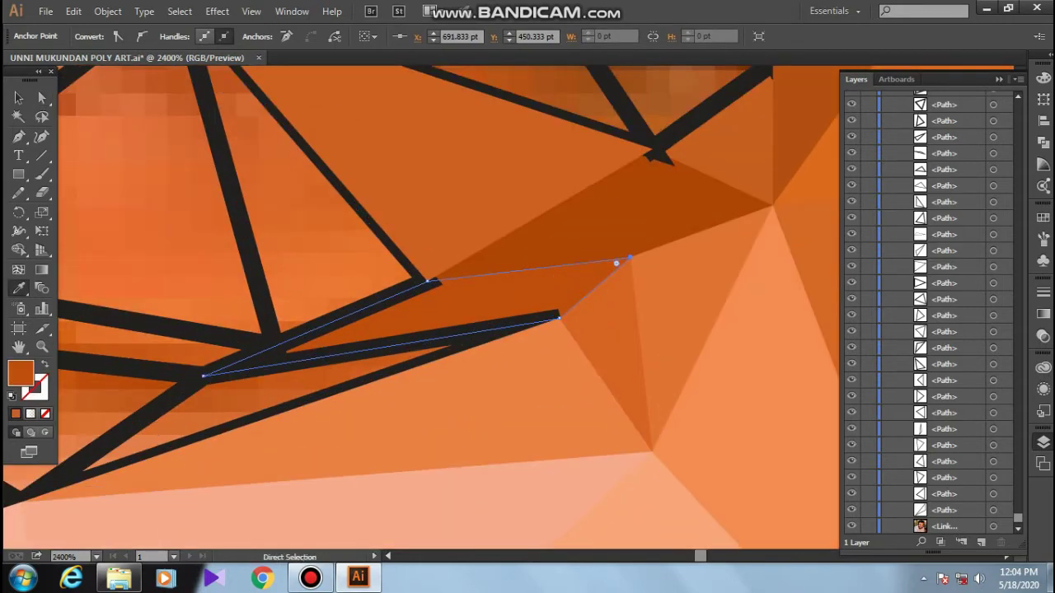
pyautogui.keyDown('ctrl'); pyautogui.click(165, 206); pyautogui.keyUp('ctrl')
pyautogui.click(99, 148)
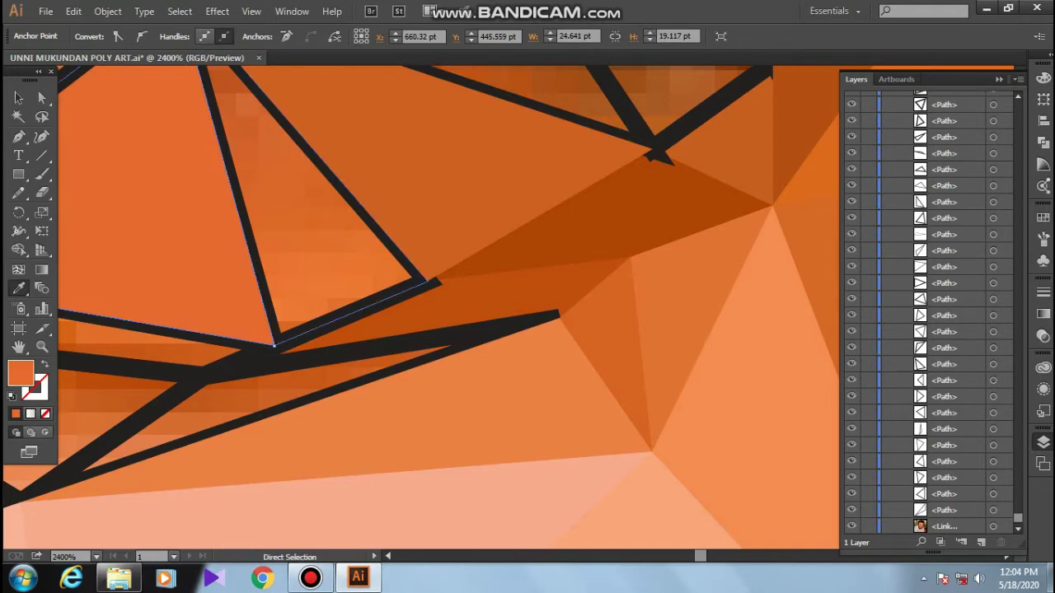
pyautogui.press('i')
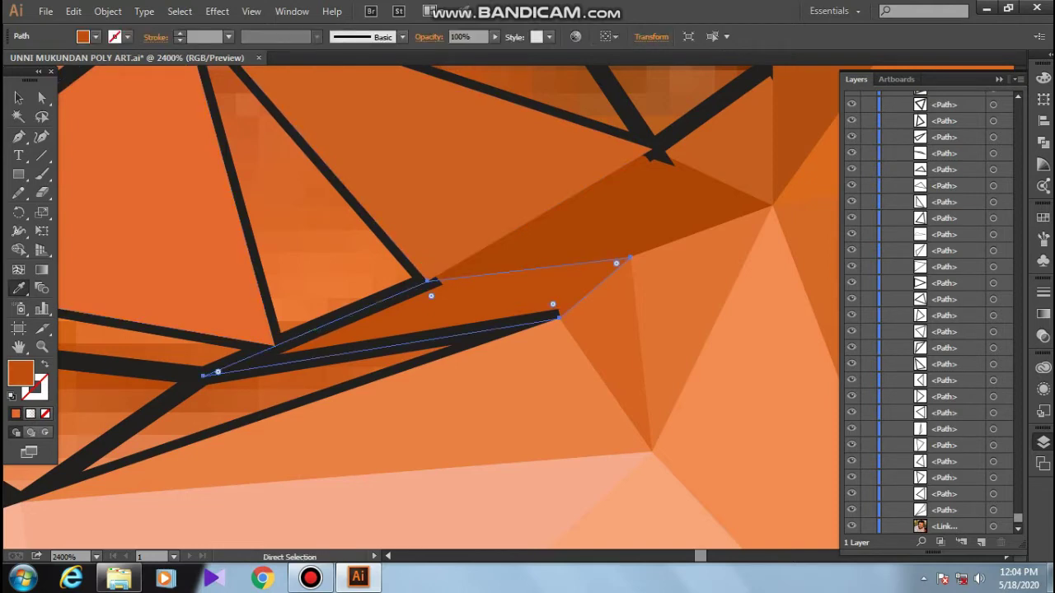
pyautogui.keyDown('ctrl'); pyautogui.click(356, 353); pyautogui.keyUp('ctrl')
pyautogui.scroll(-1, 356, 357)
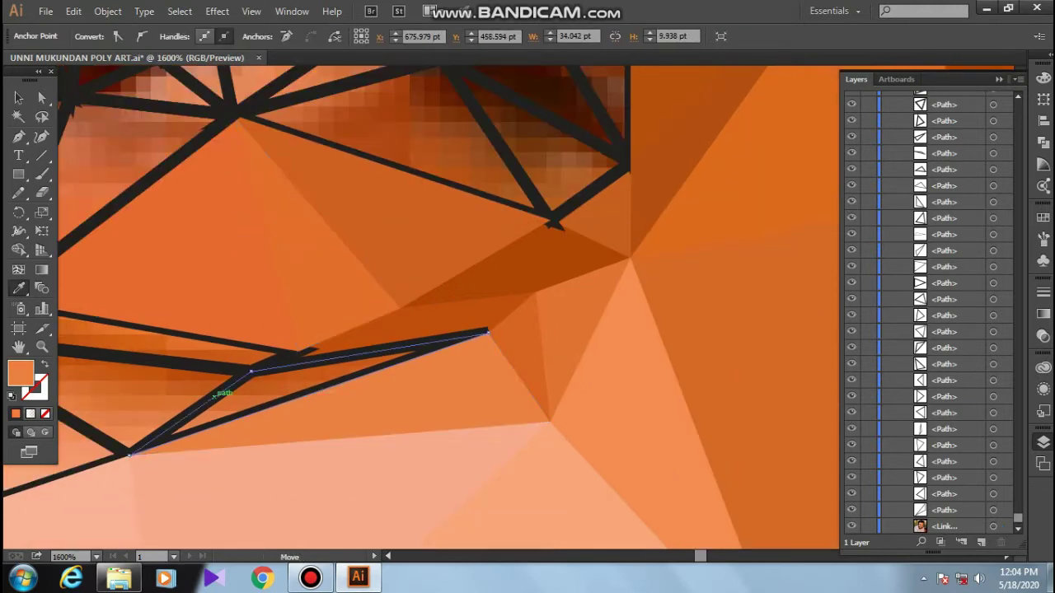
# Step: Fill the sliver, the triangle below the stripe and its neighbour with sampled colours
pyautogui.click(216, 395)
pyautogui.scroll(-1, 413, 330)
pyautogui.keyDown('ctrl'); pyautogui.click(449, 323); pyautogui.keyUp('ctrl')
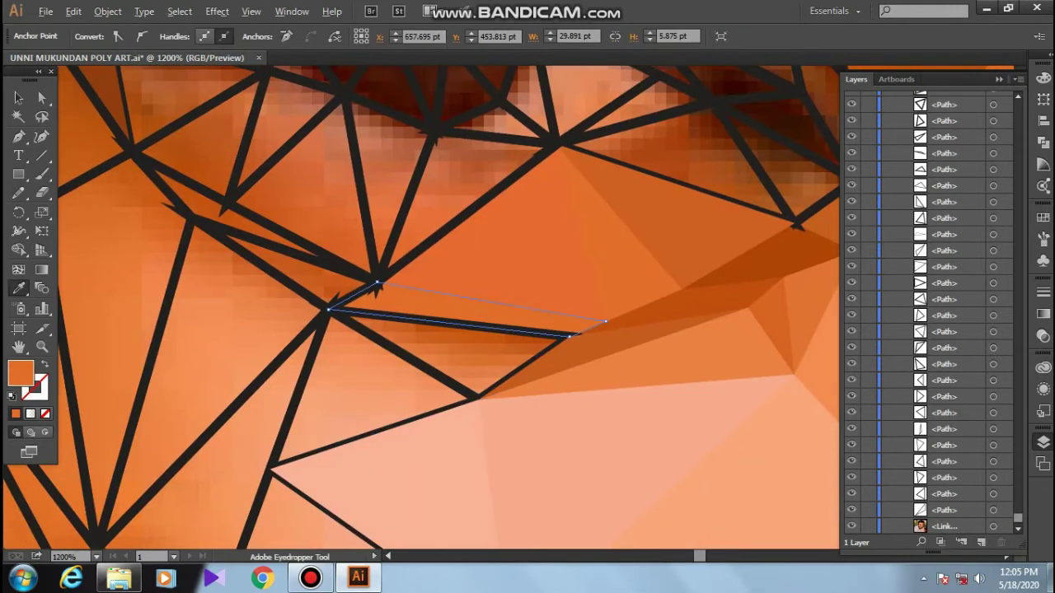
pyautogui.click(457, 373)
pyautogui.keyDown('ctrl'); pyautogui.click(467, 319); pyautogui.keyUp('ctrl')
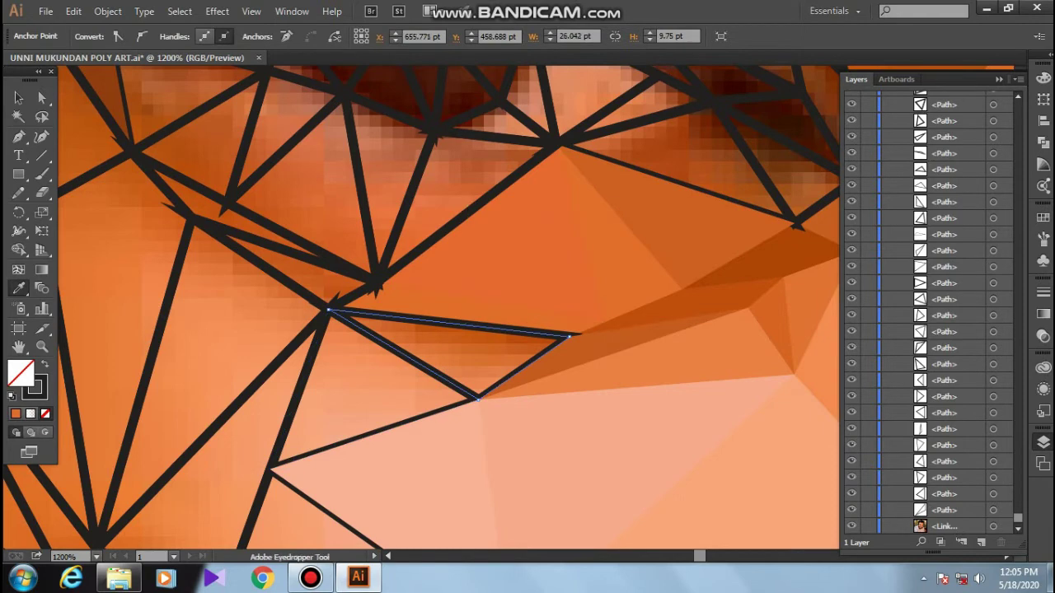
pyautogui.click(445, 350)
pyautogui.keyDown('ctrl'); pyautogui.click(301, 392); pyautogui.keyUp('ctrl')
pyautogui.click(388, 412)
# Step: Fill the left thin triangle light orange, the quadrilateral darker orange, and brighten the right triangle
pyautogui.keyDown('ctrl'); pyautogui.click(227, 416); pyautogui.keyUp('ctrl')
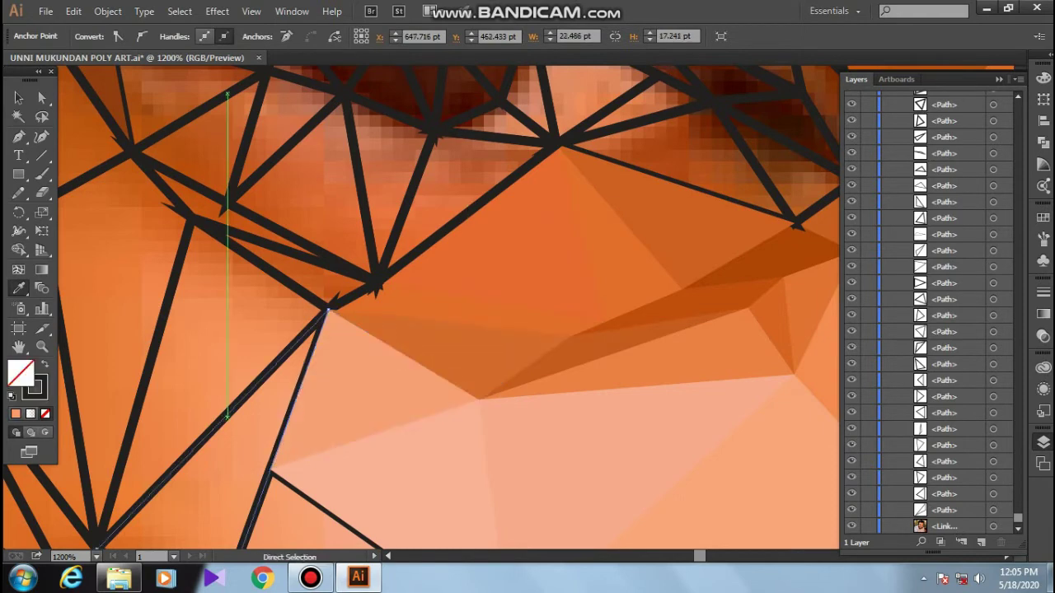
pyautogui.scroll(-1, 341, 358)
pyautogui.keyDown('ctrl'); pyautogui.click(272, 248); pyautogui.keyUp('ctrl')
pyautogui.click(306, 236)
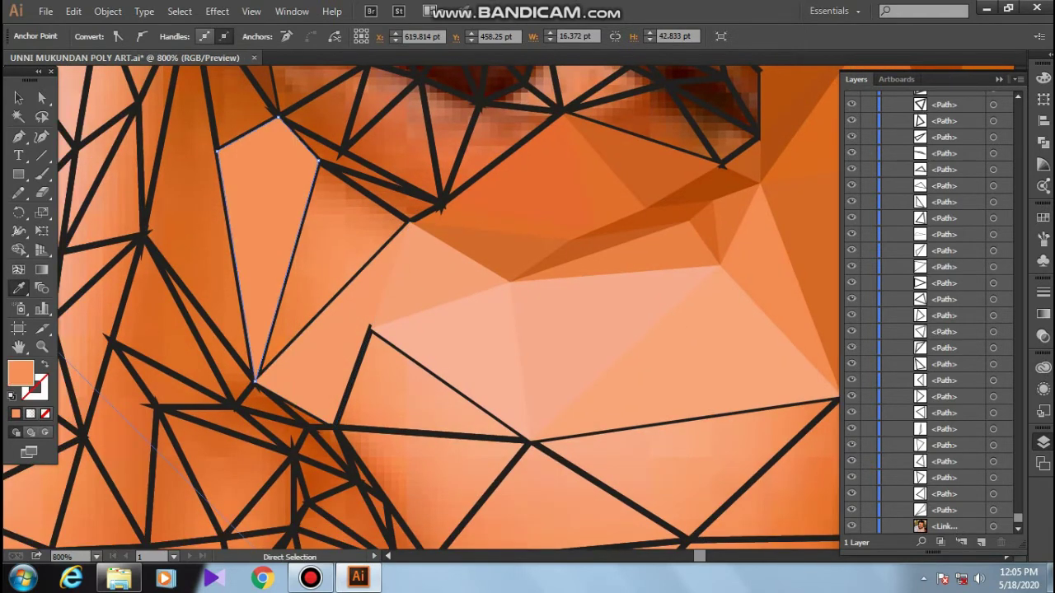
pyautogui.click(190, 247)
pyautogui.keyDown('ctrl'); pyautogui.click(369, 191); pyautogui.keyUp('ctrl')
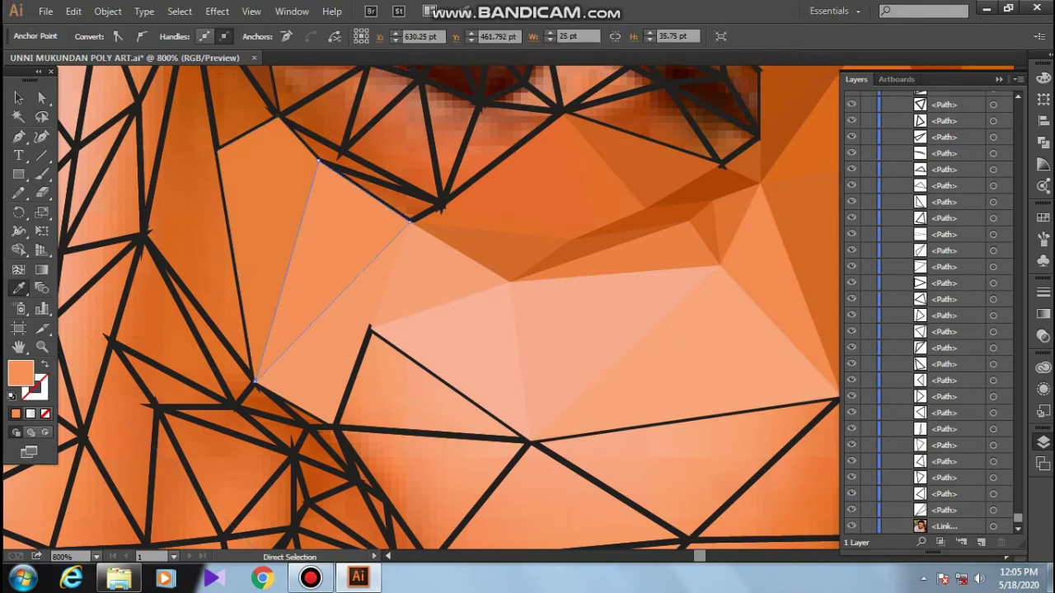
# Step: Fill the lower cheek triangles, including the right and middle ones under the seam
pyautogui.keyDown('ctrl'); pyautogui.click(411, 400); pyautogui.keyUp('ctrl')
pyautogui.click(313, 347)
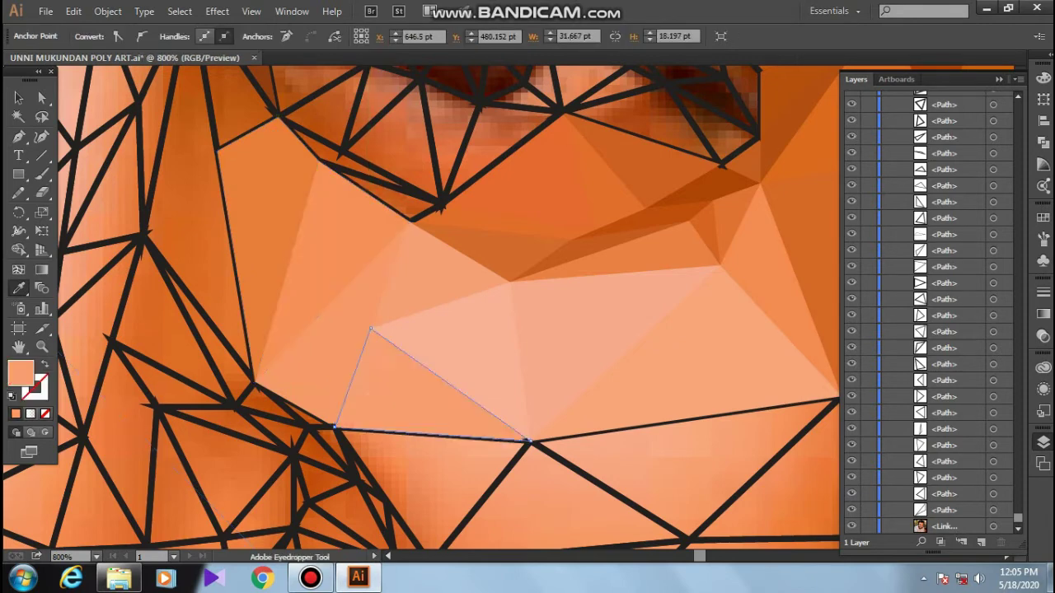
pyautogui.keyDown('ctrl'); pyautogui.click(371, 487); pyautogui.keyUp('ctrl')
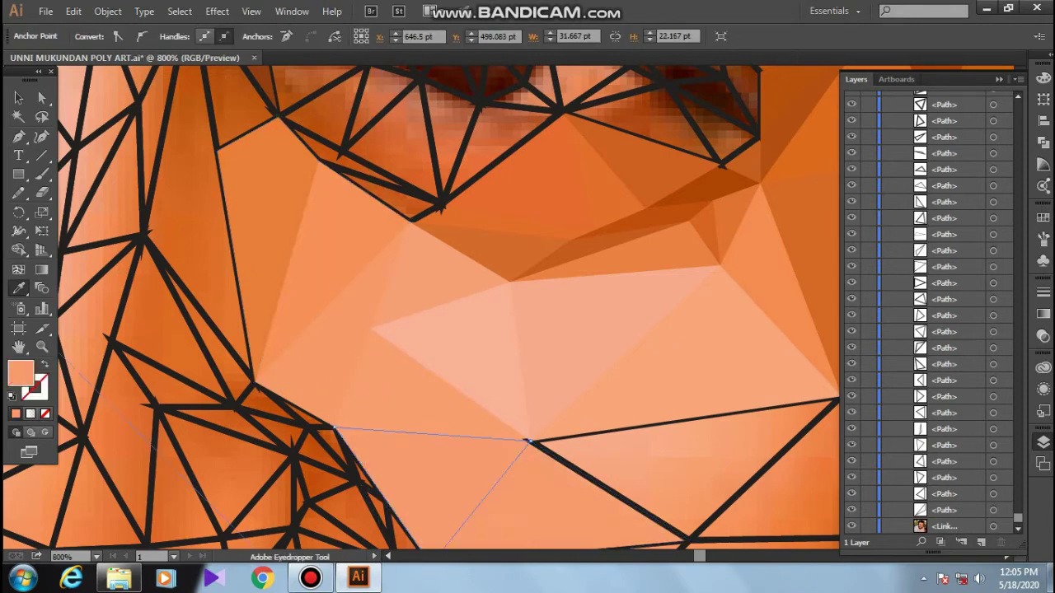
pyautogui.moveTo(371, 487); pyautogui.dragTo(239, 443)
pyautogui.keyDown('ctrl'); pyautogui.click(700, 412); pyautogui.keyUp('ctrl')
pyautogui.click(701, 412)
pyautogui.keyDown('ctrl'); pyautogui.click(553, 421); pyautogui.keyUp('ctrl')
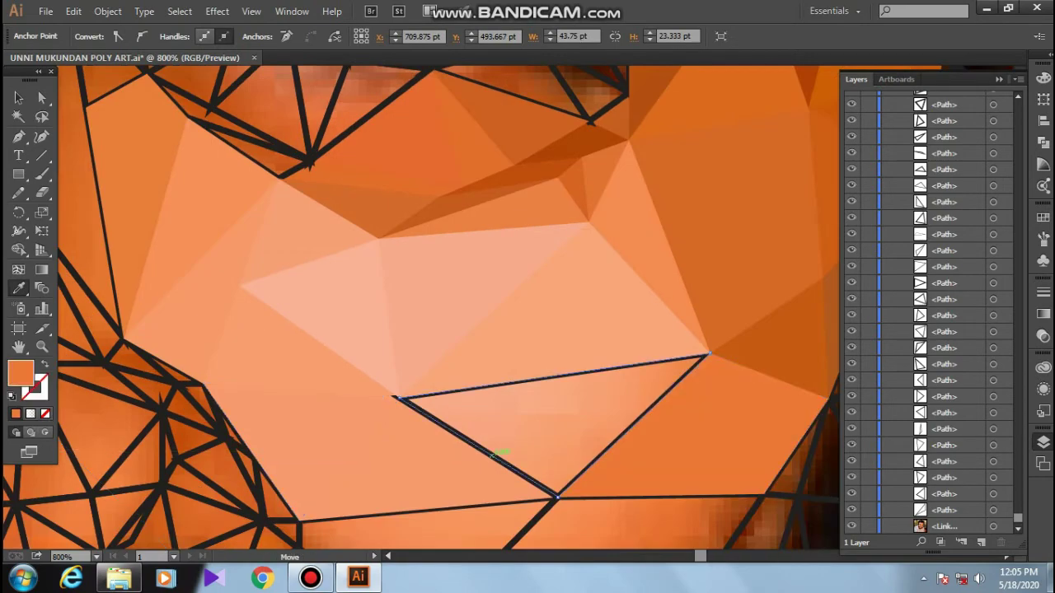
pyautogui.click(552, 420)
# Step: Zoom out to 66.67% and pan so the whole partly coloured portrait fits the view
pyautogui.hotkey('ctrl', '-')
pyautogui.hotkey('ctrl', '-')
pyautogui.hotkey('ctrl', '-')
pyautogui.hotkey('ctrl', '-')
pyautogui.hotkey('ctrl', '-')
pyautogui.hotkey('ctrl', '-')
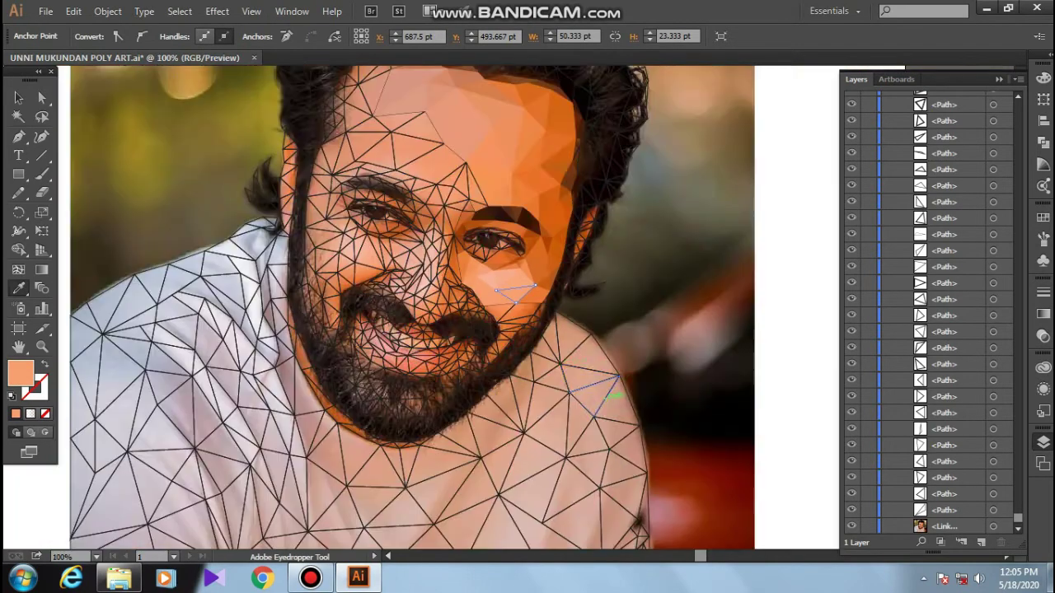
pyautogui.hotkey('ctrl', '+')
pyautogui.hotkey('ctrl', '+')
pyautogui.hotkey('ctrl', '-')
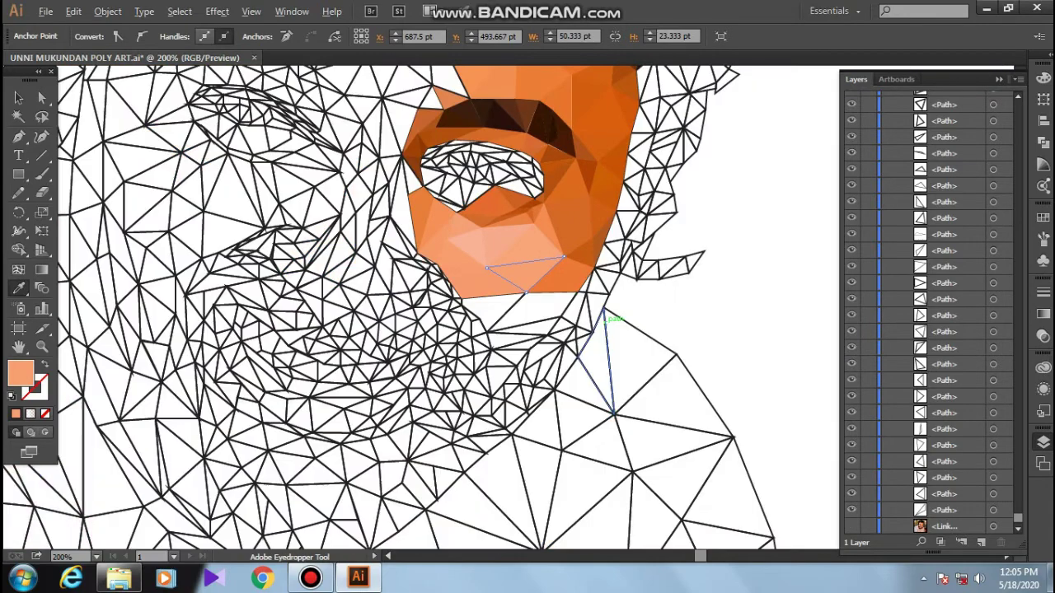
pyautogui.hotkey('ctrl', '-')
pyautogui.moveTo(412, 305); pyautogui.dragTo(417, 391)
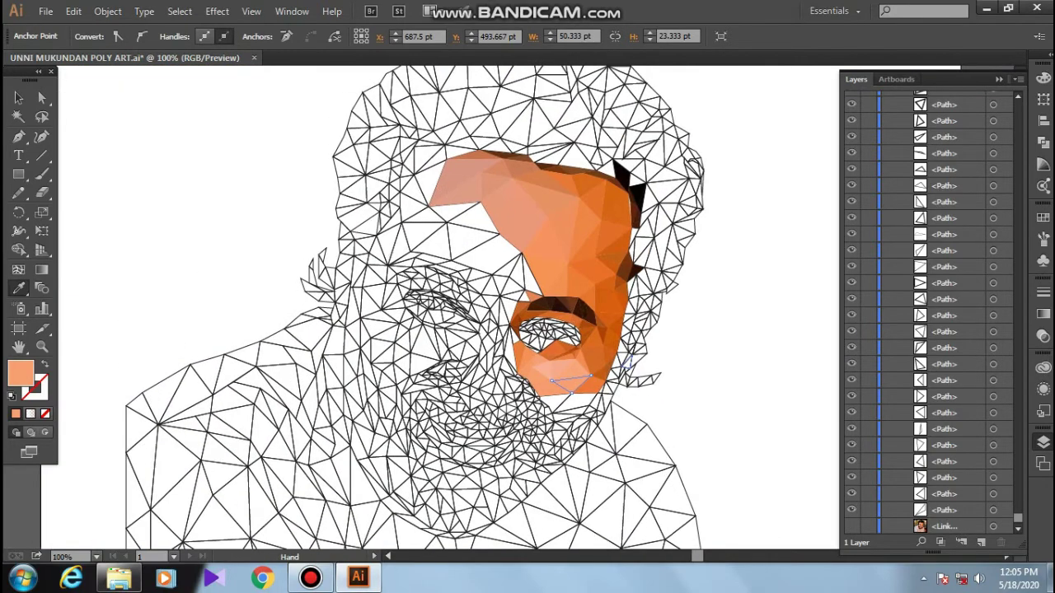
pyautogui.hotkey('ctrl', '-')
# Step: Launch Snipping Tool from the Start menu over Illustrator
pyautogui.hotkey('alt', 'f')
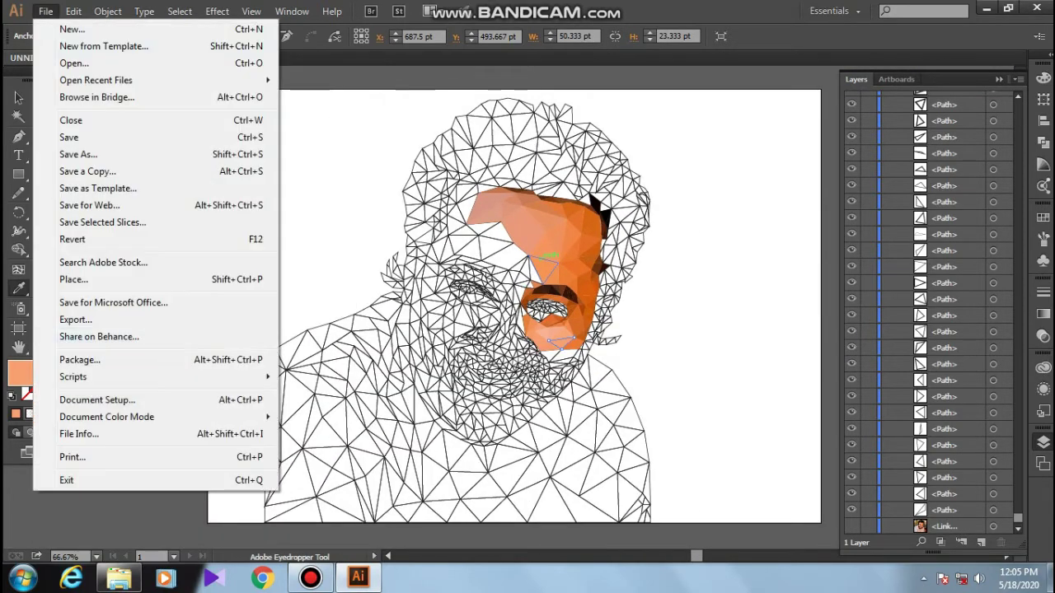
pyautogui.press('super')
pyautogui.press('Escape')
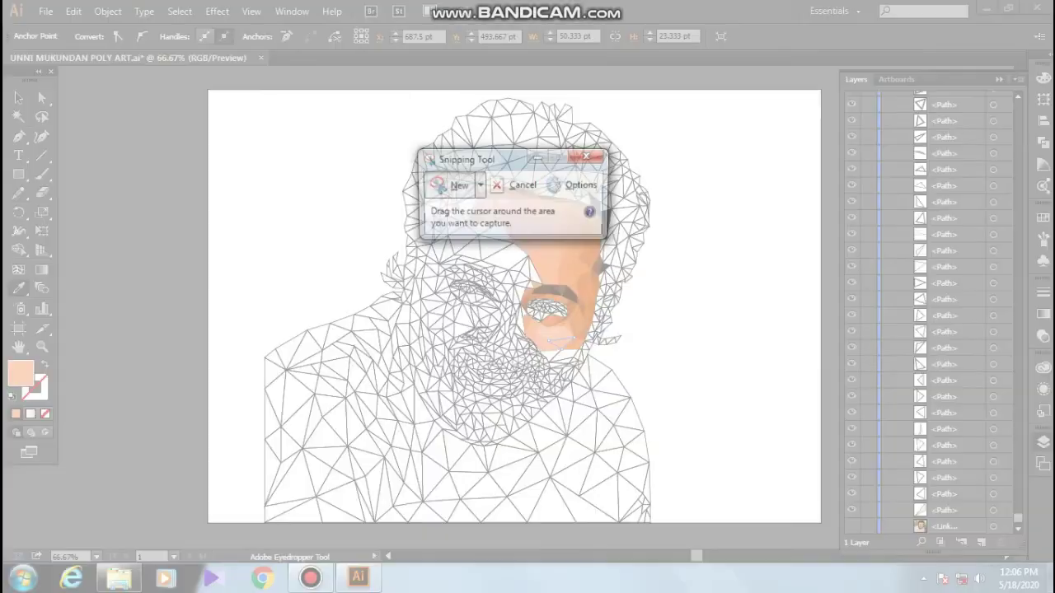
# Step: Snip the artboard, save the capture as 'a', and close Snipping Tool
pyautogui.moveTo(209, 88); pyautogui.dragTo(797, 530)
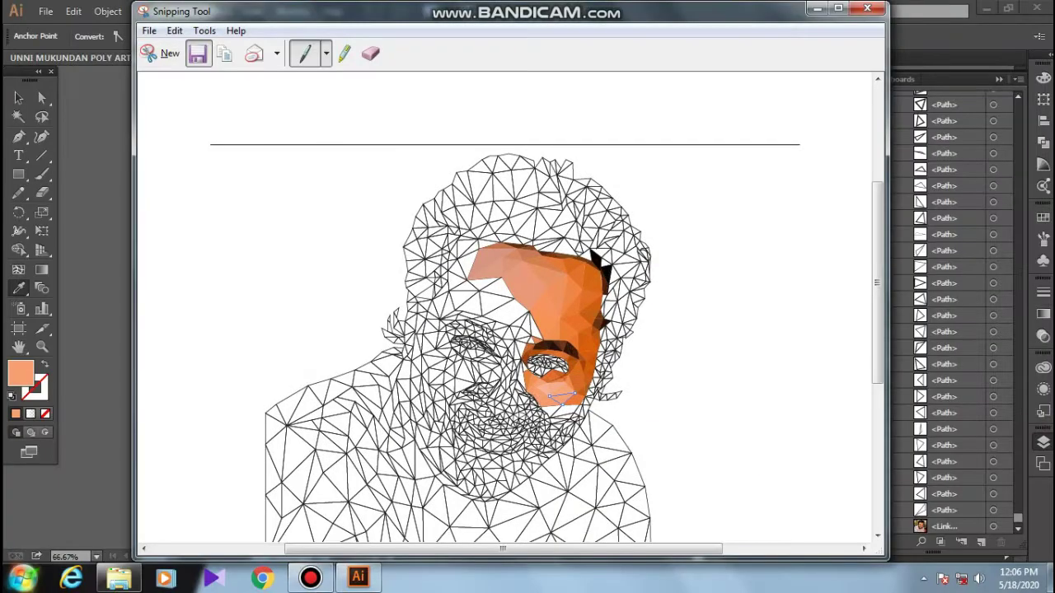
pyautogui.hotkey('ctrl', 's')
pyautogui.write('a')
pyautogui.press('Return')
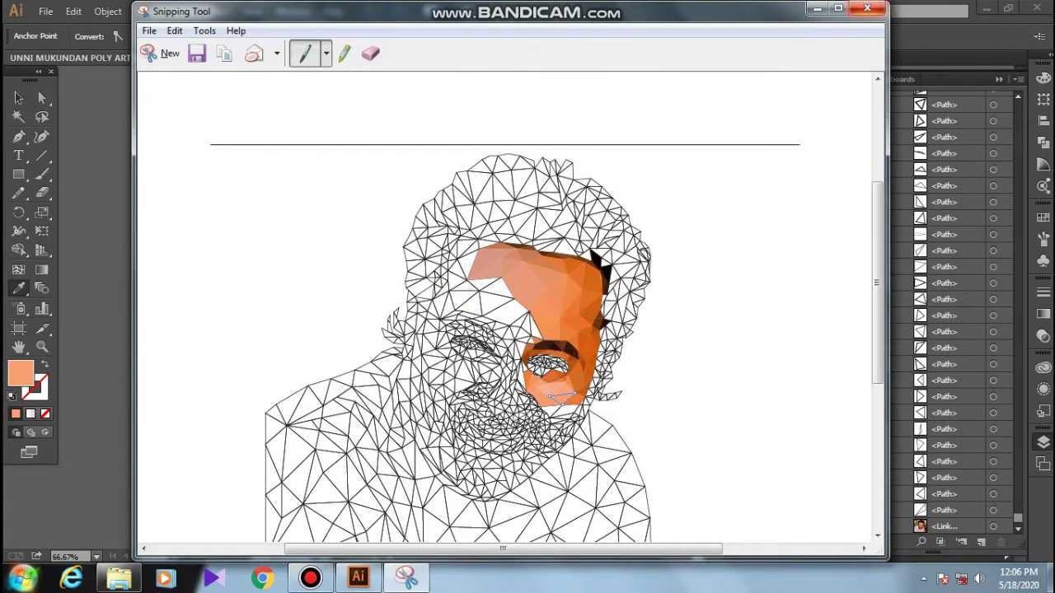
pyautogui.hotkey('alt', 'F4')
pyautogui.scroll(5, 575, 333)
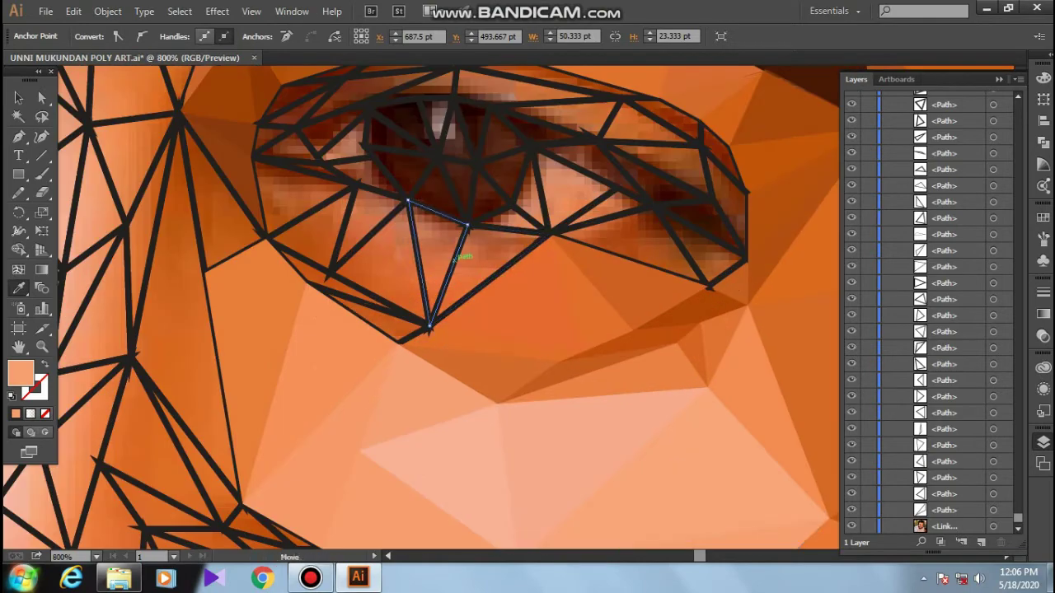
# Step: Fill the lower-lid eye triangles with sampled orange, select the iris facet, and zoom to 4800%
pyautogui.click(372, 233)
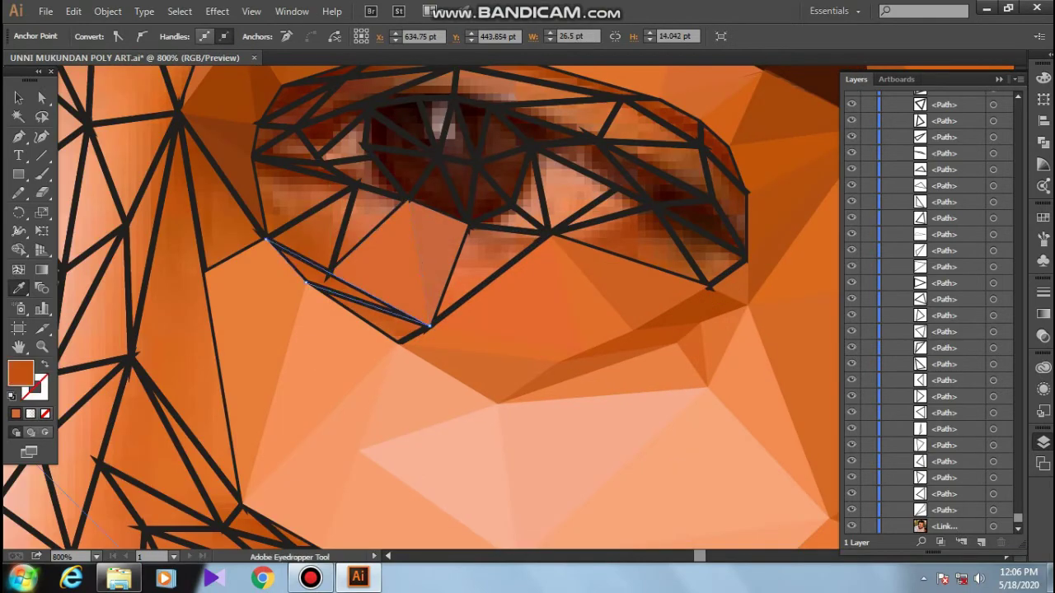
pyautogui.keyDown('ctrl'); pyautogui.click(415, 330); pyautogui.keyUp('ctrl')
pyautogui.click(493, 224)
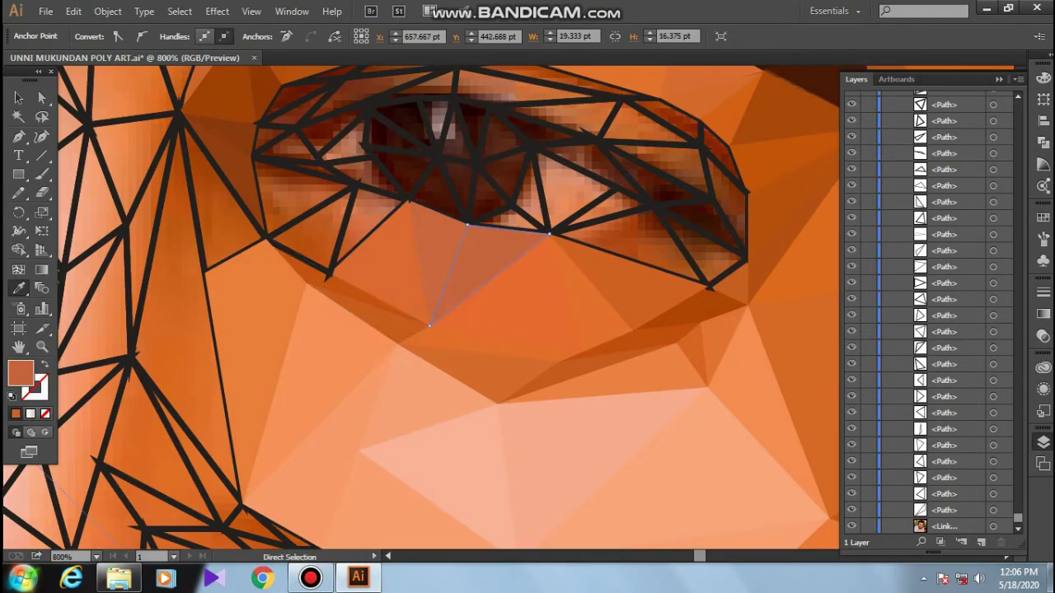
pyautogui.keyDown('ctrl'); pyautogui.click(530, 186); pyautogui.keyUp('ctrl')
pyautogui.click(560, 190)
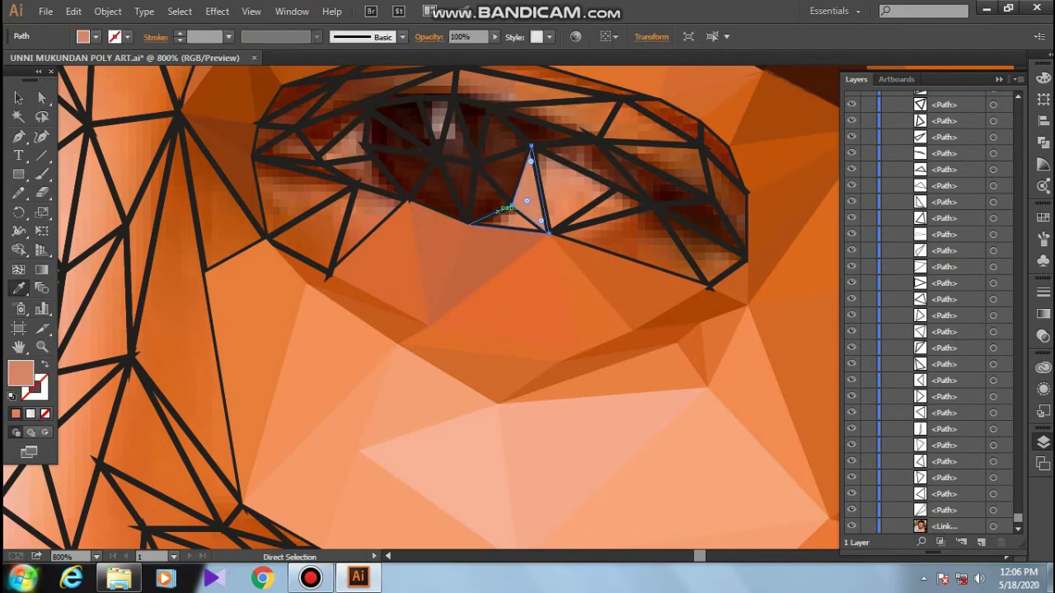
pyautogui.keyDown('ctrl'); pyautogui.click(507, 215); pyautogui.keyUp('ctrl')
pyautogui.keyDown('ctrl'); pyautogui.click(496, 184); pyautogui.keyUp('ctrl')
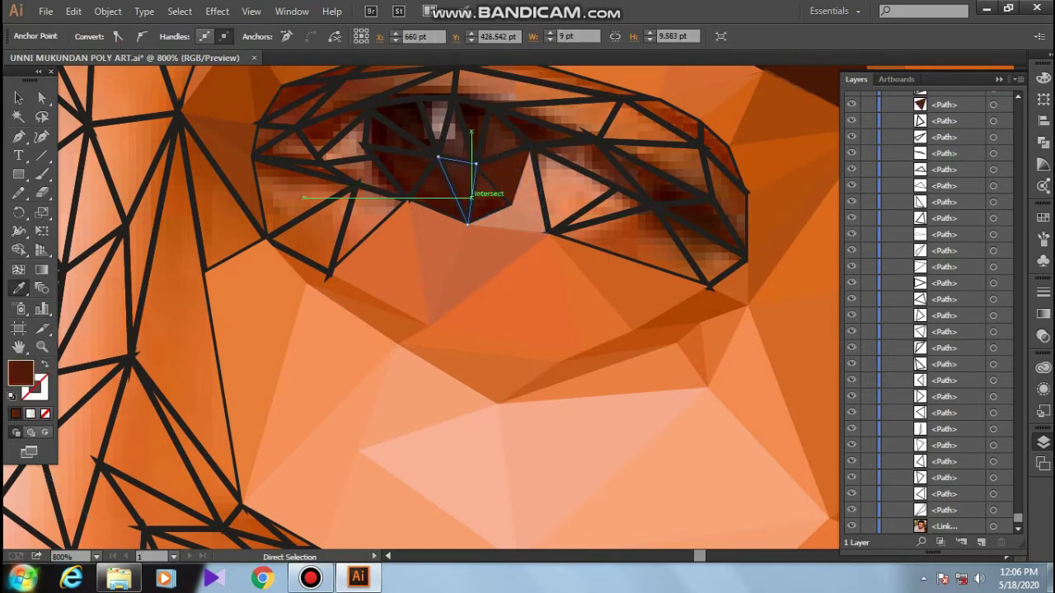
pyautogui.scroll(4, 482, 200)
pyautogui.scroll(1, 482, 201)
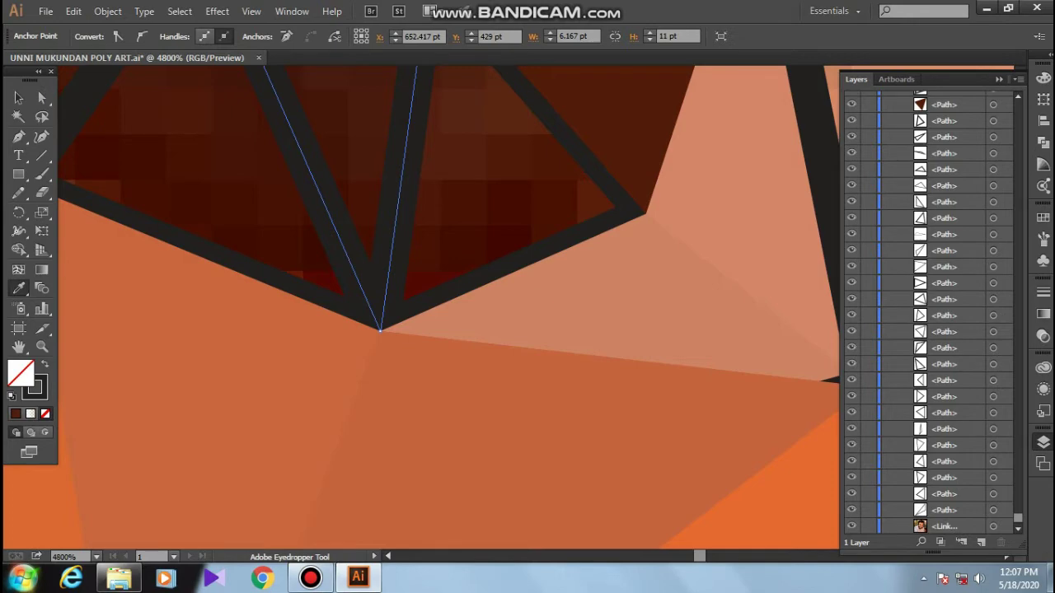
# Step: Fill the first triangle and the left triangle with the photo's dark brown
pyautogui.keyDown('ctrl'); pyautogui.click(377, 316); pyautogui.keyUp('ctrl')
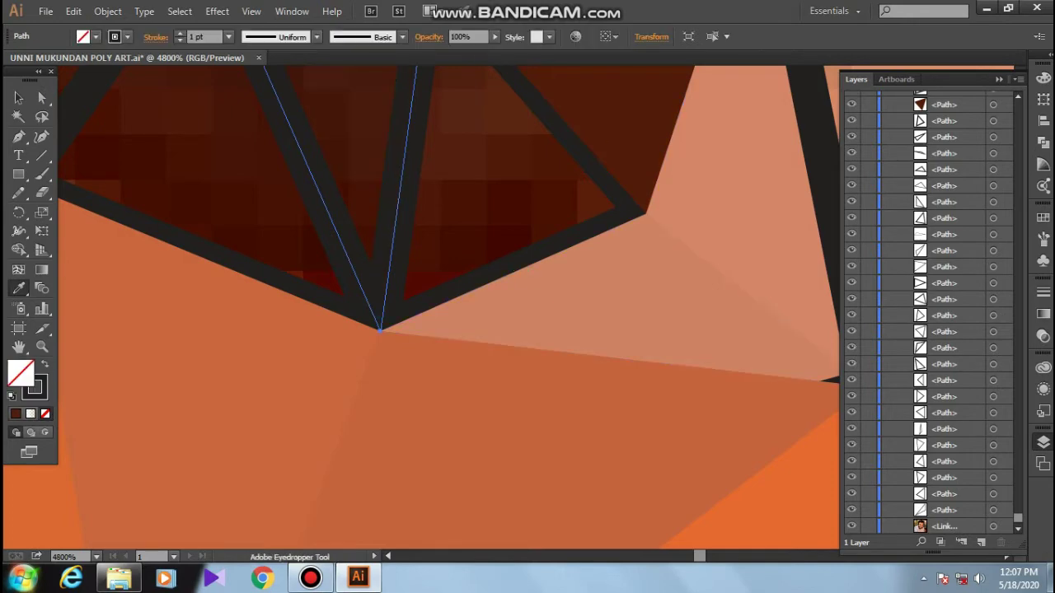
pyautogui.hotkey('ctrl', '-')
pyautogui.click(410, 349)
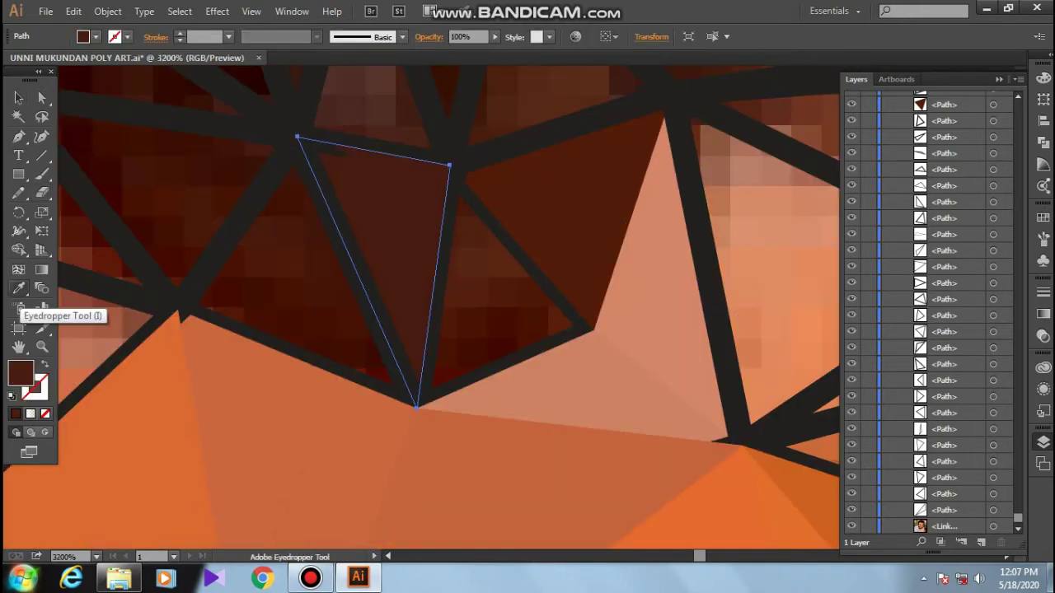
pyautogui.keyDown('ctrl'); pyautogui.click(297, 136); pyautogui.keyUp('ctrl')
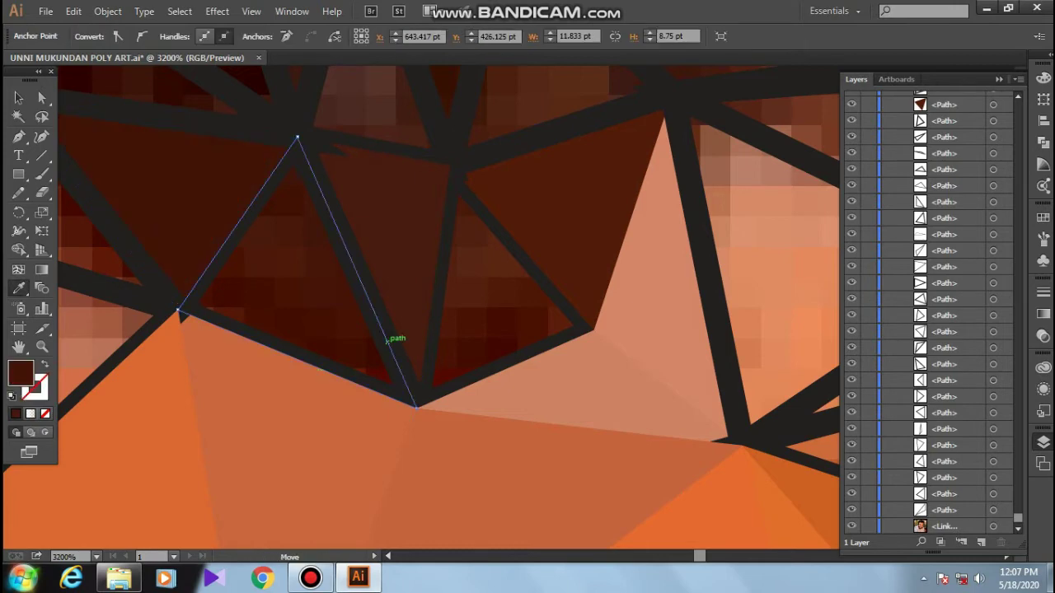
pyautogui.click(385, 339)
# Step: Fill the middle triangle dark brown and move its top corner to meet the neighbouring edge
pyautogui.keyDown('ctrl'); pyautogui.click(550, 279); pyautogui.keyUp('ctrl')
pyautogui.hotkey('ctrl', '+')
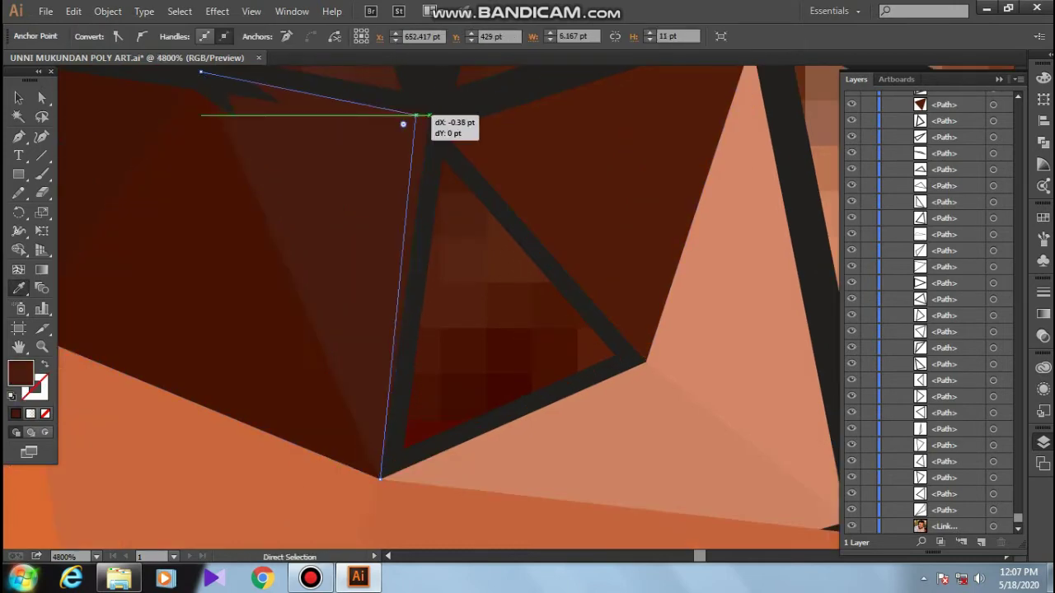
pyautogui.keyDown('ctrl'); pyautogui.click(428, 117); pyautogui.keyUp('ctrl')
pyautogui.click(429, 115)
pyautogui.keyDown('ctrl'); pyautogui.click(429, 115); pyautogui.keyUp('ctrl')
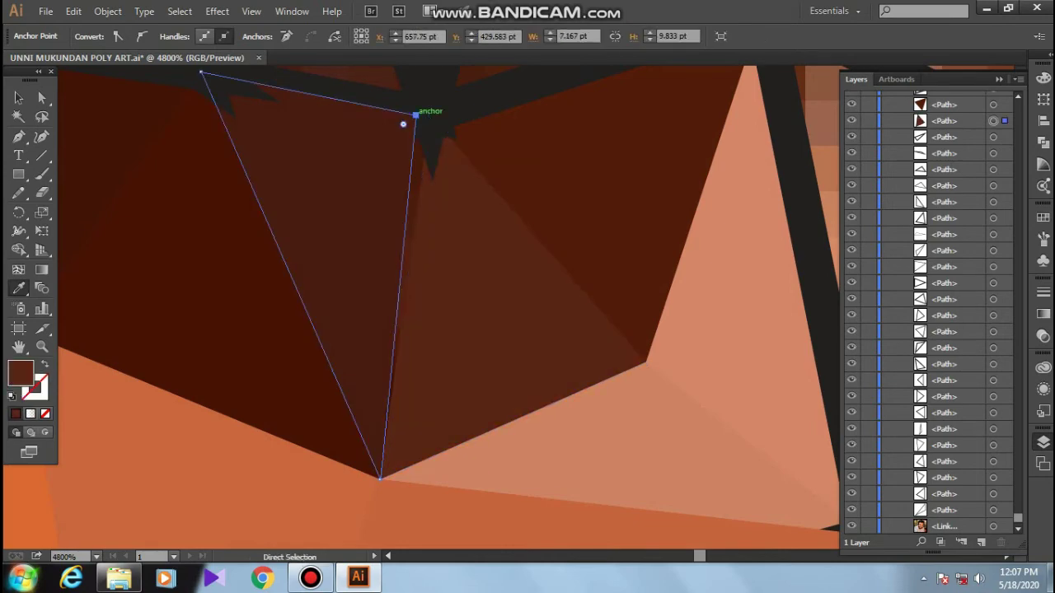
pyautogui.moveTo(412, 118)
pyautogui.mouseDown()
pyautogui.moveTo(429, 113)
pyautogui.moveTo(434, 281)
pyautogui.mouseUp()
# Step: Fill the upper-right and left triangles with browns sampled from the photo
pyautogui.scroll(-2, 428, 113)
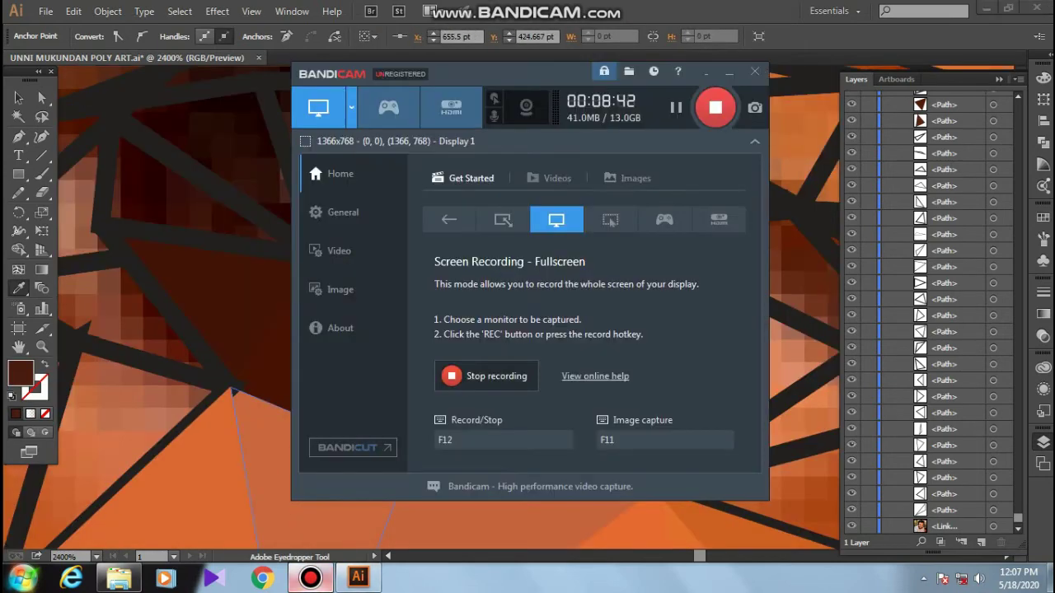
pyautogui.keyDown('ctrl'); pyautogui.click(537, 151); pyautogui.keyUp('ctrl')
pyautogui.click(569, 165)
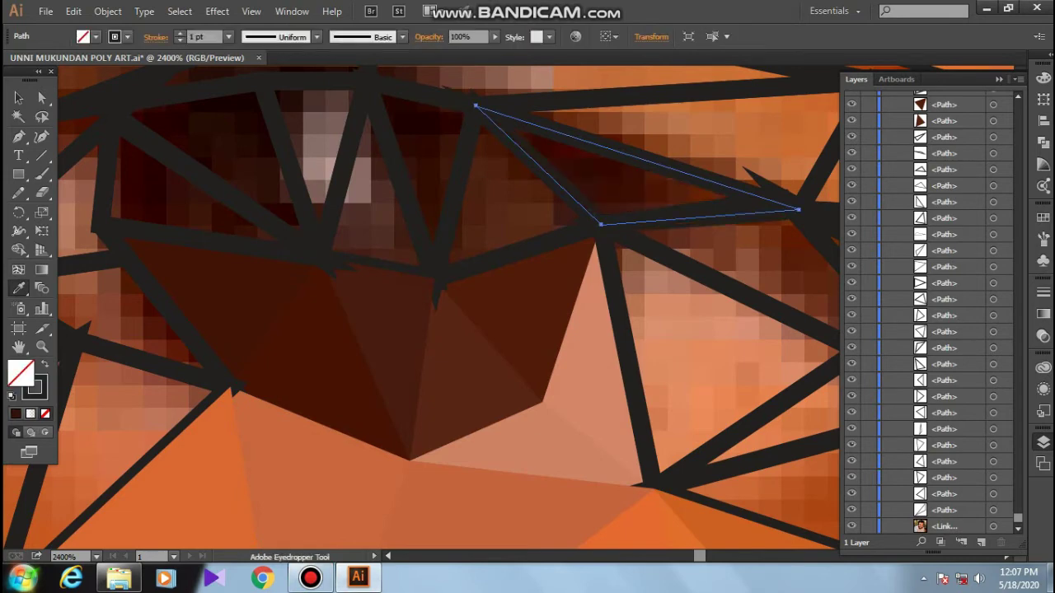
pyautogui.keyDown('ctrl'); pyautogui.click(466, 121); pyautogui.keyUp('ctrl')
pyautogui.click(494, 347)
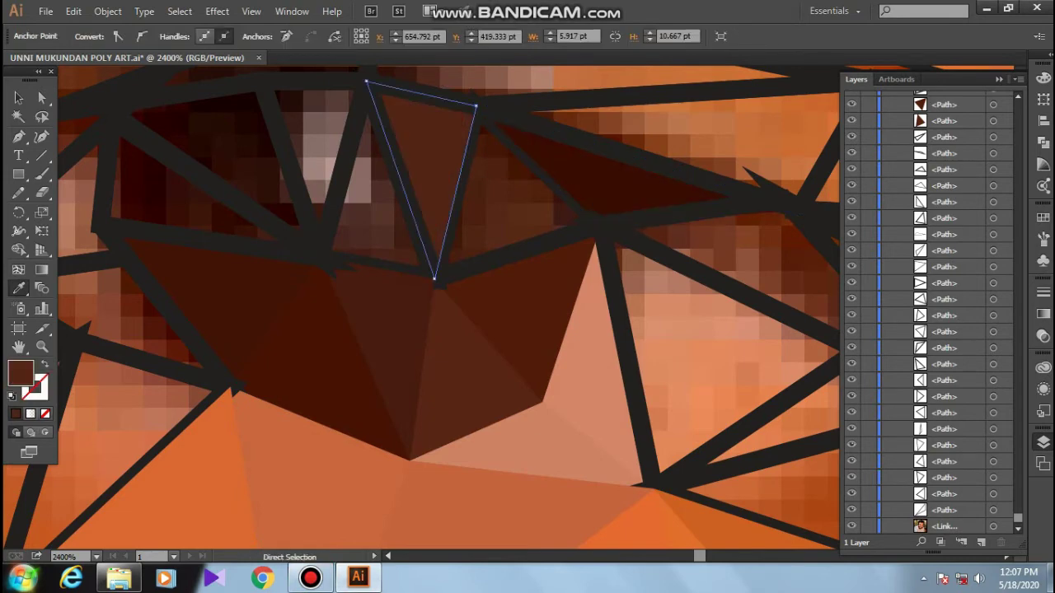
# Step: Fill the upper-middle triangle pale pink and the upper-left triangle near-black
pyautogui.click(349, 157)
pyautogui.keyDown('ctrl'); pyautogui.click(289, 149); pyautogui.keyUp('ctrl')
pyautogui.click(190, 164)
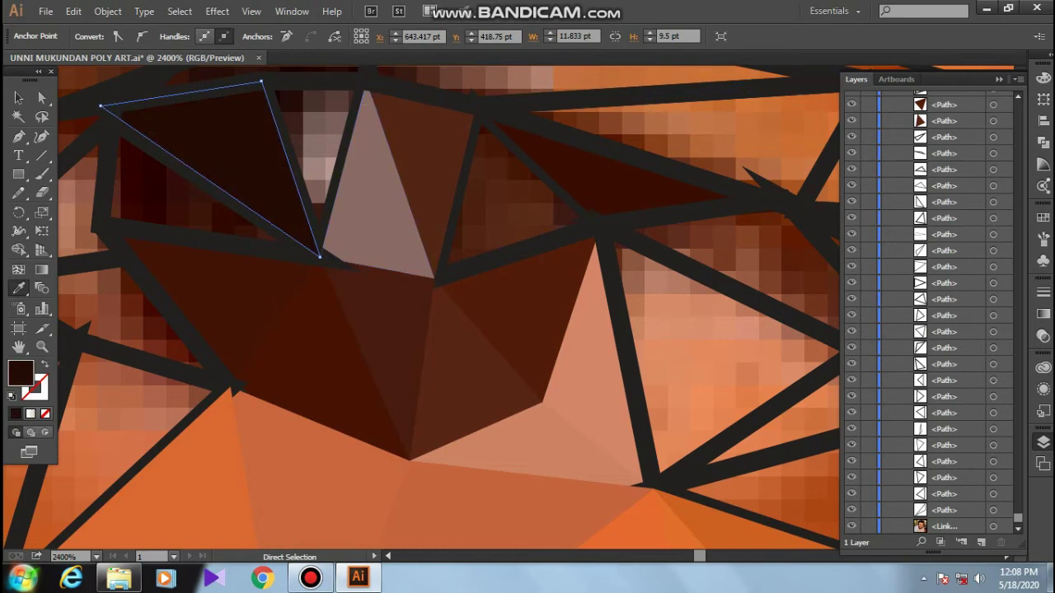
pyautogui.scroll(2, 340, 98)
pyautogui.hscroll(-3, 445, 309)
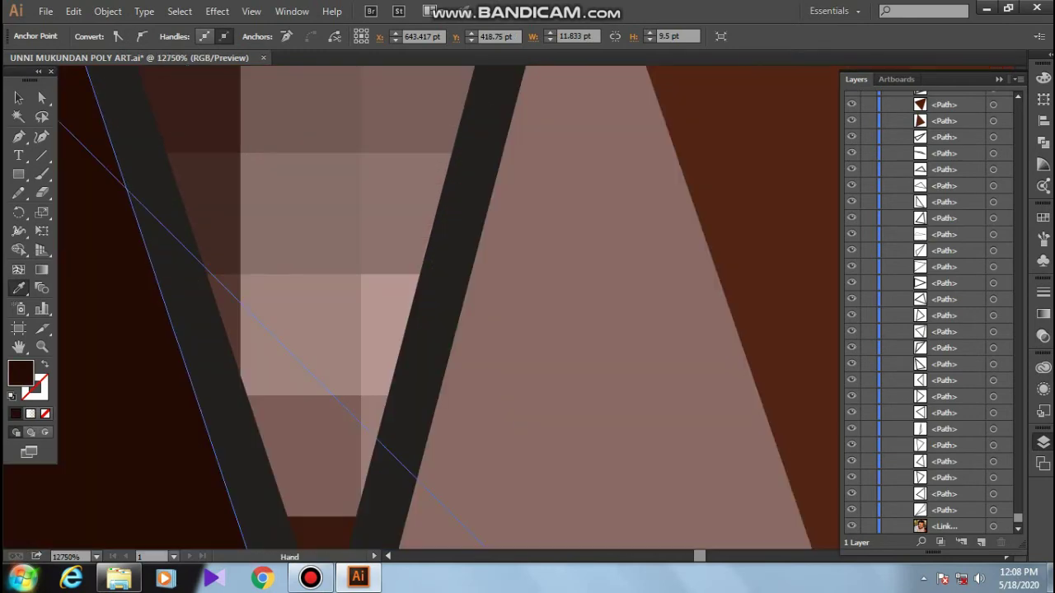
pyautogui.scroll(3, 445, 309)
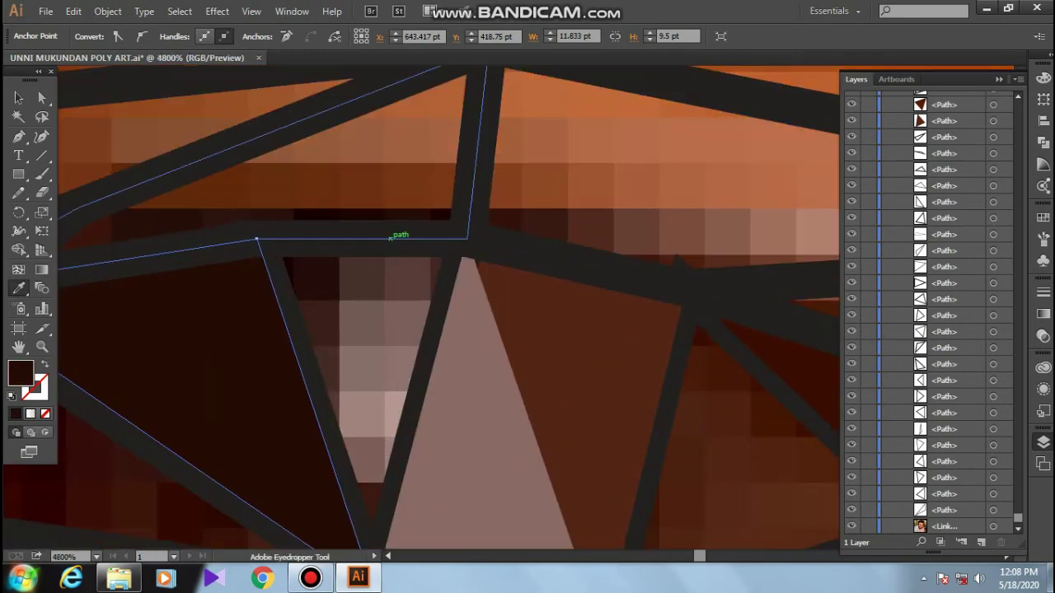
pyautogui.scroll(-3, 494, 280)
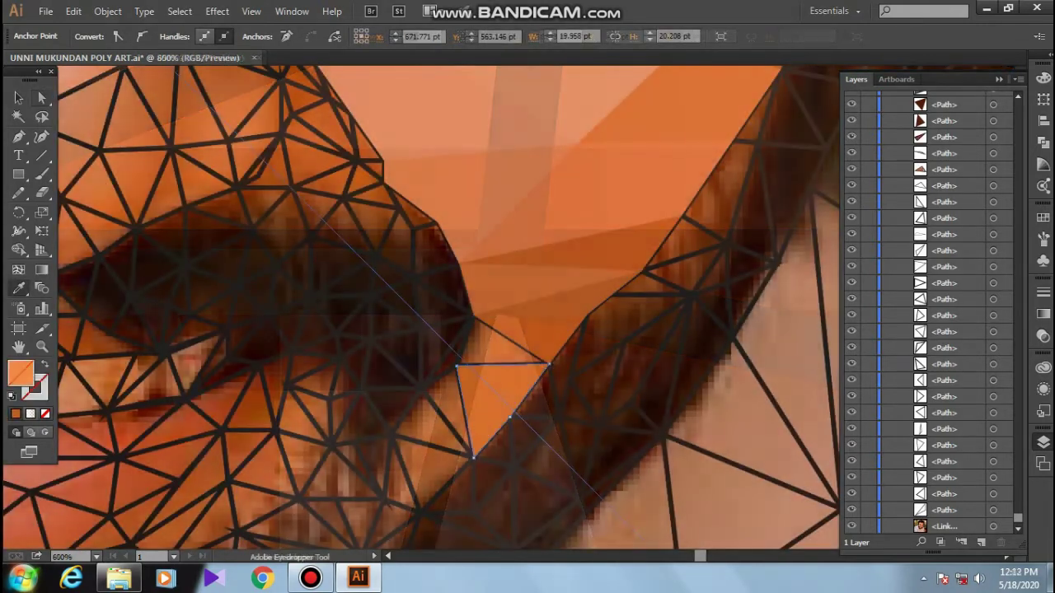
# Step: Fill a small triangle with sampled orange and two triangles near the orange tip brown
pyautogui.click(430, 445)
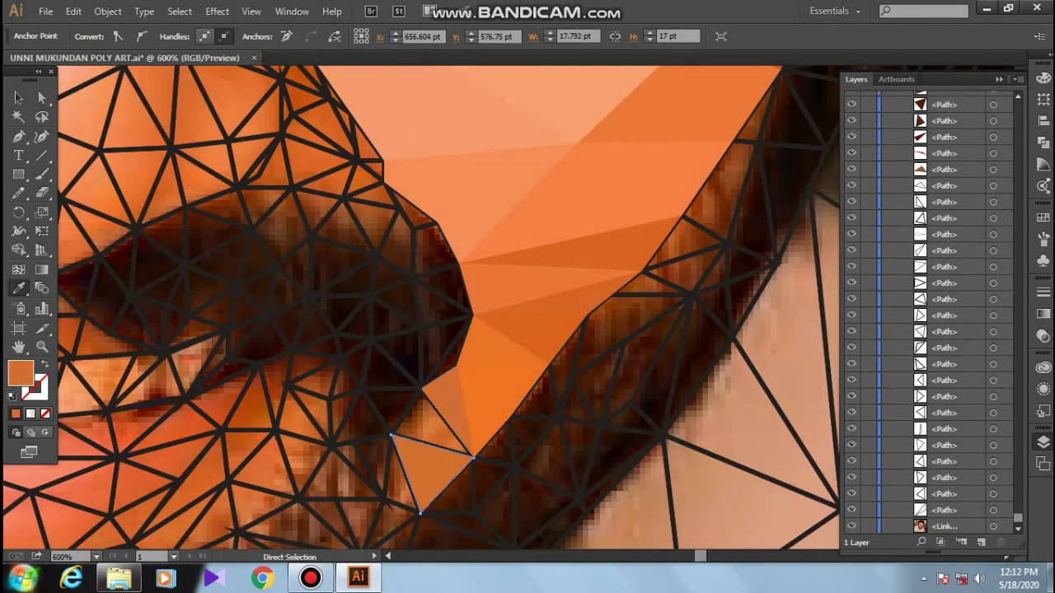
pyautogui.click(388, 475)
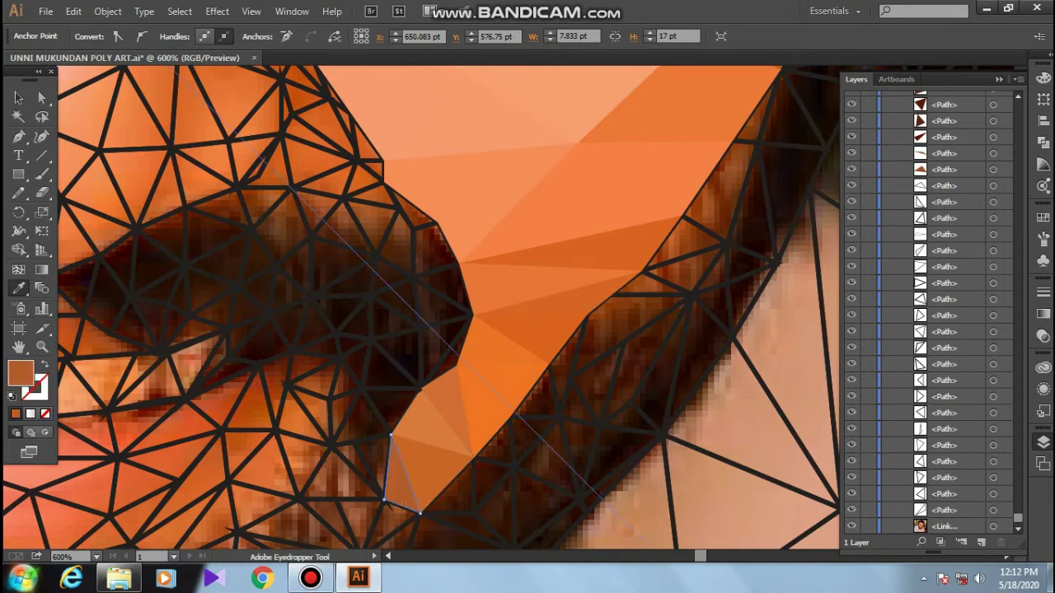
pyautogui.scroll(-3, 388, 474)
pyautogui.click(437, 357)
pyautogui.click(468, 378)
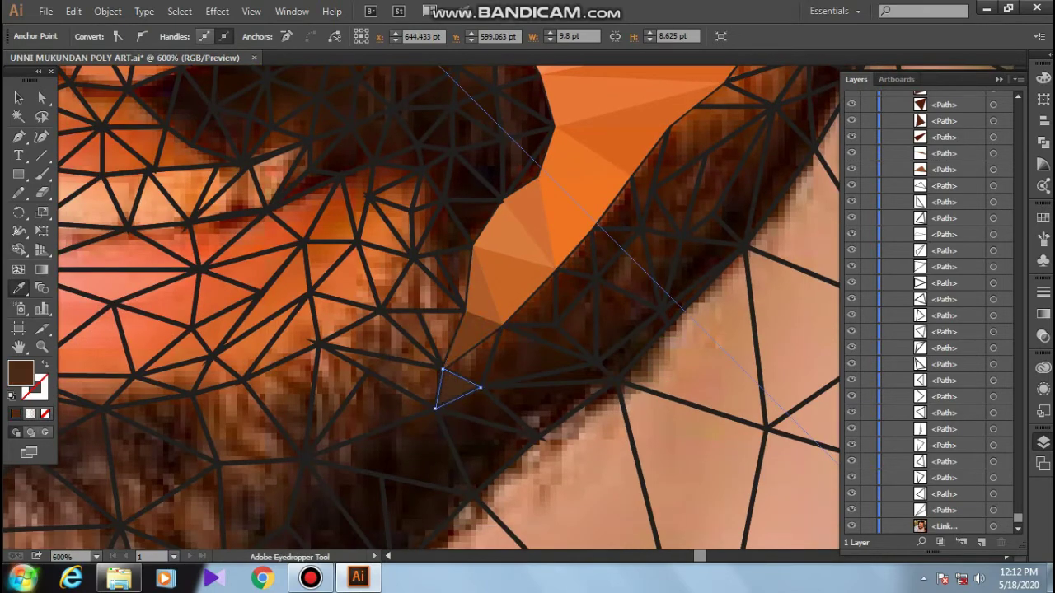
pyautogui.keyDown('ctrl'); pyautogui.click(527, 354); pyautogui.keyUp('ctrl')
pyautogui.click(463, 378)
# Step: Fill the right triangle and then the left triangle with the same sampled dark brown
pyautogui.click(471, 346)
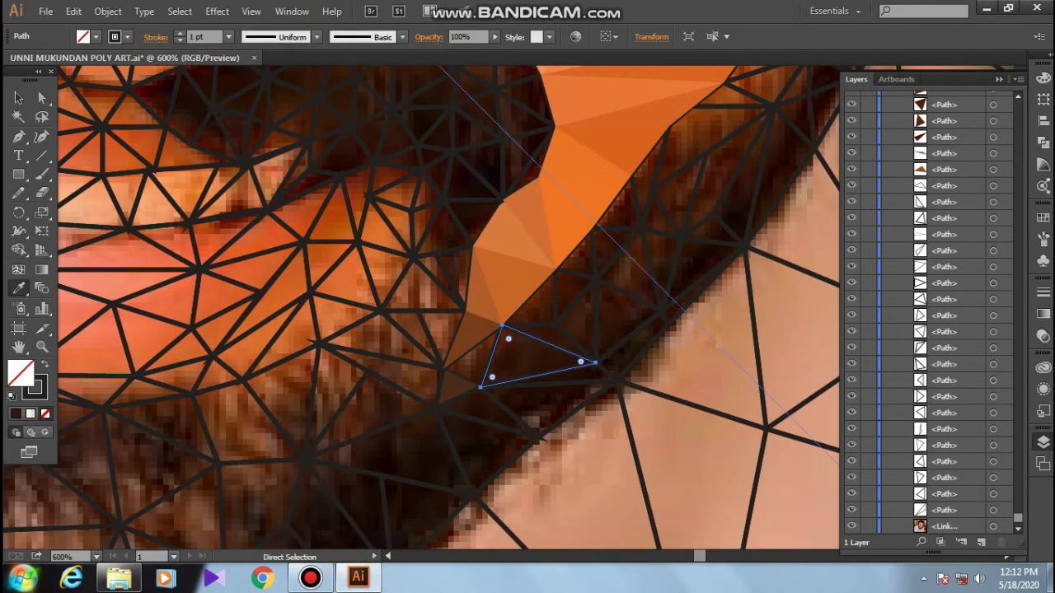
pyautogui.scroll(4, 490, 365)
pyautogui.click(568, 330)
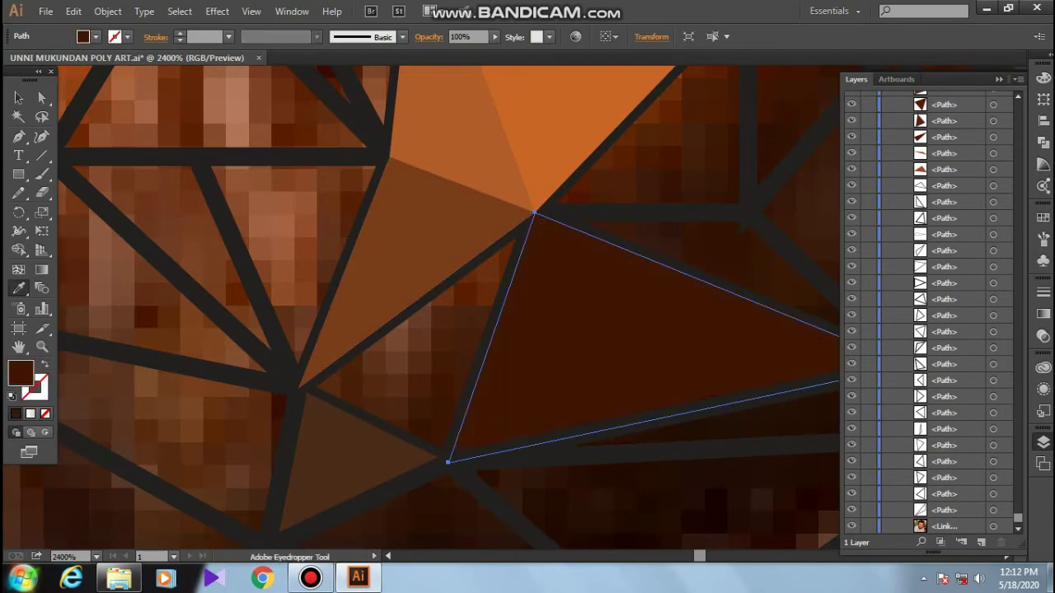
pyautogui.press('a')
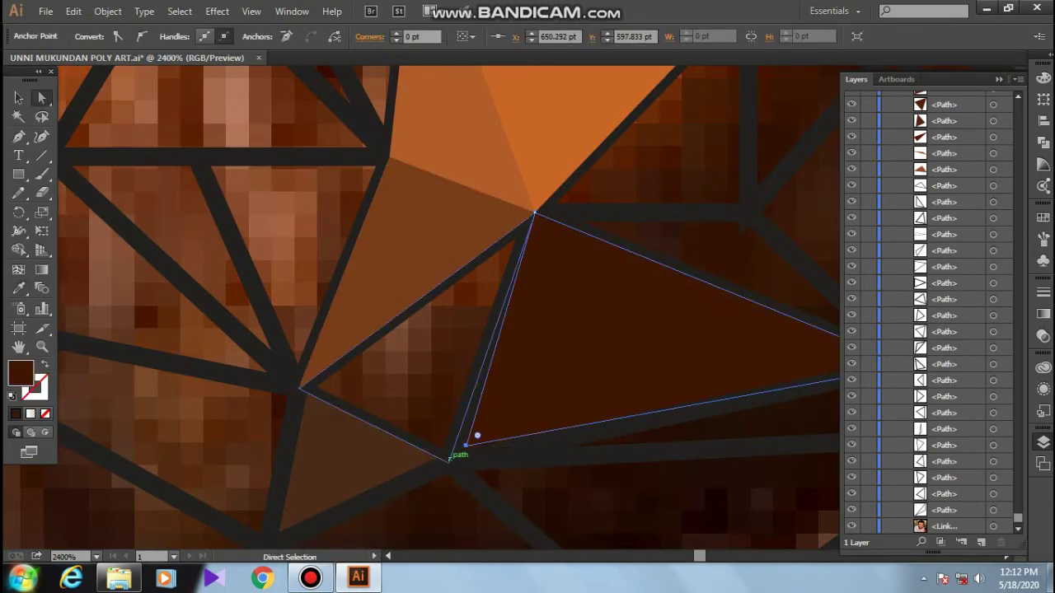
pyautogui.click(452, 456)
pyautogui.press('i')
pyautogui.click(474, 437)
# Step: Fill the unfilled triangle above the dark one with the sampled dark colour
pyautogui.press('a')
pyautogui.keyDown('shift'); pyautogui.click(470, 438); pyautogui.keyUp('shift')
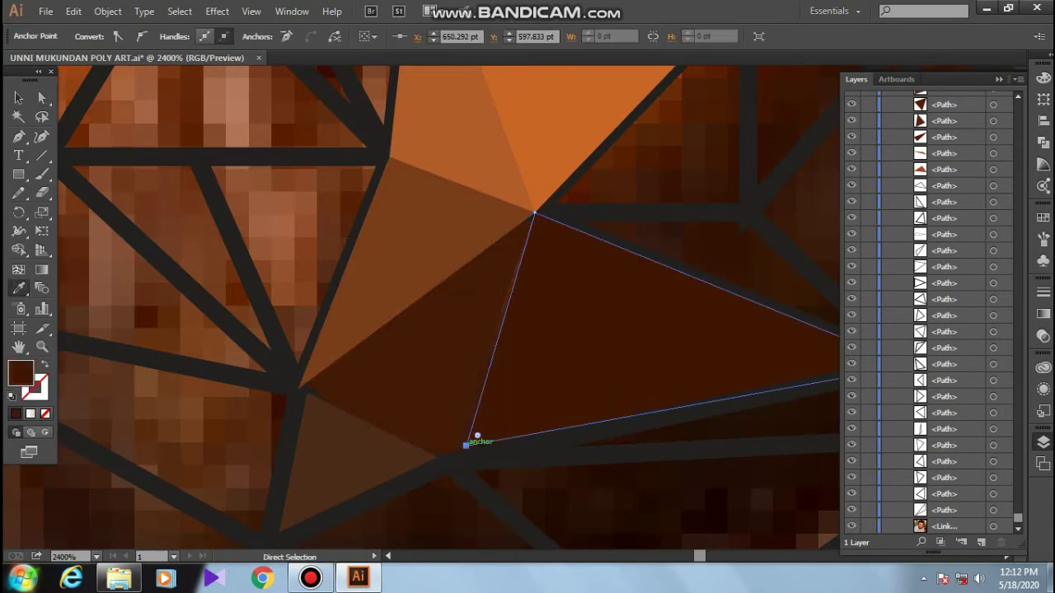
pyautogui.press('i')
pyautogui.scroll(-3, 336, 406)
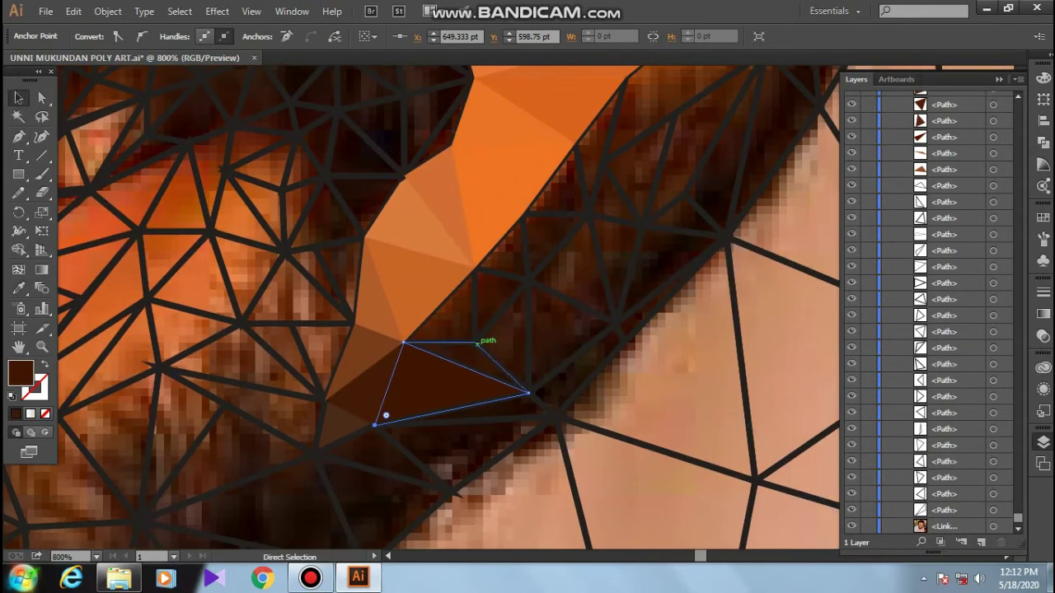
pyautogui.keyDown('ctrl'); pyautogui.click(452, 341); pyautogui.keyUp('ctrl')
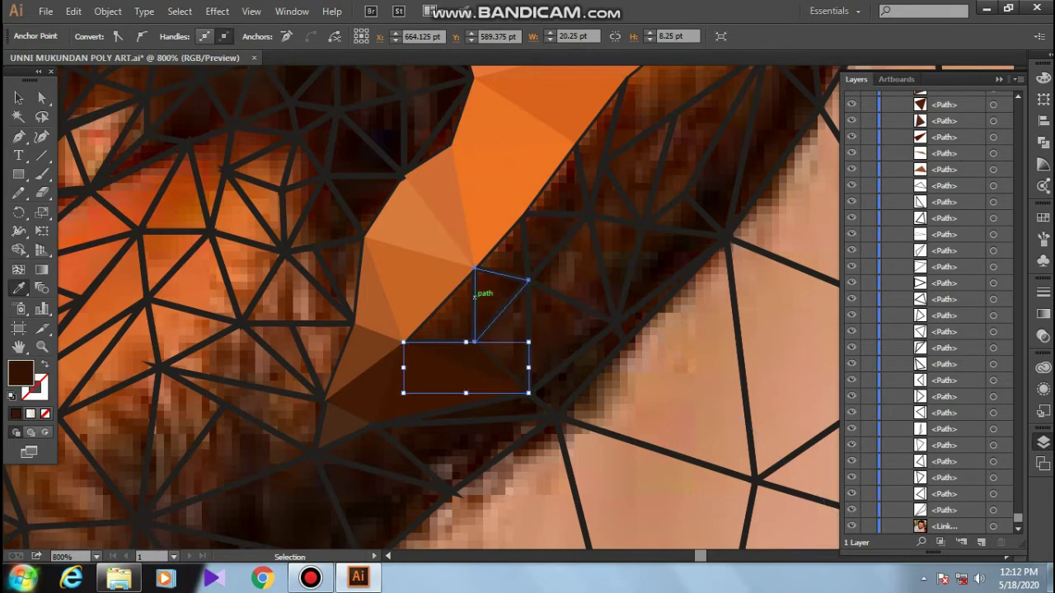
pyautogui.click(474, 295)
pyautogui.scroll(4, 469, 316)
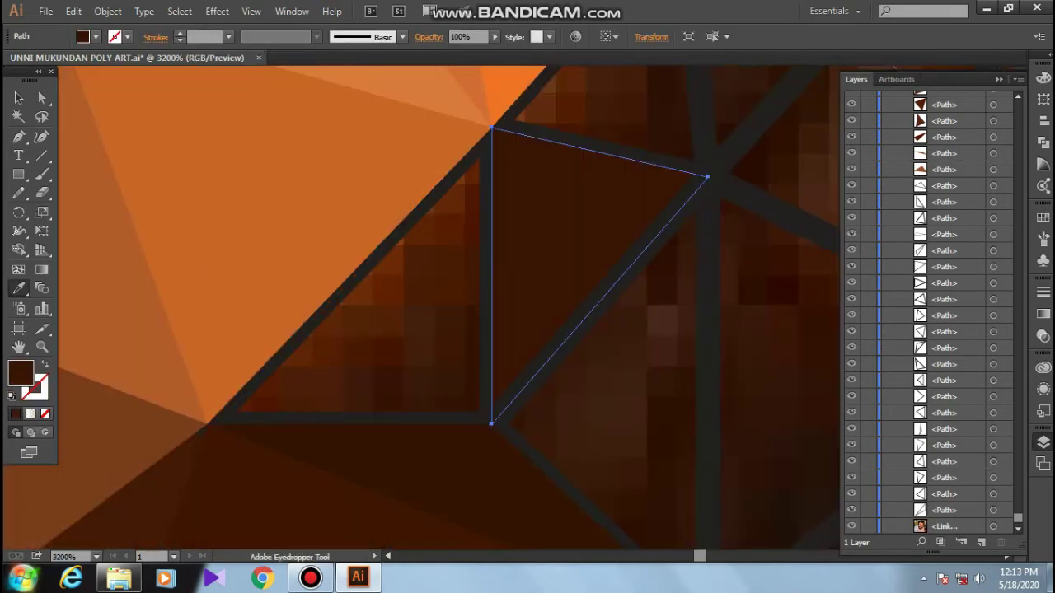
# Step: Fill the triangle left of the vertex with sampled dark brown
pyautogui.press('ctrl')
pyautogui.keyDown('ctrl'); pyautogui.click(707, 400); pyautogui.keyUp('ctrl')
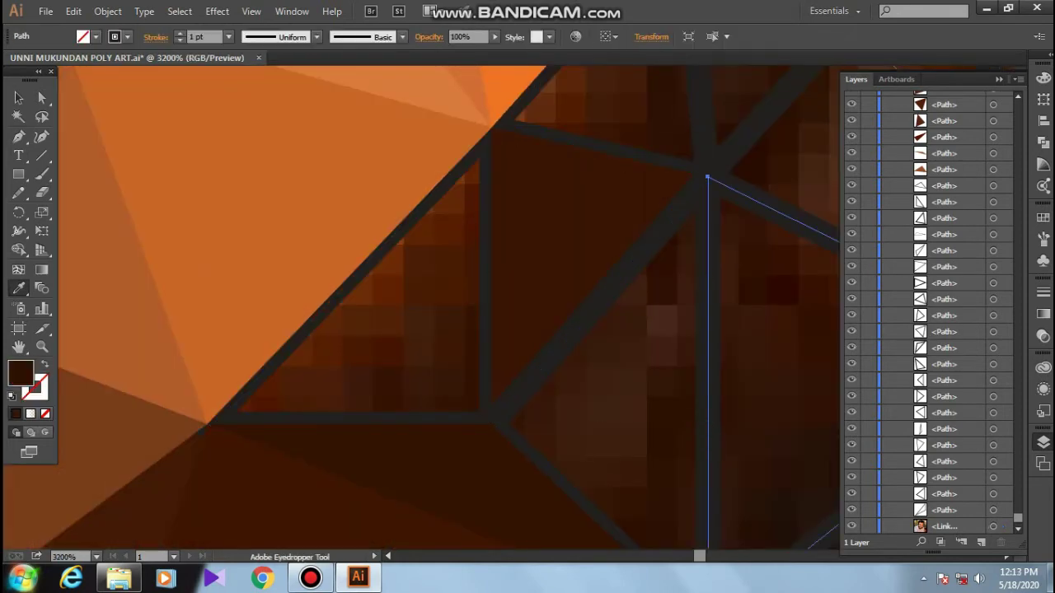
pyautogui.scroll(-1, 628, 420)
pyautogui.keyDown('ctrl'); pyautogui.click(568, 377); pyautogui.keyUp('ctrl')
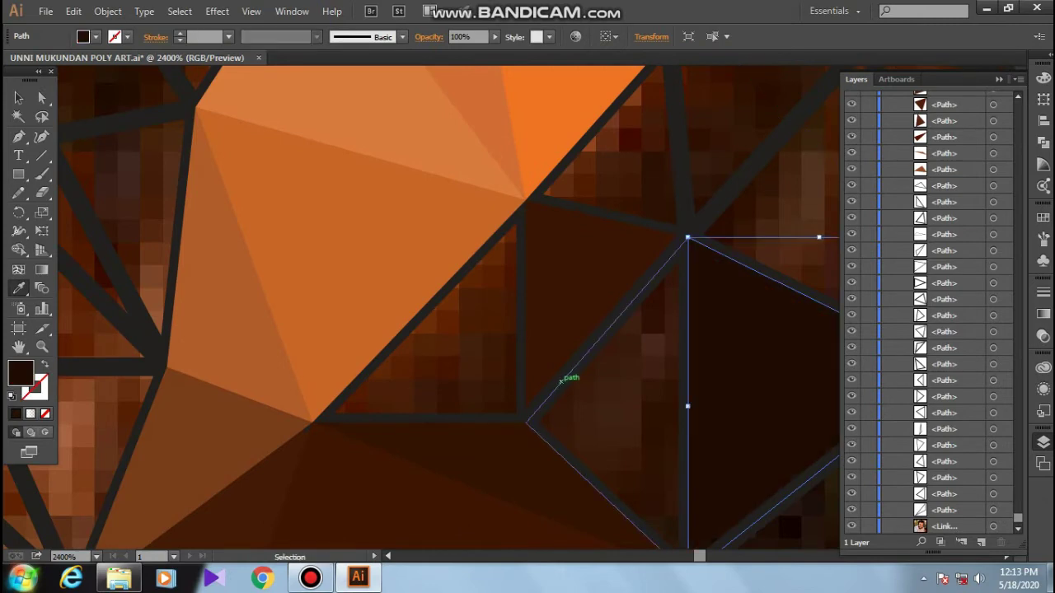
pyautogui.click(649, 410)
pyautogui.scroll(-3, 649, 411)
pyautogui.moveTo(649, 410); pyautogui.dragTo(613, 351)
# Step: Fill the larger triangle and the upper-right triangle in the shadow band with dark brown
pyautogui.keyDown('ctrl'); pyautogui.click(651, 252); pyautogui.keyUp('ctrl')
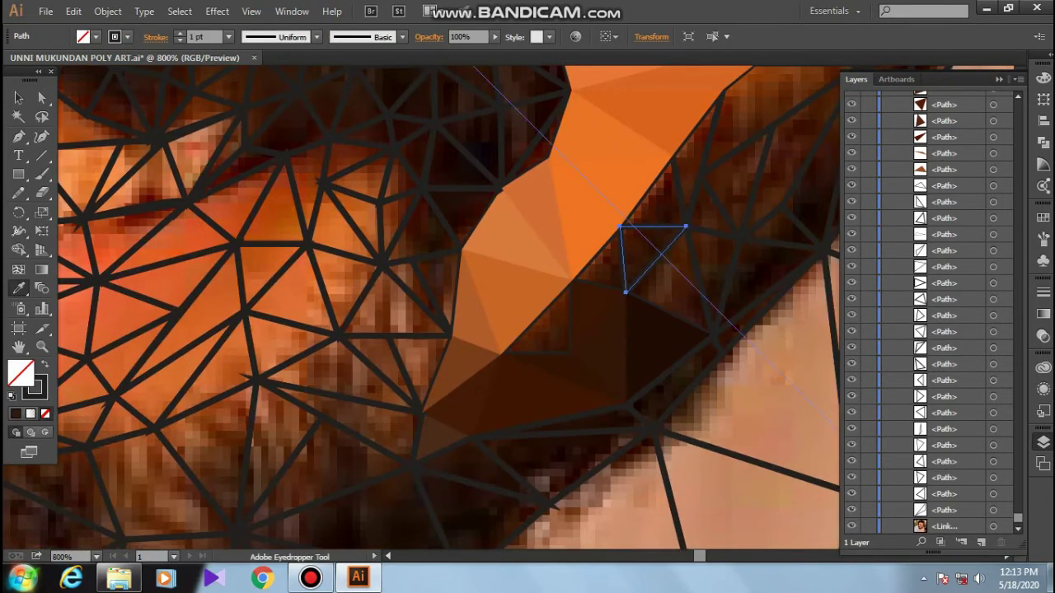
pyautogui.keyDown('ctrl'); pyautogui.click(603, 350); pyautogui.keyUp('ctrl')
pyautogui.keyDown('ctrl'); pyautogui.click(623, 254); pyautogui.keyUp('ctrl')
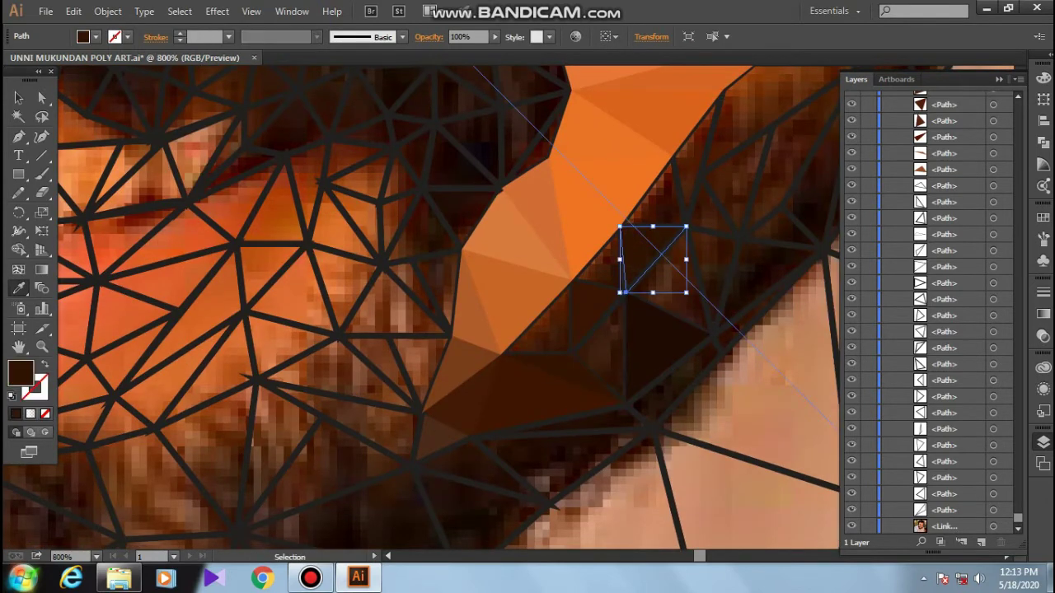
pyautogui.keyDown('ctrl'); pyautogui.click(693, 281); pyautogui.keyUp('ctrl')
pyautogui.click(660, 322)
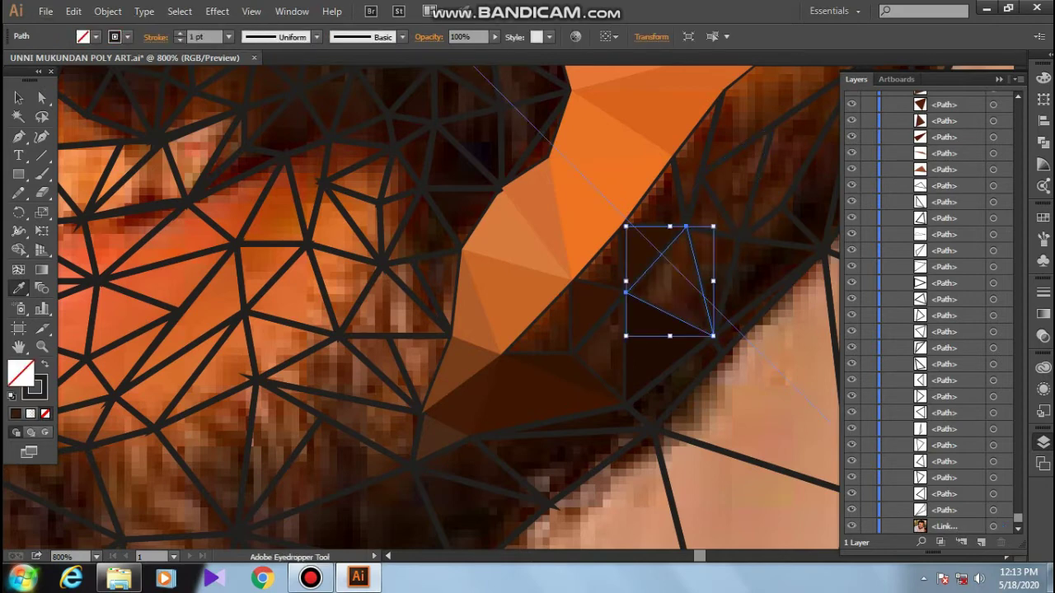
pyautogui.keyDown('ctrl'); pyautogui.click(716, 200); pyautogui.keyUp('ctrl')
pyautogui.click(726, 189)
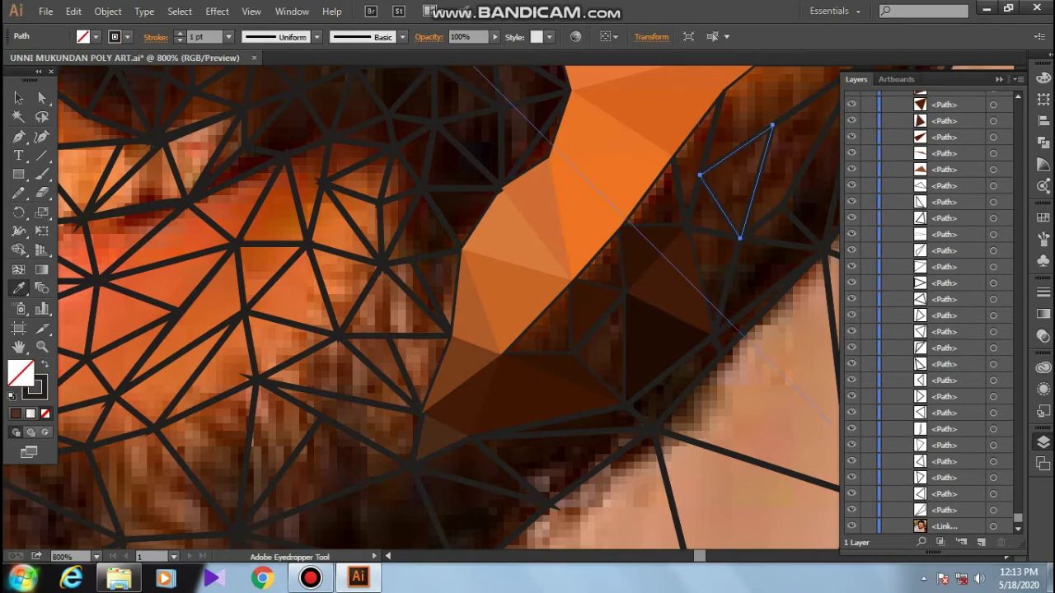
pyautogui.hotkey('ctrl', '-')
pyautogui.hotkey('ctrl', '-')
pyautogui.hotkey('ctrl', '-')
# Step: Fill the small triangles and the two adjacent quads with orange sampled from the photo
pyautogui.keyDown('alt'); pyautogui.scroll(2, 540, 235); pyautogui.keyUp('alt')
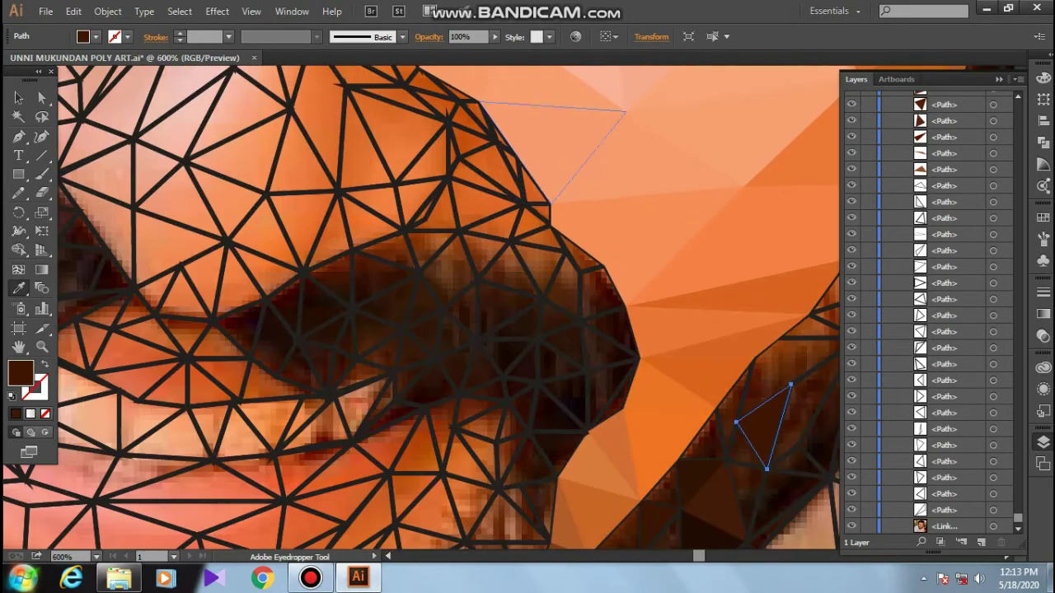
pyautogui.keyDown('ctrl'); pyautogui.click(534, 190); pyautogui.keyUp('ctrl')
pyautogui.click(537, 213)
pyautogui.keyDown('alt'); pyautogui.scroll(4, 540, 212); pyautogui.keyUp('alt')
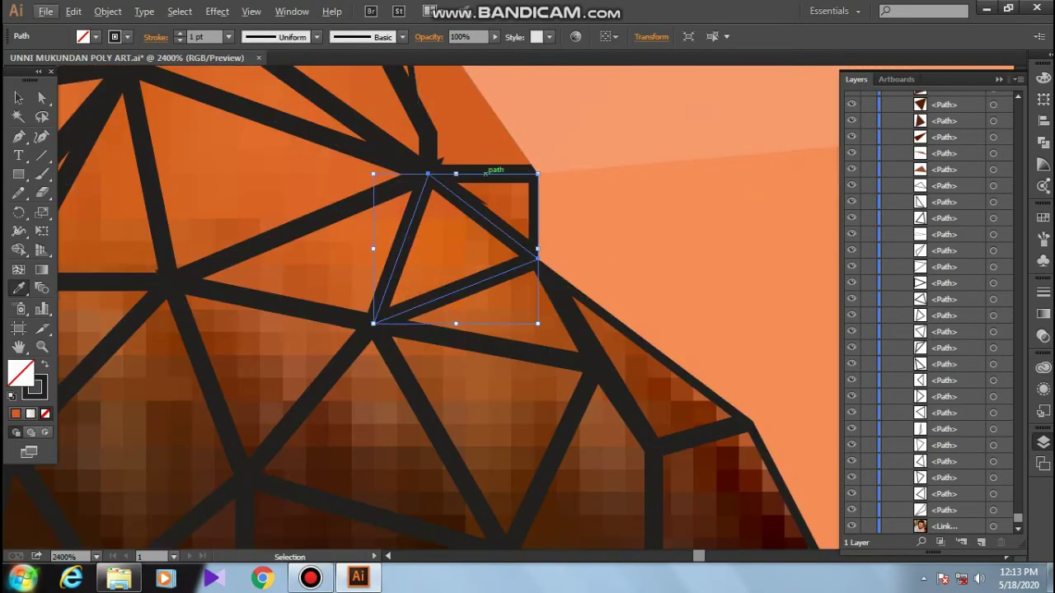
pyautogui.click(540, 213)
pyautogui.keyDown('ctrl'); pyautogui.click(306, 223); pyautogui.keyUp('ctrl')
pyautogui.click(428, 175)
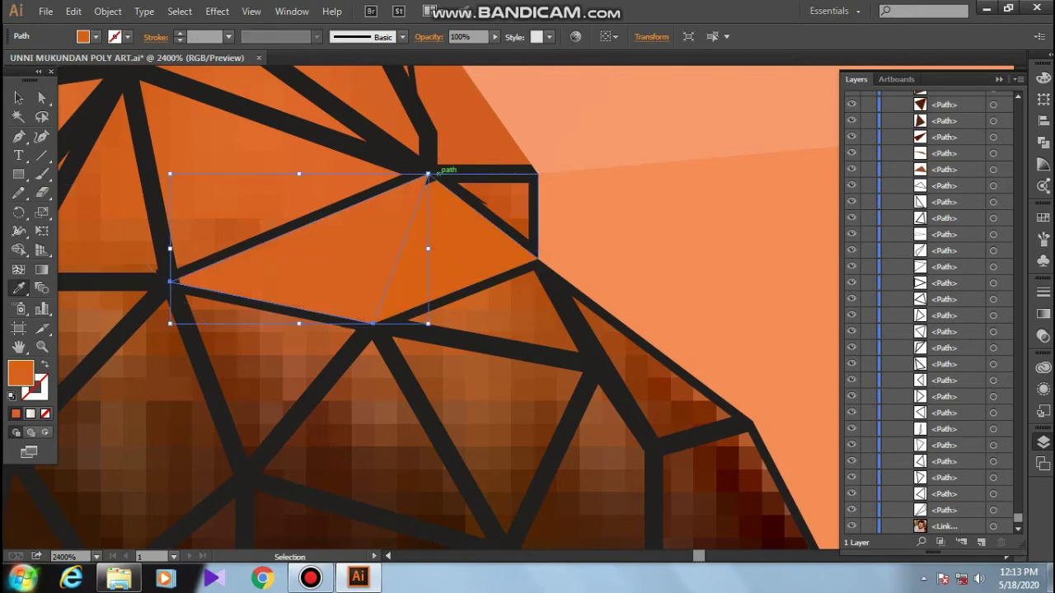
# Step: Fill the next triangles along the edge orange, with a smaller one in darker orange
pyautogui.keyDown('ctrl'); pyautogui.click(432, 179); pyautogui.keyUp('ctrl')
pyautogui.click(428, 177)
pyautogui.keyDown('ctrl'); pyautogui.click(428, 175); pyautogui.keyUp('ctrl')
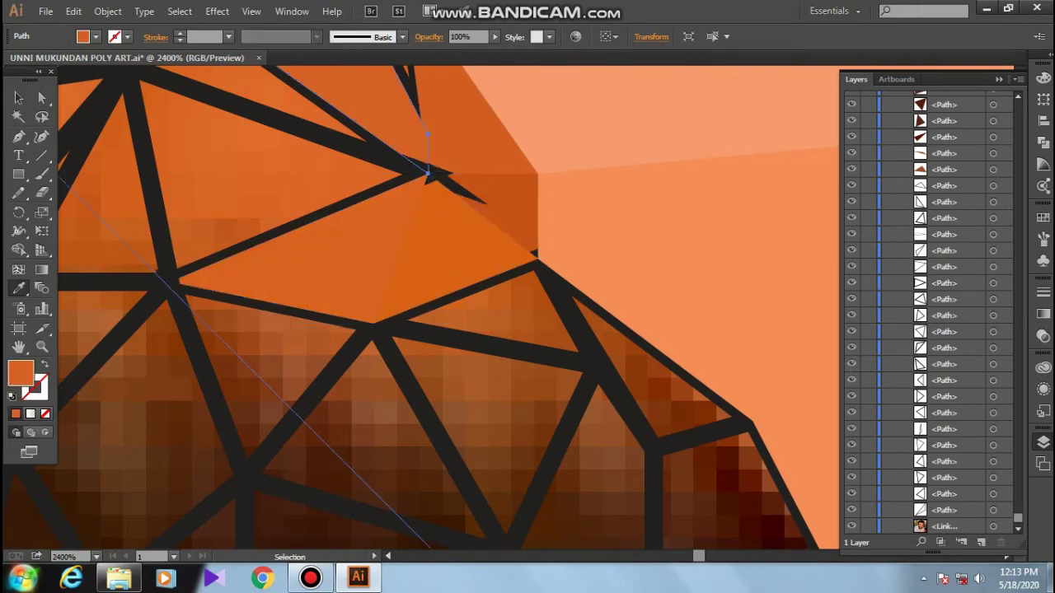
pyautogui.moveTo(428, 173); pyautogui.dragTo(479, 424)
pyautogui.click(422, 211)
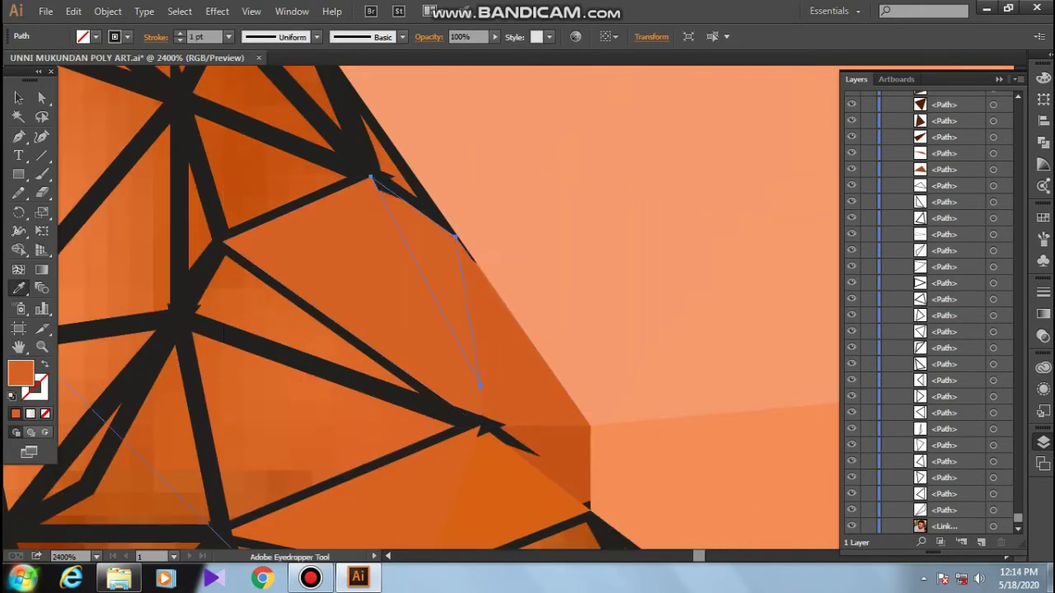
pyautogui.keyDown('ctrl'); pyautogui.click(278, 346); pyautogui.keyUp('ctrl')
pyautogui.keyDown('ctrl'); pyautogui.click(216, 263); pyautogui.keyUp('ctrl')
pyautogui.click(216, 269)
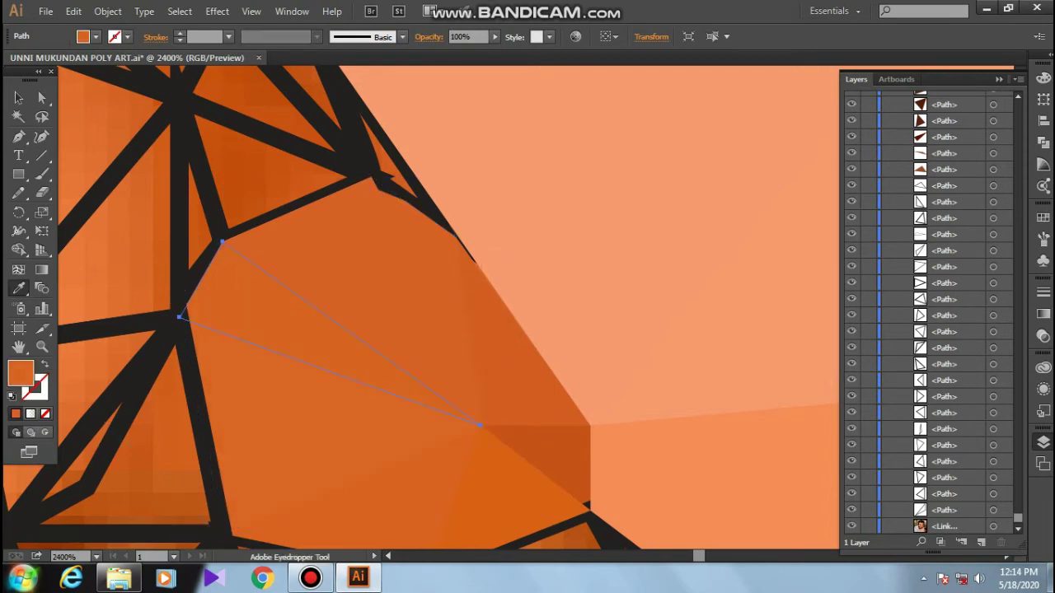
pyautogui.keyDown('ctrl'); pyautogui.click(330, 224); pyautogui.keyUp('ctrl')
# Step: Undo a light peach fill on the sliver triangle and colour the shape left of the vertex darker orange
pyautogui.moveTo(329, 223); pyautogui.dragTo(377, 411)
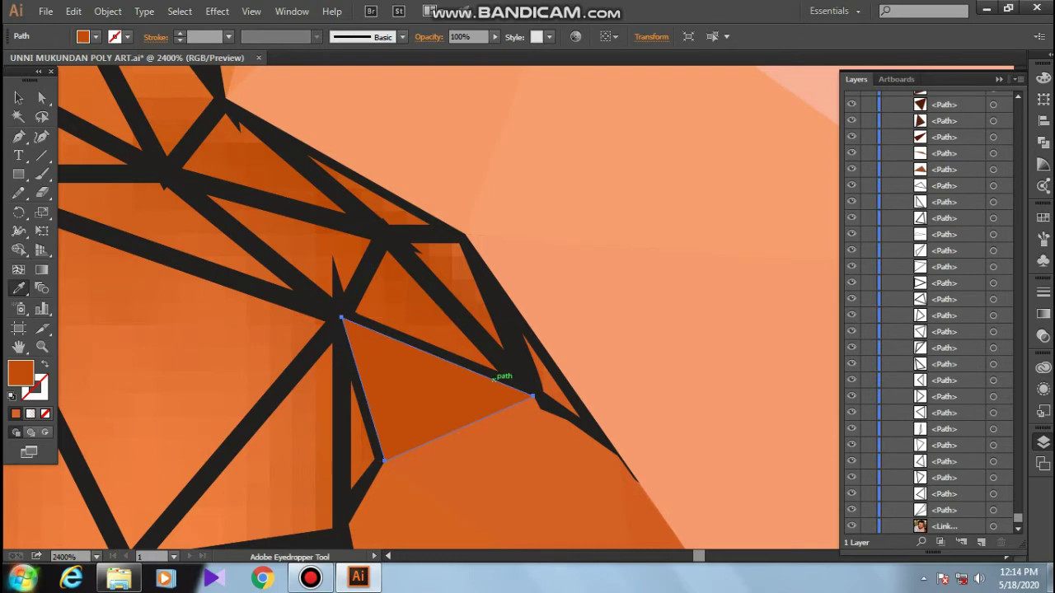
pyautogui.keyDown('ctrl'); pyautogui.click(496, 306); pyautogui.keyUp('ctrl')
pyautogui.click(528, 272)
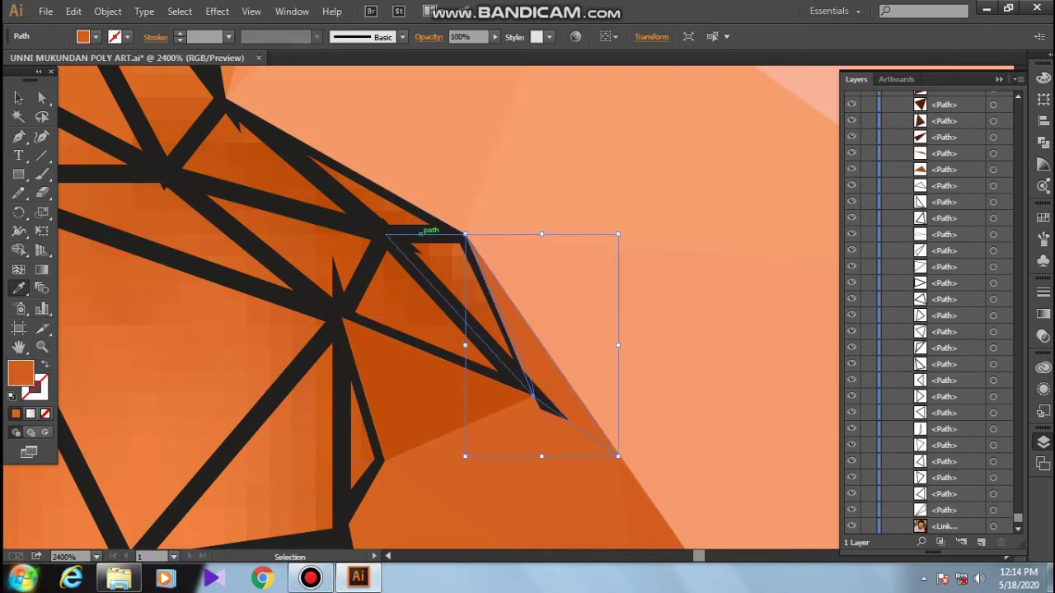
pyautogui.hotkey('ctrl', 'z')
pyautogui.keyDown('ctrl'); pyautogui.click(349, 200); pyautogui.keyUp('ctrl')
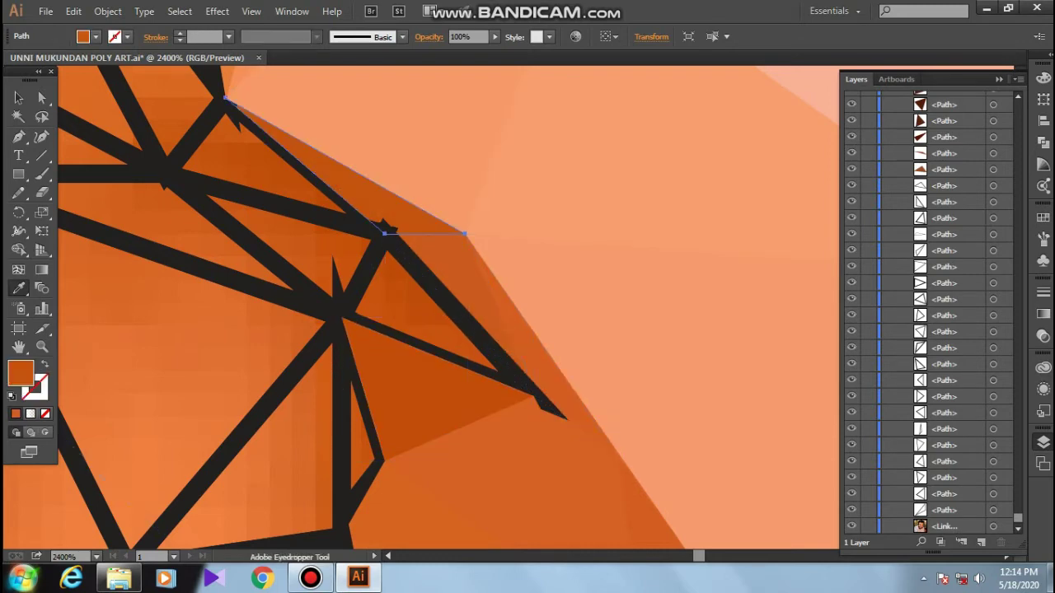
pyautogui.scroll(3, 305, 131)
pyautogui.hscroll(-3, 305, 130)
pyautogui.click(353, 200)
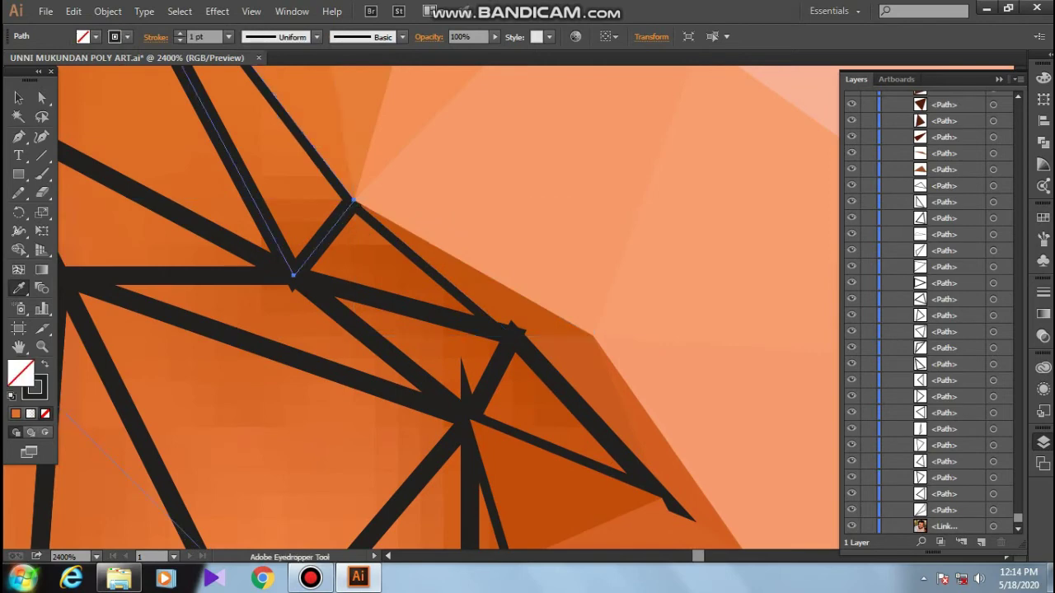
pyautogui.click(353, 278)
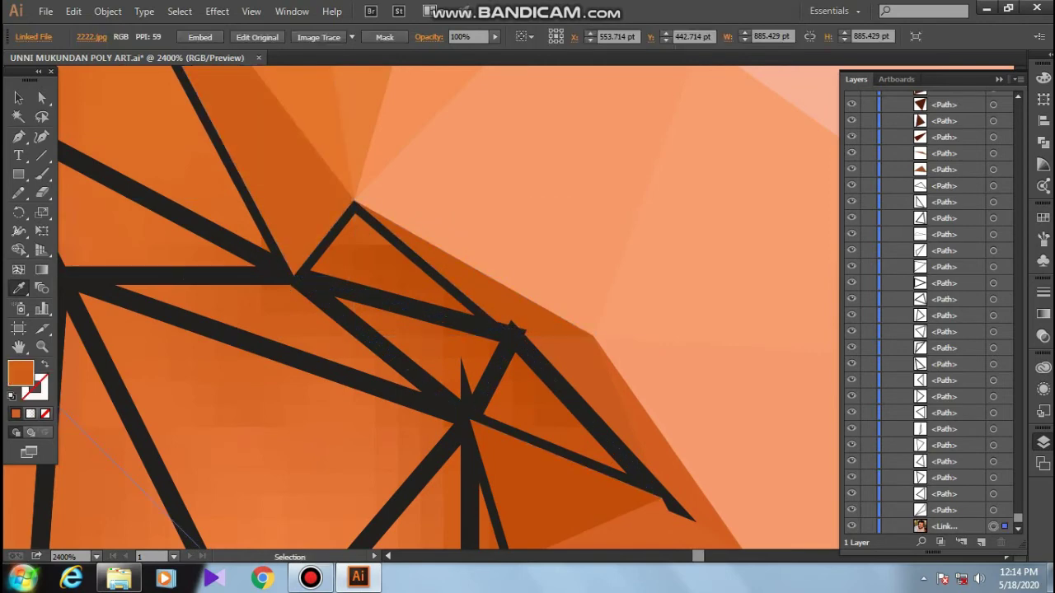
# Step: Fill the thin triangle and its neighbouring polygon with sampled orange
pyautogui.click(421, 380)
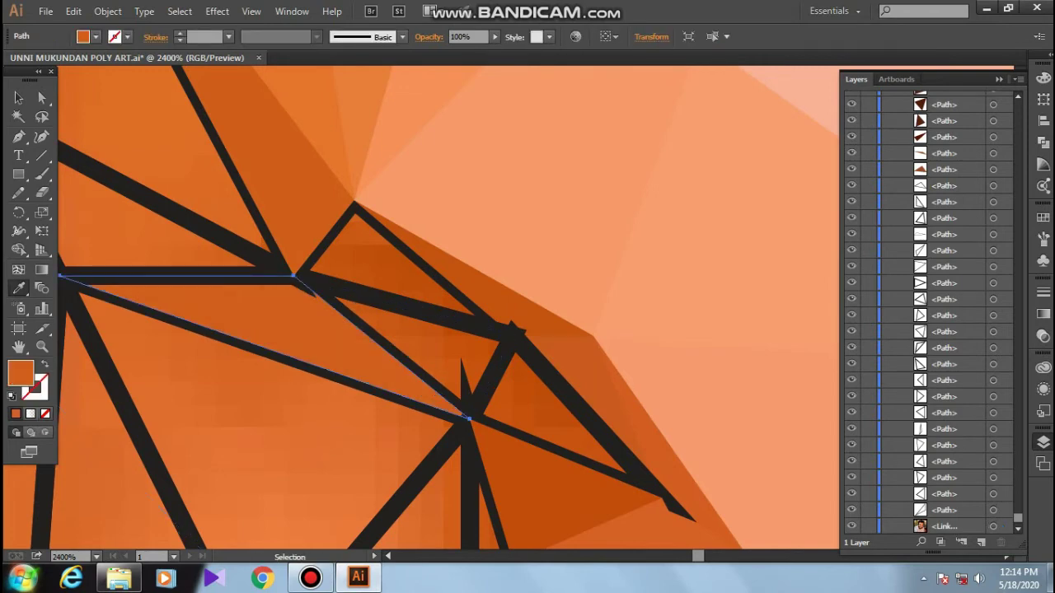
pyautogui.press('i')
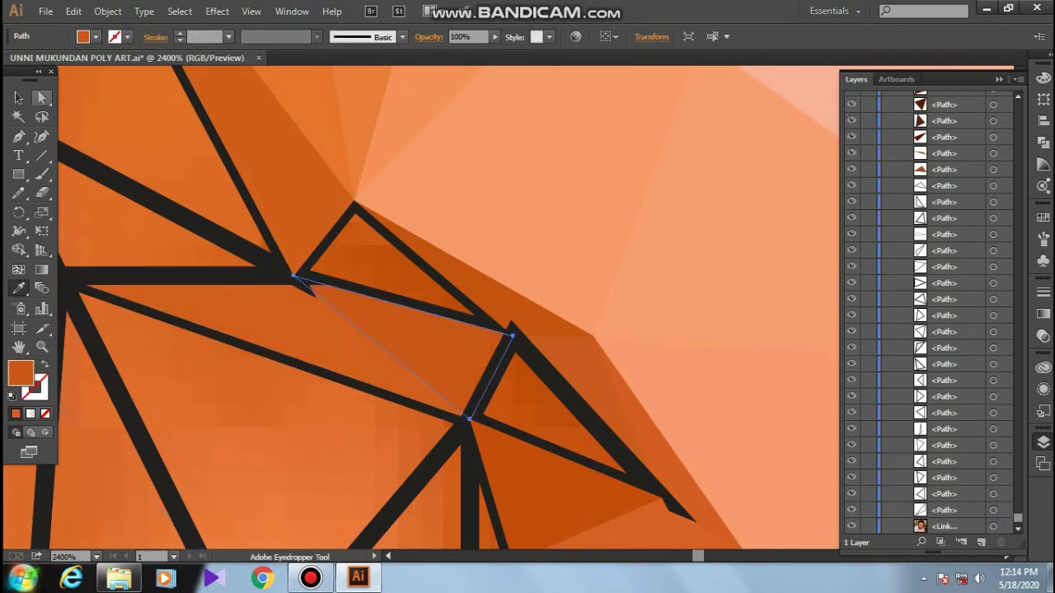
pyautogui.scroll(1, 305, 351)
pyautogui.press('a')
pyautogui.moveTo(306, 271); pyautogui.dragTo(601, 459)
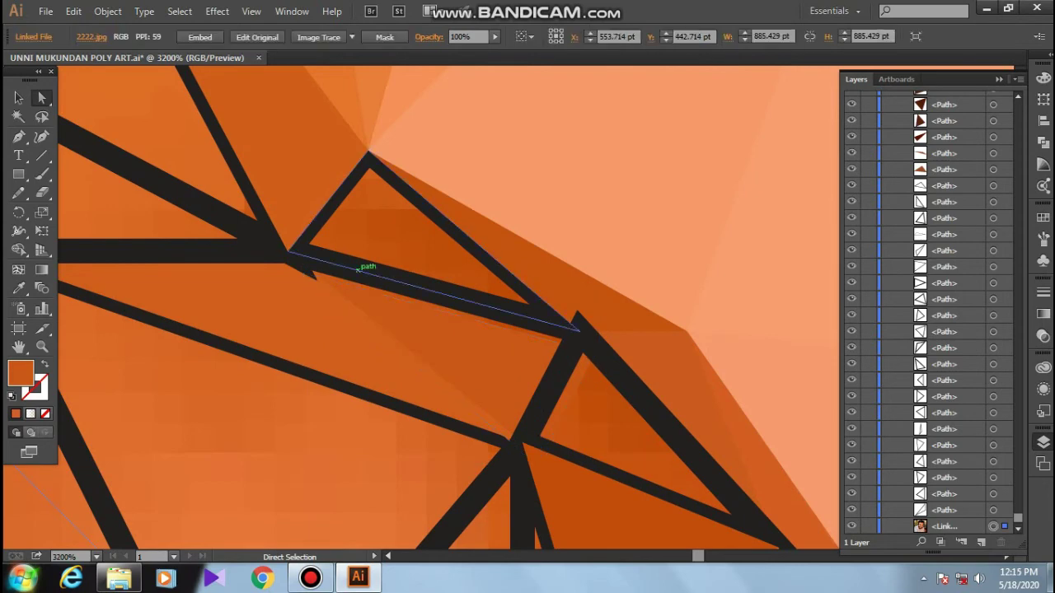
pyautogui.click(358, 270)
pyautogui.click(408, 312)
pyautogui.keyDown('ctrl'); pyautogui.click(408, 311); pyautogui.keyUp('ctrl')
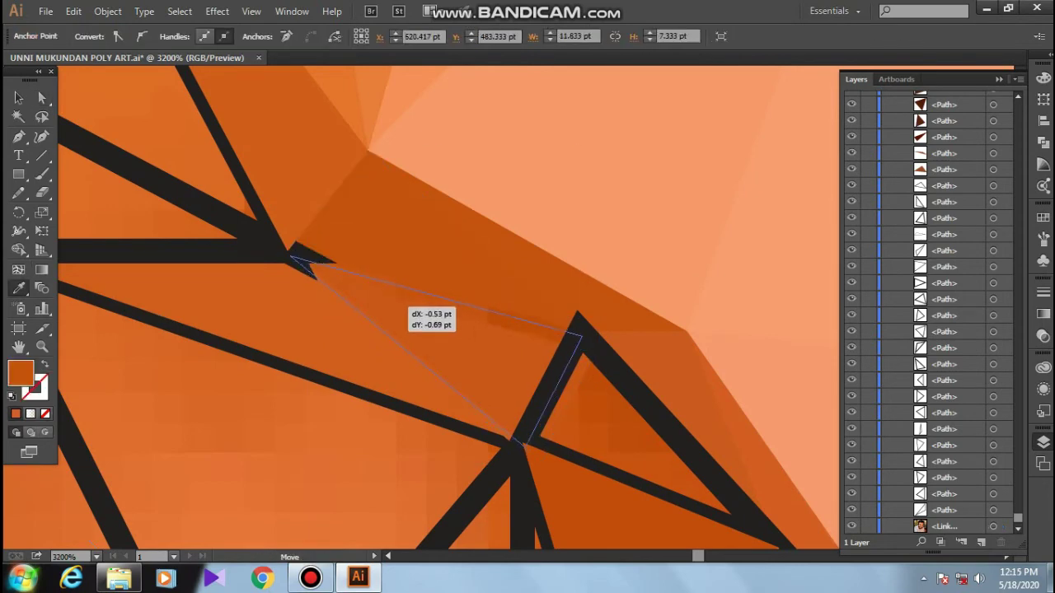
# Step: Fill the next polygon, the lower-right, thin and lower triangles with sampled orange
pyautogui.scroll(-1, 642, 394)
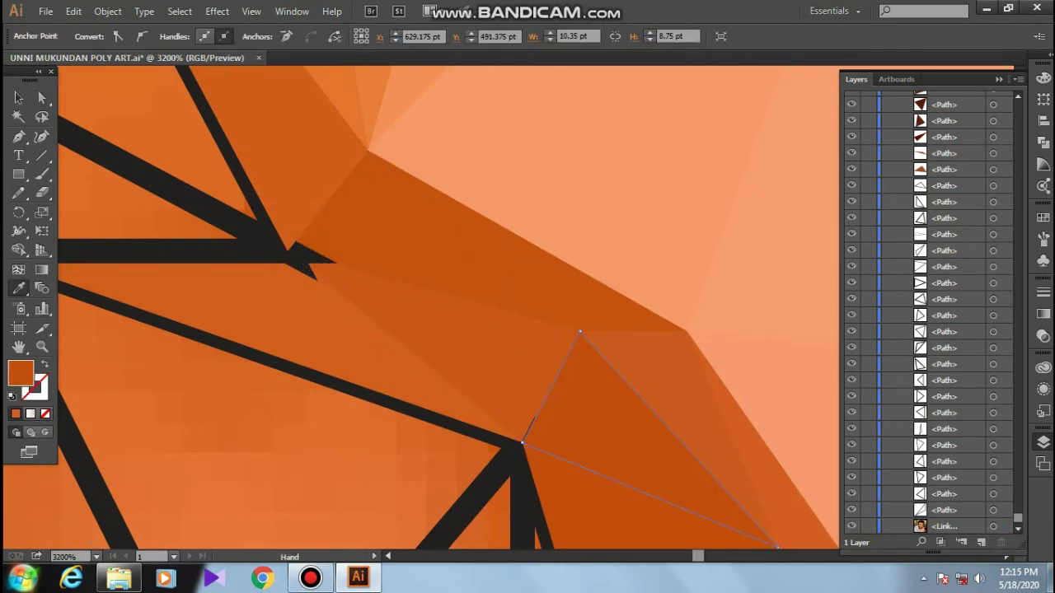
pyautogui.scroll(-3, 495, 330)
pyautogui.keyDown('ctrl'); pyautogui.click(470, 294); pyautogui.keyUp('ctrl')
pyautogui.click(410, 291)
pyautogui.keyDown('ctrl'); pyautogui.click(363, 395); pyautogui.keyUp('ctrl')
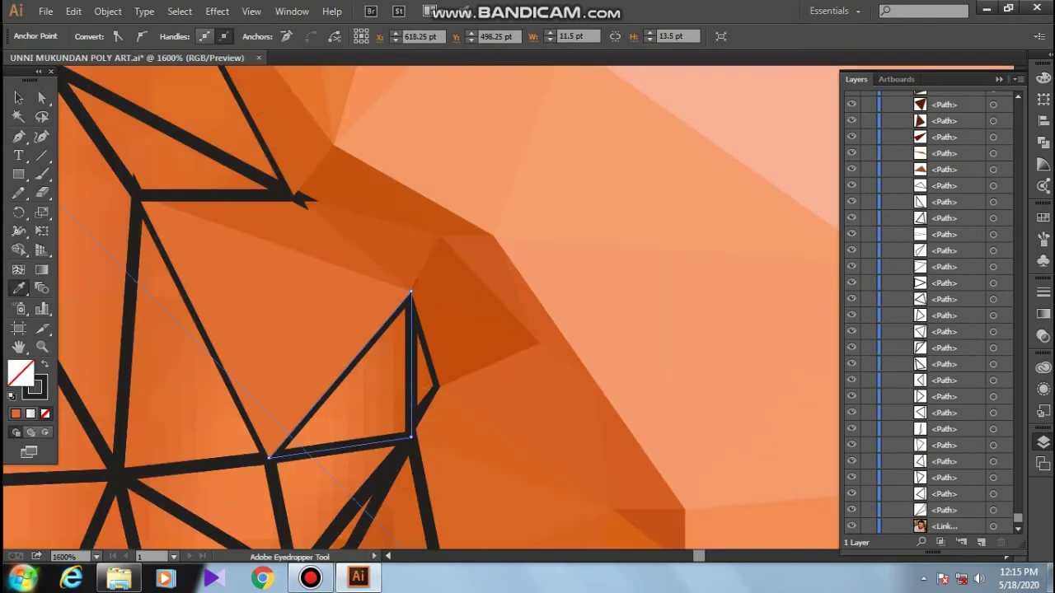
pyautogui.click(437, 371)
pyautogui.click(425, 404)
pyautogui.scroll(-1, 425, 404)
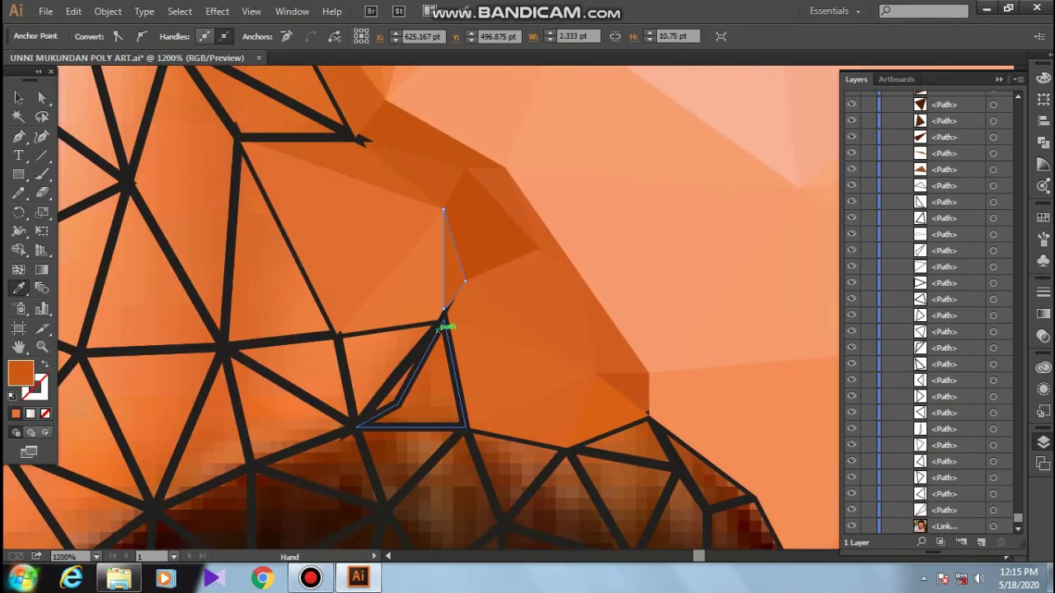
pyautogui.keyDown('ctrl'); pyautogui.click(429, 388); pyautogui.keyUp('ctrl')
pyautogui.click(412, 387)
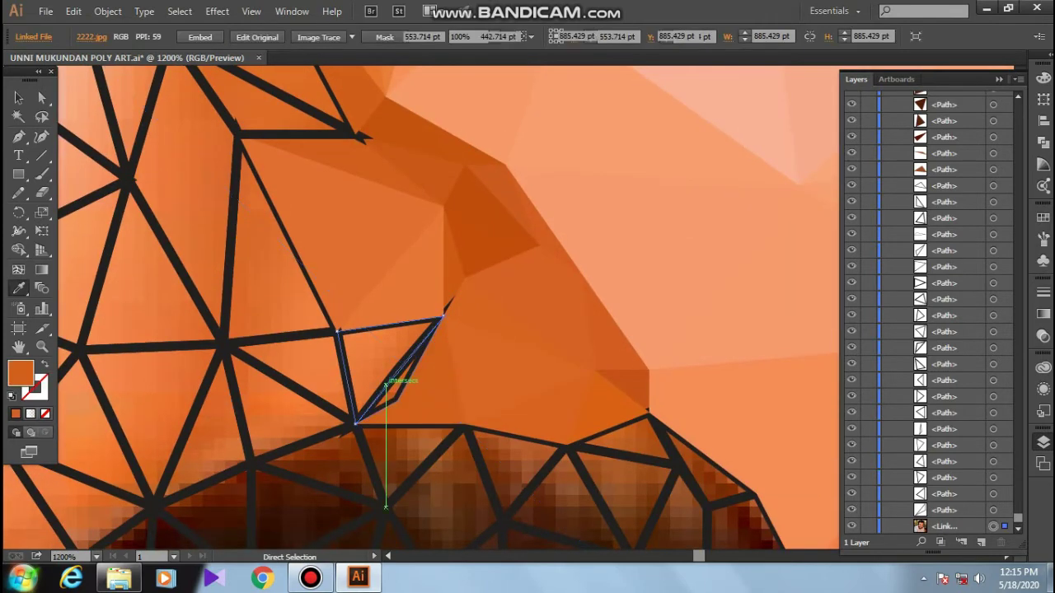
# Step: Fill the thin centre triangle orange, then delete the stray thin orange triangle
pyautogui.keyDown('ctrl'); pyautogui.click(396, 377); pyautogui.keyUp('ctrl')
pyautogui.scroll(2, 398, 381)
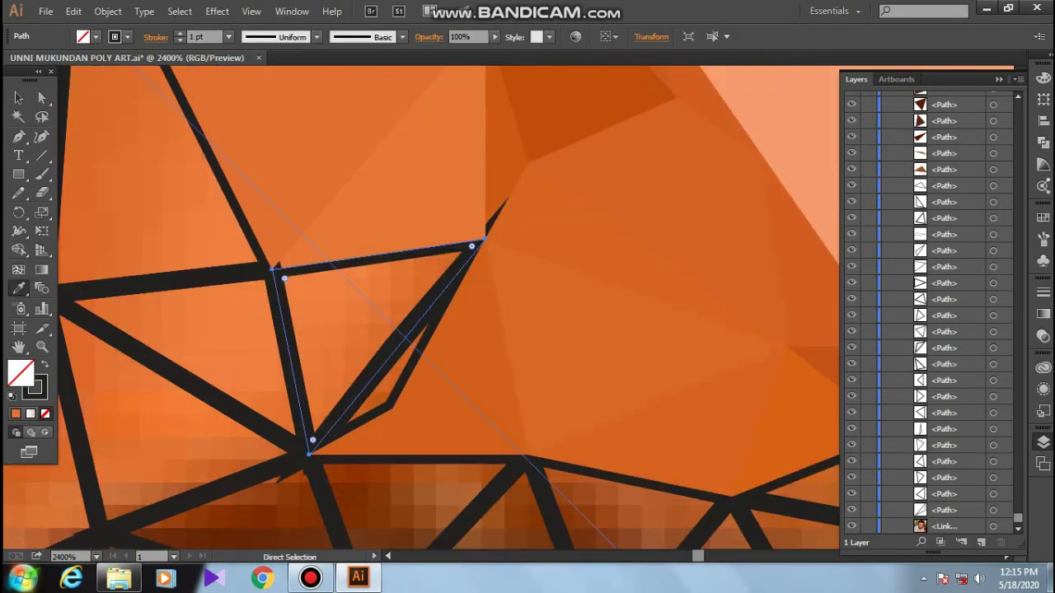
pyautogui.click(404, 386)
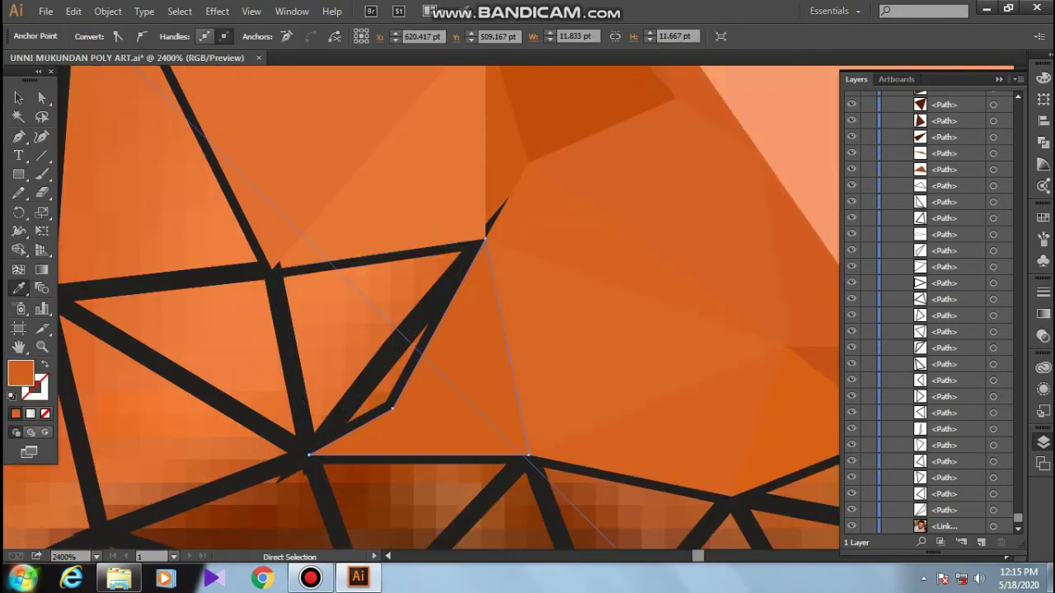
pyautogui.scroll(1, 313, 445)
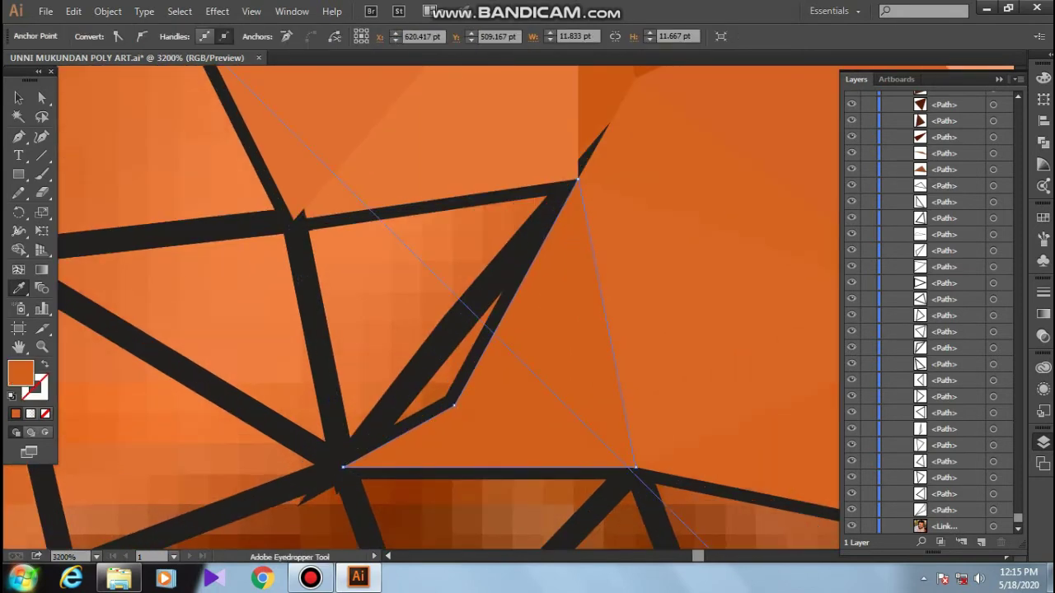
pyautogui.press('Delete')
# Step: Fill the diagonal-band triangle orange and snap its corners onto the upper-left and left junctions
pyautogui.click(306, 228)
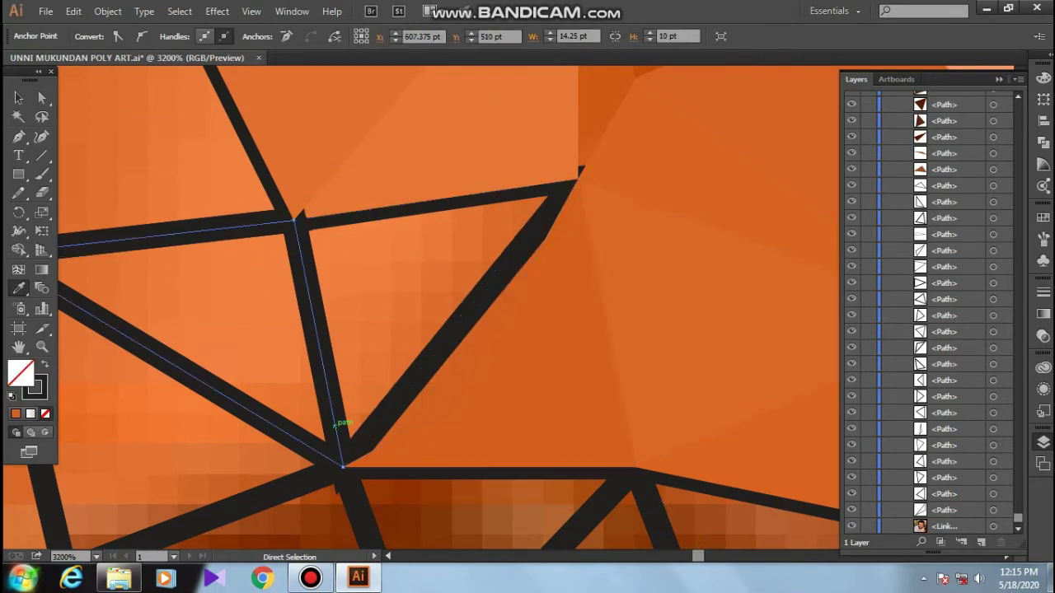
pyautogui.keyDown('ctrl'); pyautogui.click(396, 403); pyautogui.keyUp('ctrl')
pyautogui.click(461, 313)
pyautogui.hotkey('ctrl', 'shift', '[')
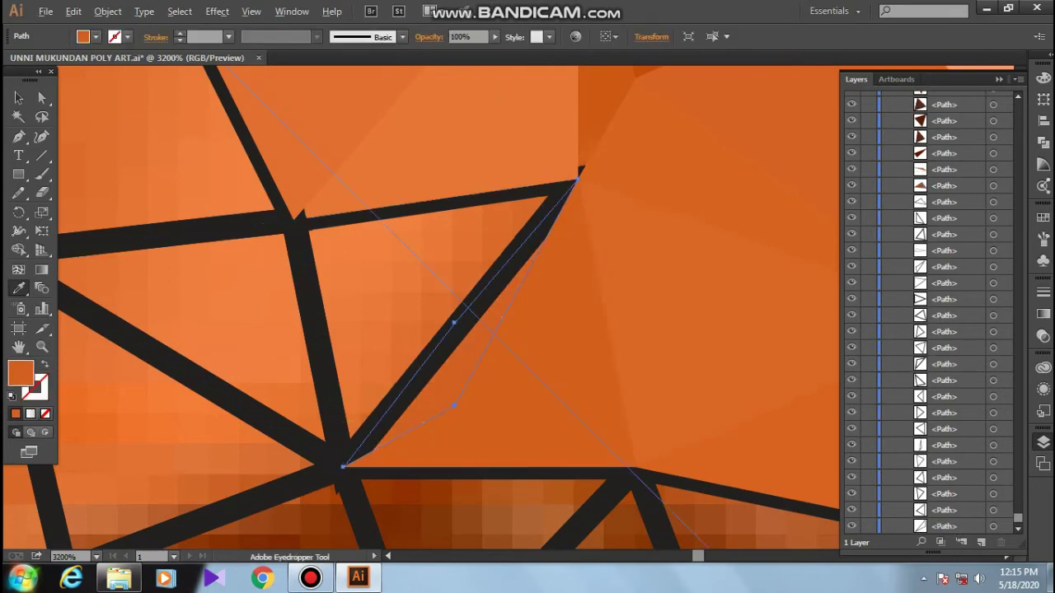
pyautogui.moveTo(463, 311); pyautogui.dragTo(297, 221)
pyautogui.hotkey('ctrl', '-')
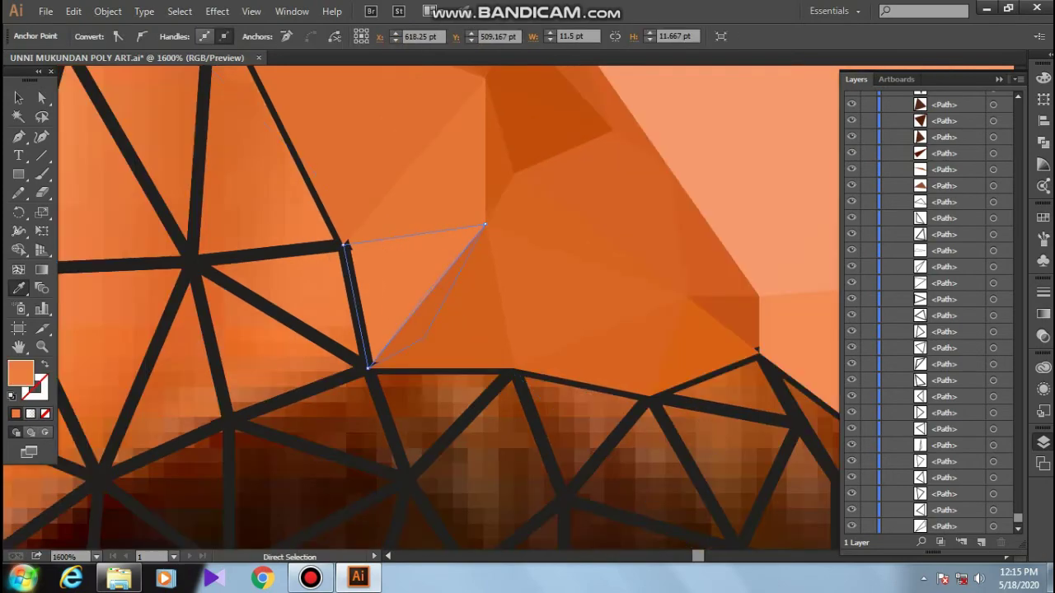
pyautogui.moveTo(484, 223); pyautogui.dragTo(191, 262)
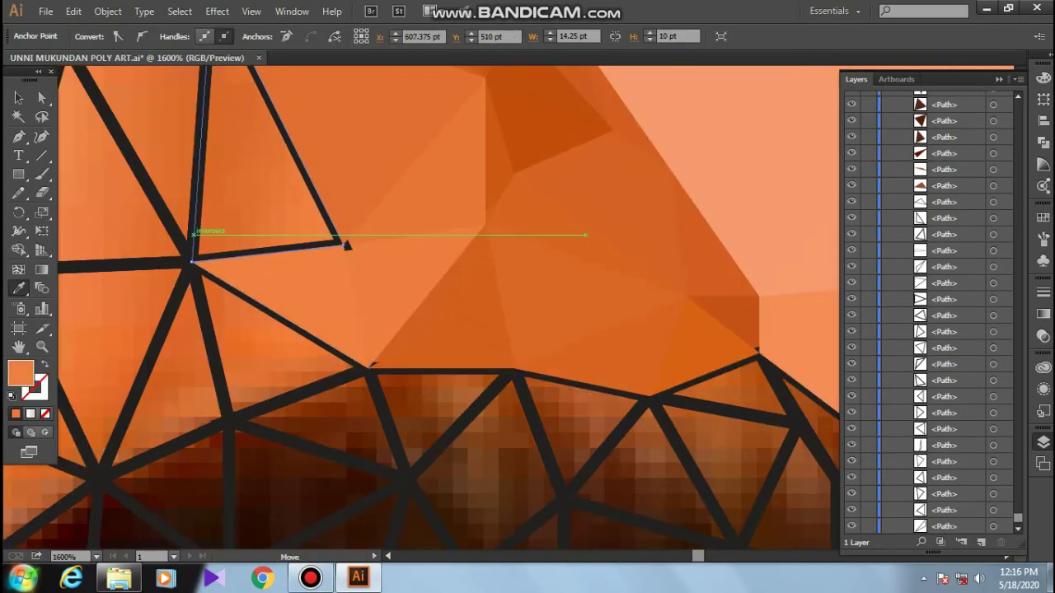
# Step: Fill the triangles near the mouth with lighter orange sampled from the photo
pyautogui.keyDown('alt'); pyautogui.scroll(-2, 610, 420); pyautogui.keyUp('alt')
pyautogui.keyDown('alt'); pyautogui.scroll(-2, 610, 420); pyautogui.keyUp('alt')
pyautogui.keyDown('alt'); pyautogui.scroll(-2, 610, 421); pyautogui.keyUp('alt')
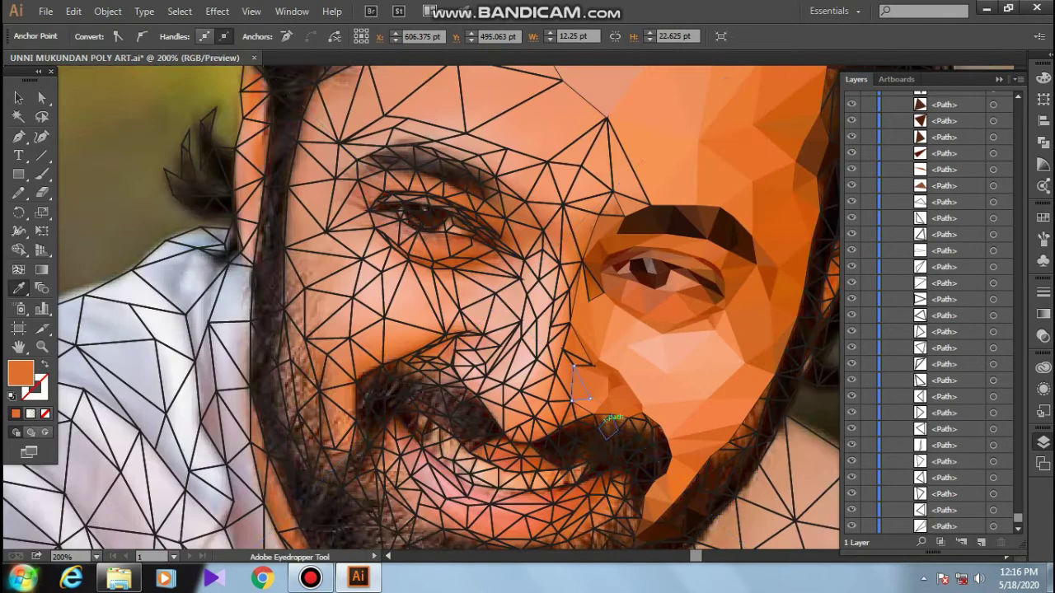
pyautogui.keyDown('alt'); pyautogui.scroll(2, 610, 421); pyautogui.keyUp('alt')
pyautogui.keyDown('alt'); pyautogui.scroll(2, 577, 412); pyautogui.keyUp('alt')
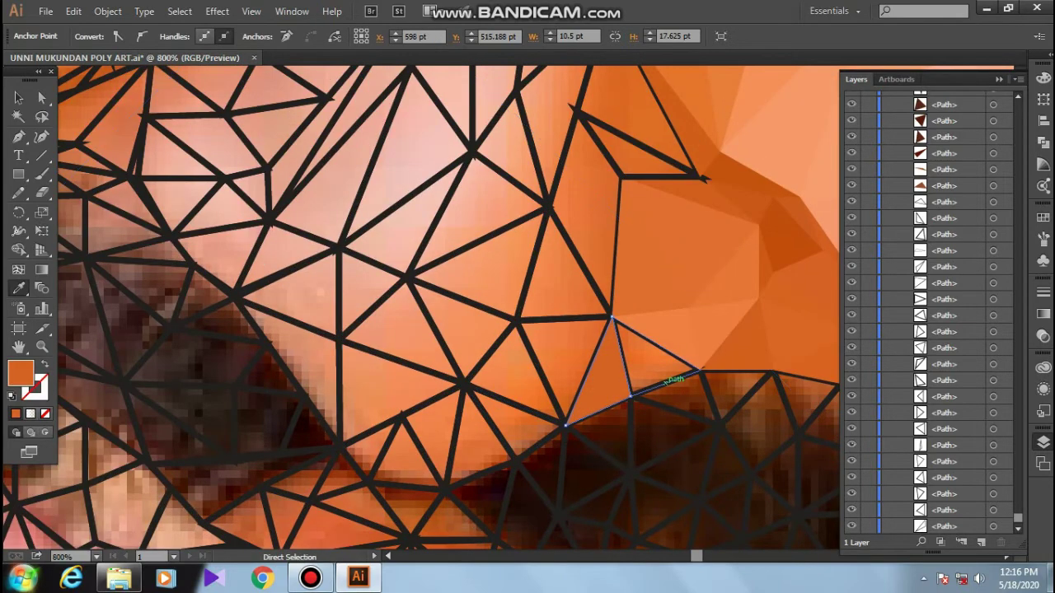
pyautogui.click(669, 381)
pyautogui.keyDown('ctrl'); pyautogui.click(550, 391); pyautogui.keyUp('ctrl')
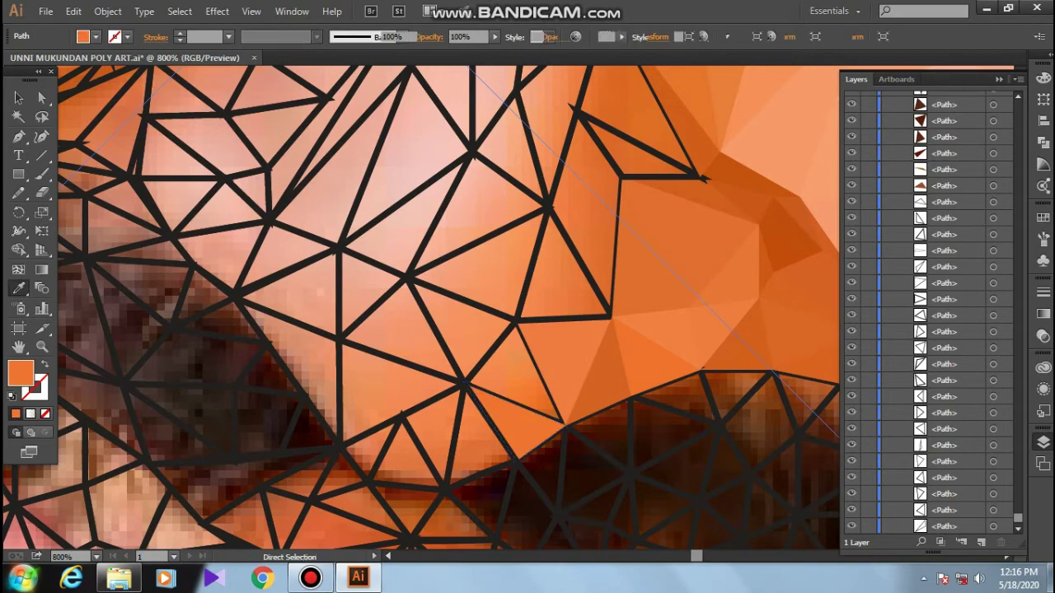
pyautogui.keyDown('ctrl'); pyautogui.click(515, 375); pyautogui.keyUp('ctrl')
pyautogui.keyDown('ctrl'); pyautogui.click(561, 280); pyautogui.keyUp('ctrl')
# Step: Fill the quad above and the small cheek triangles with the photo's orange, dropping their outlines
pyautogui.click(561, 280)
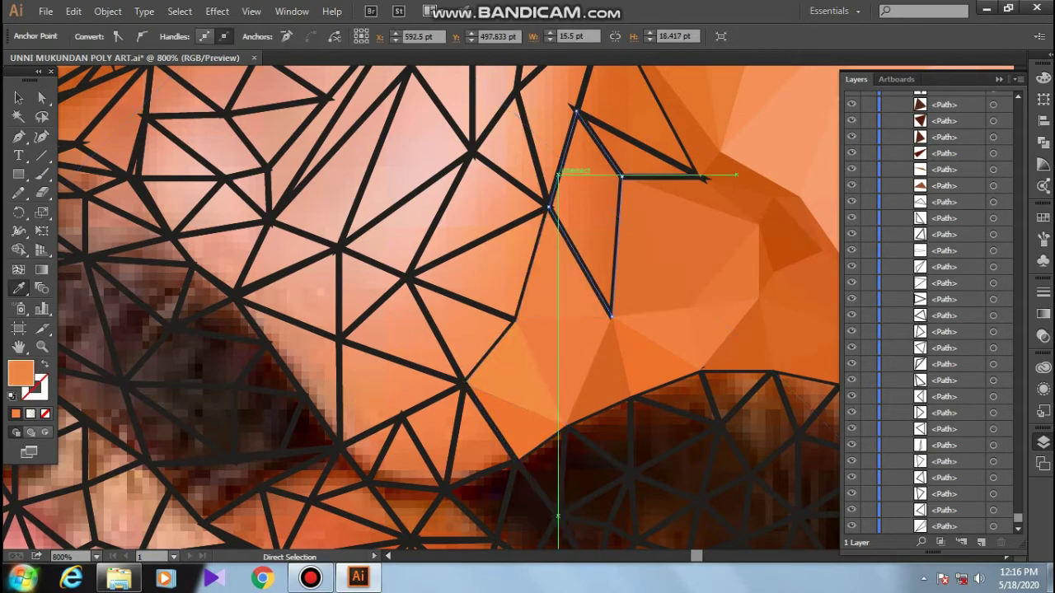
pyautogui.keyDown('ctrl'); pyautogui.click(587, 206); pyautogui.keyUp('ctrl')
pyautogui.moveTo(528, 123); pyautogui.dragTo(456, 301)
pyautogui.keyDown('ctrl'); pyautogui.click(569, 338); pyautogui.keyUp('ctrl')
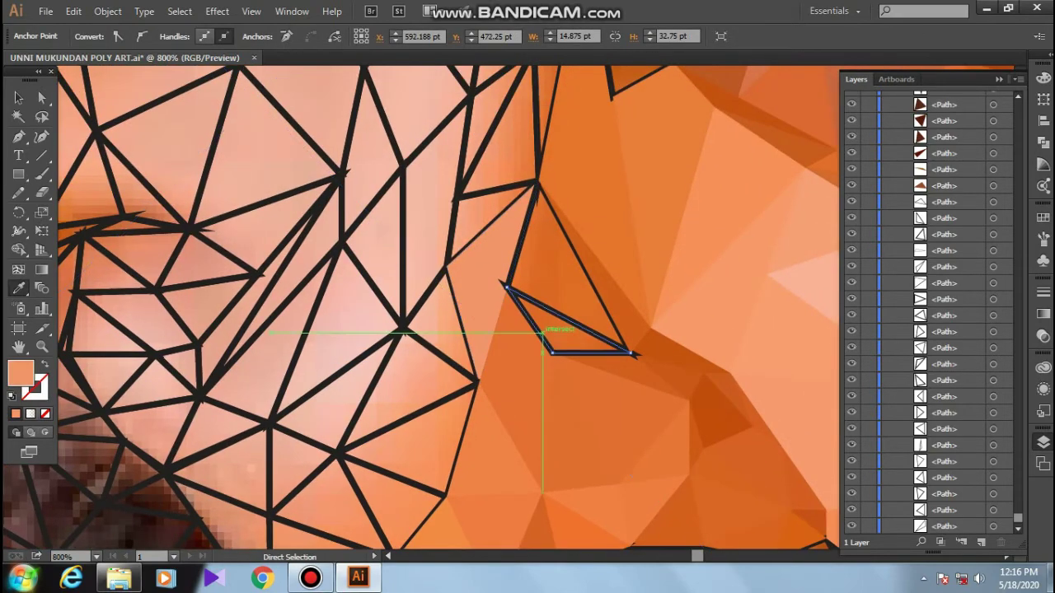
pyautogui.click(569, 334)
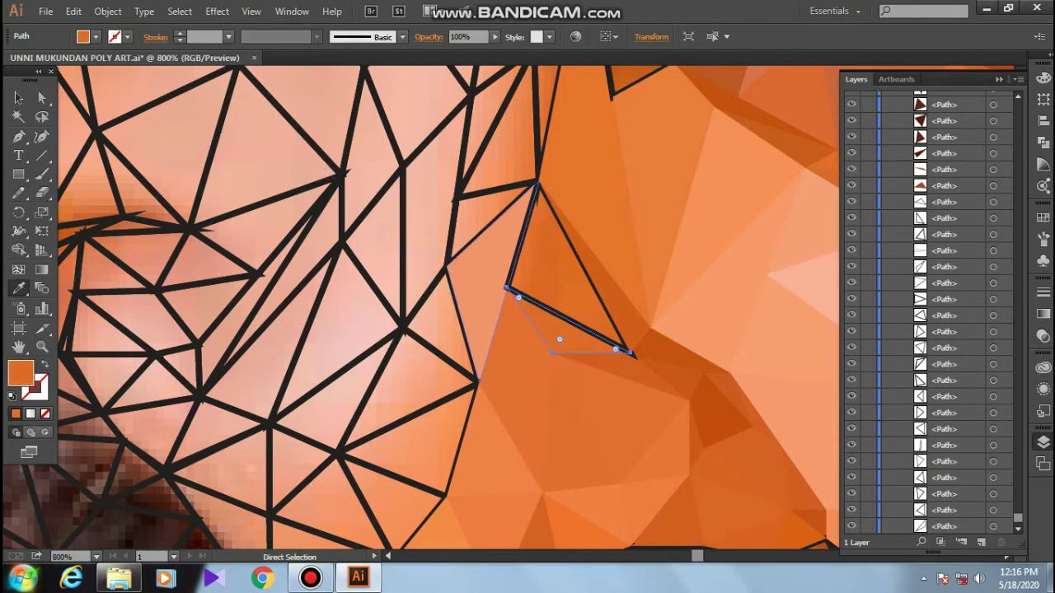
pyautogui.keyDown('ctrl'); pyautogui.click(535, 296); pyautogui.keyUp('ctrl')
pyautogui.click(535, 295)
# Step: Sample the underlying photo colour into the triangles left of the eye
pyautogui.scroll(5, 534, 295)
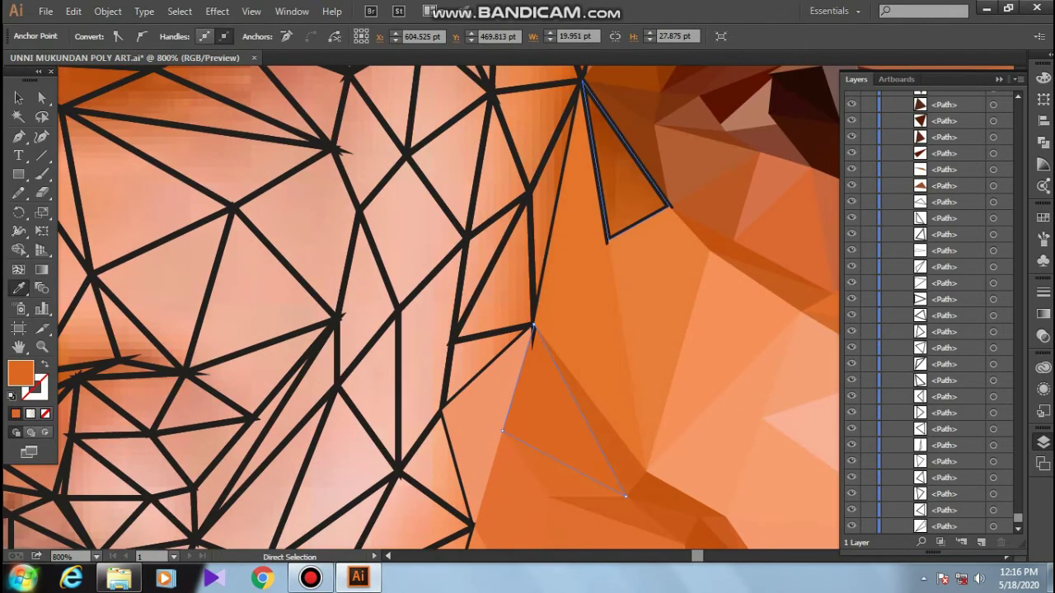
pyautogui.scroll(-3, 534, 328)
pyautogui.click(487, 409)
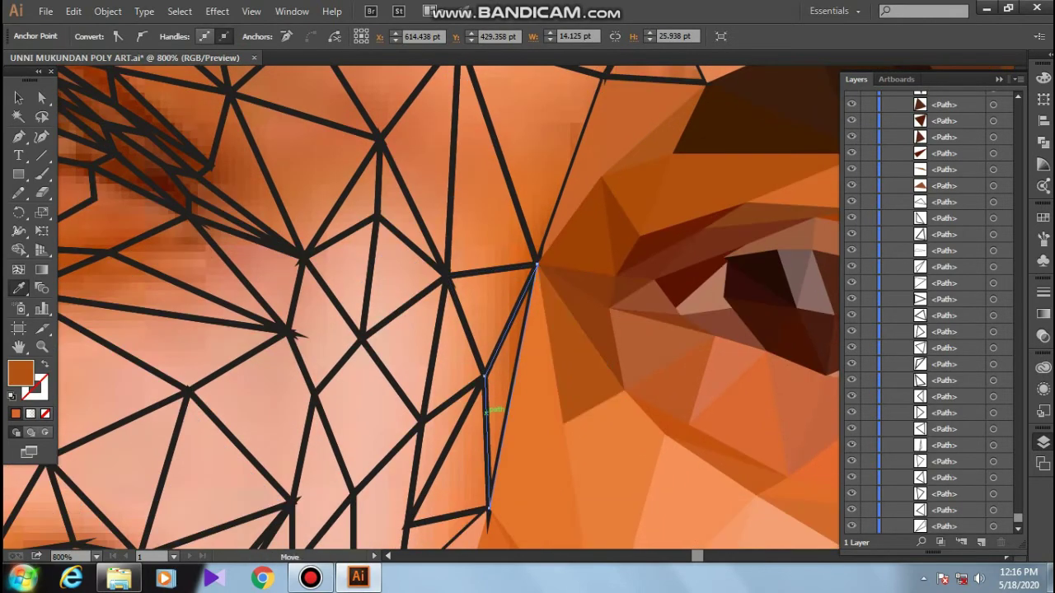
pyautogui.keyDown('ctrl'); pyautogui.click(459, 470); pyautogui.keyUp('ctrl')
pyautogui.click(459, 470)
pyautogui.scroll(-4, 460, 470)
# Step: Fill the next stroked triangles below with sampled pink
pyautogui.keyDown('ctrl'); pyautogui.click(437, 363); pyautogui.keyUp('ctrl')
pyautogui.click(437, 363)
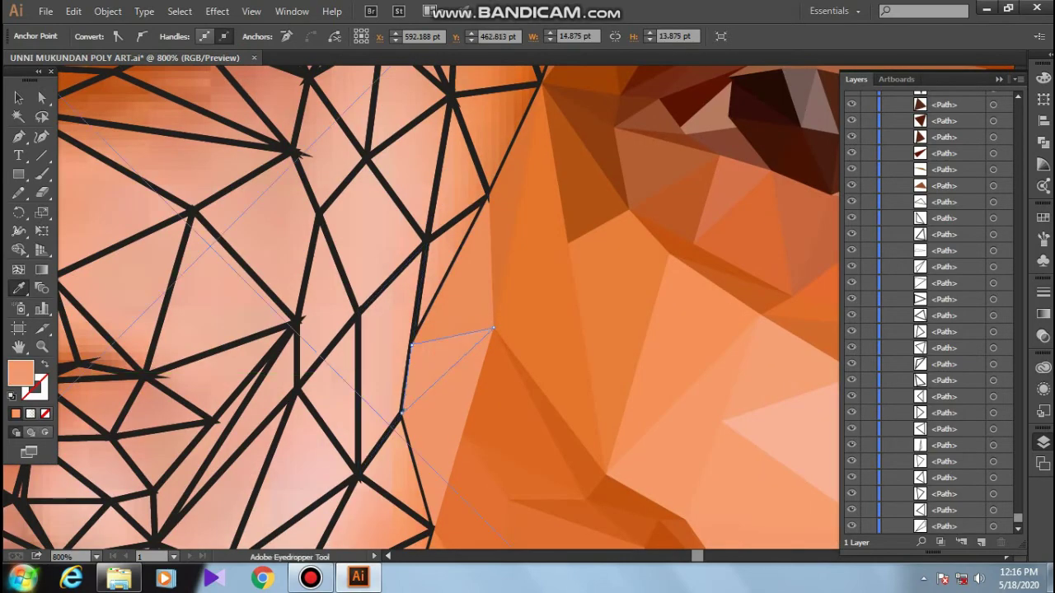
pyautogui.scroll(-3, 363, 371)
pyautogui.keyDown('ctrl'); pyautogui.click(362, 371); pyautogui.keyUp('ctrl')
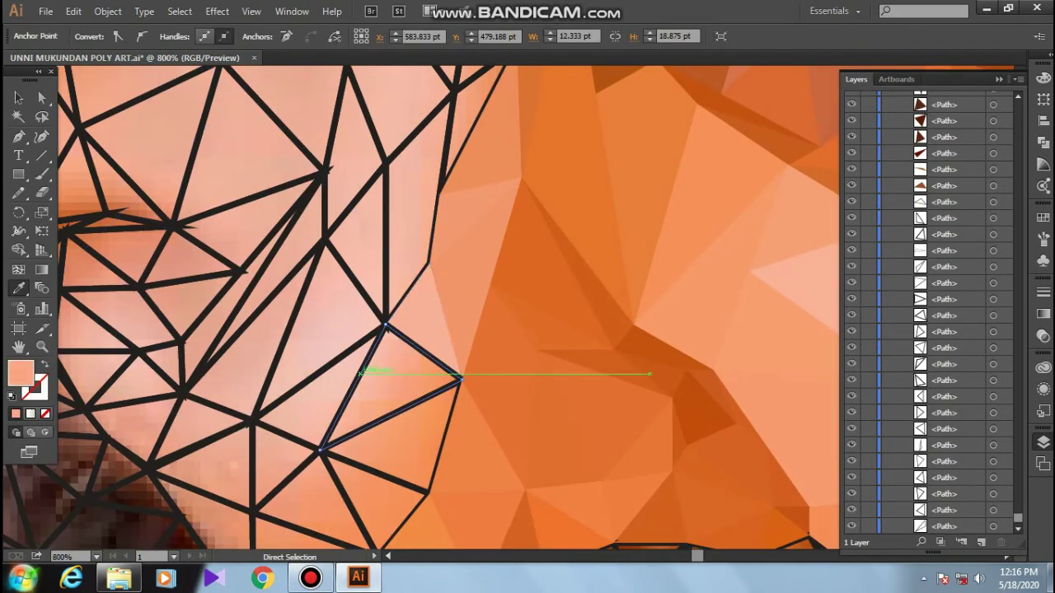
pyautogui.scroll(-2, 402, 342)
pyautogui.click(367, 355)
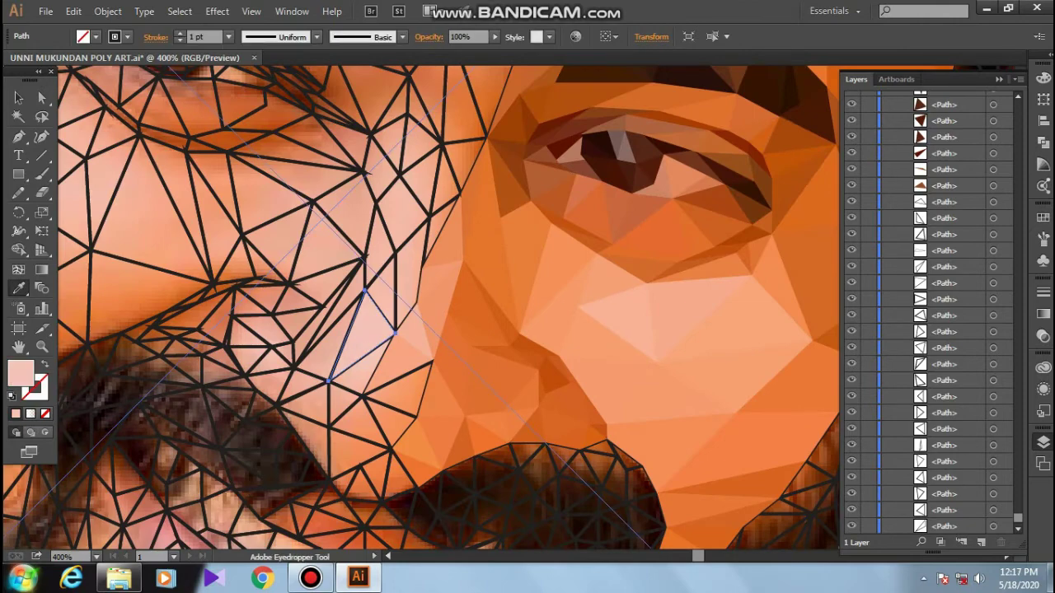
# Step: Sample the photo colour into the triangle above and select the pink triangles at lower left
pyautogui.keyDown('ctrl'); pyautogui.click(397, 272); pyautogui.keyUp('ctrl')
pyautogui.click(403, 284)
pyautogui.scroll(4, 402, 285)
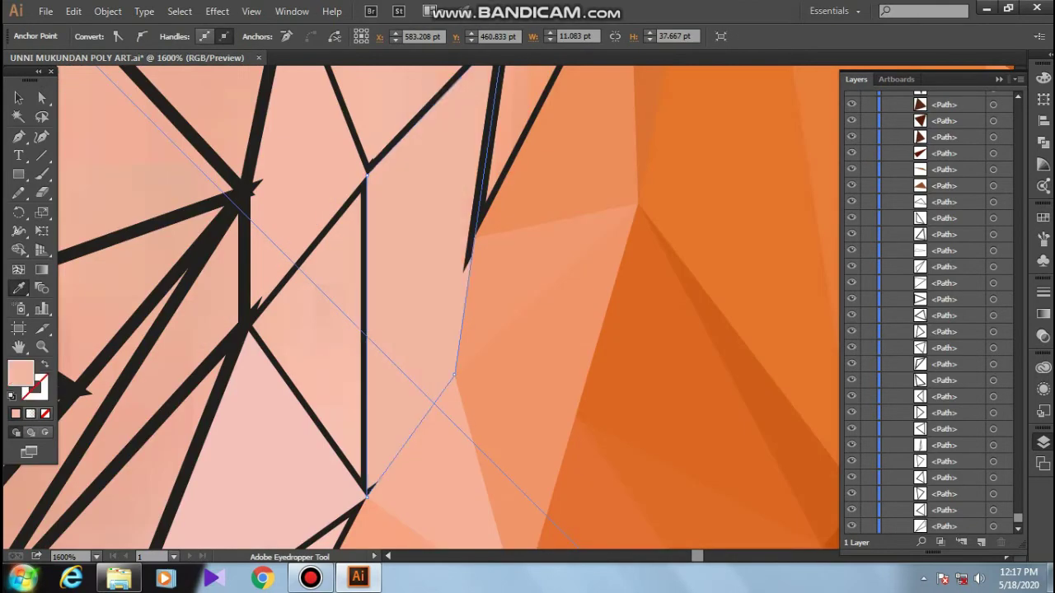
pyautogui.click(236, 427)
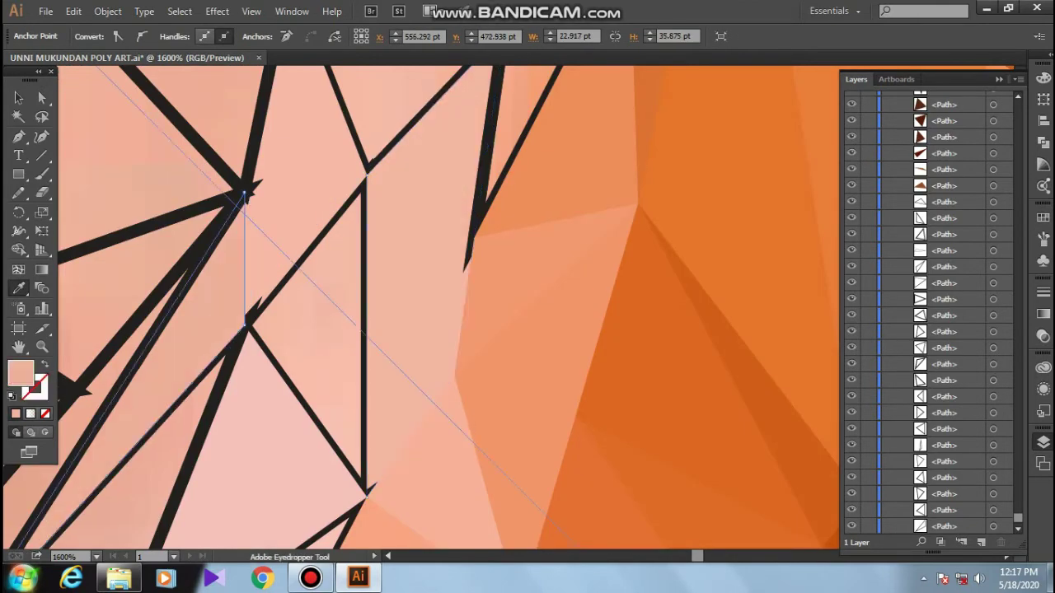
pyautogui.keyDown('ctrl'); pyautogui.click(247, 429); pyautogui.keyUp('ctrl')
pyautogui.scroll(-1, 412, 305)
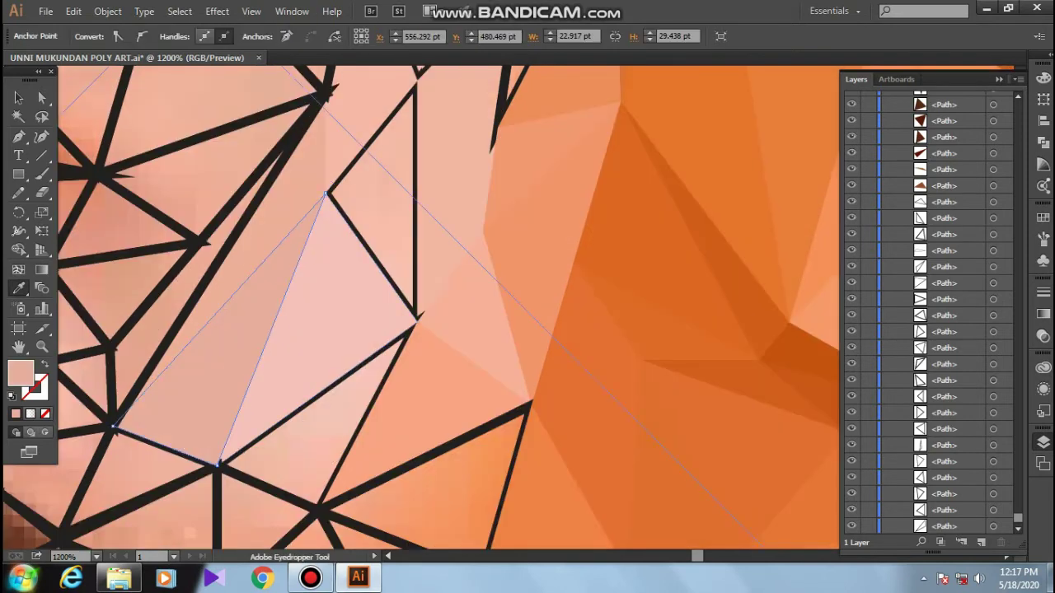
pyautogui.scroll(2, 384, 240)
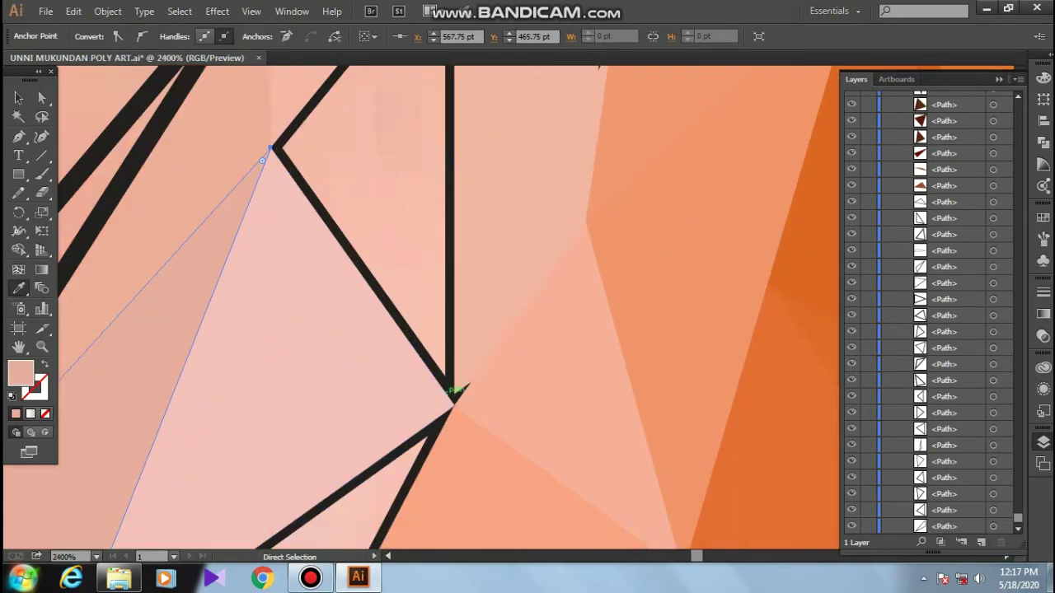
# Step: Snap the pink triangle's lower-right corner onto the shared vertex and strip its black outline
pyautogui.keyDown('ctrl'); pyautogui.click(454, 405); pyautogui.keyUp('ctrl')
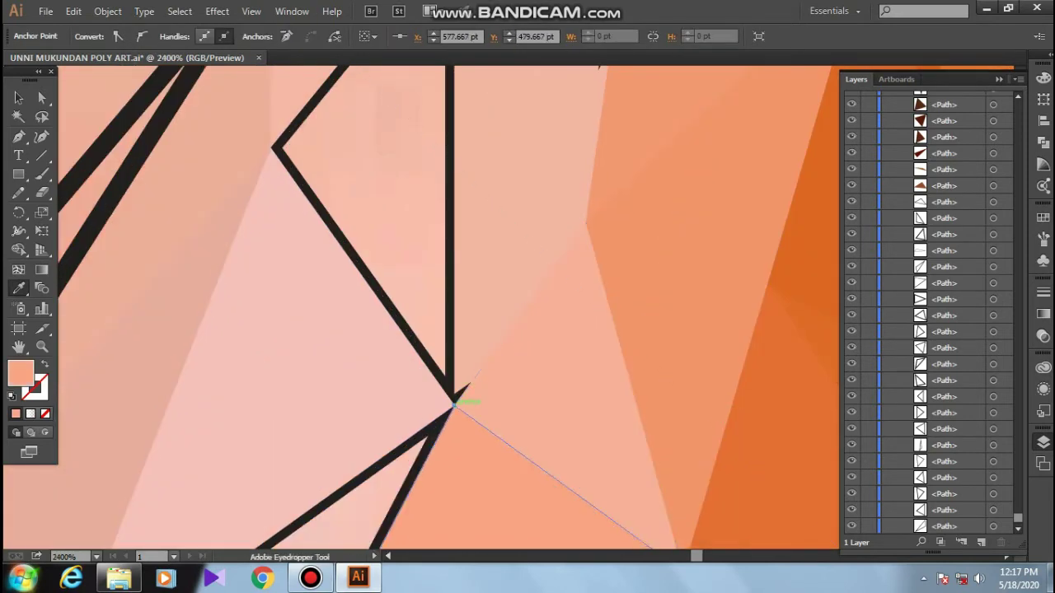
pyautogui.click(451, 401)
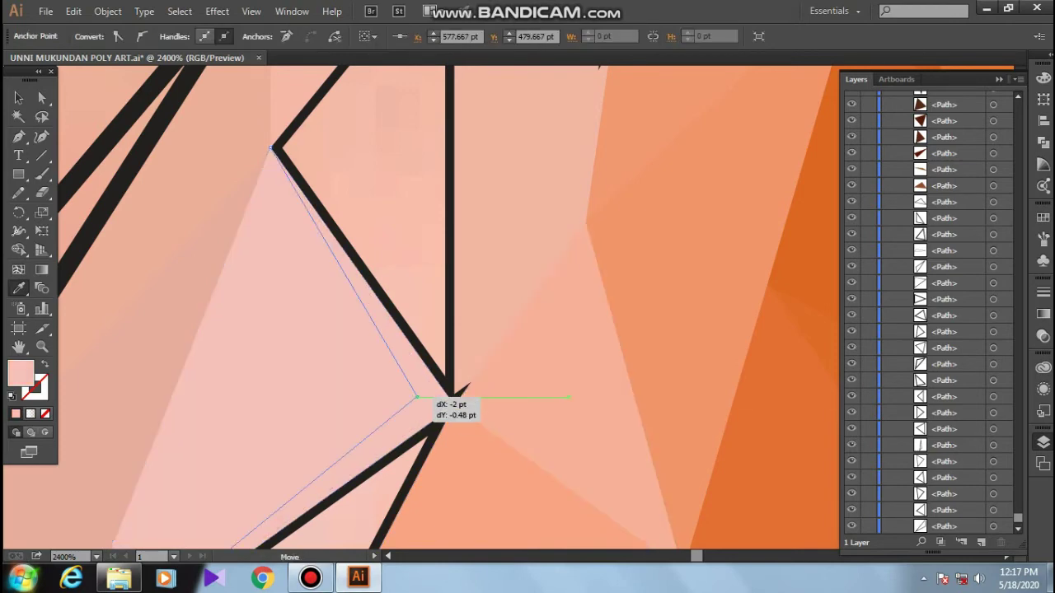
pyautogui.moveTo(451, 402); pyautogui.dragTo(451, 405)
pyautogui.click(452, 394)
pyautogui.press('Delete')
# Step: Move another triangle corner onto the neighbouring vertex
pyautogui.click(418, 397)
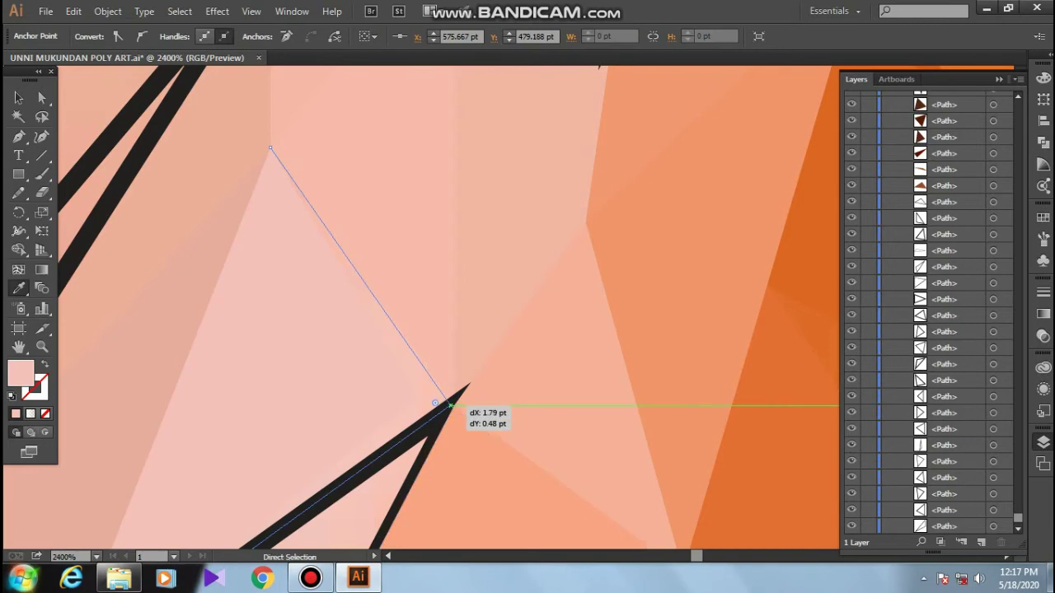
pyautogui.click(434, 403)
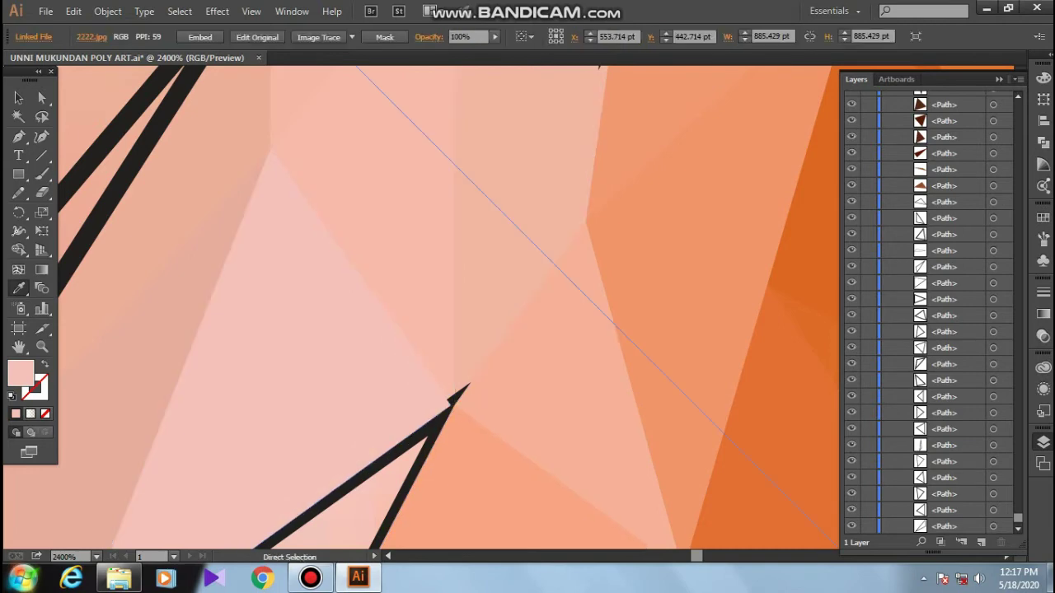
pyautogui.moveTo(451, 404); pyautogui.dragTo(469, 406)
pyautogui.keyDown('alt'); pyautogui.scroll(1, 470, 406); pyautogui.keyUp('alt')
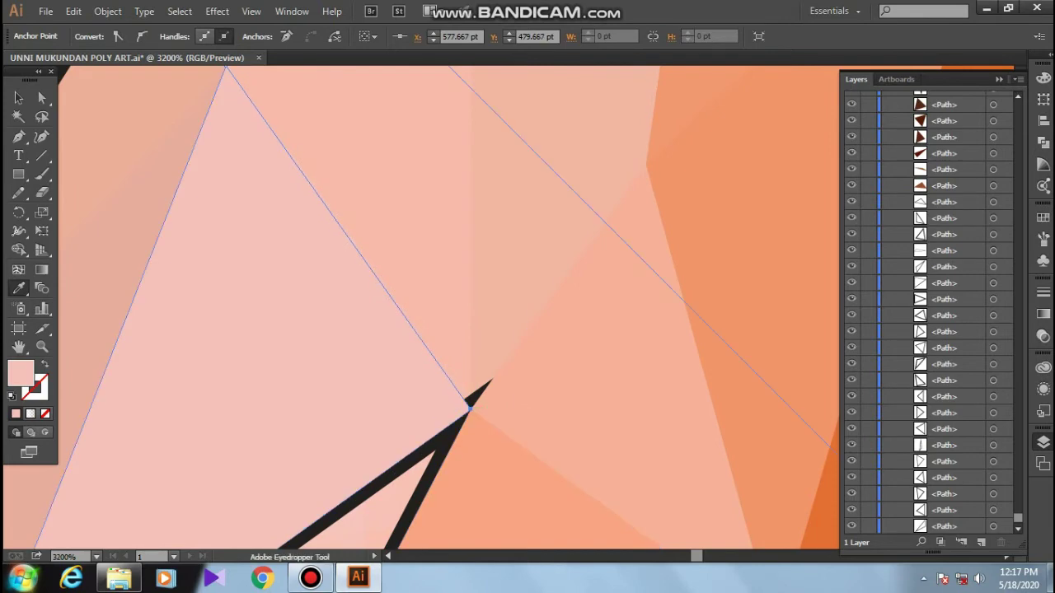
pyautogui.keyDown('alt'); pyautogui.scroll(-3, 470, 407); pyautogui.keyUp('alt')
pyautogui.keyDown('alt'); pyautogui.scroll(3, 238, 302); pyautogui.keyUp('alt')
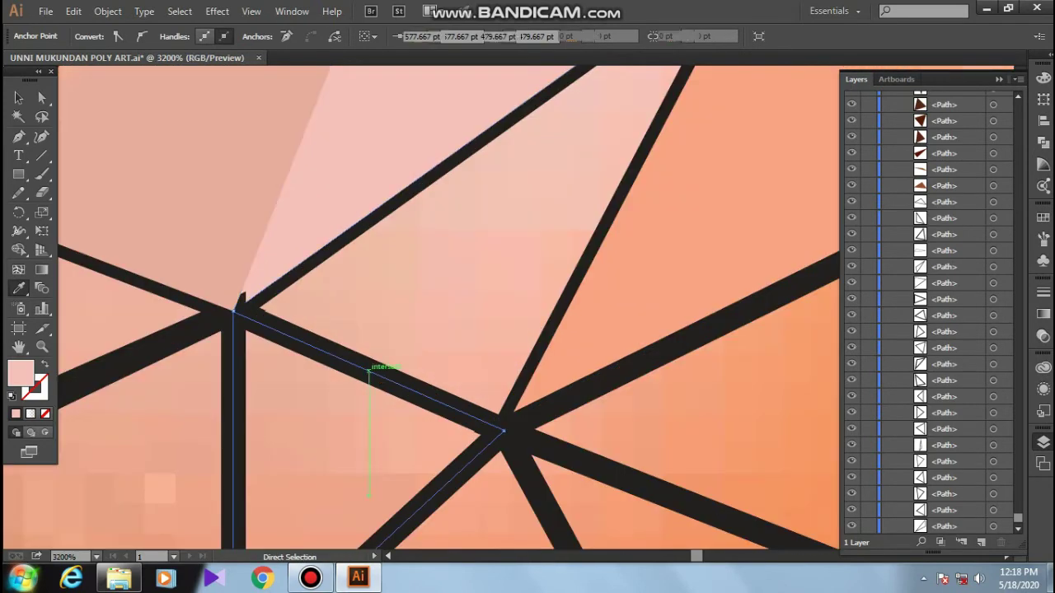
# Step: Fill the next stroked triangles with sampled orange
pyautogui.click(504, 429)
pyautogui.click(243, 313)
pyautogui.keyDown('alt'); pyautogui.scroll(-3, 329, 334); pyautogui.keyUp('alt')
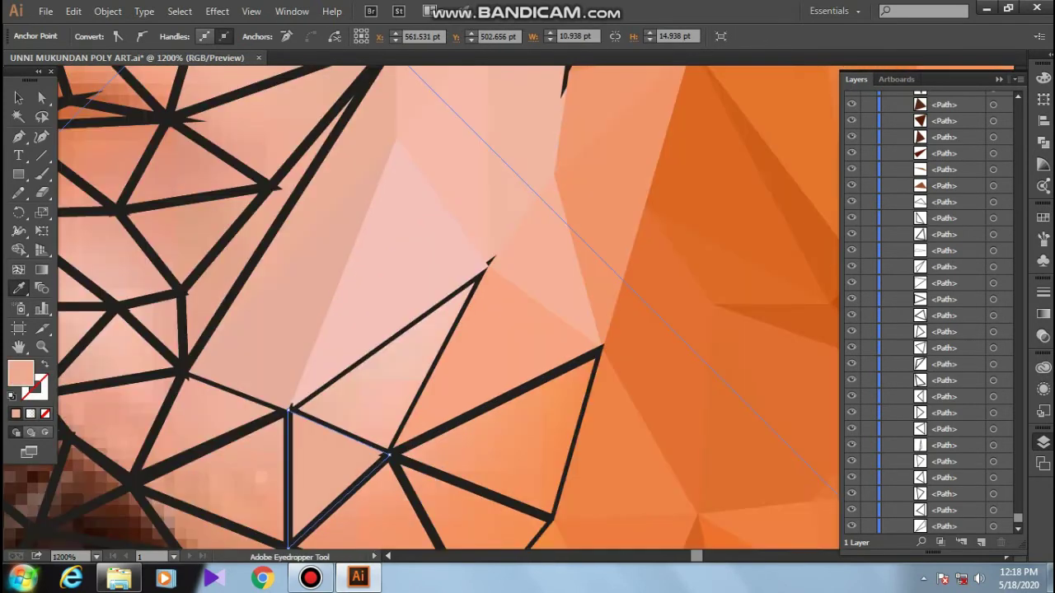
pyautogui.keyDown('ctrl'); pyautogui.click(465, 337); pyautogui.keyUp('ctrl')
pyautogui.click(494, 346)
pyautogui.keyDown('ctrl'); pyautogui.click(419, 505); pyautogui.keyUp('ctrl')
# Step: Fill the lower cheek and upper-left triangles with colours from the photo, removing outlines
pyautogui.moveTo(419, 505); pyautogui.dragTo(476, 380)
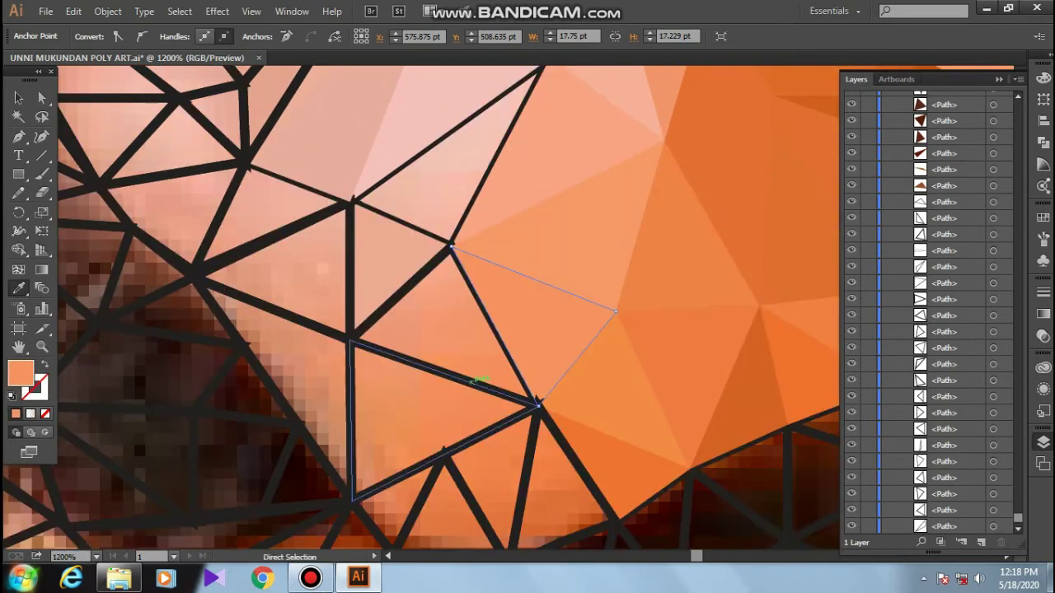
pyautogui.click(412, 412)
pyautogui.keyDown('ctrl'); pyautogui.click(445, 321); pyautogui.keyUp('ctrl')
pyautogui.click(462, 330)
pyautogui.keyDown('ctrl'); pyautogui.click(272, 272); pyautogui.keyUp('ctrl')
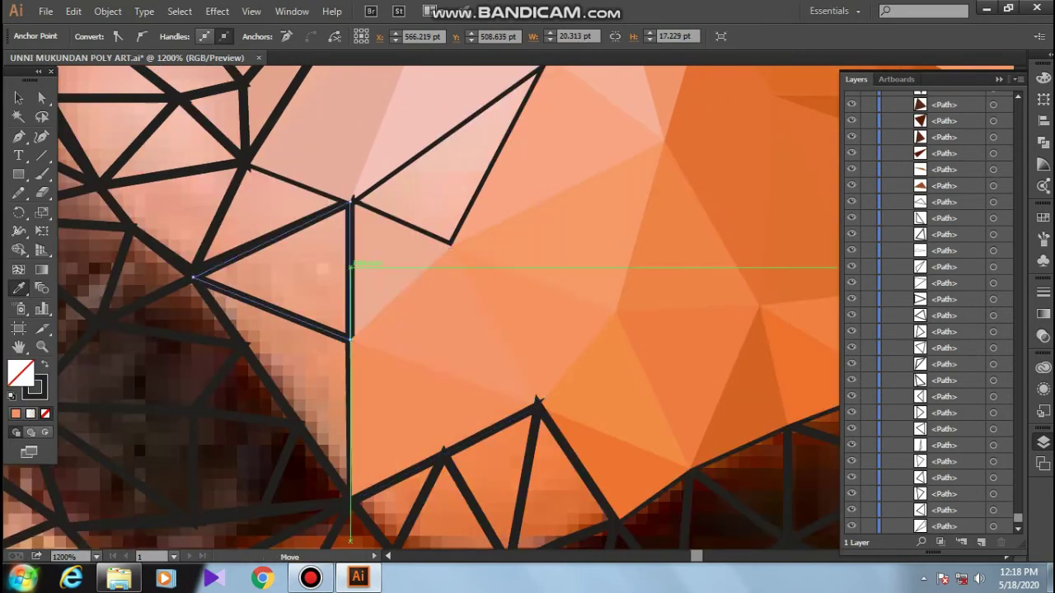
pyautogui.click(280, 280)
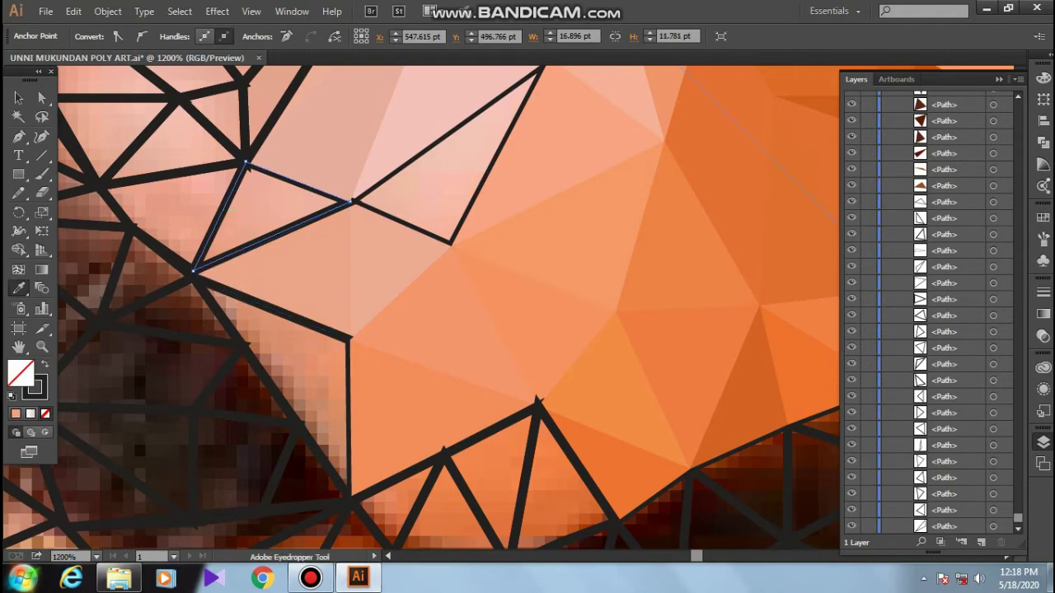
pyautogui.click(272, 231)
# Step: Fill another triangle with sampled colour and strip black outlines from it and the top triangle
pyautogui.scroll(5, 412, 313)
pyautogui.keyDown('ctrl'); pyautogui.click(285, 255); pyautogui.keyUp('ctrl')
pyautogui.click(285, 255)
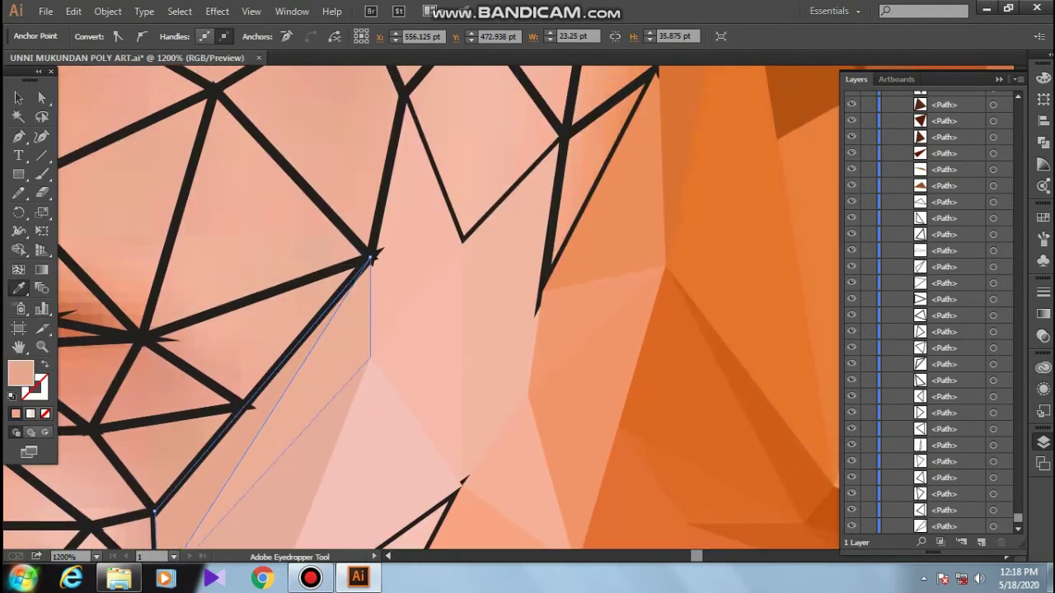
pyautogui.click(376, 232)
pyautogui.hotkey('ctrl', '-')
pyautogui.keyDown('ctrl'); pyautogui.click(413, 140); pyautogui.keyUp('ctrl')
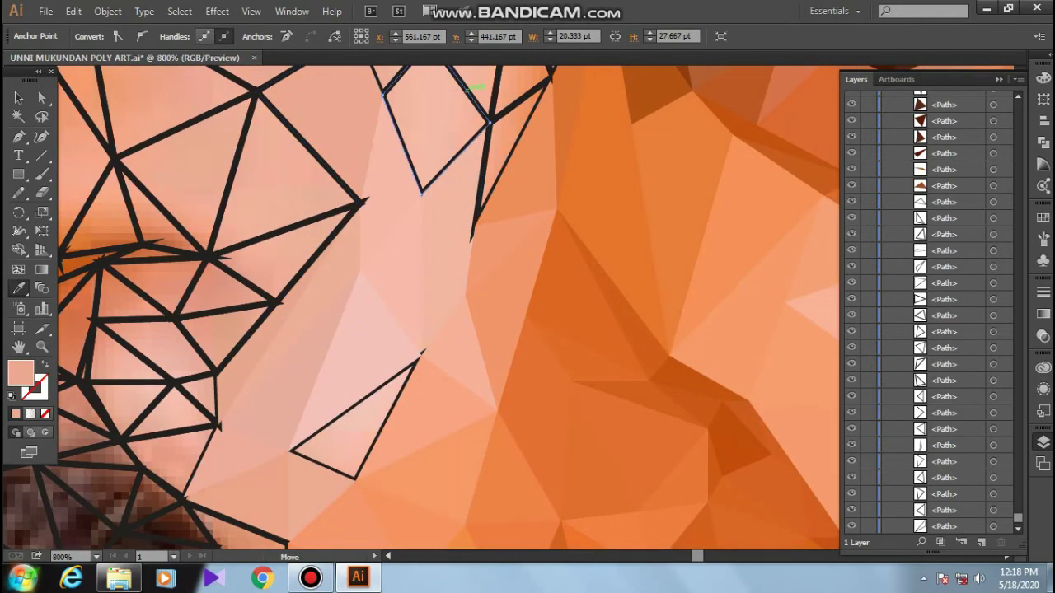
pyautogui.click(429, 157)
# Step: Fill the top triangle among the upper shapes with sampled orange
pyautogui.moveTo(436, 107); pyautogui.dragTo(399, 251)
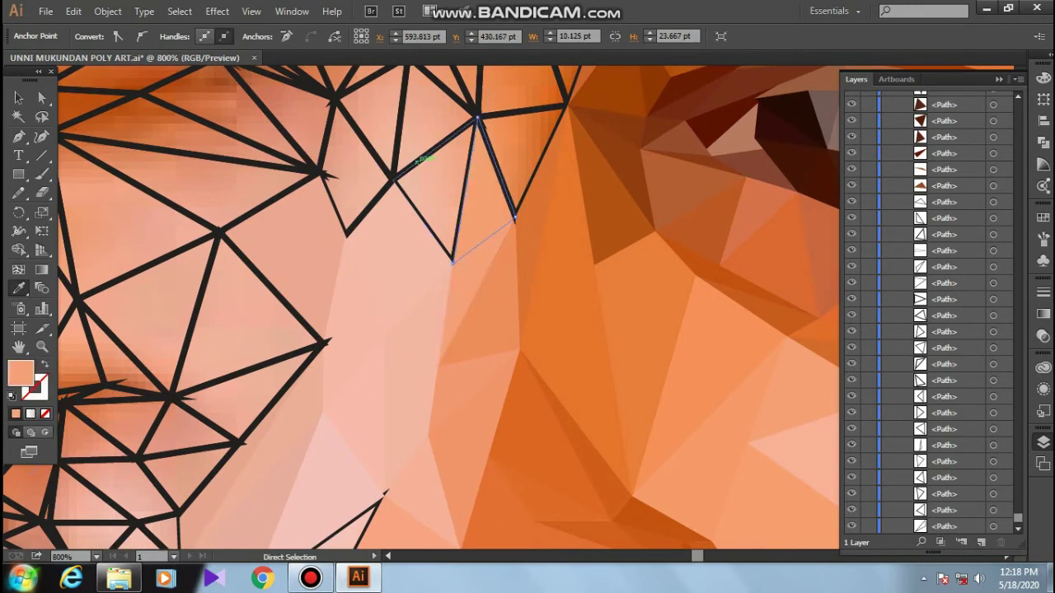
pyautogui.keyDown('ctrl'); pyautogui.click(432, 190); pyautogui.keyUp('ctrl')
pyautogui.keyDown('ctrl'); pyautogui.click(375, 115); pyautogui.keyUp('ctrl')
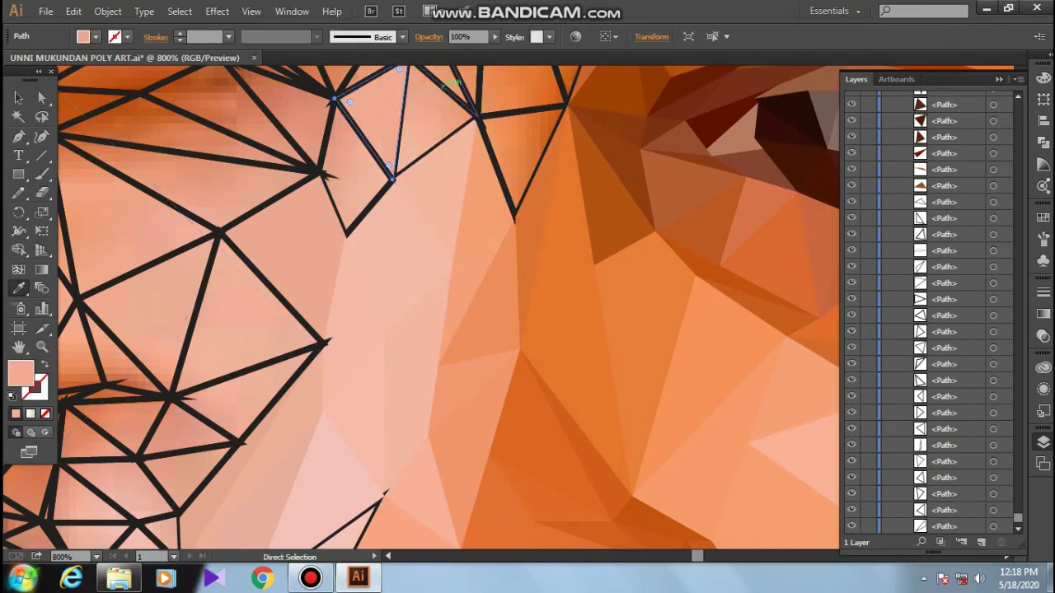
pyautogui.keyDown('ctrl'); pyautogui.click(450, 84); pyautogui.keyUp('ctrl')
pyautogui.moveTo(412, 165); pyautogui.dragTo(391, 268)
pyautogui.keyDown('ctrl'); pyautogui.click(312, 202); pyautogui.keyUp('ctrl')
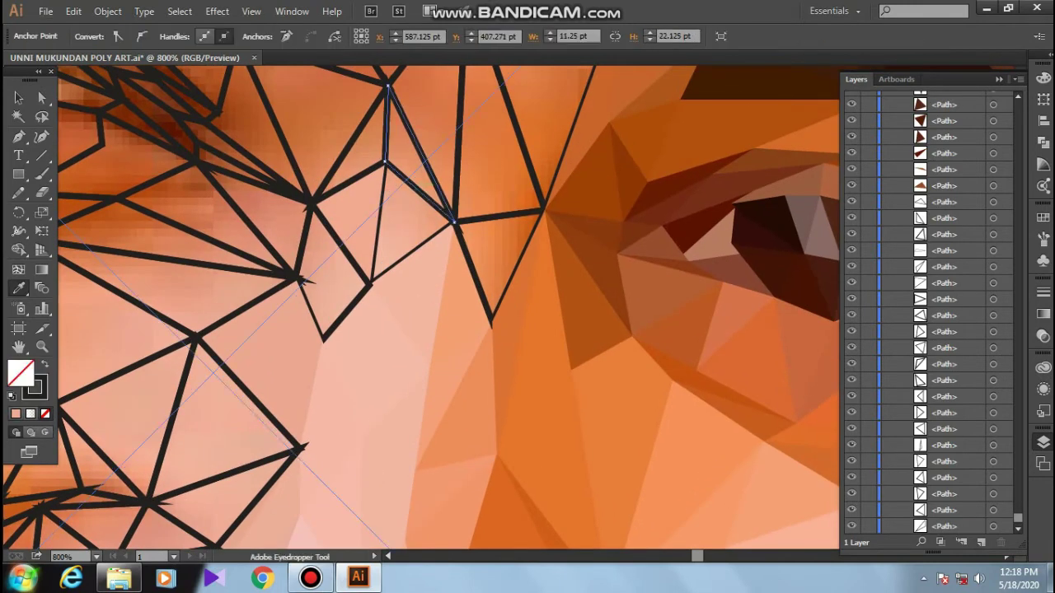
pyautogui.click(301, 280)
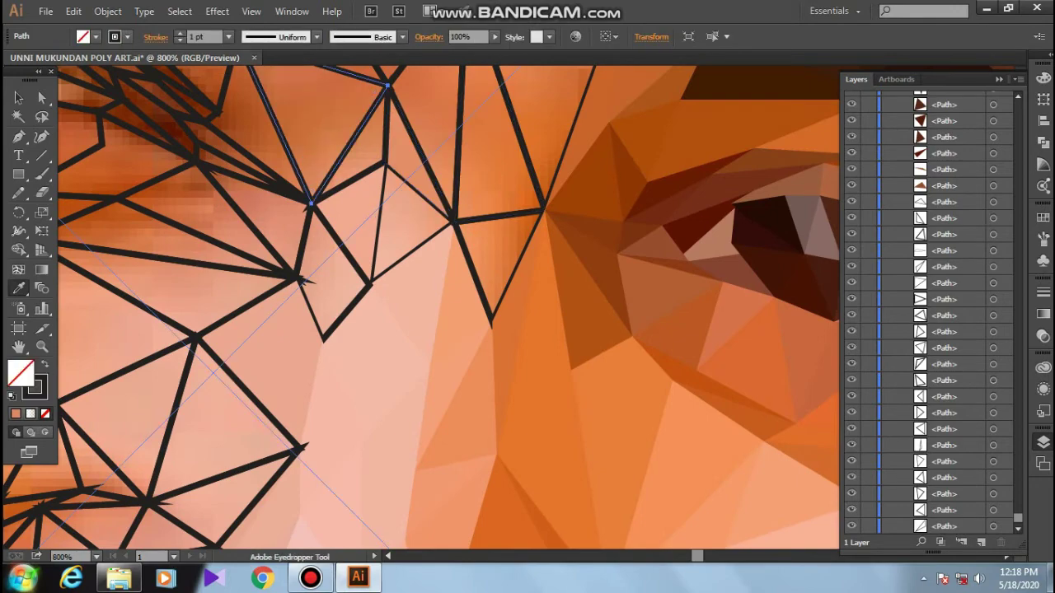
# Step: Fill the triangles near the eye with darker and lighter sampled oranges
pyautogui.moveTo(313, 90); pyautogui.dragTo(296, 282)
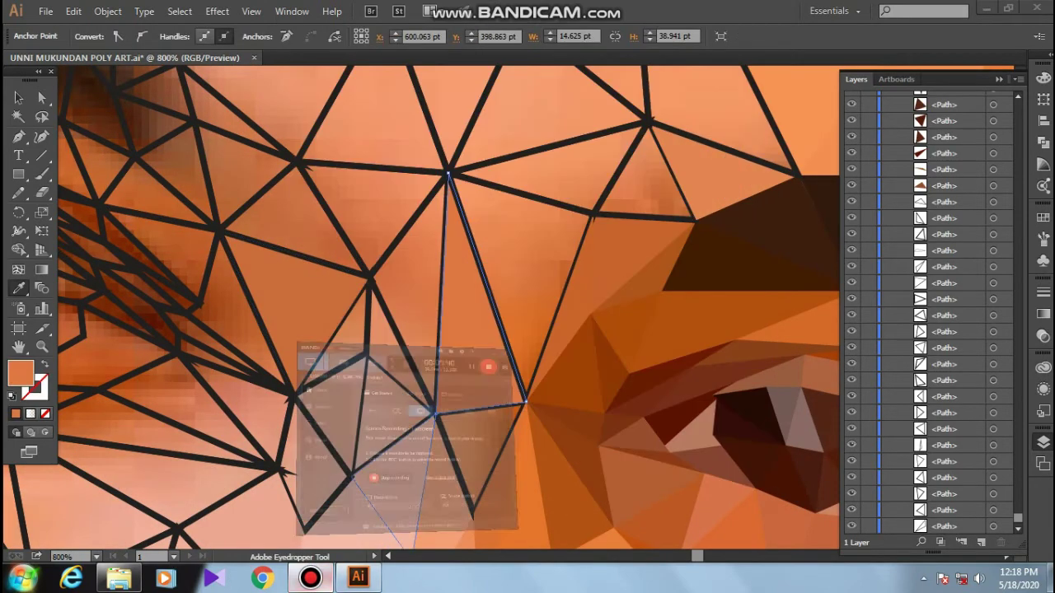
pyautogui.keyDown('ctrl'); pyautogui.click(402, 235); pyautogui.keyUp('ctrl')
pyautogui.click(401, 235)
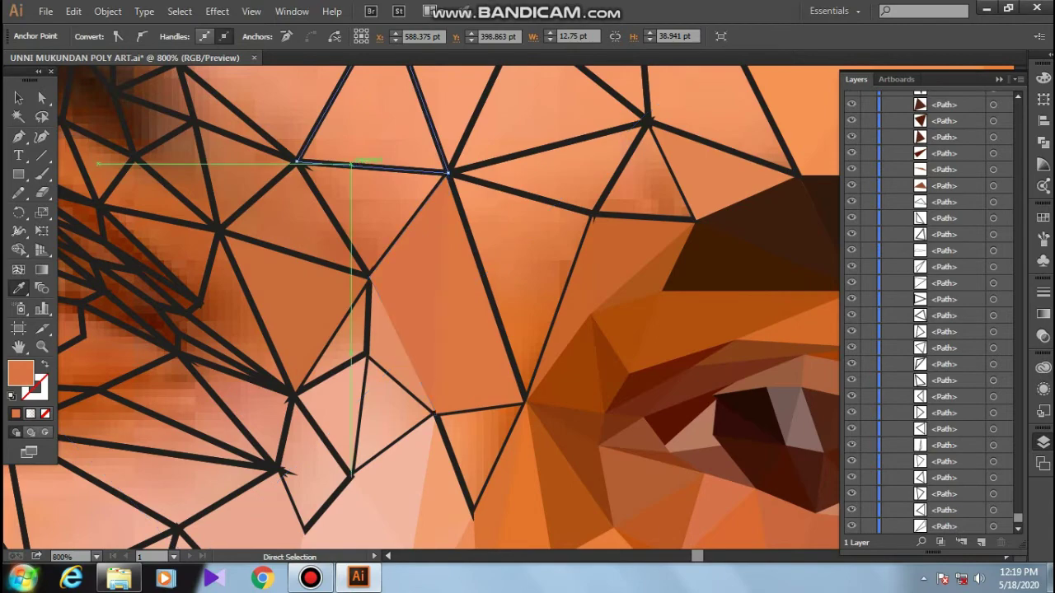
pyautogui.click(350, 165)
pyautogui.keyDown('ctrl'); pyautogui.click(519, 247); pyautogui.keyUp('ctrl')
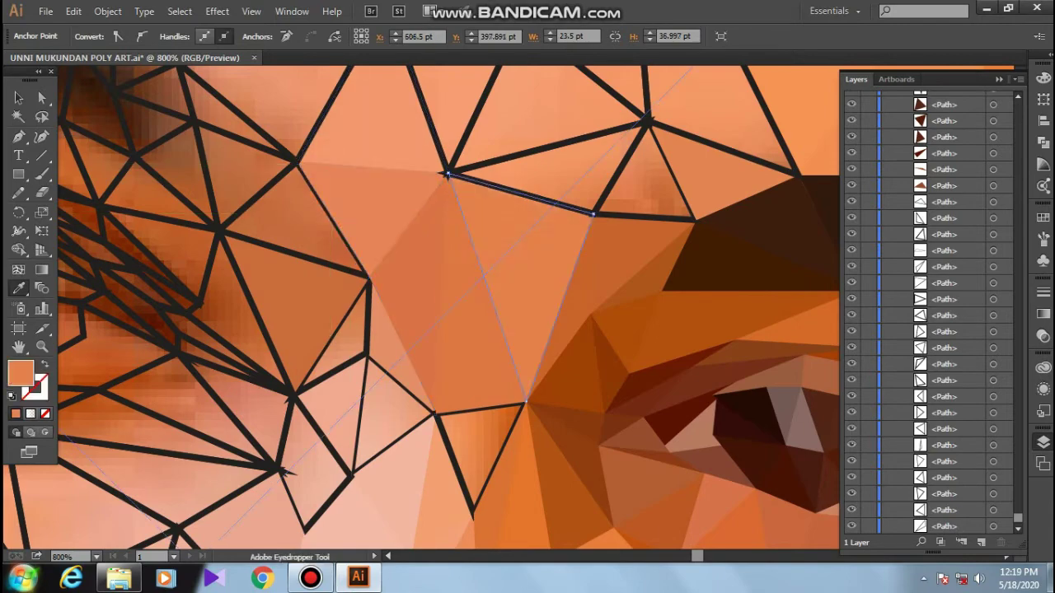
pyautogui.keyDown('ctrl'); pyautogui.click(685, 177); pyautogui.keyUp('ctrl')
pyautogui.click(664, 216)
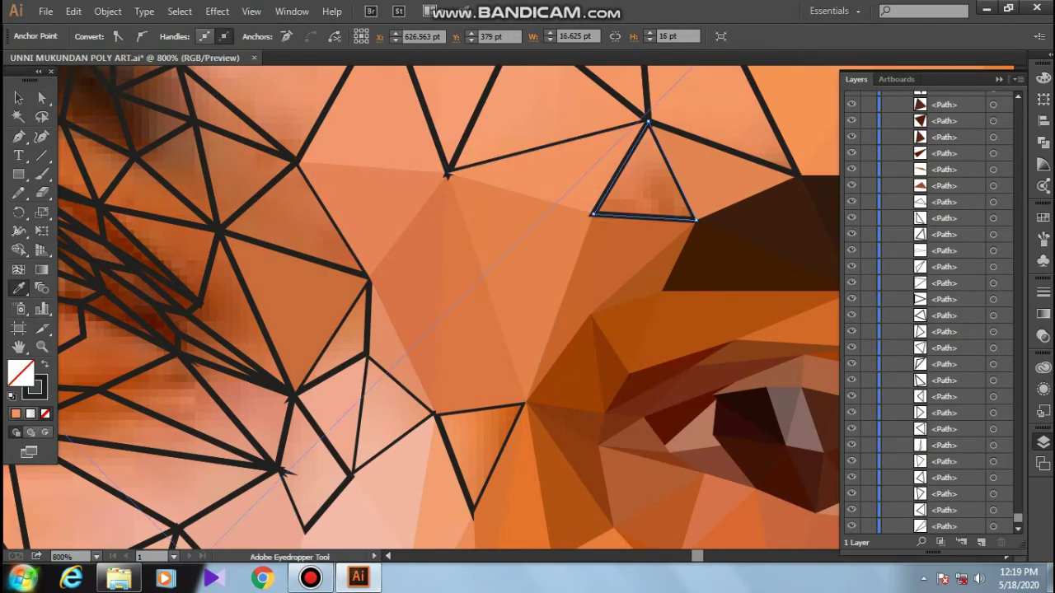
# Step: Sample the photo colour into the triangle beside the nose
pyautogui.hotkey('ctrl', '-')
pyautogui.scroll(-2, 546, 235)
pyautogui.keyDown('ctrl'); pyautogui.click(582, 263); pyautogui.keyUp('ctrl')
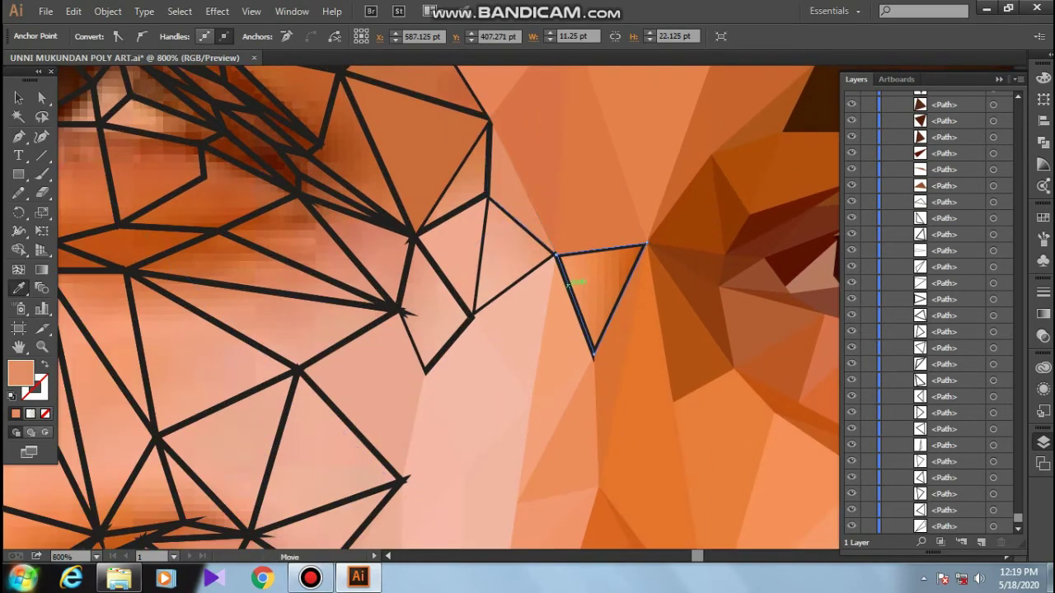
pyautogui.click(589, 272)
pyautogui.hotkey('ctrl', '+')
pyautogui.keyDown('ctrl'); pyautogui.click(466, 313); pyautogui.keyUp('ctrl')
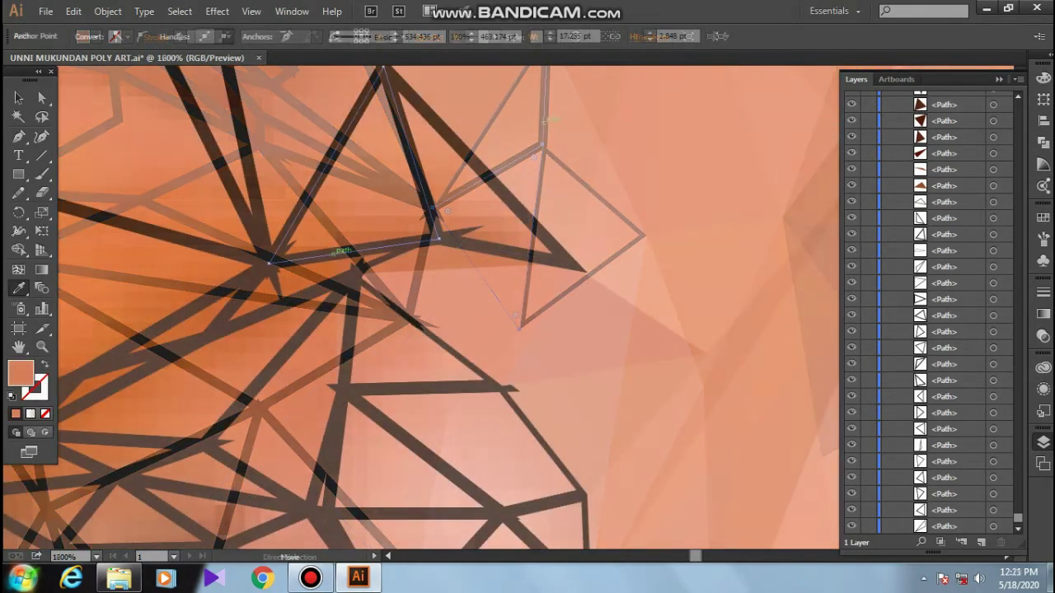
# Step: Fill the top triangle lighter peach, the left quad orange and the bottom triangle from the photo
pyautogui.keyDown('ctrl'); pyautogui.click(461, 182); pyautogui.keyUp('ctrl')
pyautogui.click(309, 293)
pyautogui.keyDown('ctrl'); pyautogui.click(310, 294); pyautogui.keyUp('ctrl')
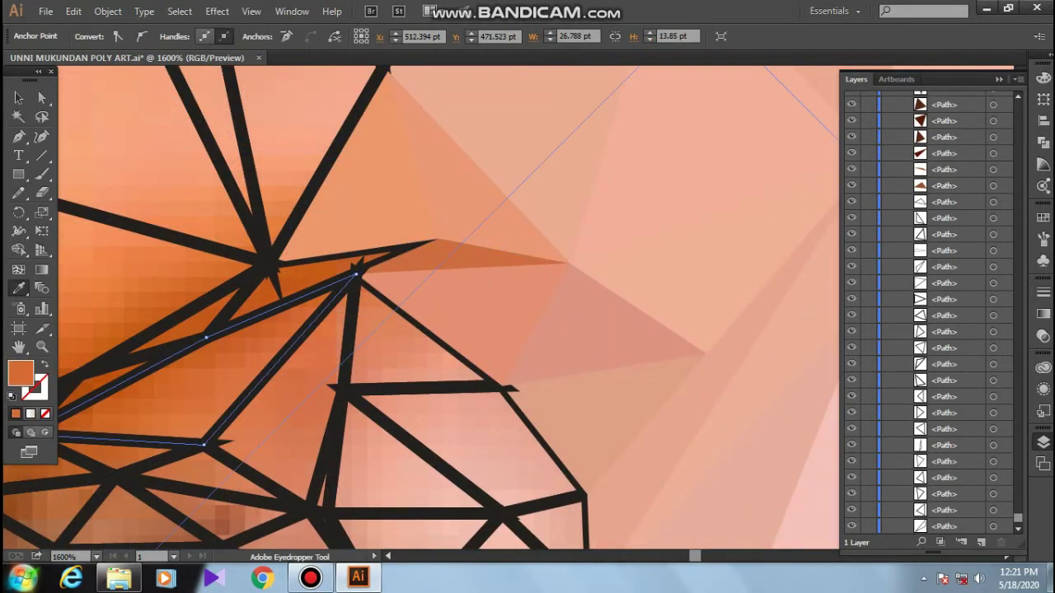
pyautogui.click(247, 346)
pyautogui.keyDown('ctrl'); pyautogui.click(211, 478); pyautogui.keyUp('ctrl')
pyautogui.click(210, 482)
# Step: Fill the lower-right quad with lighter pink and the thin sliver with sampled orange
pyautogui.keyDown('ctrl'); pyautogui.click(429, 446); pyautogui.keyUp('ctrl')
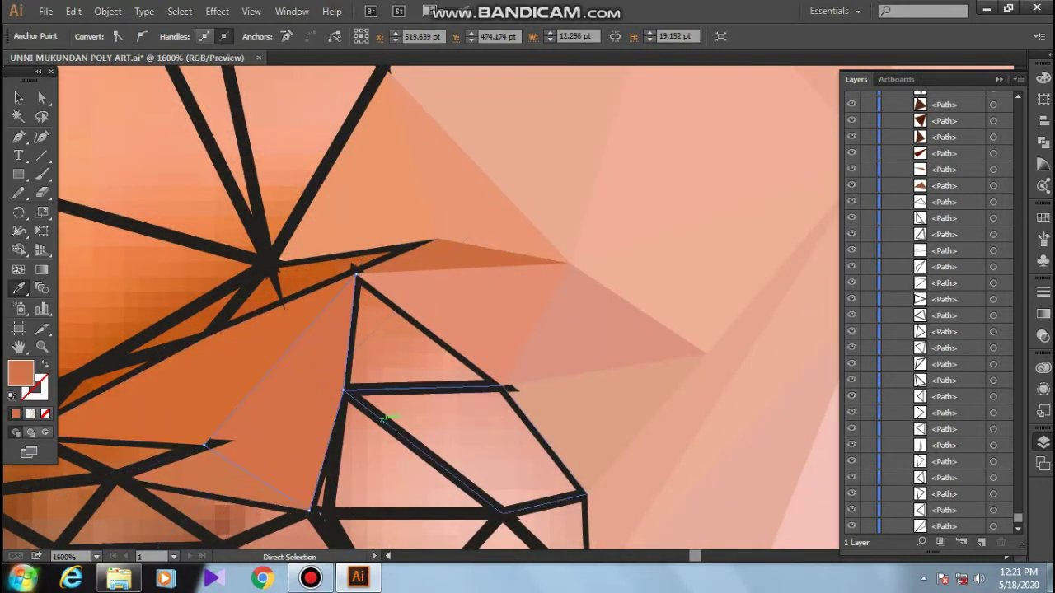
pyautogui.click(627, 429)
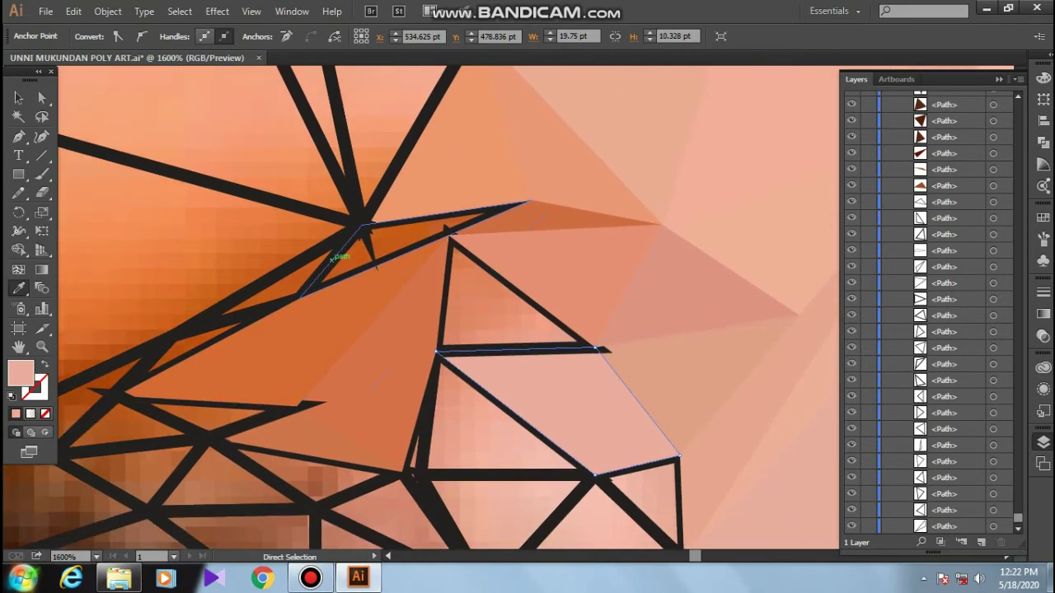
pyautogui.keyDown('ctrl'); pyautogui.click(412, 239); pyautogui.keyUp('ctrl')
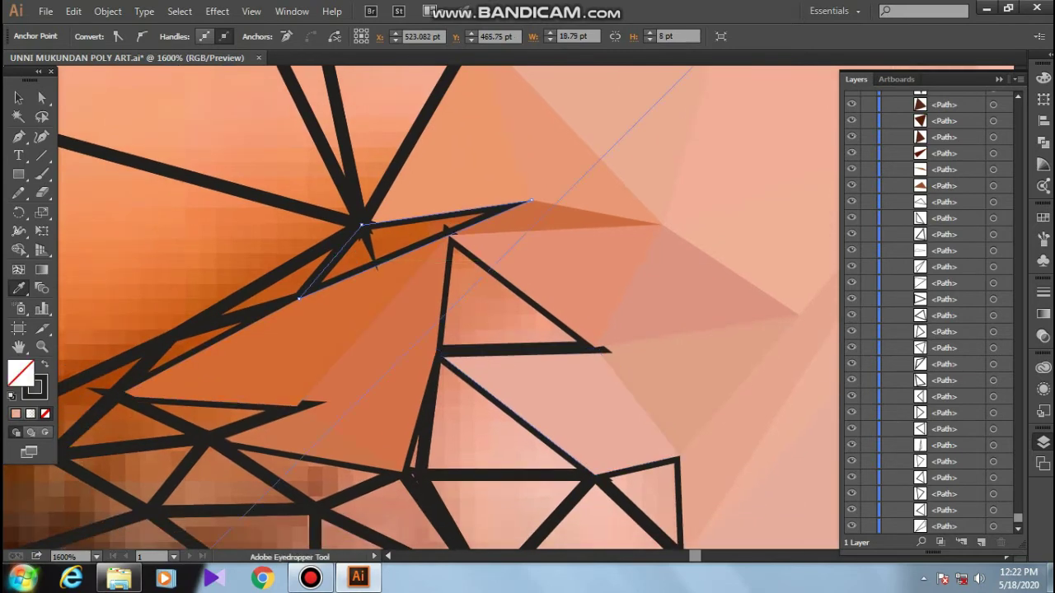
pyautogui.moveTo(353, 140); pyautogui.dragTo(411, 407)
pyautogui.keyDown('ctrl'); pyautogui.click(471, 413); pyautogui.keyUp('ctrl')
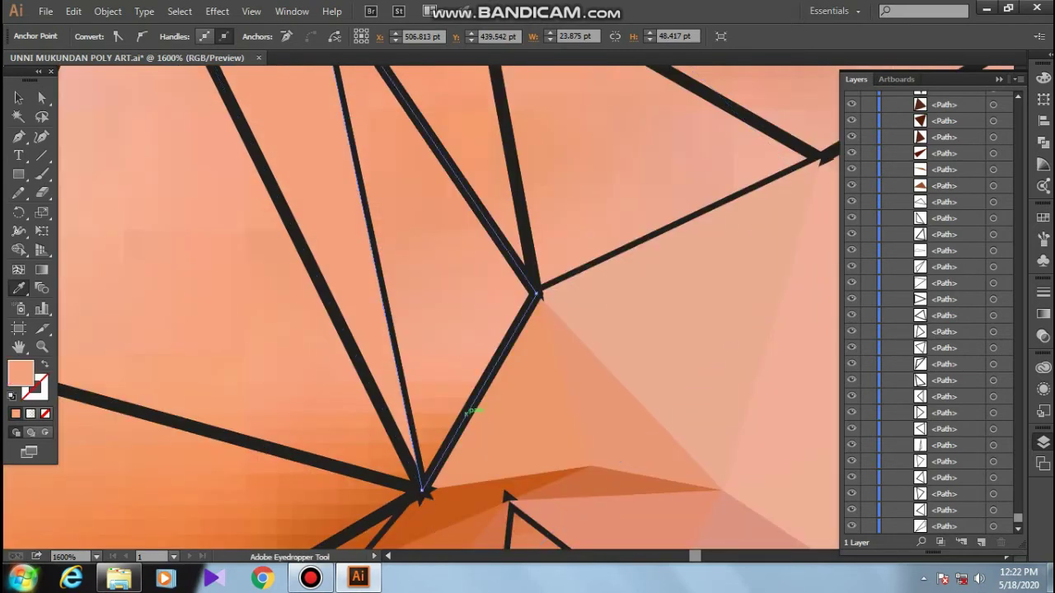
pyautogui.scroll(-1, 487, 443)
# Step: Fill the left triangle with sampled light pink
pyautogui.hotkey('ctrl', '-')
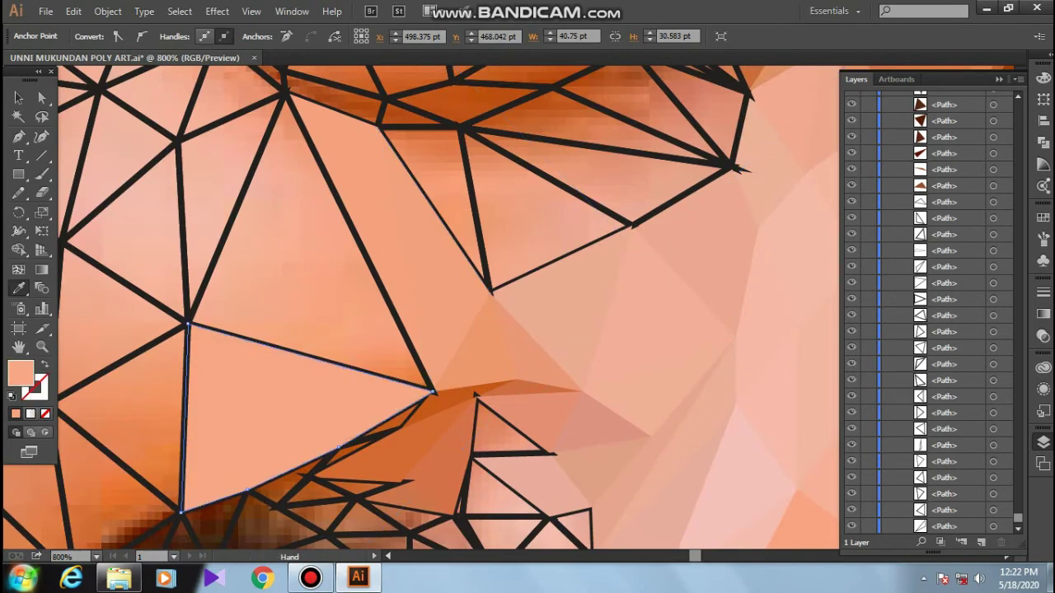
pyautogui.scroll(-3, 412, 330)
pyautogui.keyDown('ctrl'); pyautogui.click(354, 296); pyautogui.keyUp('ctrl')
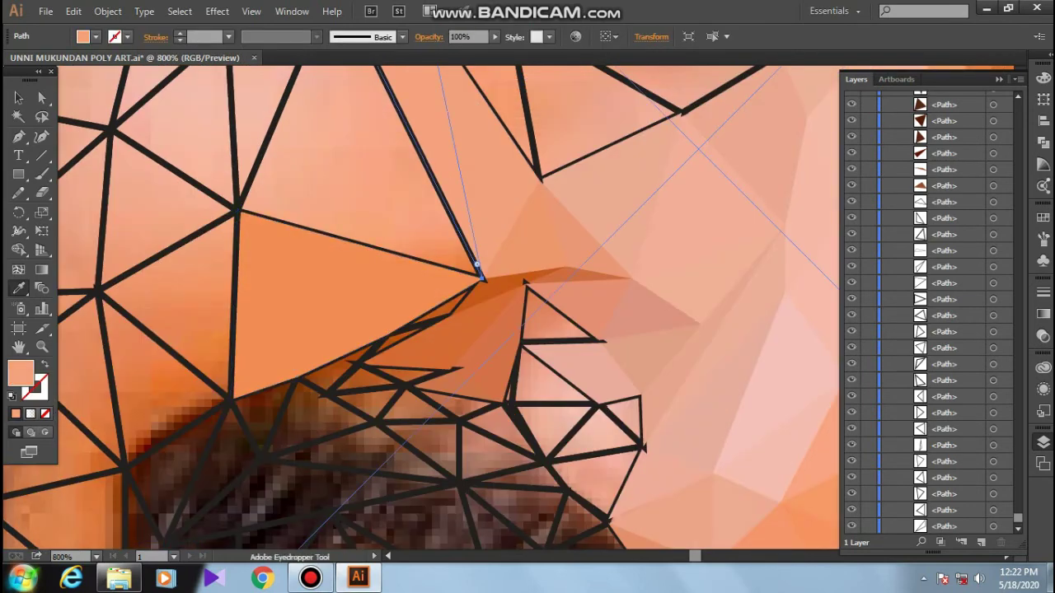
pyautogui.scroll(3, 412, 330)
pyautogui.keyDown('ctrl'); pyautogui.click(329, 313); pyautogui.keyUp('ctrl')
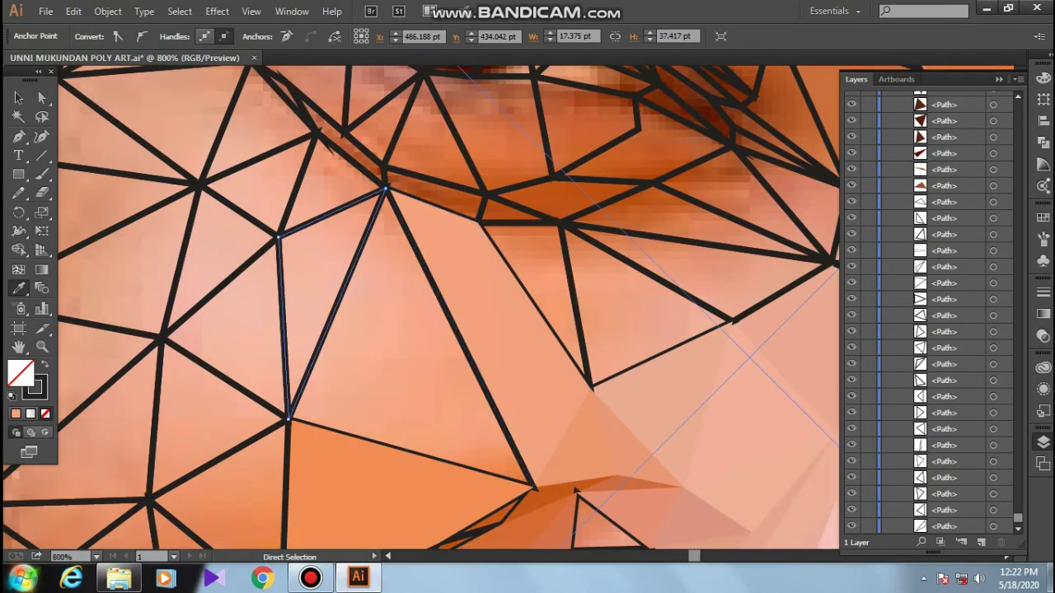
pyautogui.click(330, 313)
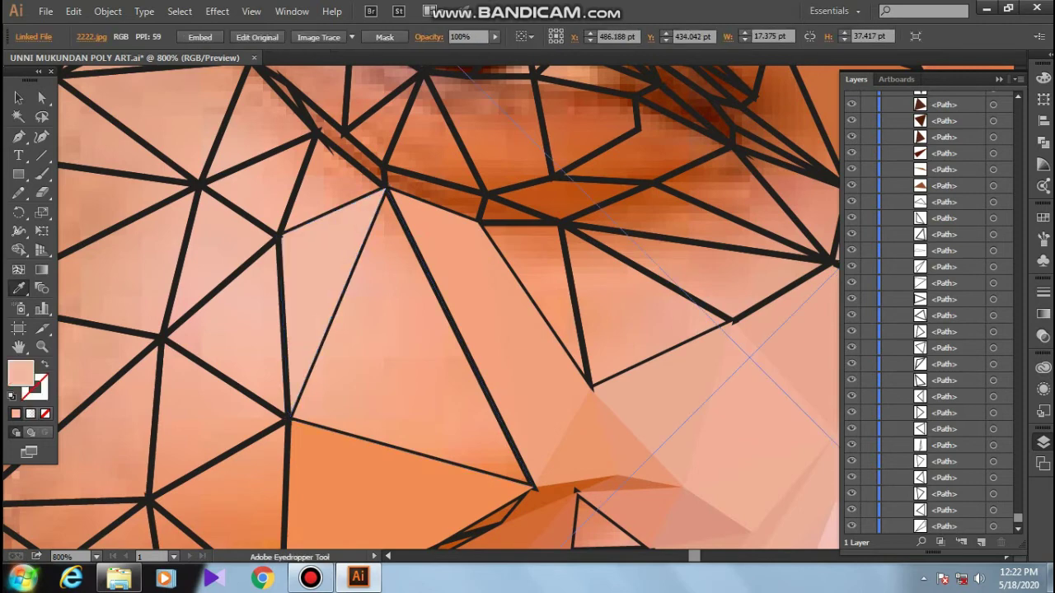
# Step: Fill the upper-left and large central triangles with light pink samples
pyautogui.keyDown('ctrl'); pyautogui.click(298, 186); pyautogui.keyUp('ctrl')
pyautogui.click(298, 186)
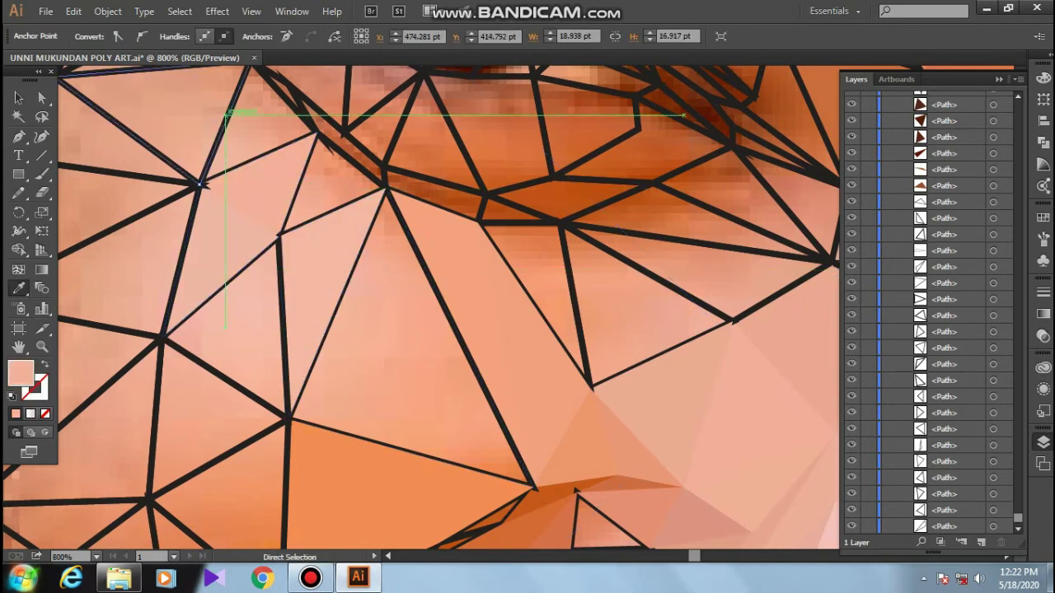
pyautogui.keyDown('ctrl'); pyautogui.click(412, 230); pyautogui.keyUp('ctrl')
pyautogui.click(412, 229)
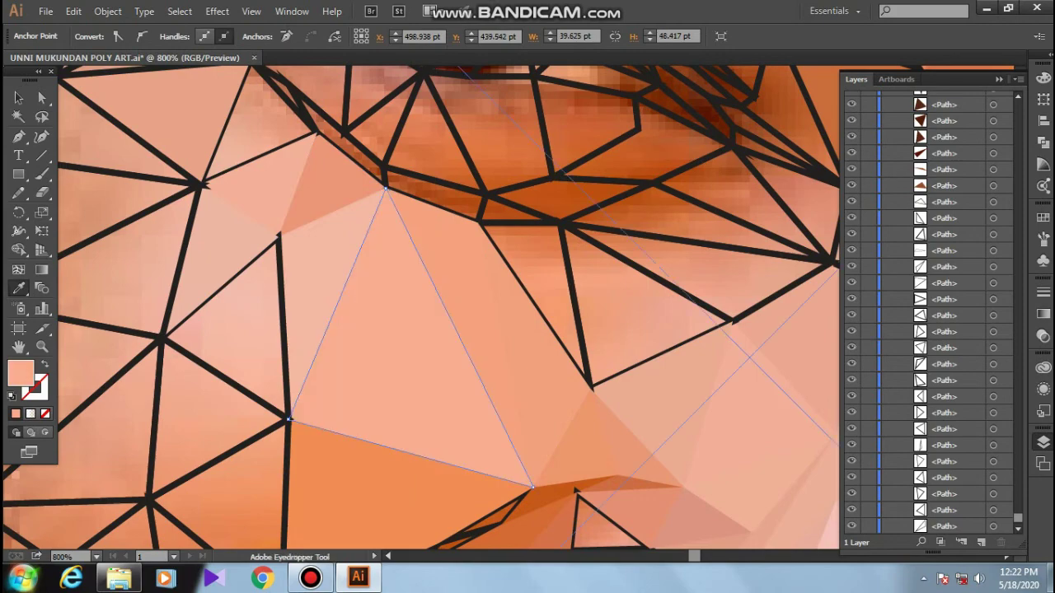
pyautogui.scroll(2, 338, 377)
# Step: Fill the small dark sliver with surrounding orange and the lower triangles with flat samples
pyautogui.keyDown('ctrl'); pyautogui.click(338, 377); pyautogui.keyUp('ctrl')
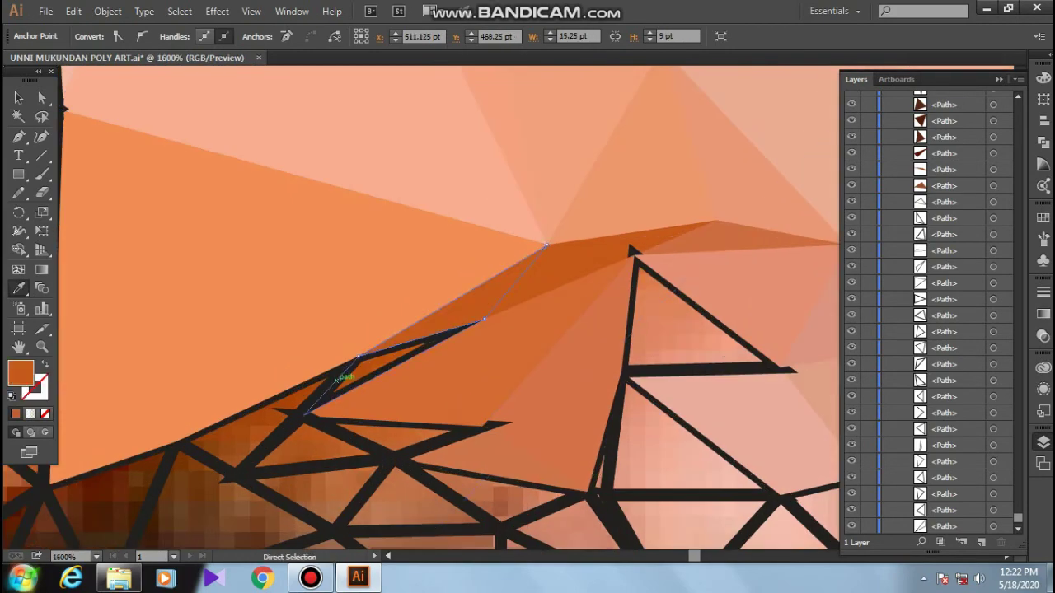
pyautogui.click(345, 373)
pyautogui.keyDown('ctrl'); pyautogui.click(366, 443); pyautogui.keyUp('ctrl')
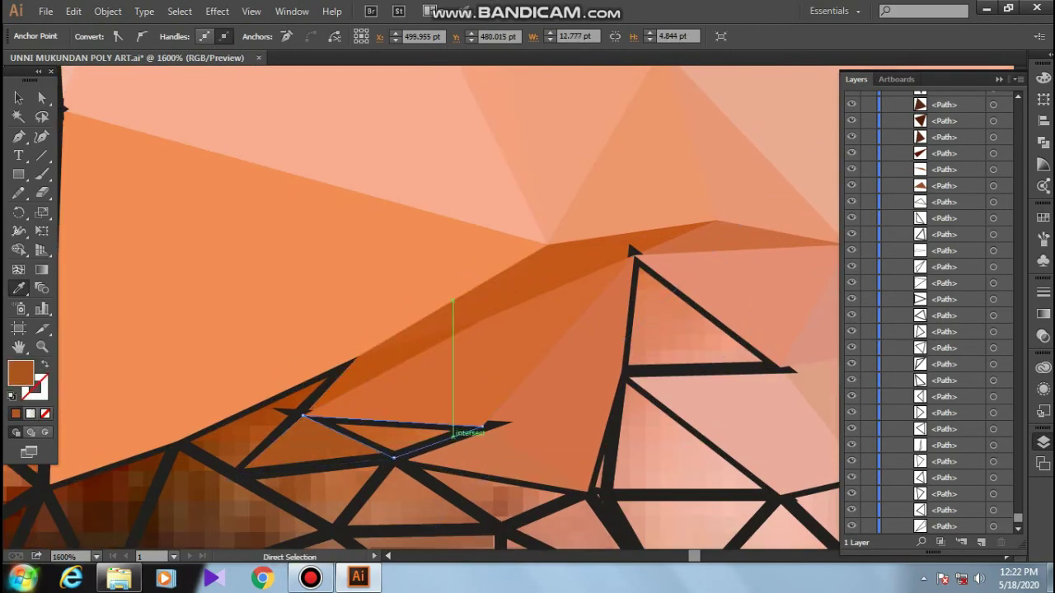
pyautogui.click(453, 435)
pyautogui.moveTo(396, 461); pyautogui.dragTo(458, 296)
pyautogui.keyDown('ctrl'); pyautogui.click(387, 330); pyautogui.keyUp('ctrl')
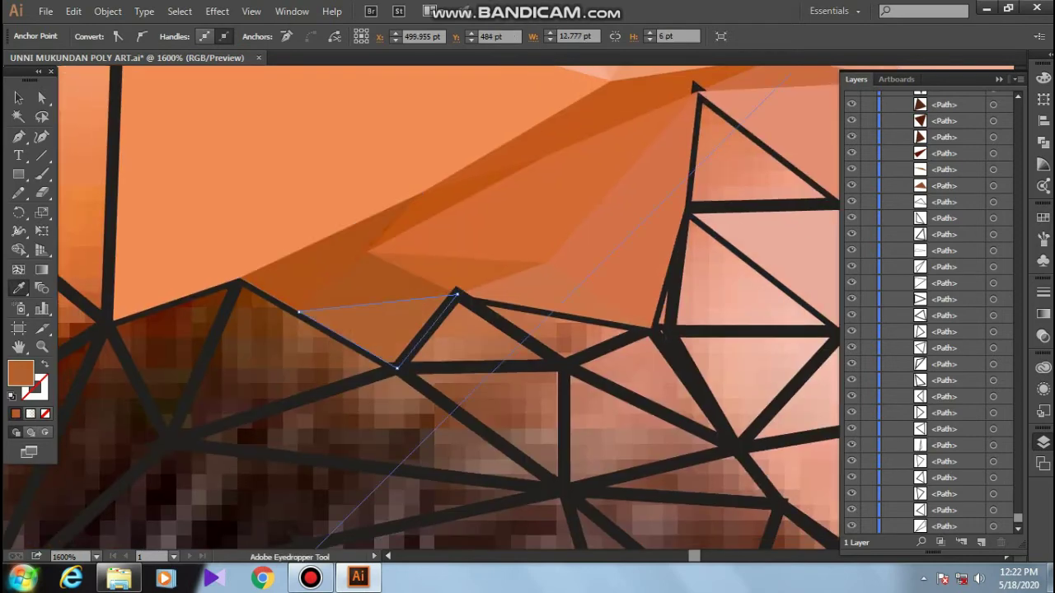
pyautogui.click(354, 329)
# Step: Give the lower triangle sampled brown, the upper one light brown, and the right one light pink
pyautogui.keyDown('ctrl'); pyautogui.click(511, 412); pyautogui.keyUp('ctrl')
pyautogui.click(527, 421)
pyautogui.keyDown('ctrl'); pyautogui.click(482, 342); pyautogui.keyUp('ctrl')
pyautogui.click(482, 342)
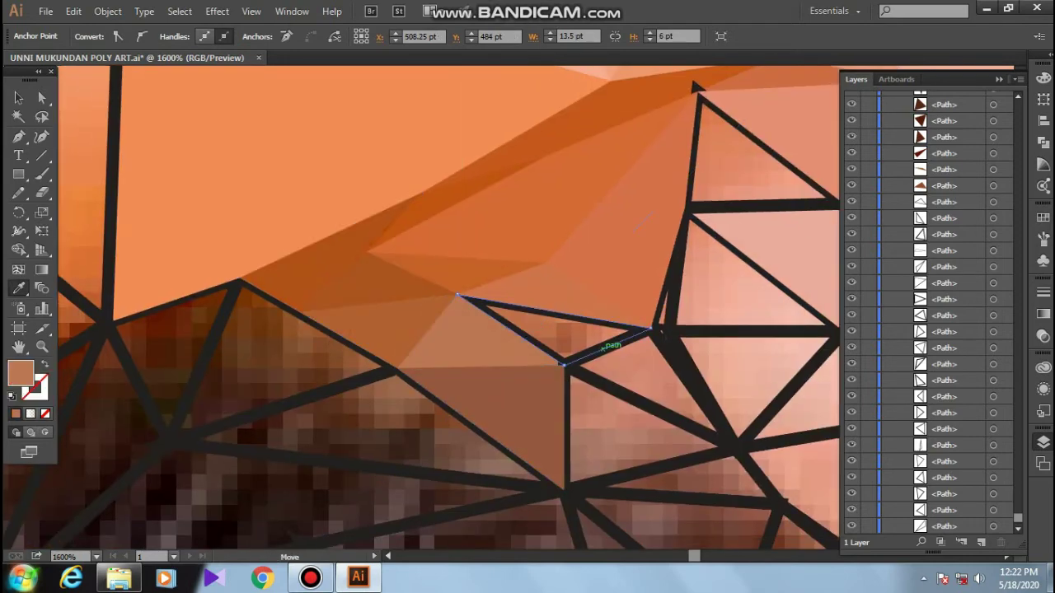
pyautogui.moveTo(606, 346); pyautogui.dragTo(450, 330)
pyautogui.keyDown('ctrl'); pyautogui.click(594, 338); pyautogui.keyUp('ctrl')
pyautogui.click(594, 338)
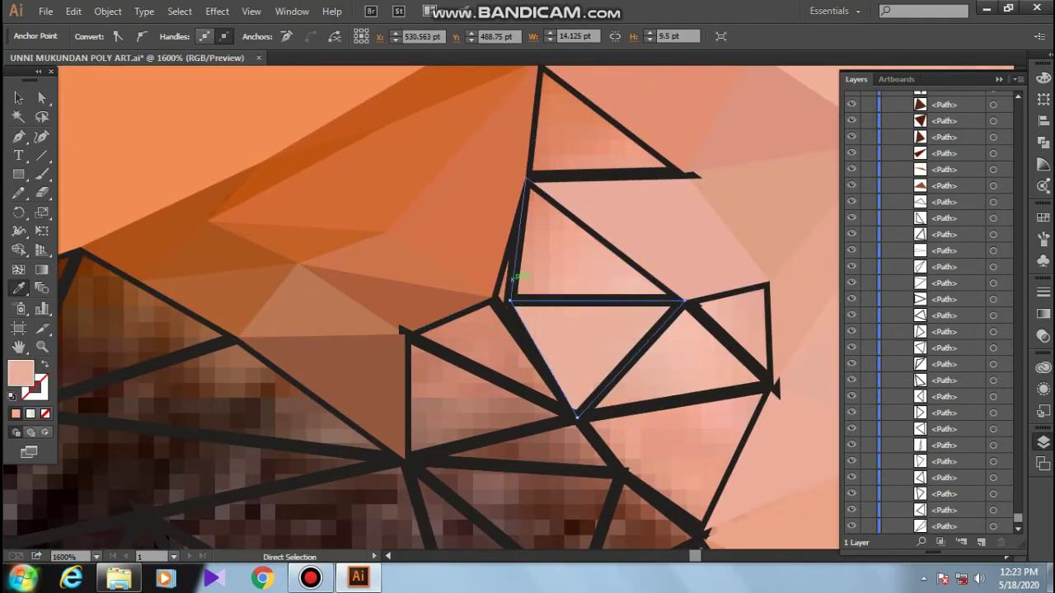
# Step: Fill the lower-left, right and middle triangles with sampled pinks
pyautogui.click(514, 249)
pyautogui.keyDown('ctrl'); pyautogui.click(478, 347); pyautogui.keyUp('ctrl')
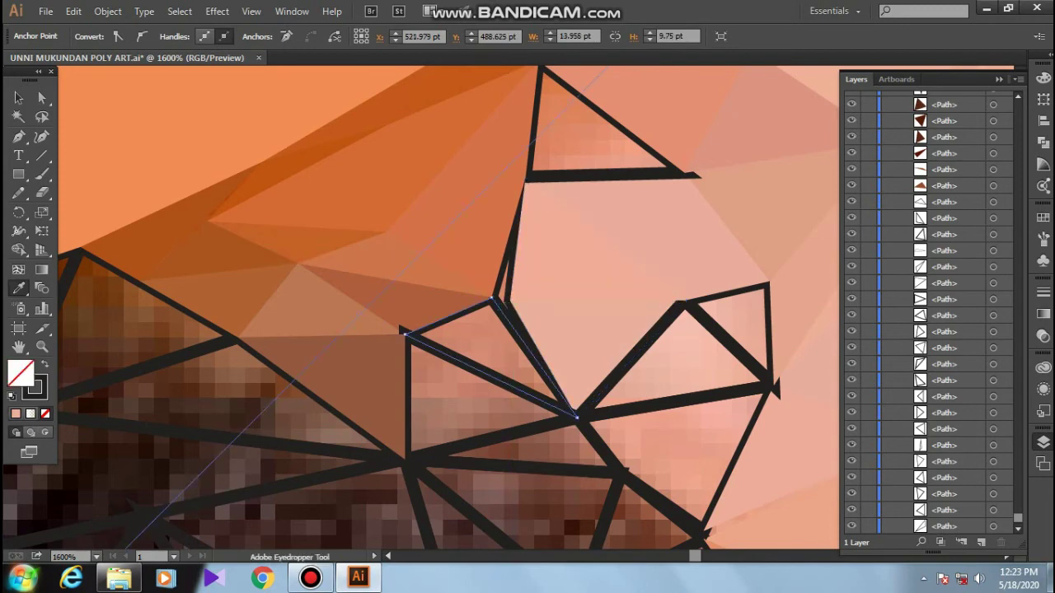
pyautogui.click(478, 347)
pyautogui.click(478, 441)
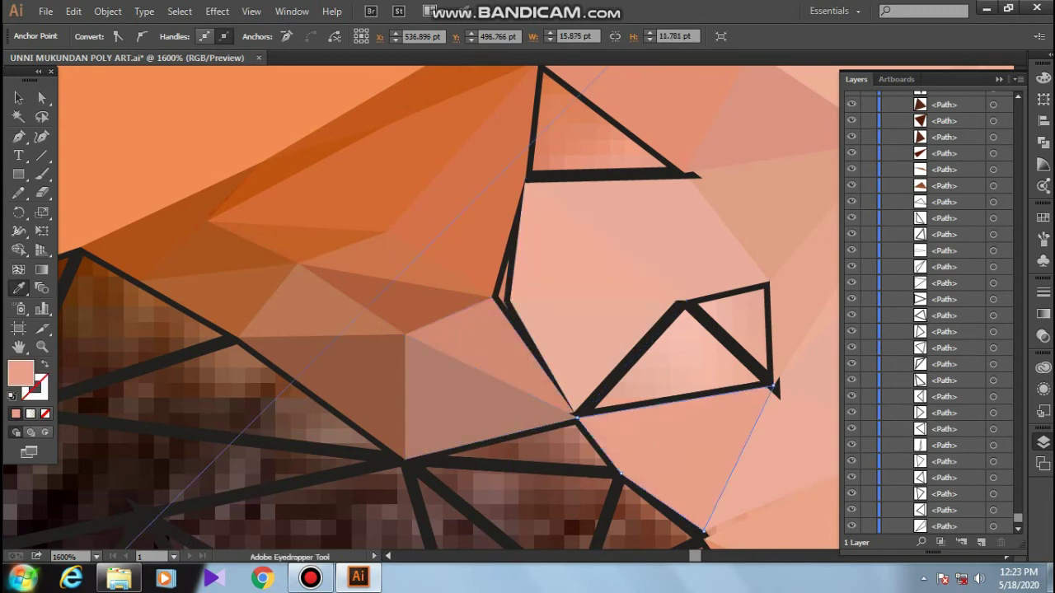
pyautogui.keyDown('ctrl'); pyautogui.click(726, 337); pyautogui.keyUp('ctrl')
pyautogui.click(725, 337)
pyautogui.click(635, 356)
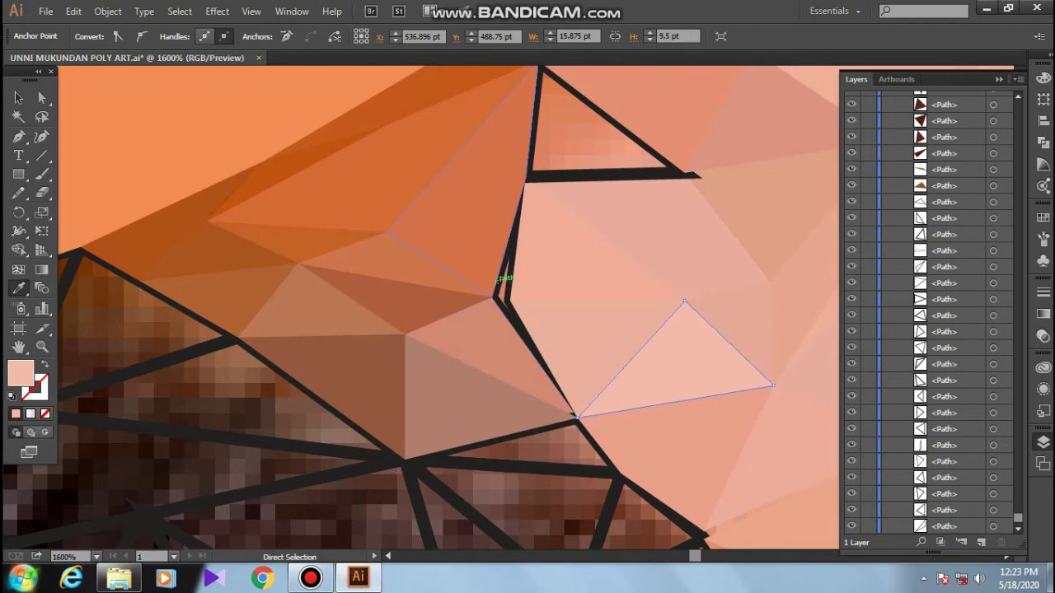
# Step: Move the sliver's corner to close the gap and fill it with the surrounding salmon
pyautogui.scroll(3, 511, 279)
pyautogui.moveTo(503, 350); pyautogui.dragTo(504, 351)
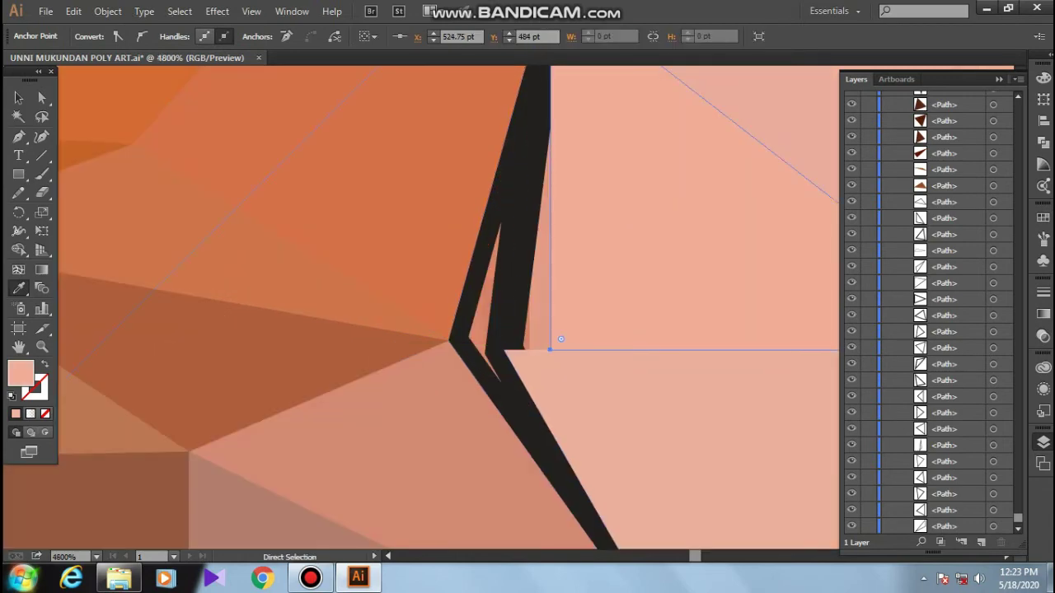
pyautogui.press('i')
pyautogui.click(486, 412)
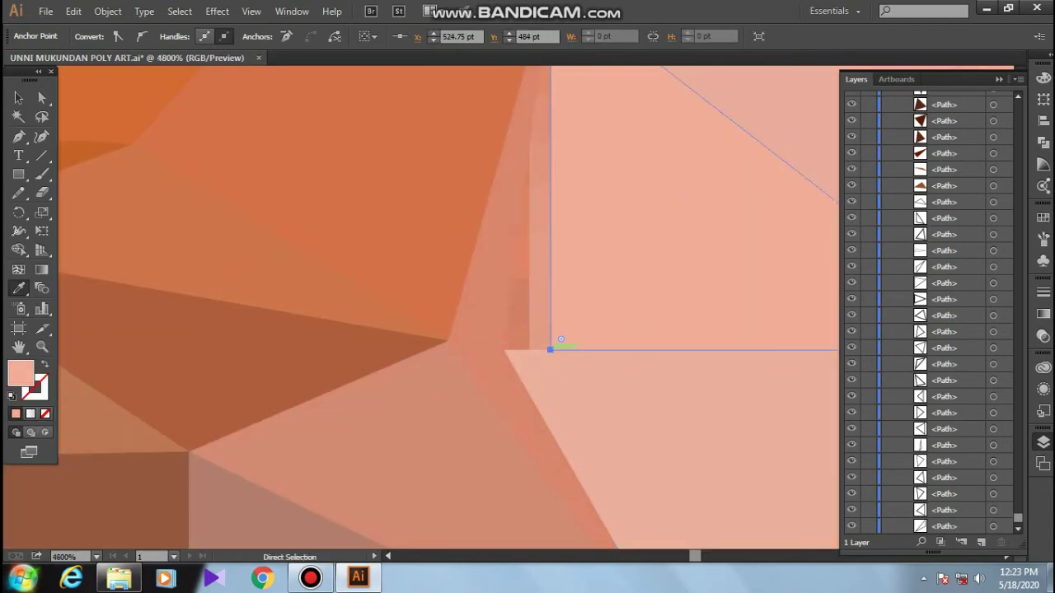
pyautogui.moveTo(552, 348); pyautogui.dragTo(506, 352)
pyautogui.scroll(-4, 506, 353)
pyautogui.press('i')
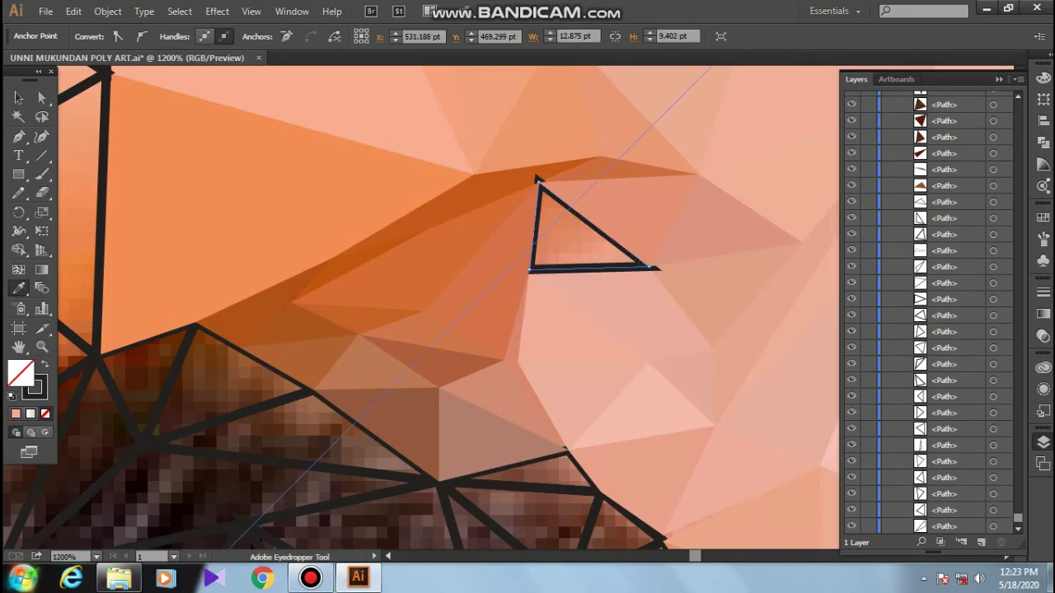
pyautogui.scroll(-2, 529, 352)
pyautogui.scroll(-1, 529, 352)
pyautogui.scroll(3, 482, 267)
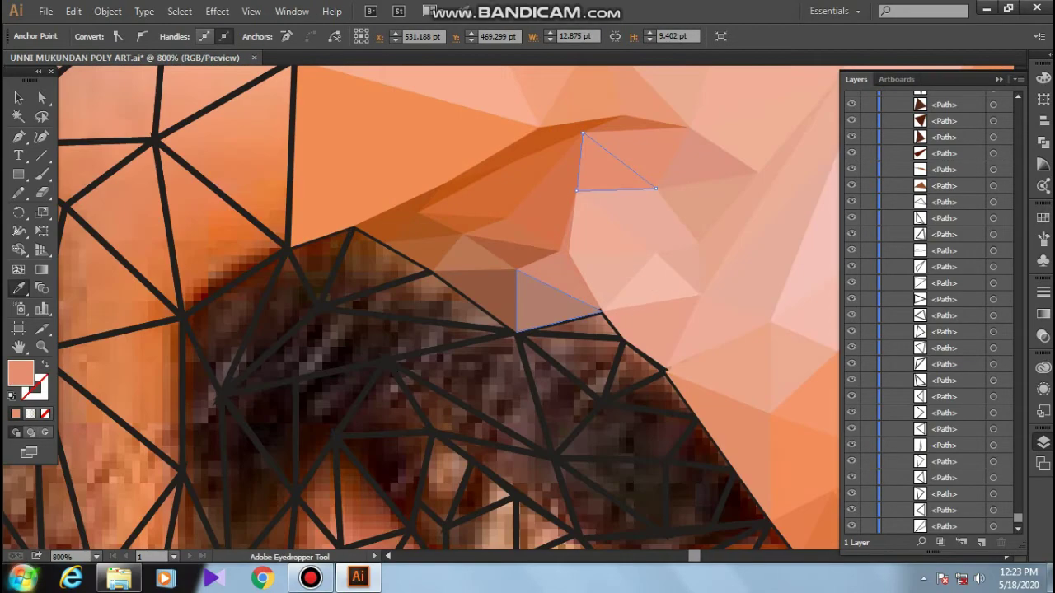
# Step: Fill the first hair-edge triangles dark and lighter brown and nudge the lower triangle's corner
pyautogui.click(587, 336)
pyautogui.scroll(2, 634, 362)
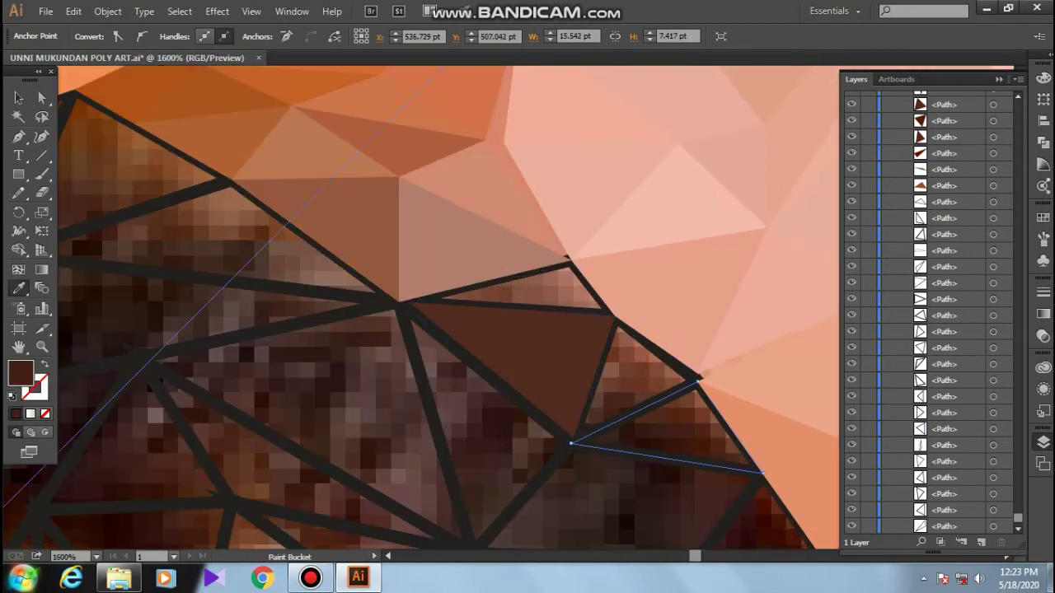
pyautogui.click(676, 433)
pyautogui.keyDown('ctrl'); pyautogui.click(631, 371); pyautogui.keyUp('ctrl')
pyautogui.click(630, 370)
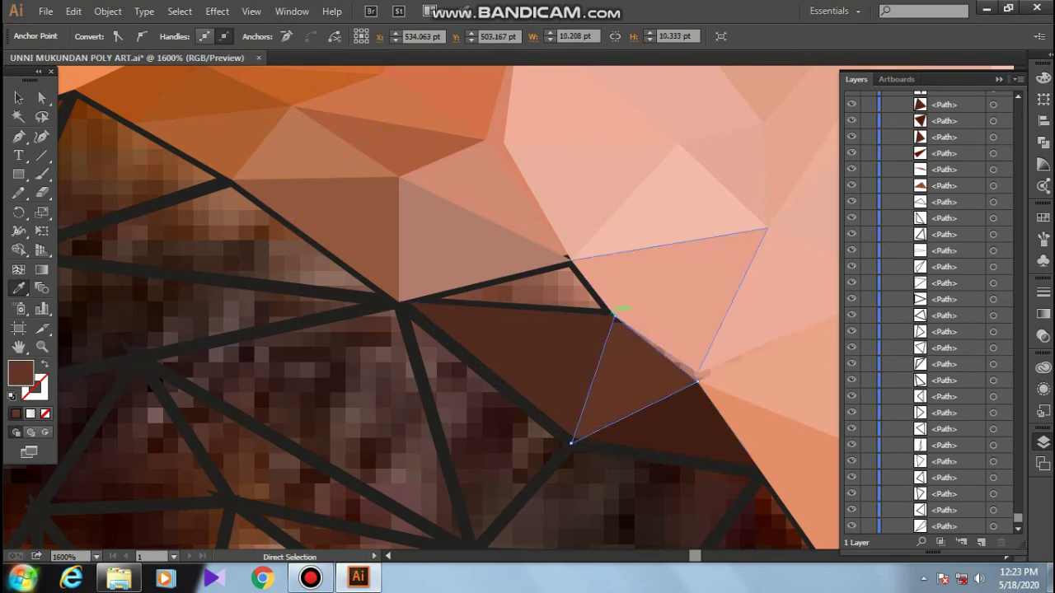
pyautogui.moveTo(613, 313); pyautogui.dragTo(618, 326)
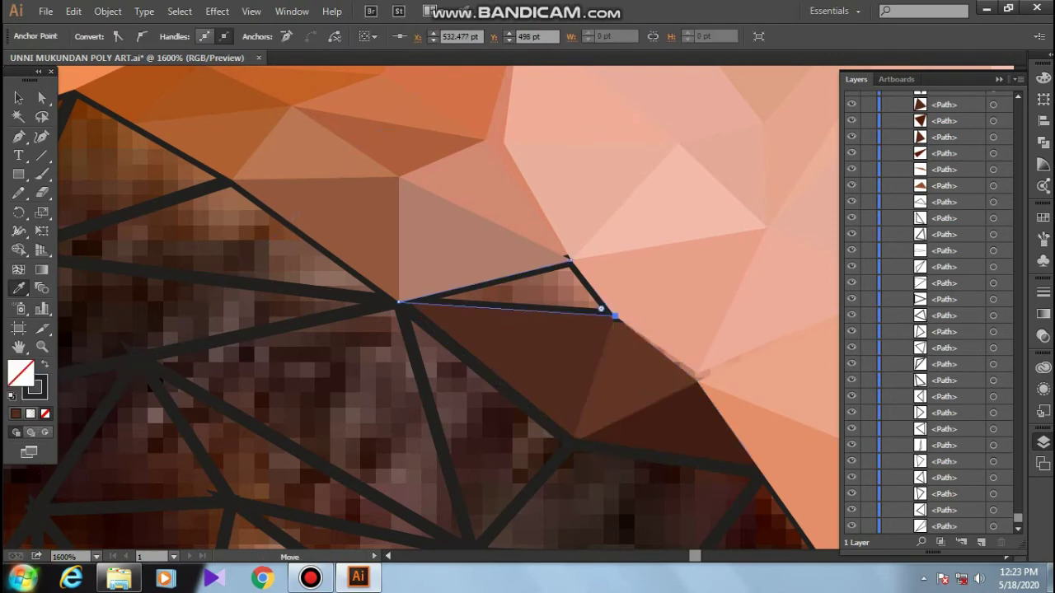
pyautogui.click(601, 330)
pyautogui.keyDown('ctrl'); pyautogui.click(615, 316); pyautogui.keyUp('ctrl')
# Step: Fill the upper triangle light brown, rejoin the lower corner, and fill two triangles dark brown
pyautogui.keyDown('ctrl'); pyautogui.click(511, 292); pyautogui.keyUp('ctrl')
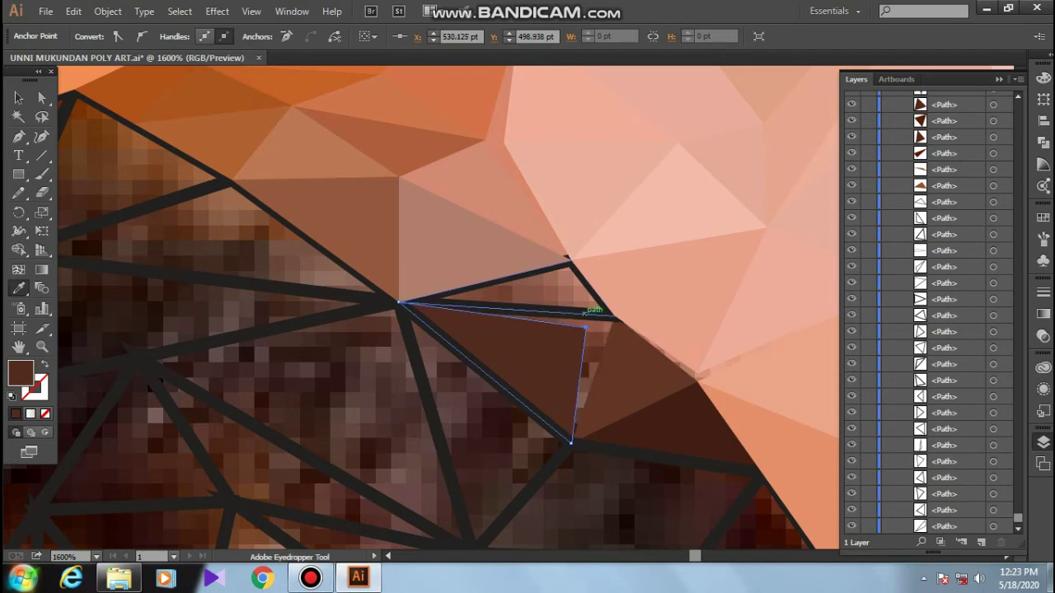
pyautogui.click(462, 296)
pyautogui.moveTo(585, 327); pyautogui.dragTo(614, 315)
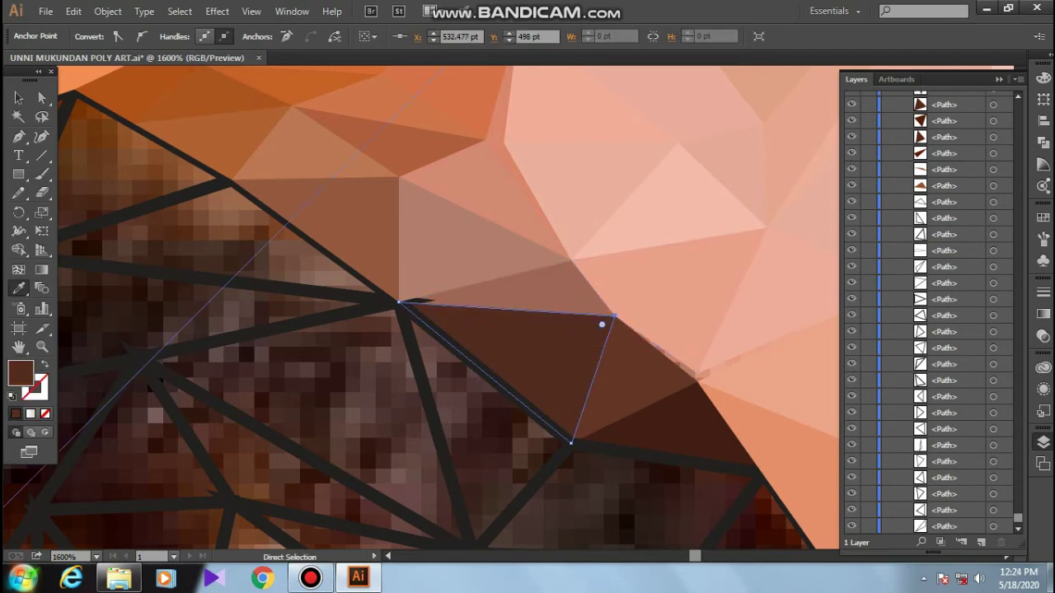
pyautogui.click(323, 318)
pyautogui.keyDown('ctrl'); pyautogui.click(486, 412); pyautogui.keyUp('ctrl')
pyautogui.click(330, 395)
# Step: Fill the lower, middle and upper-left triangles with dark, grey-brown and darker brown
pyautogui.moveTo(329, 371); pyautogui.dragTo(532, 406)
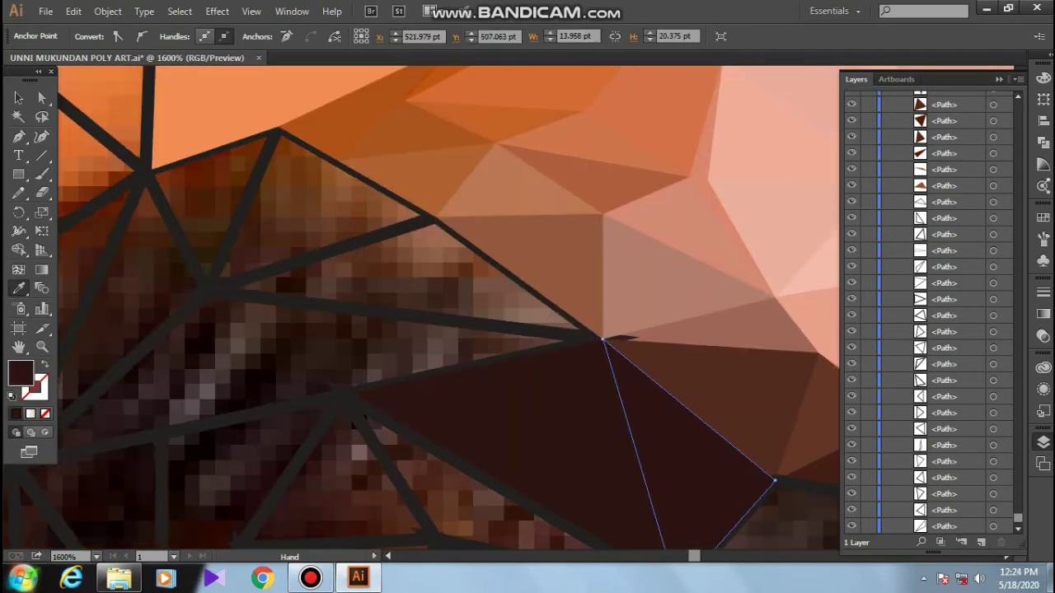
pyautogui.click(395, 354)
pyautogui.keyDown('ctrl'); pyautogui.click(338, 247); pyautogui.keyUp('ctrl')
pyautogui.click(341, 239)
pyautogui.keyDown('ctrl'); pyautogui.click(259, 177); pyautogui.keyUp('ctrl')
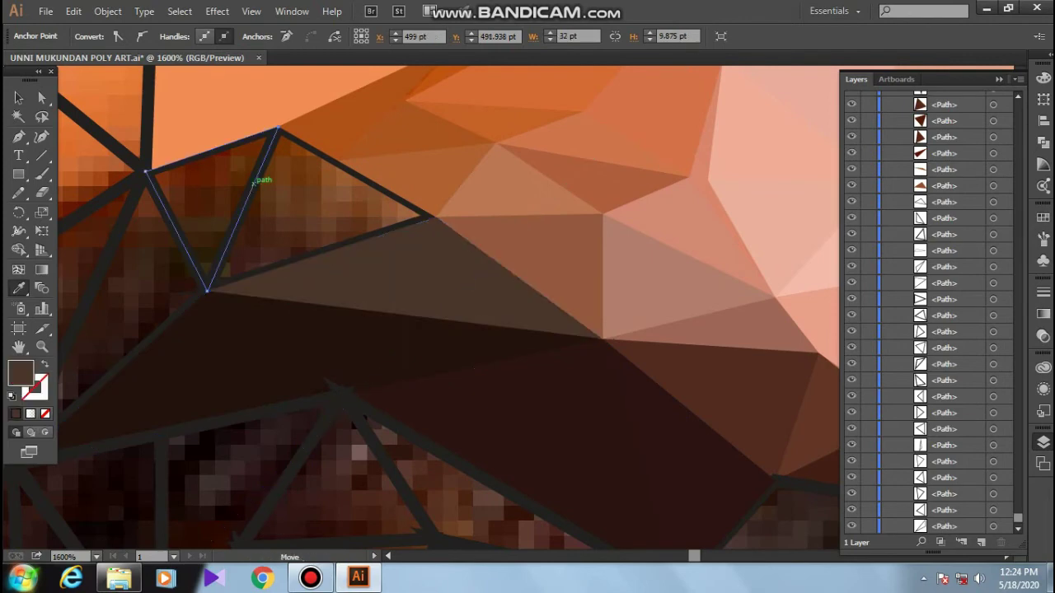
pyautogui.click(242, 212)
pyautogui.click(242, 212)
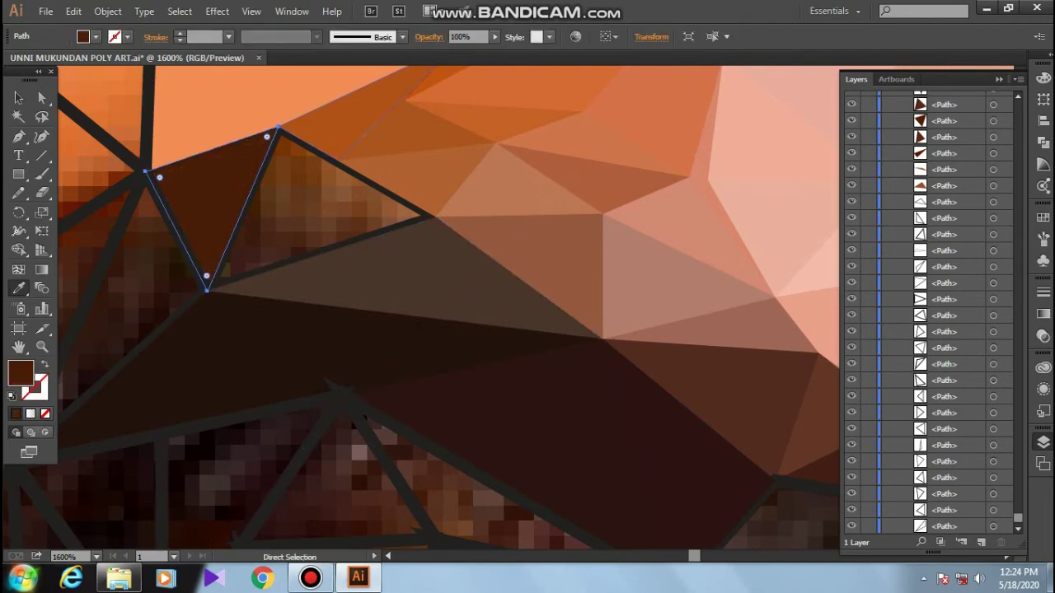
# Step: Fill the next middle triangle and a small triangle with darker brown
pyautogui.moveTo(260, 273); pyautogui.dragTo(541, 258)
pyautogui.keyDown('ctrl'); pyautogui.click(479, 266); pyautogui.keyUp('ctrl')
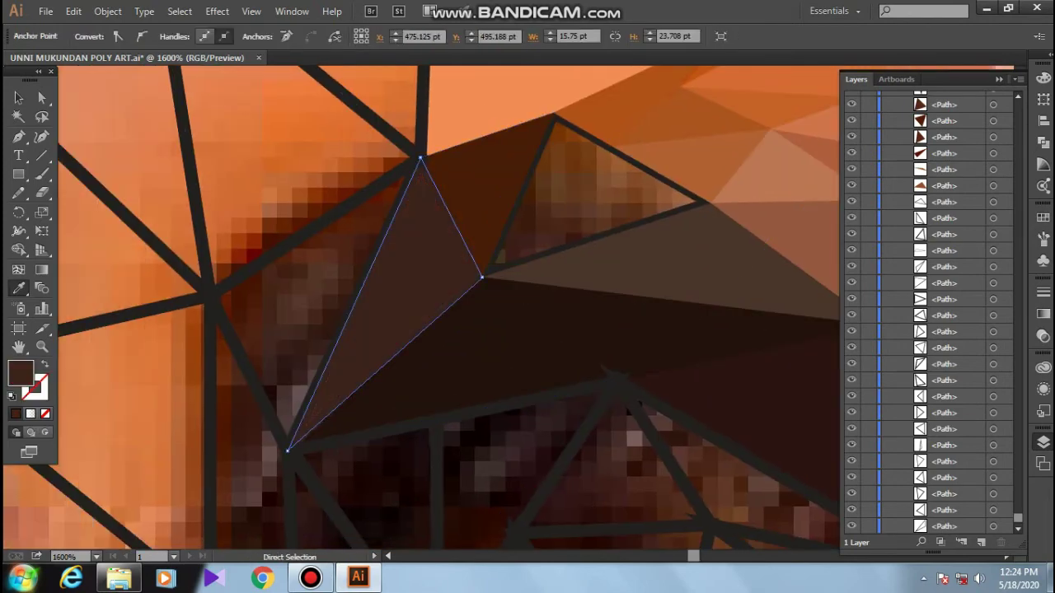
pyautogui.click(494, 346)
pyautogui.scroll(-1, 331, 287)
pyautogui.keyDown('ctrl'); pyautogui.click(341, 313); pyautogui.keyUp('ctrl')
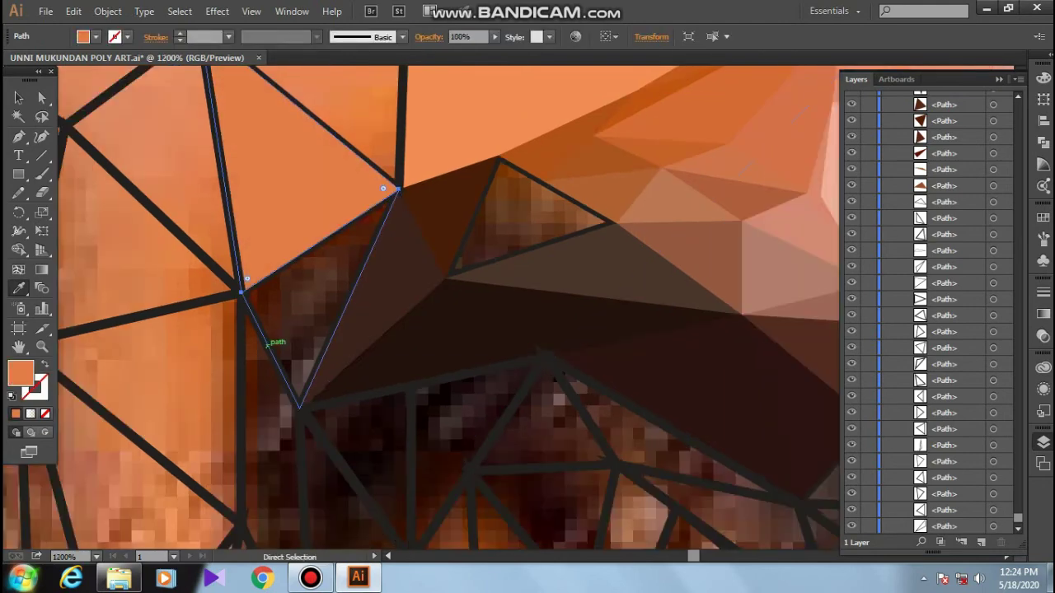
pyautogui.click(416, 239)
# Step: Fill the left triangle orange, then the strip and top triangles solid dark brown
pyautogui.moveTo(242, 379); pyautogui.dragTo(324, 314)
pyautogui.click(248, 206)
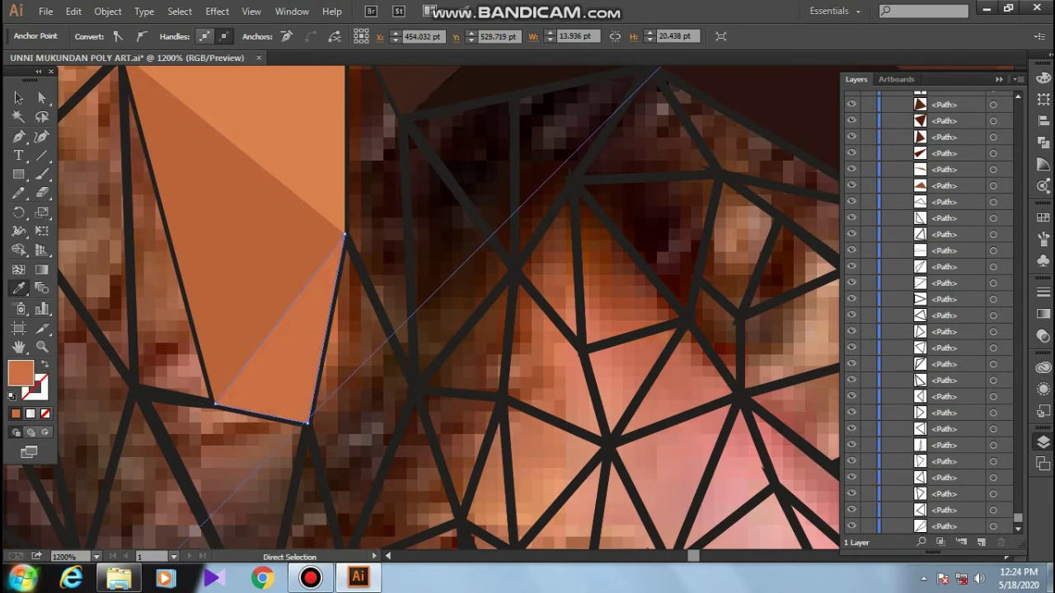
pyautogui.keyDown('ctrl'); pyautogui.click(375, 247); pyautogui.keyUp('ctrl')
pyautogui.click(387, 165)
pyautogui.keyDown('ctrl'); pyautogui.click(470, 190); pyautogui.keyUp('ctrl')
pyautogui.click(470, 189)
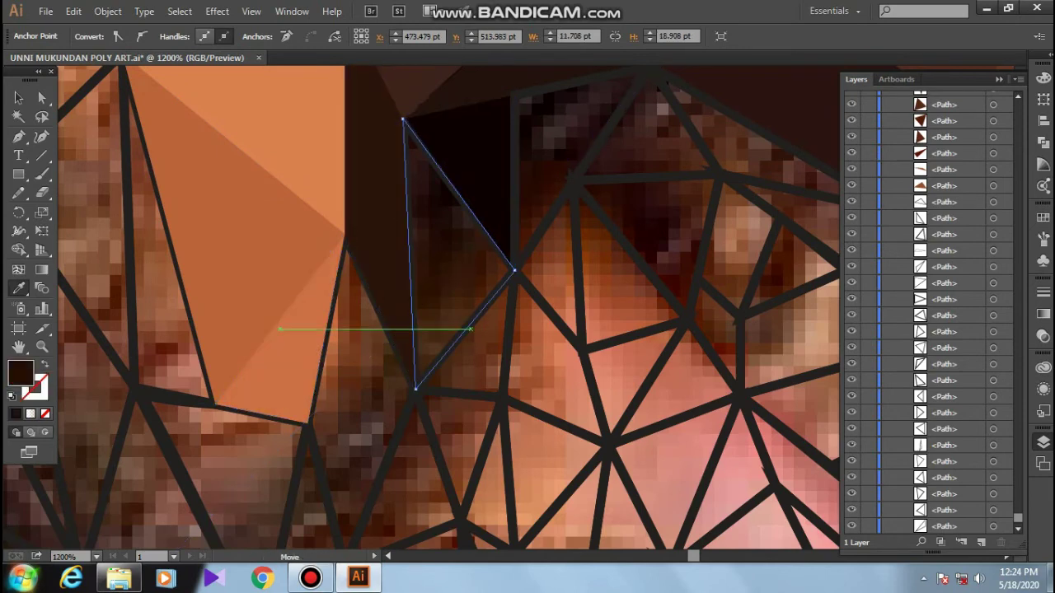
pyautogui.click(494, 234)
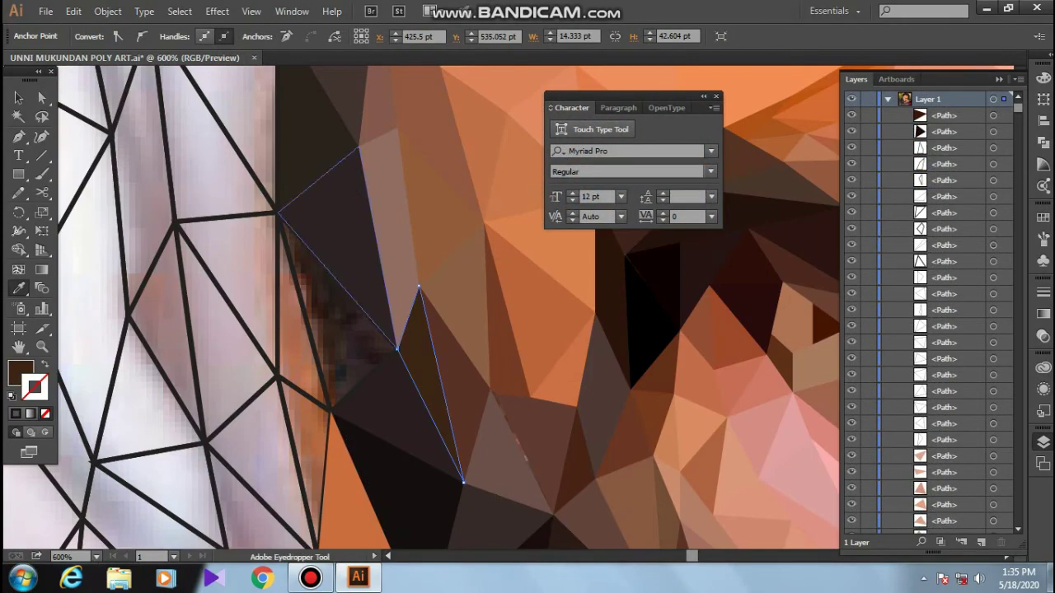
# Step: Fill the new triangle beside the ear with salmon sampled from the photo
pyautogui.keyDown('ctrl'); pyautogui.click(309, 301); pyautogui.keyUp('ctrl')
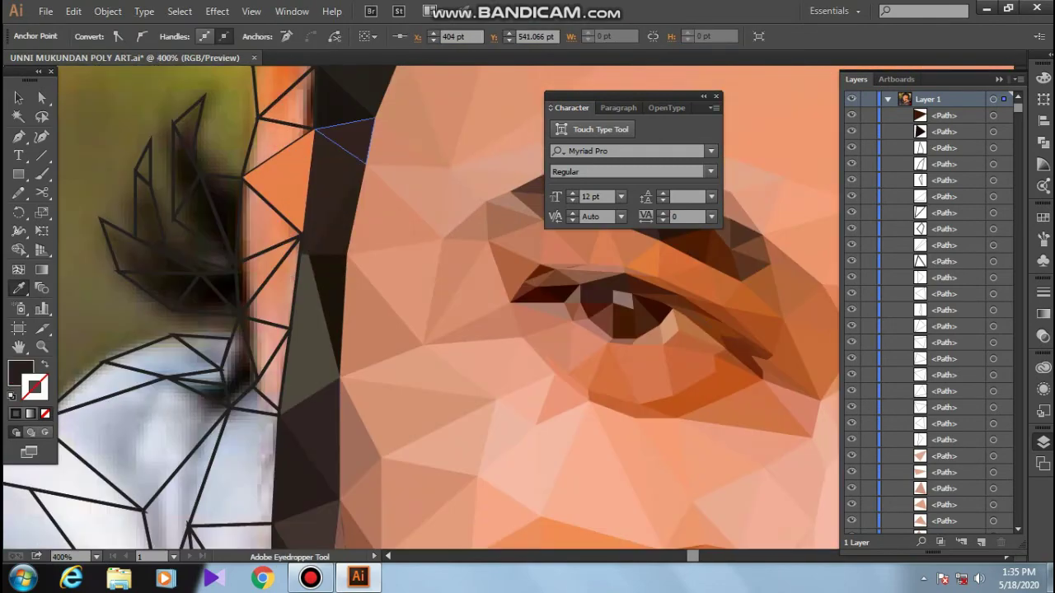
pyautogui.keyDown('ctrl'); pyautogui.click(325, 258); pyautogui.keyUp('ctrl')
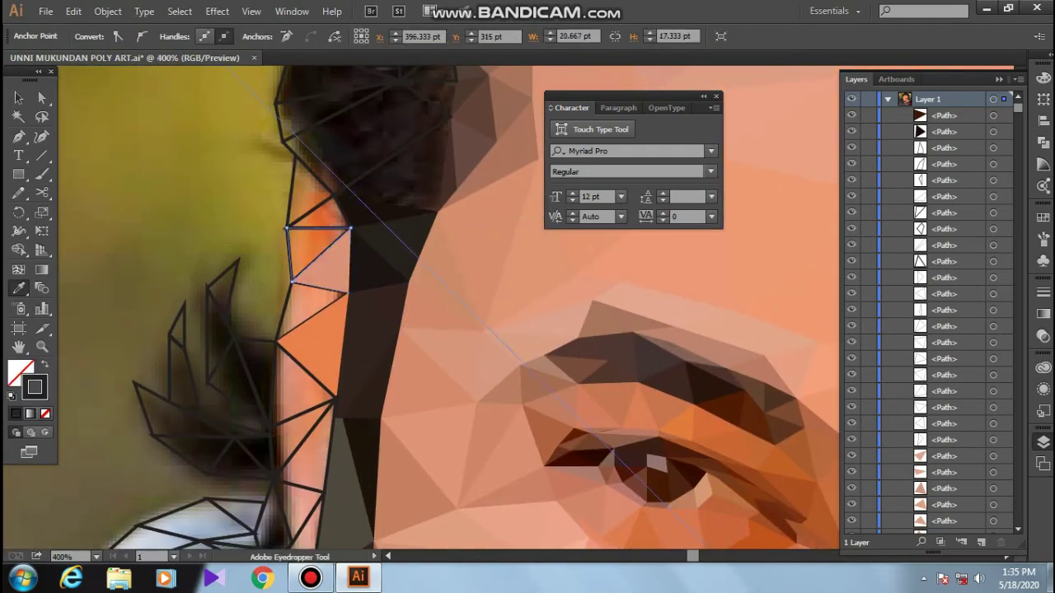
pyautogui.click(313, 248)
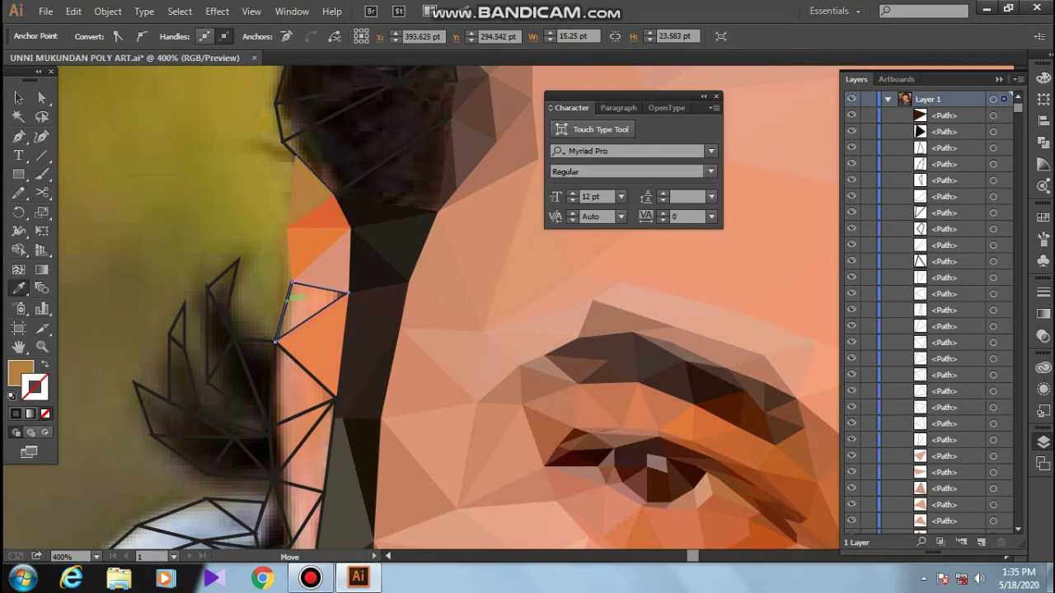
pyautogui.keyDown('ctrl'); pyautogui.click(317, 309); pyautogui.keyUp('ctrl')
pyautogui.moveTo(330, 370); pyautogui.dragTo(317, 268)
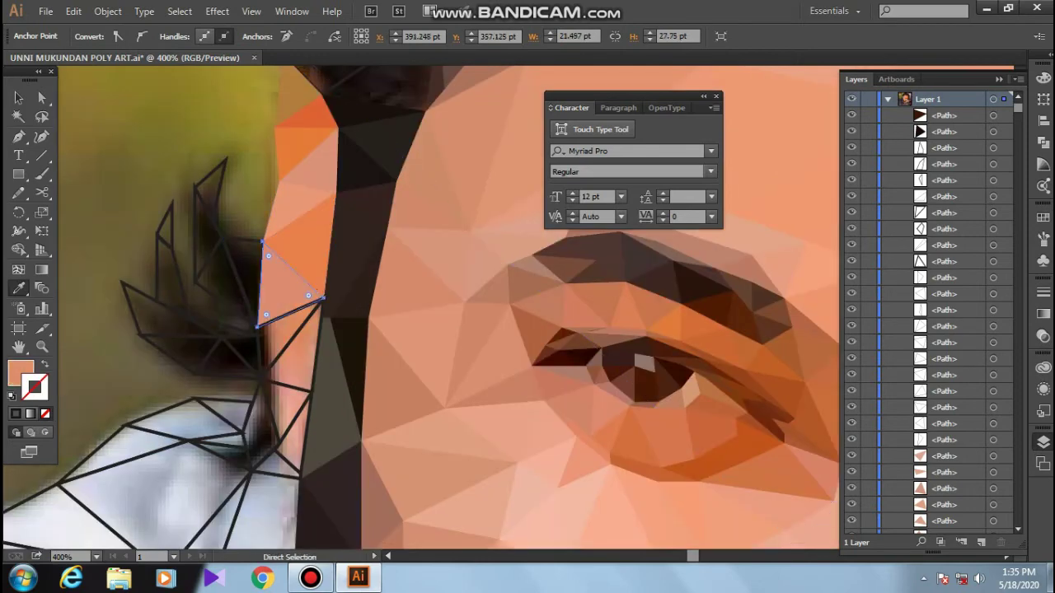
# Step: Fill the lower triangles near the ear with sampled colours, ending with dark ones
pyautogui.keyDown('ctrl'); pyautogui.click(309, 387); pyautogui.keyUp('ctrl')
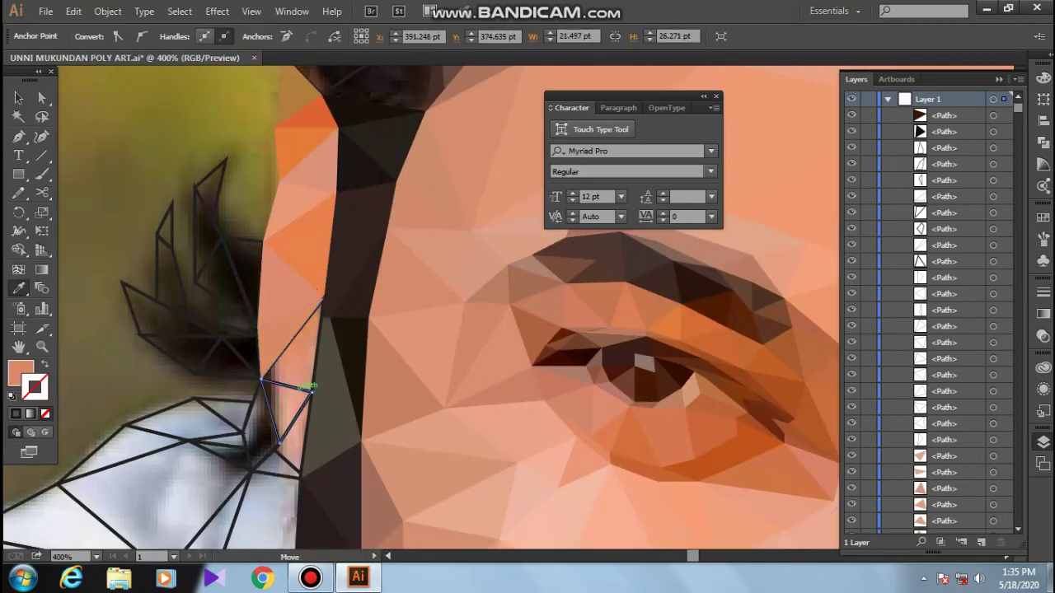
pyautogui.click(317, 356)
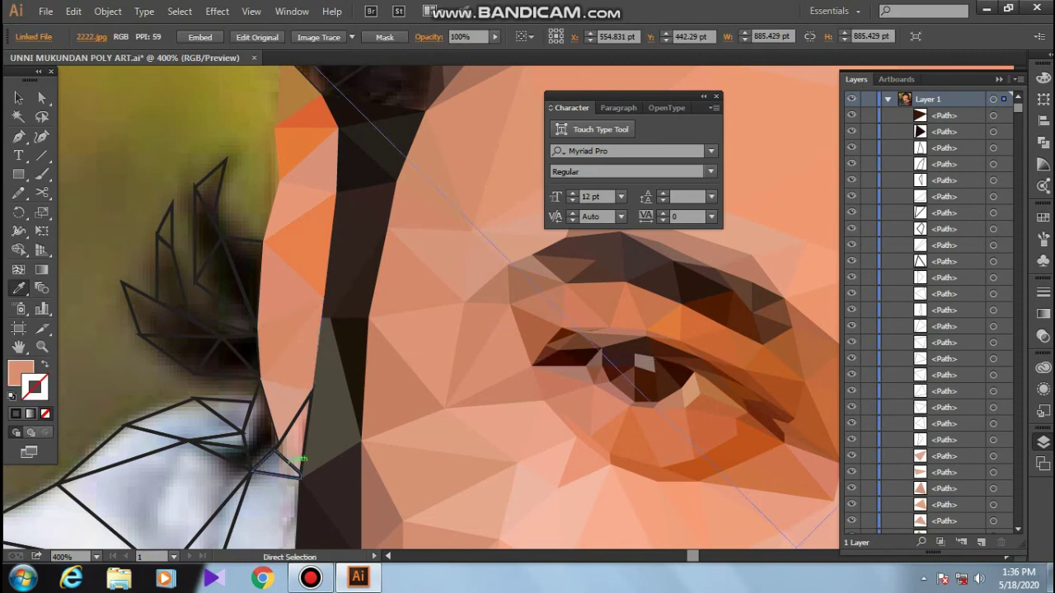
pyautogui.keyDown('ctrl'); pyautogui.click(301, 477); pyautogui.keyUp('ctrl')
pyautogui.click(256, 428)
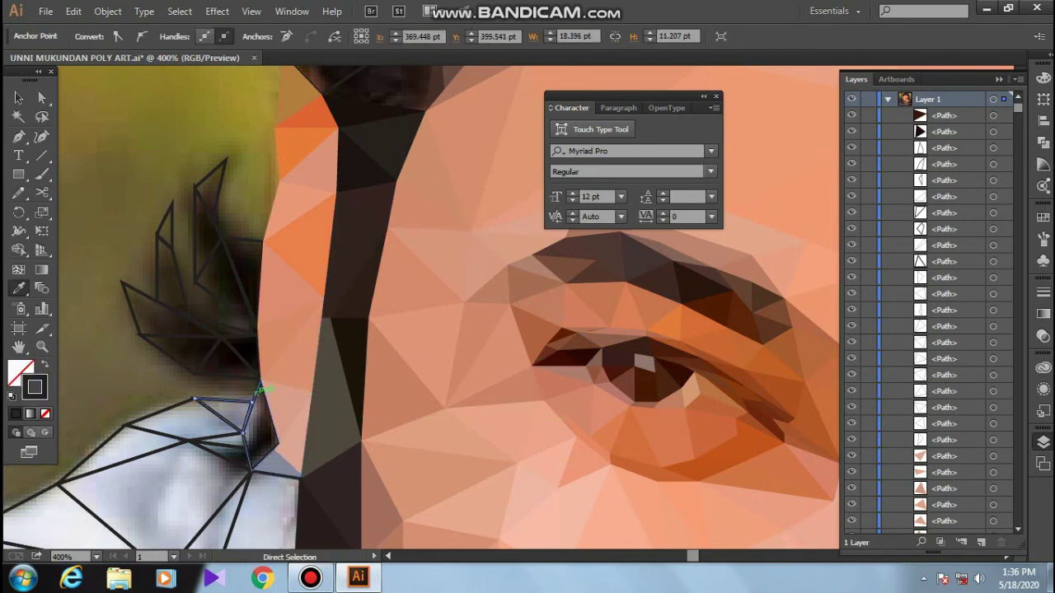
pyautogui.keyDown('ctrl'); pyautogui.click(257, 412); pyautogui.keyUp('ctrl')
pyautogui.click(256, 428)
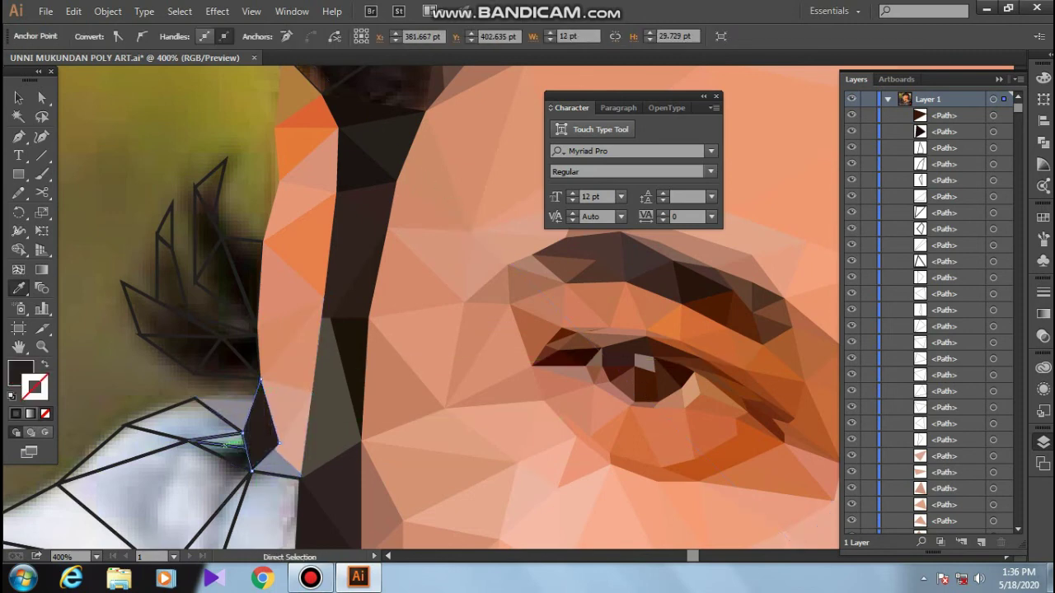
# Step: Fill the thin sliver and the larger triangle beside it with dark sampled colours
pyautogui.keyDown('ctrl'); pyautogui.click(227, 442); pyautogui.keyUp('ctrl')
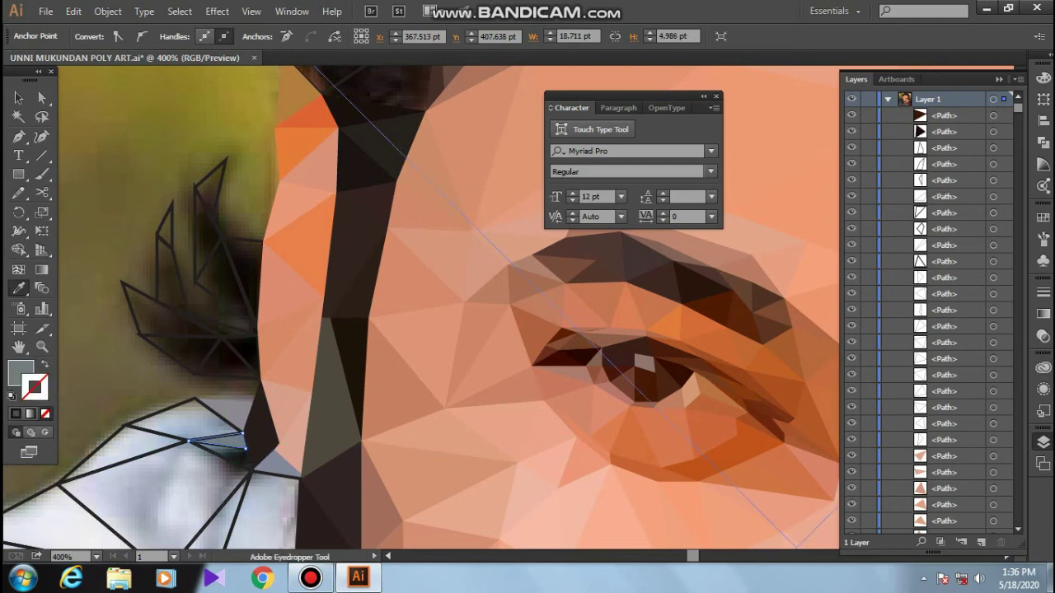
pyautogui.scroll(3, 233, 463)
pyautogui.click(241, 443)
pyautogui.scroll(-2, 241, 443)
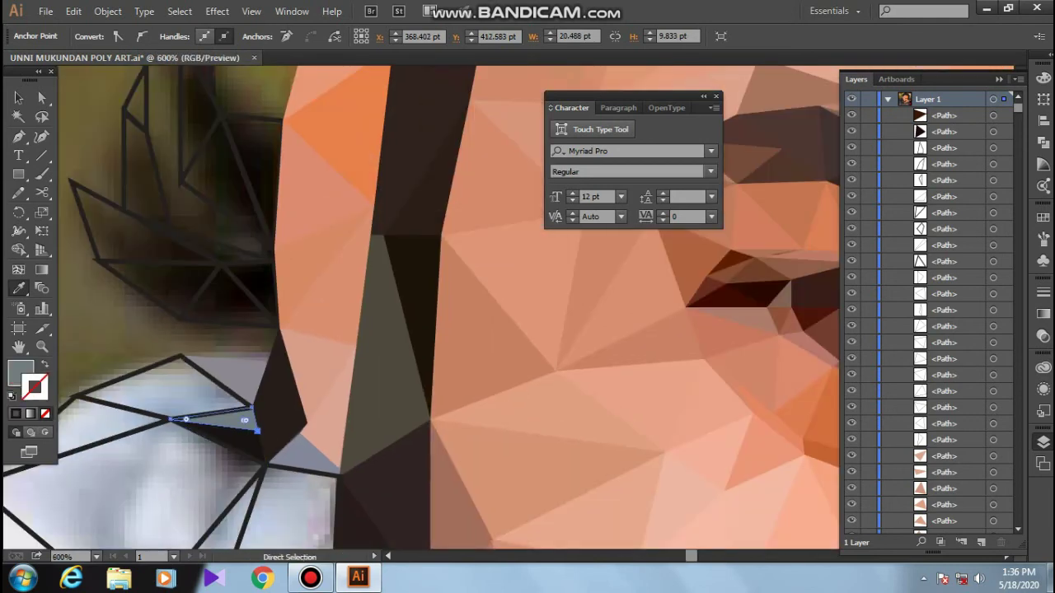
pyautogui.click(177, 393)
pyautogui.scroll(-1, 176, 393)
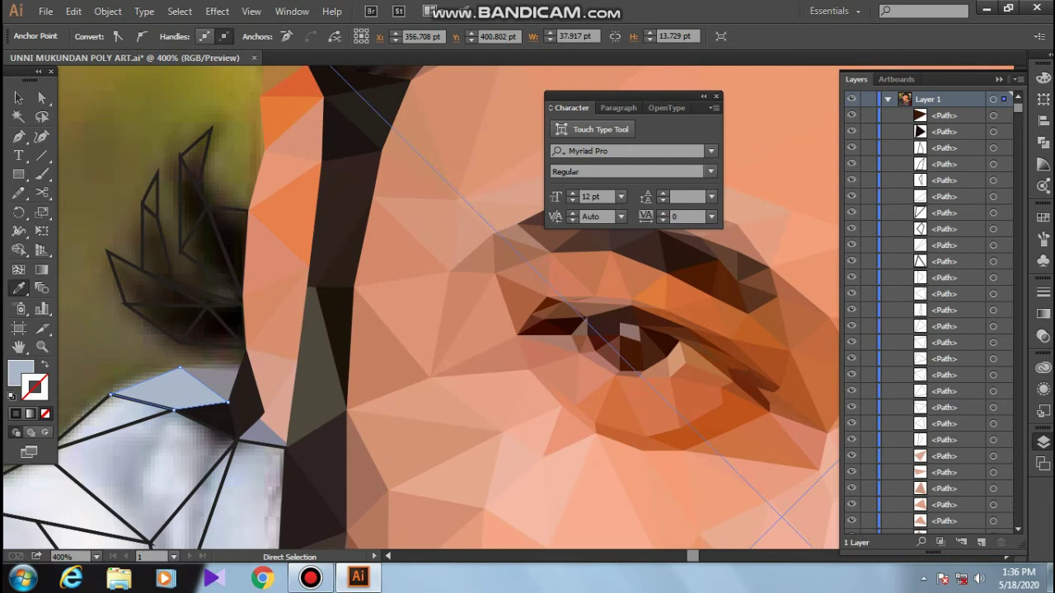
pyautogui.scroll(2, 239, 328)
pyautogui.click(230, 344)
# Step: Pull a dark triangle's corner up, fill the four-sided shape dark brown, and nudge its corner
pyautogui.keyDown('ctrl'); pyautogui.click(224, 285); pyautogui.keyUp('ctrl')
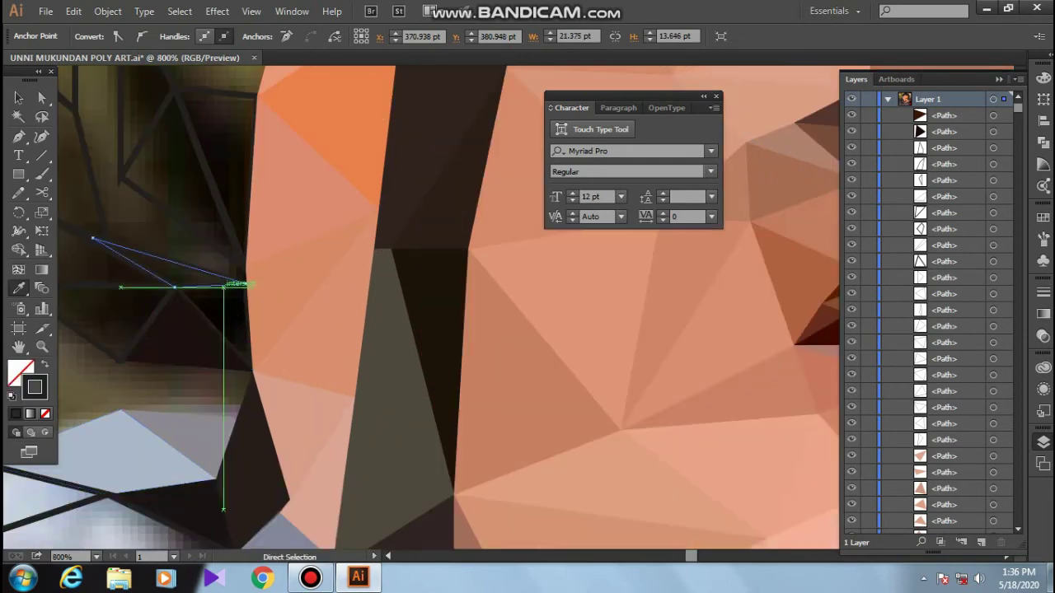
pyautogui.moveTo(247, 330)
pyautogui.mouseDown()
pyautogui.moveTo(343, 338)
pyautogui.moveTo(341, 293)
pyautogui.mouseUp()
pyautogui.click(272, 346)
pyautogui.click(247, 330)
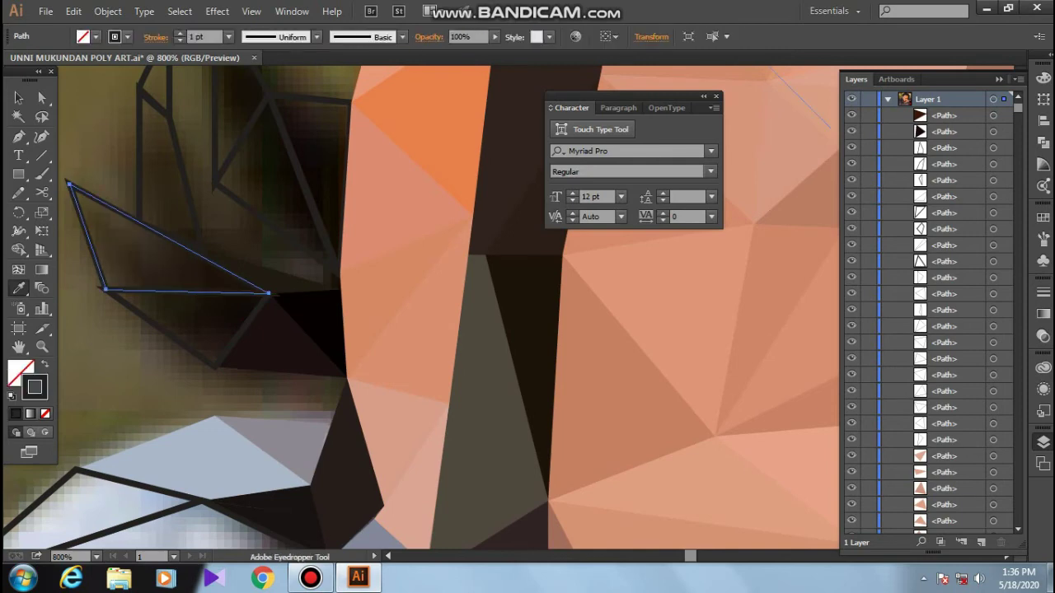
pyautogui.keyDown('ctrl'); pyautogui.click(197, 321); pyautogui.keyUp('ctrl')
pyautogui.click(200, 246)
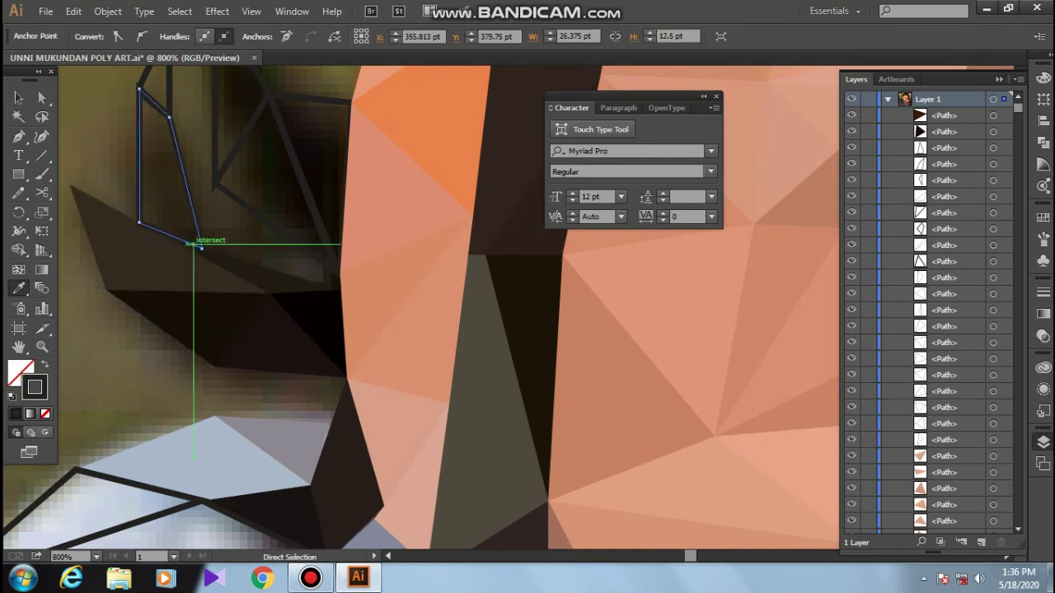
pyautogui.moveTo(200, 246)
pyautogui.mouseDown()
pyautogui.moveTo(185, 245)
pyautogui.moveTo(223, 263)
pyautogui.mouseUp()
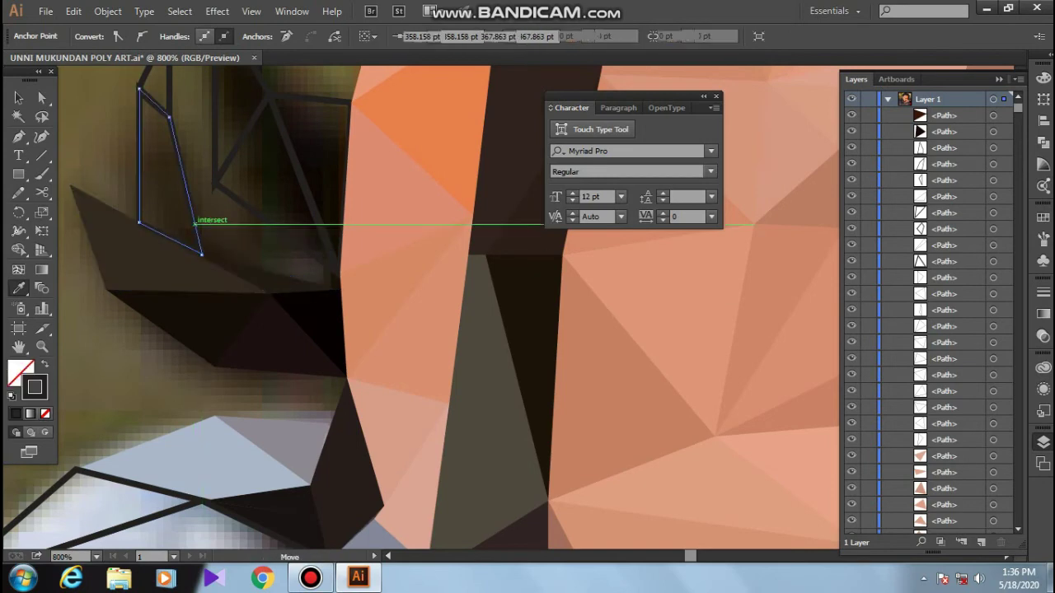
# Step: Fill the thin hair triangles beside the ear with colours sampled from the photo
pyautogui.click(264, 212)
pyautogui.scroll(5, 420, 305)
pyautogui.click(171, 195)
pyautogui.click(142, 255)
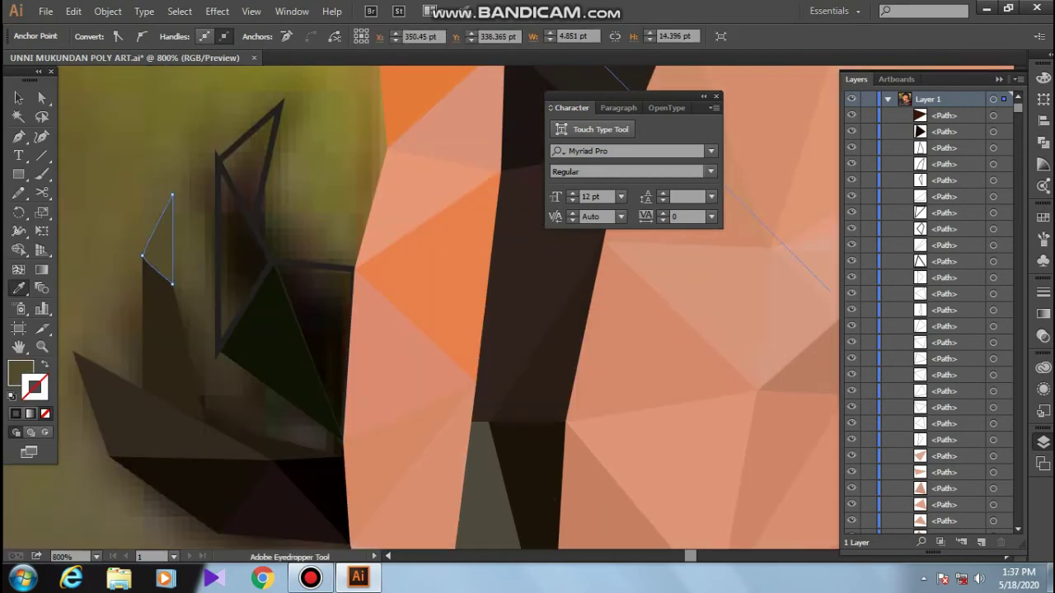
pyautogui.click(171, 283)
pyautogui.click(171, 195)
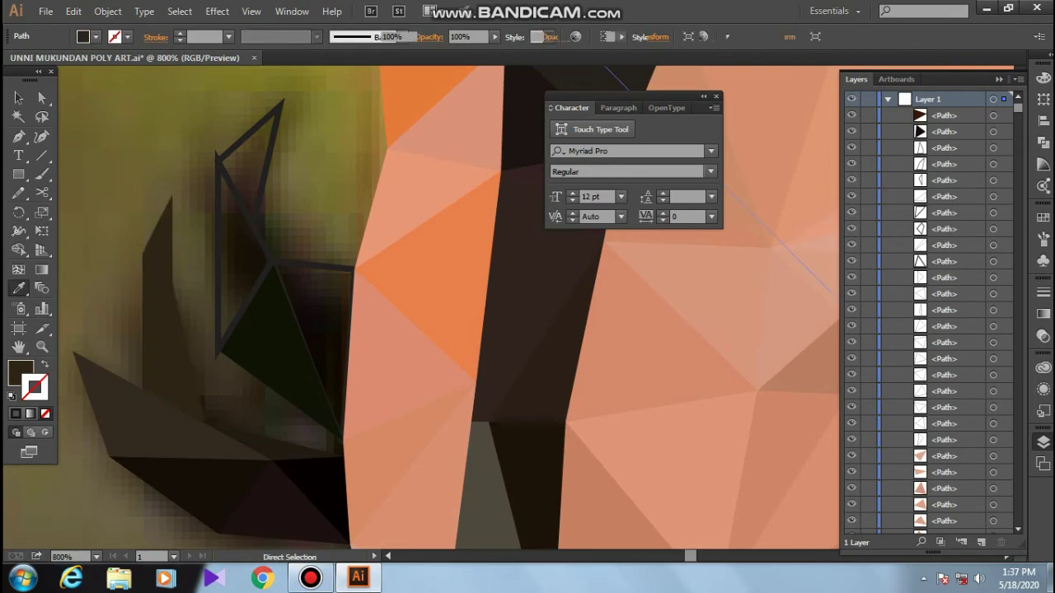
# Step: Adjust a triangle's corners at the face edge, fill it black, and zoom out
pyautogui.moveTo(217, 154); pyautogui.dragTo(272, 262)
pyautogui.click(272, 262)
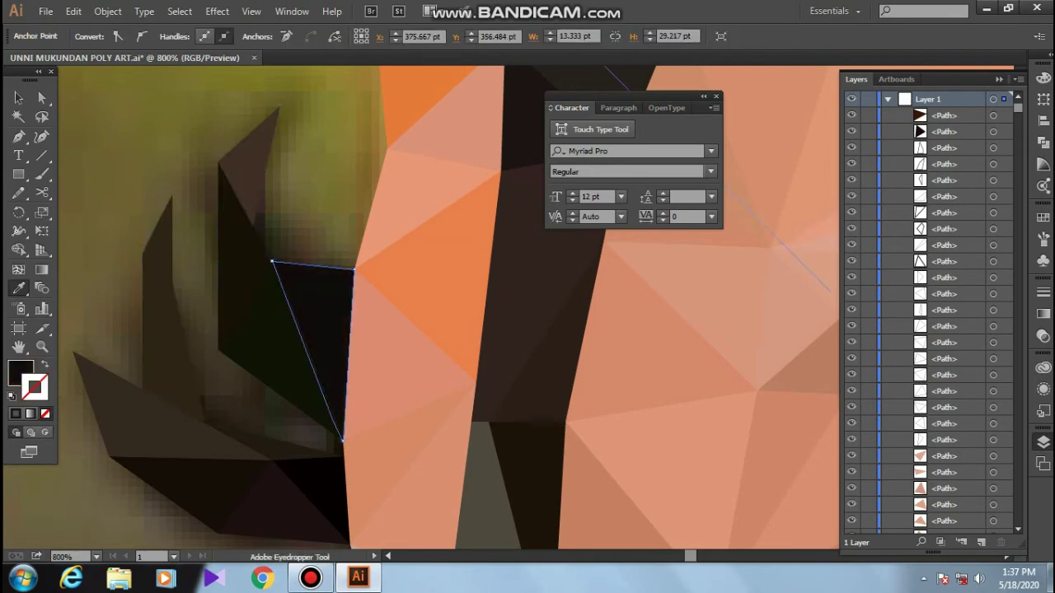
pyautogui.hotkey('ctrl', '-')
pyautogui.hotkey('ctrl', '-')
pyautogui.hotkey('ctrl', '-')
pyautogui.hotkey('ctrl', '-')
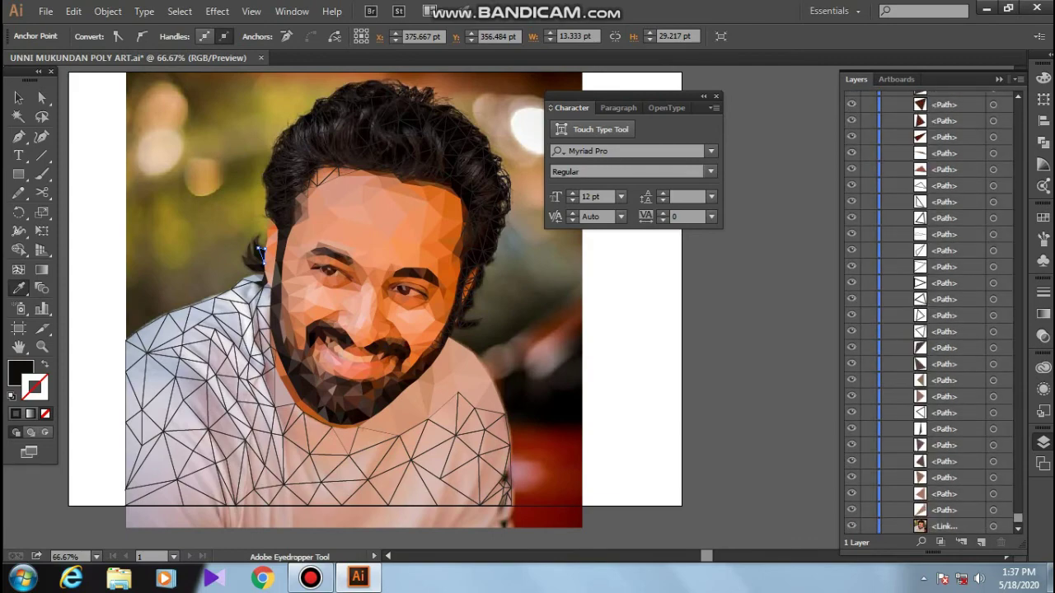
# Step: Hide the original photo and snap the first stray corners onto their neighbours
pyautogui.click(851, 526)
pyautogui.hotkey('ctrl', '+')
pyautogui.hotkey('ctrl', '+')
pyautogui.hotkey('ctrl', '+')
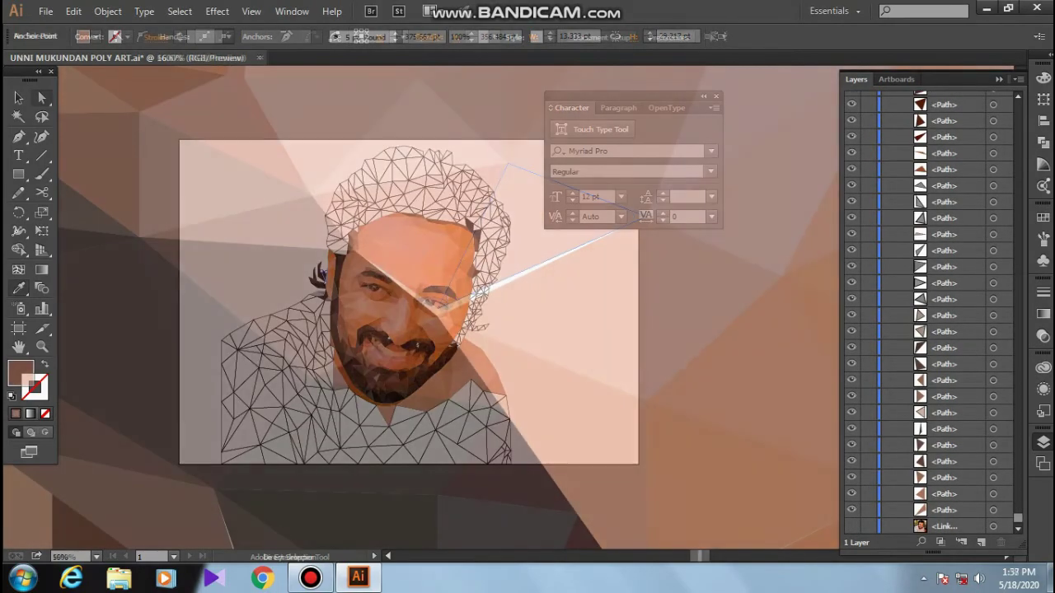
pyautogui.press('a')
pyautogui.moveTo(438, 305); pyautogui.dragTo(438, 314)
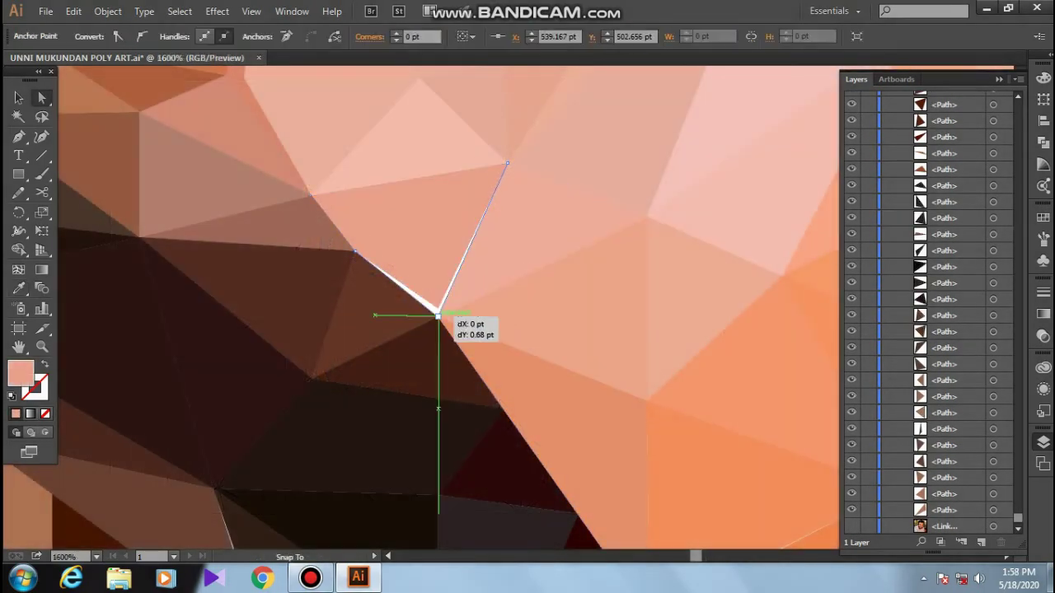
pyautogui.hotkey('ctrl', '-')
pyautogui.moveTo(359, 454); pyautogui.dragTo(359, 216)
pyautogui.hotkey('ctrl', '+')
pyautogui.hotkey('ctrl', '+')
pyautogui.hotkey('ctrl', '+')
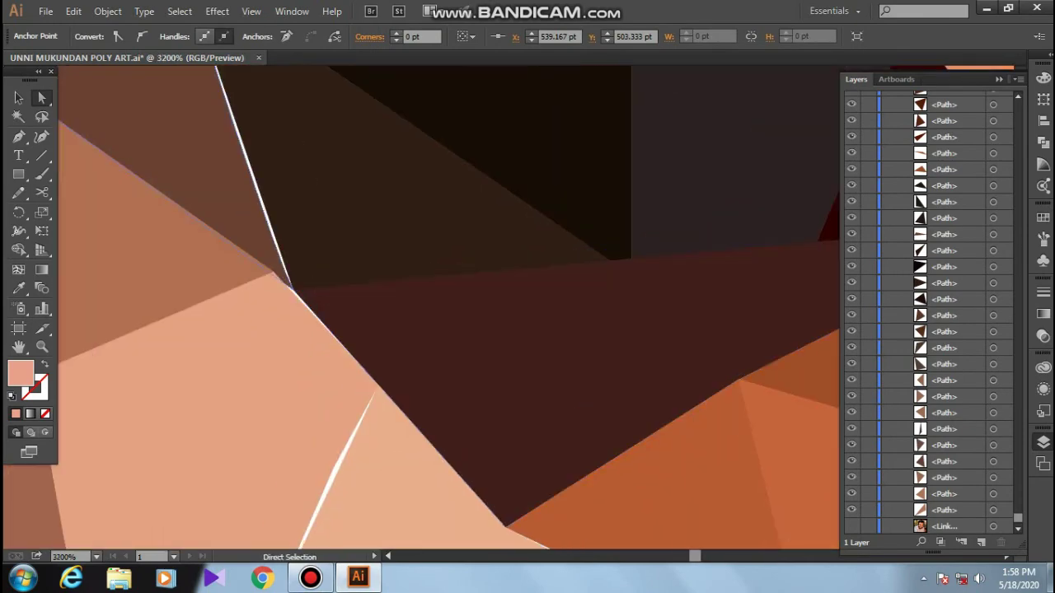
pyautogui.moveTo(294, 283)
pyautogui.mouseDown()
pyautogui.moveTo(266, 262)
pyautogui.moveTo(303, 294)
pyautogui.mouseUp()
# Step: Move the light triangle's corner anchors onto neighbouring vertices to close the white strips
pyautogui.scroll(3, 263, 260)
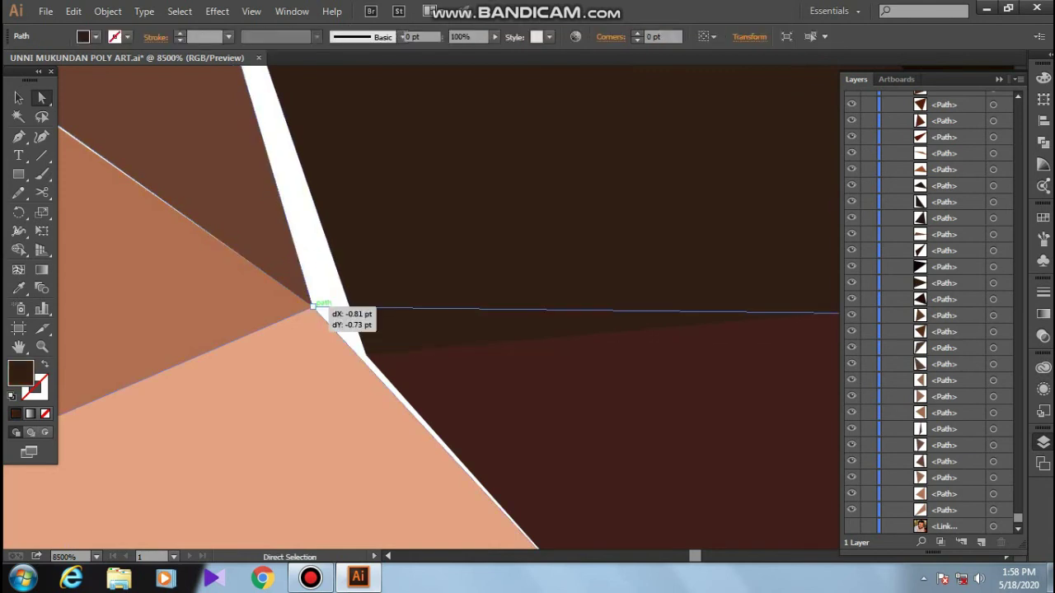
pyautogui.moveTo(367, 357); pyautogui.dragTo(315, 307)
pyautogui.scroll(-6, 360, 325)
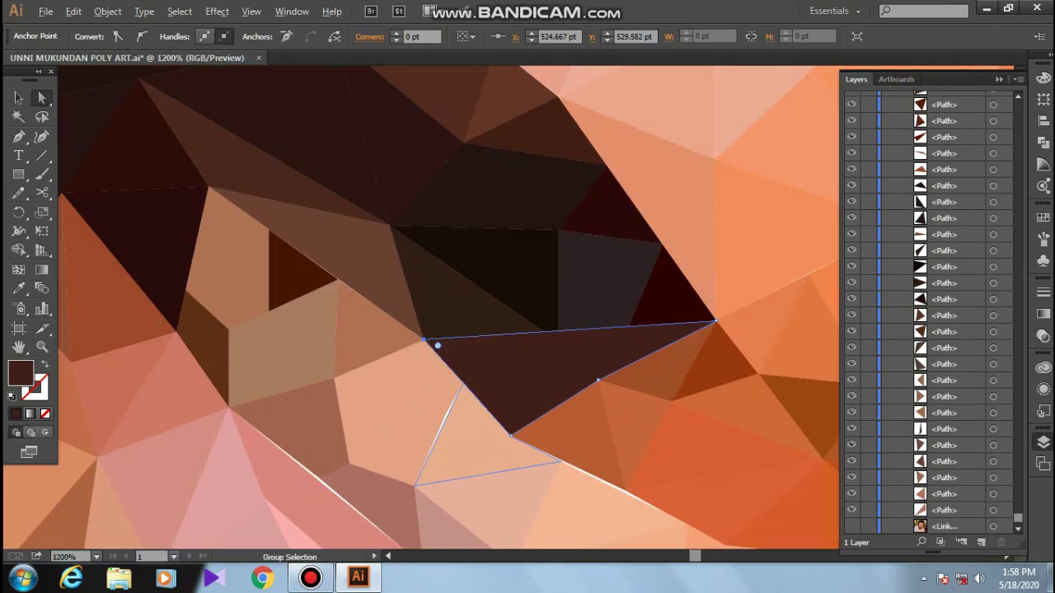
pyautogui.scroll(2, 450, 459)
pyautogui.click(448, 365)
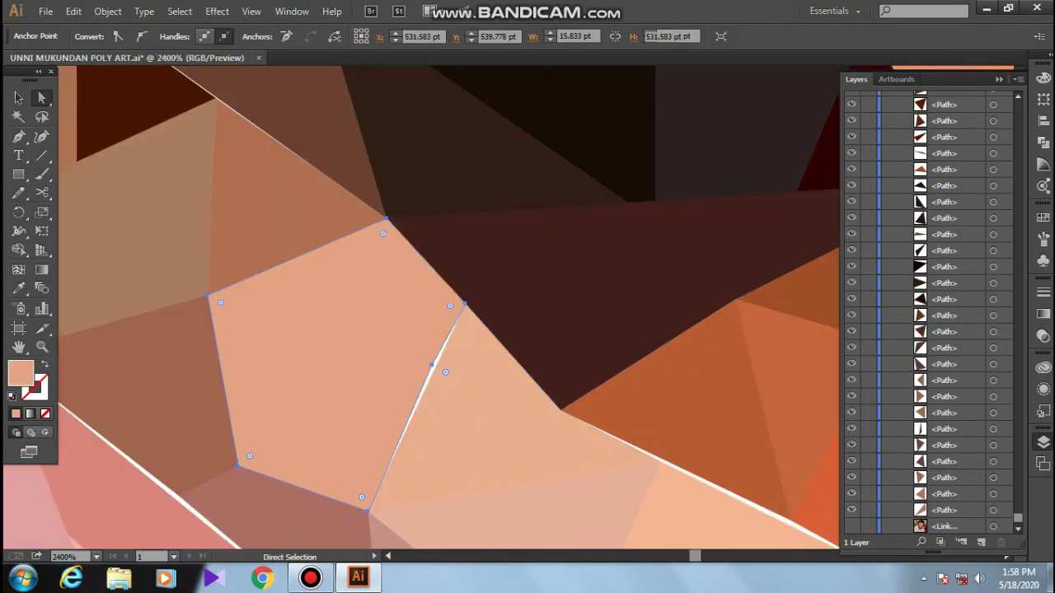
pyautogui.moveTo(448, 365); pyautogui.dragTo(252, 226)
pyautogui.scroll(3, 488, 305)
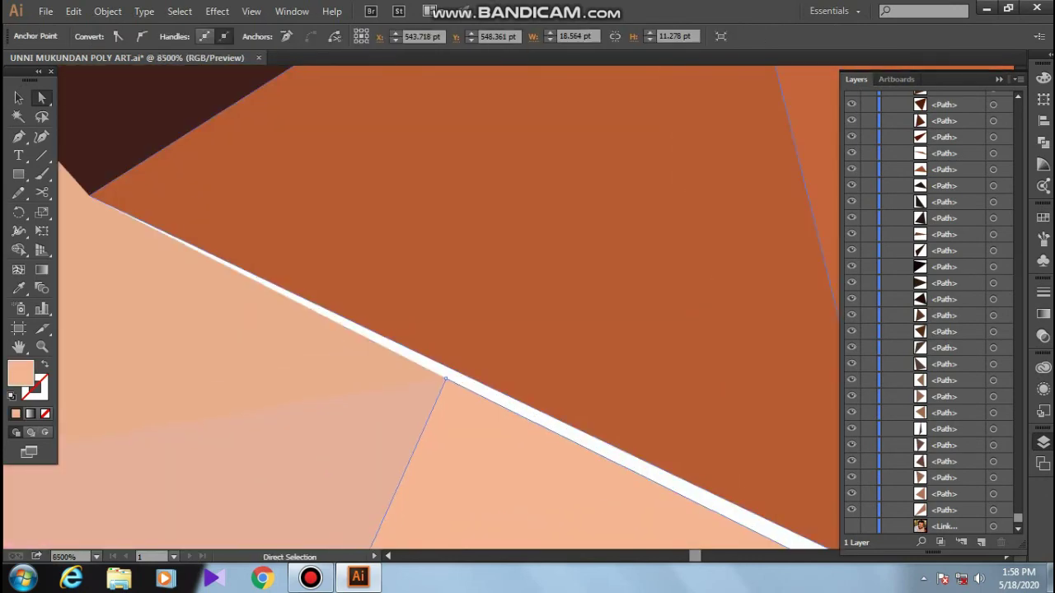
pyautogui.moveTo(449, 375)
pyautogui.mouseDown()
pyautogui.moveTo(456, 384)
pyautogui.moveTo(460, 373)
pyautogui.moveTo(447, 376)
pyautogui.moveTo(488, 330)
pyautogui.mouseUp()
# Step: Snap the orange triangle's corner and two more vertices onto their shared vertices
pyautogui.scroll(-5, 486, 329)
pyautogui.scroll(4, 466, 341)
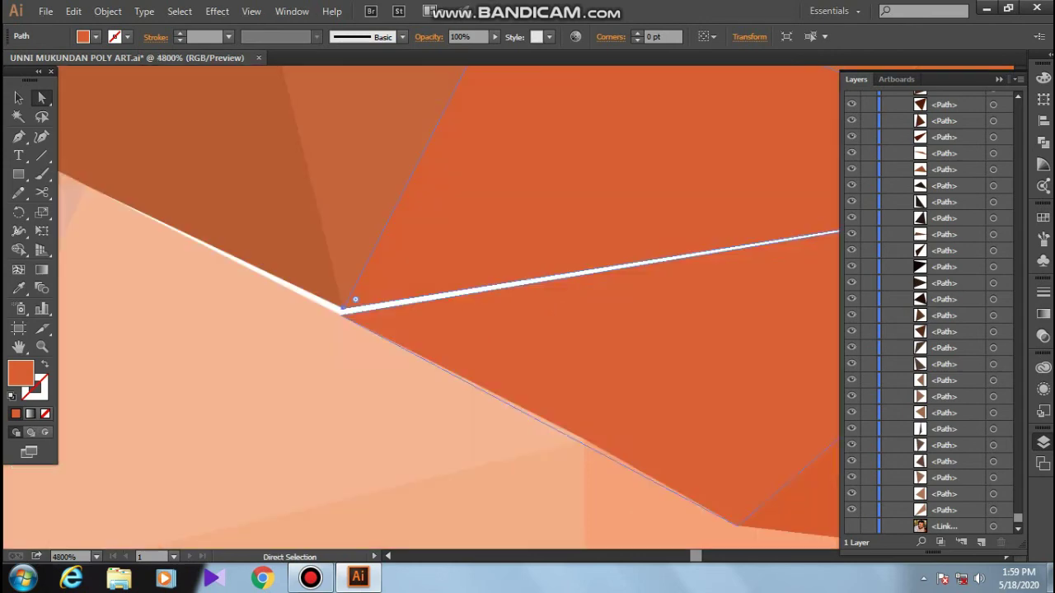
pyautogui.click(344, 309)
pyautogui.moveTo(344, 309); pyautogui.dragTo(346, 307)
pyautogui.scroll(-1, 354, 317)
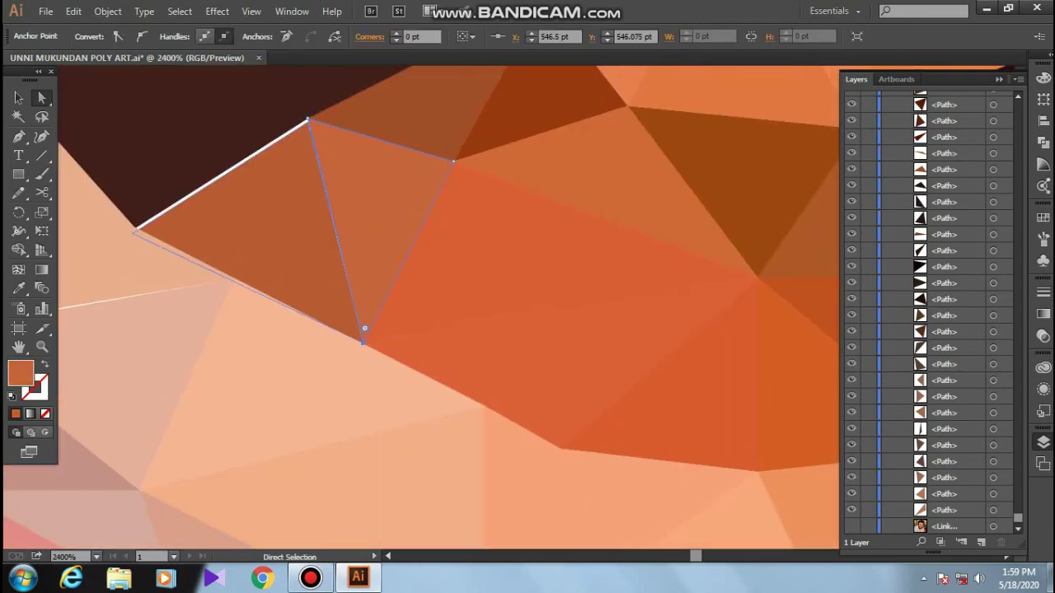
pyautogui.scroll(3, 357, 332)
pyautogui.moveTo(322, 313)
pyautogui.mouseDown()
pyautogui.moveTo(323, 324)
pyautogui.moveTo(541, 365)
pyautogui.mouseUp()
pyautogui.moveTo(71, 329)
pyautogui.mouseDown()
pyautogui.moveTo(182, 318)
pyautogui.moveTo(171, 317)
pyautogui.mouseUp()
# Step: Shift the light triangle's left anchor and another anchor to close the diagonal white gap
pyautogui.click(182, 318)
pyautogui.scroll(-6, 172, 316)
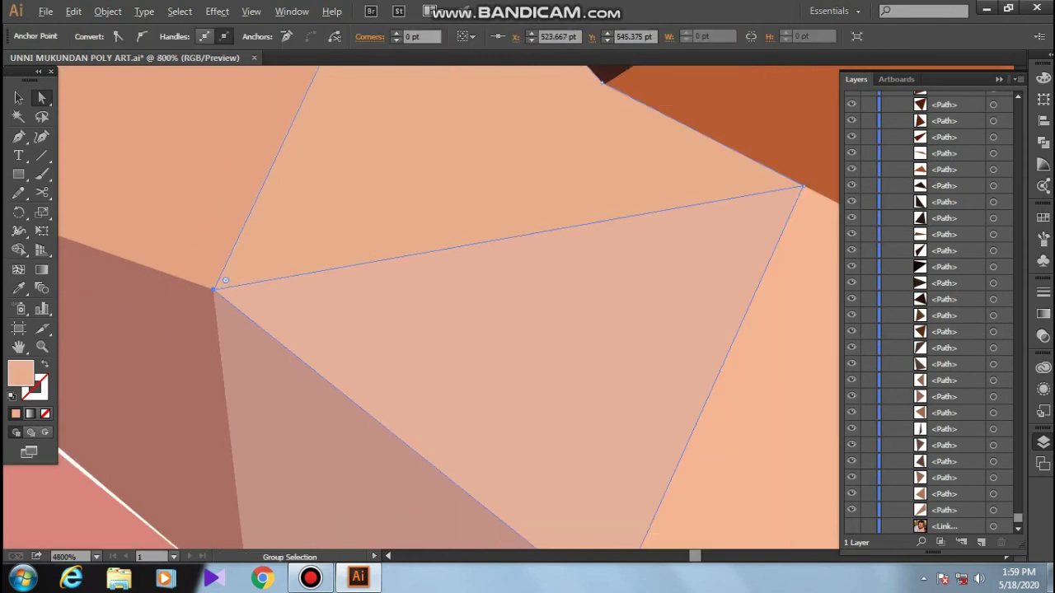
pyautogui.scroll(3, 229, 283)
pyautogui.scroll(2, 229, 283)
pyautogui.moveTo(235, 235); pyautogui.dragTo(228, 234)
pyautogui.scroll(-1, 226, 224)
pyautogui.scroll(-4, 239, 227)
pyautogui.scroll(4, 248, 239)
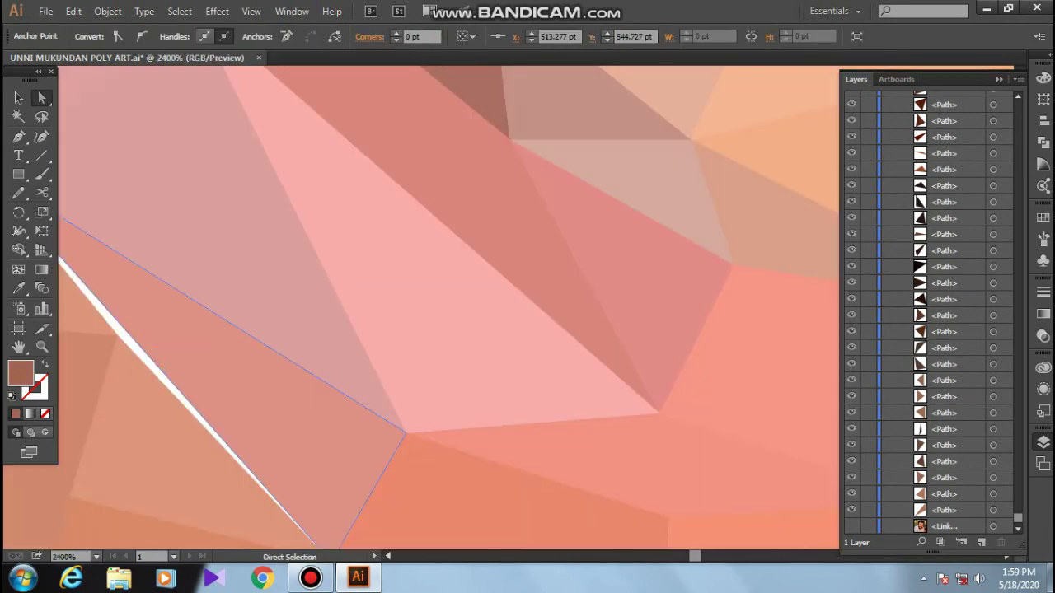
pyautogui.scroll(2, 280, 264)
pyautogui.scroll(2, 304, 284)
pyautogui.moveTo(330, 282); pyautogui.dragTo(333, 261)
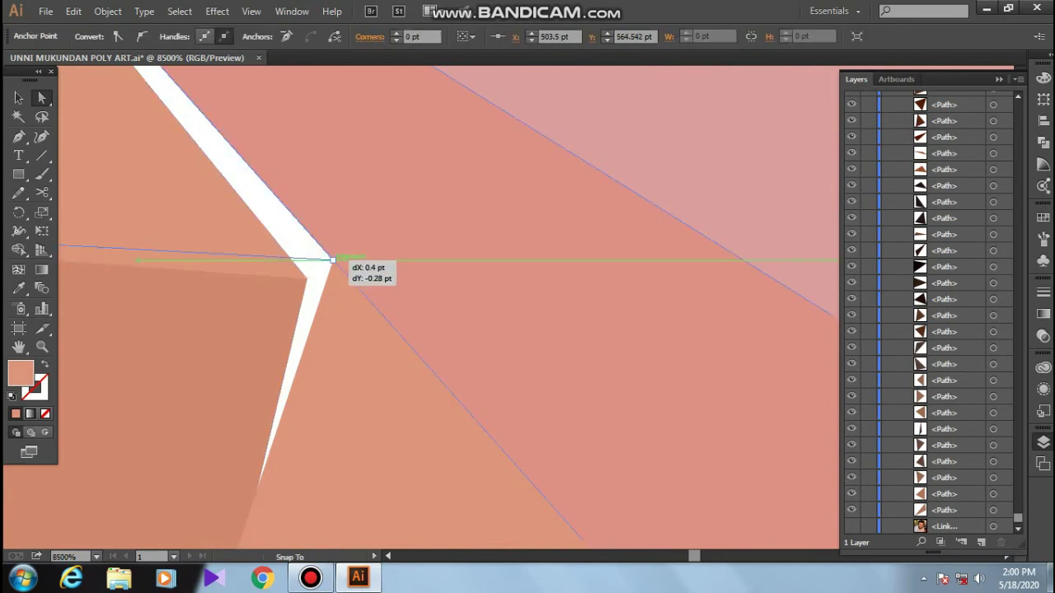
# Step: Snap the cheek shape's anchors onto adjacent corners to seal its gaps
pyautogui.scroll(-3, 333, 260)
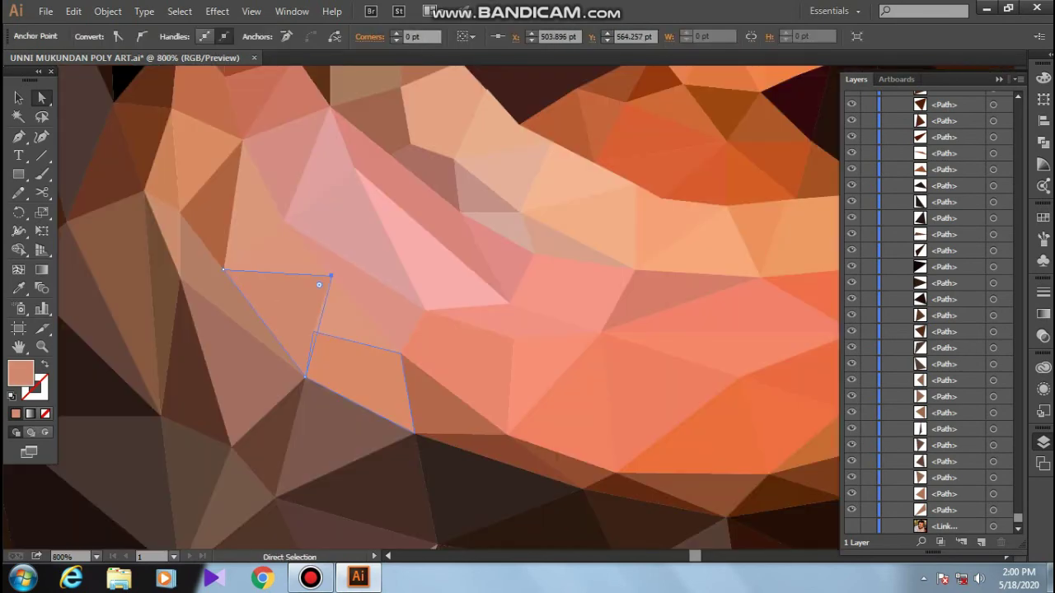
pyautogui.scroll(2, 318, 283)
pyautogui.scroll(1, 325, 177)
pyautogui.moveTo(279, 294); pyautogui.dragTo(295, 296)
pyautogui.scroll(-1, 295, 297)
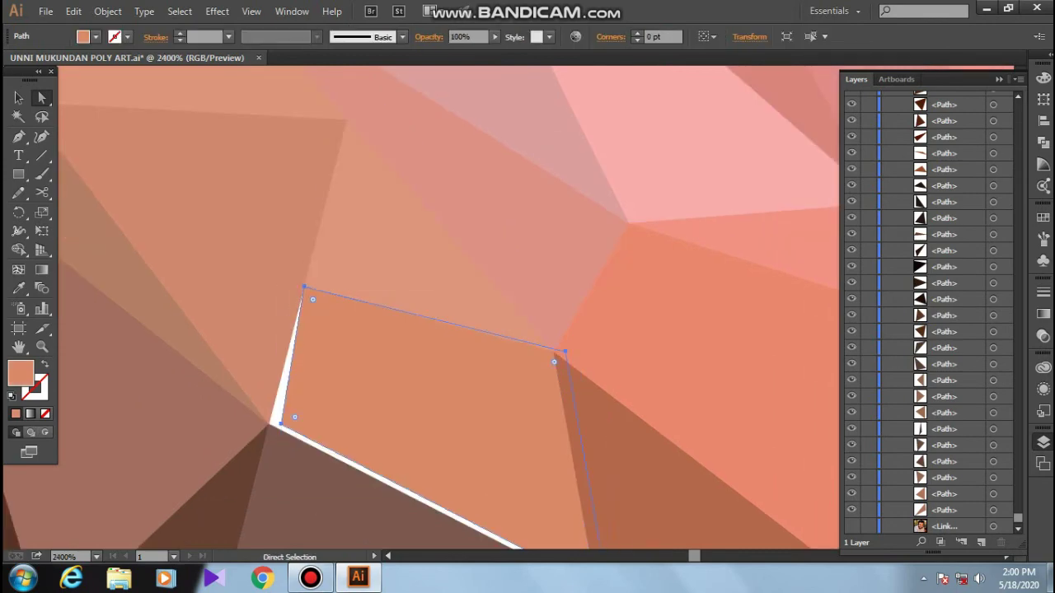
pyautogui.click(292, 287)
pyautogui.scroll(-1, 306, 294)
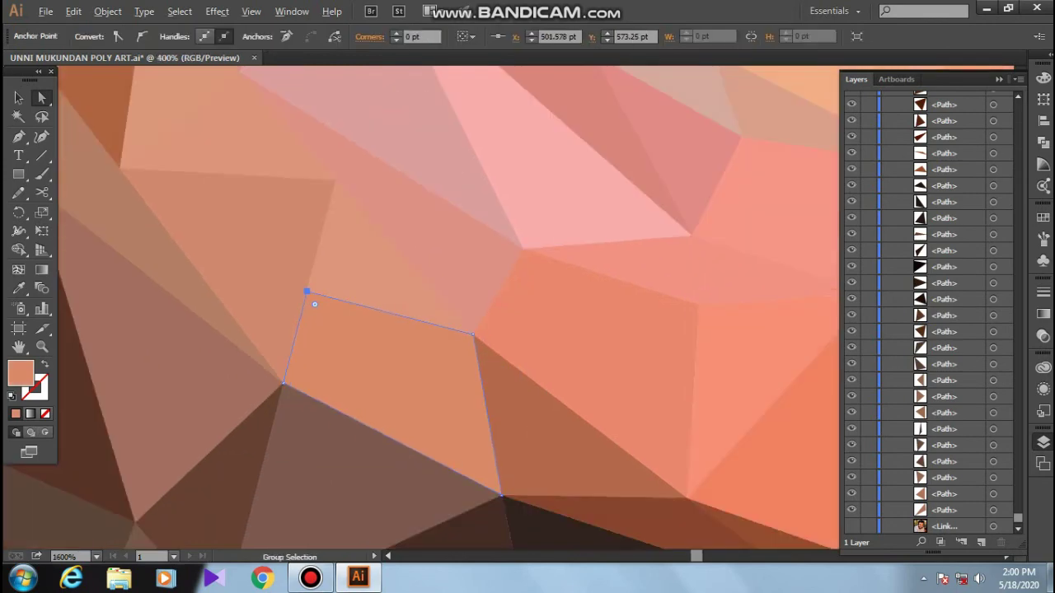
pyautogui.scroll(-3, 306, 294)
pyautogui.scroll(3, 387, 422)
pyautogui.scroll(2, 518, 325)
pyautogui.moveTo(450, 275); pyautogui.dragTo(458, 272)
# Step: Move the rounded corner anchor of the dark triangle near the mouth to close its gap
pyautogui.scroll(-3, 442, 283)
pyautogui.scroll(2, 506, 299)
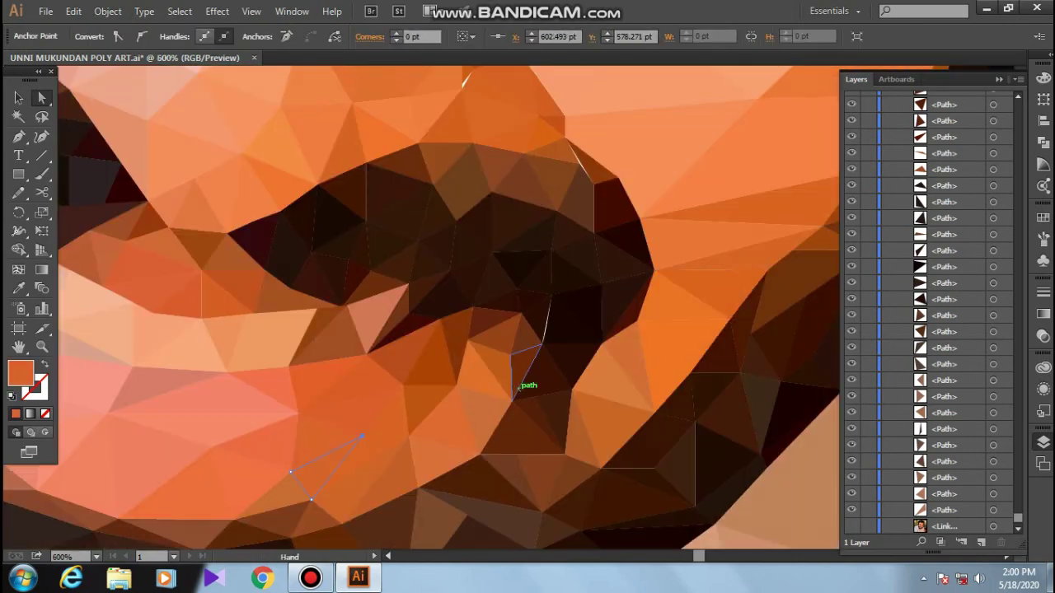
pyautogui.scroll(2, 530, 384)
pyautogui.click(577, 364)
pyautogui.scroll(1, 577, 364)
pyautogui.click(503, 371)
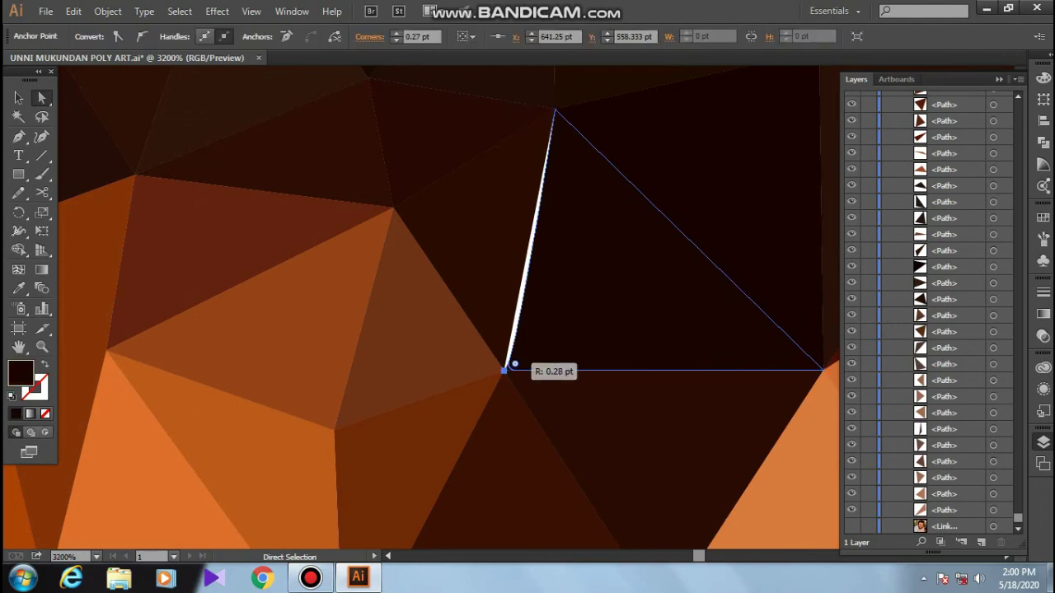
pyautogui.scroll(1, 521, 360)
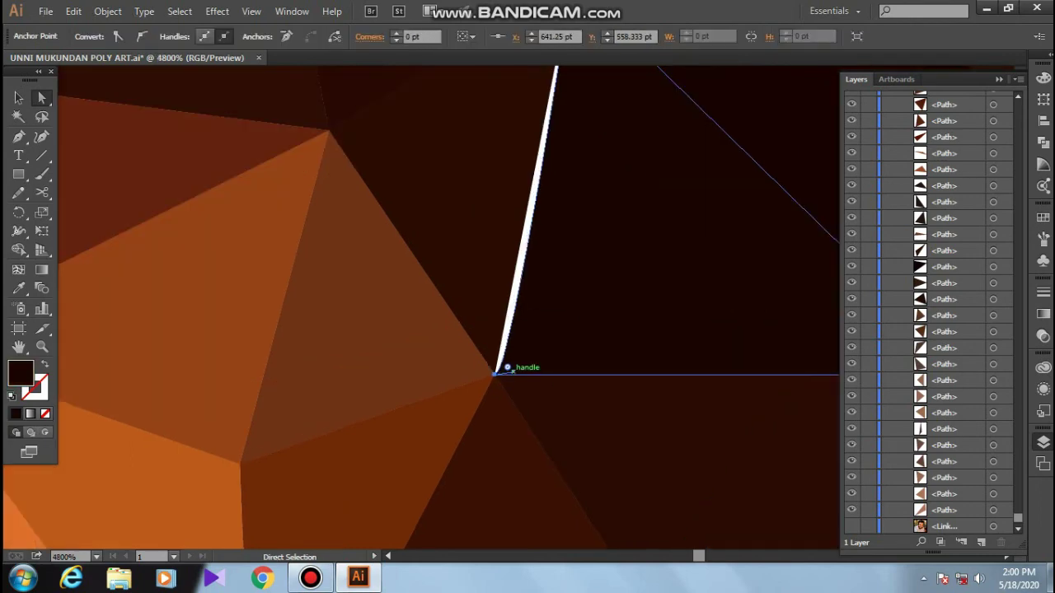
pyautogui.scroll(-1, 487, 316)
pyautogui.scroll(-1, 487, 316)
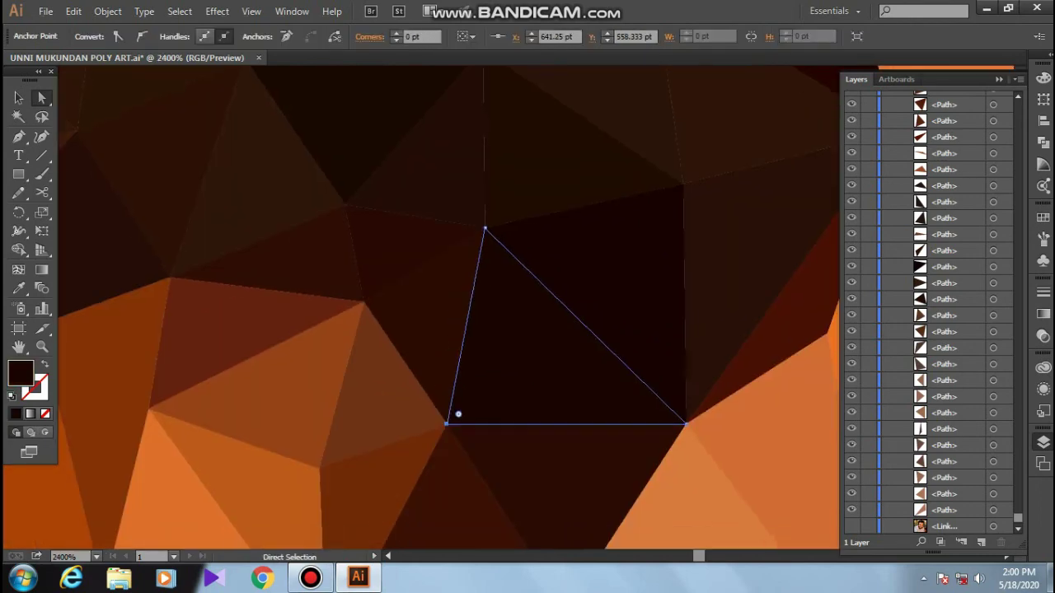
pyautogui.scroll(1, 494, 330)
pyautogui.scroll(2, 490, 248)
pyautogui.moveTo(514, 204); pyautogui.dragTo(521, 188)
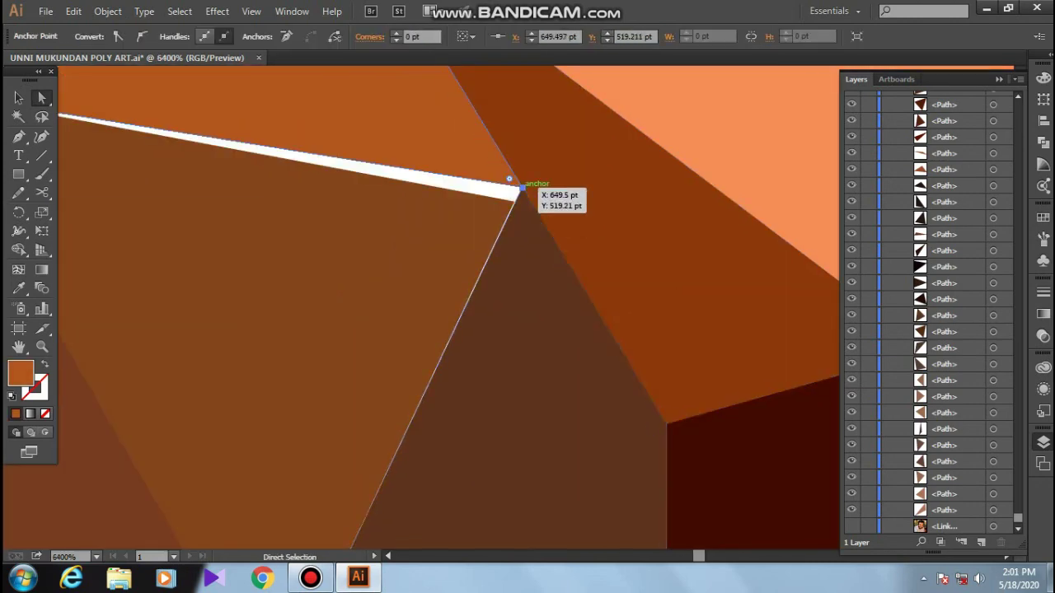
# Step: Close the last small white gap around the beard by moving one anchor
pyautogui.scroll(-1, 516, 193)
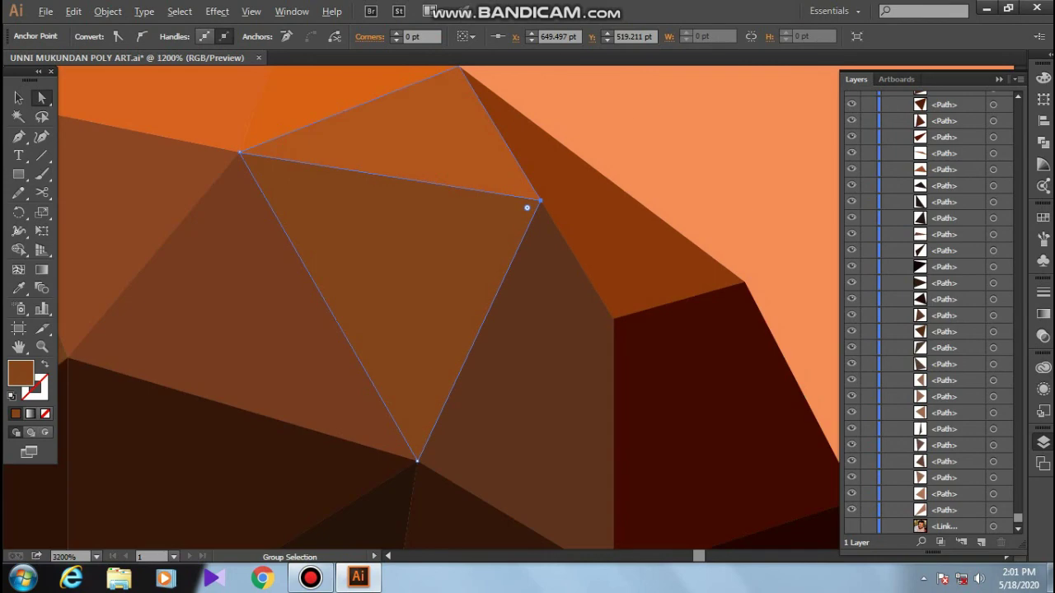
pyautogui.scroll(-2, 530, 207)
pyautogui.scroll(2, 511, 201)
pyautogui.scroll(2, 440, 285)
pyautogui.moveTo(378, 313); pyautogui.dragTo(375, 330)
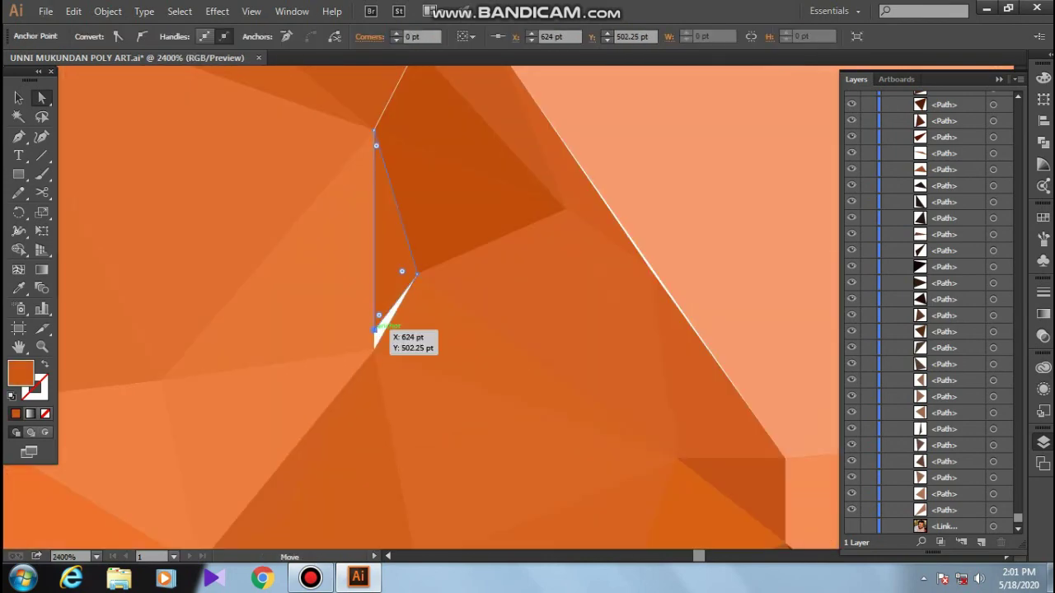
pyautogui.scroll(-3, 495, 288)
pyautogui.scroll(2, 608, 247)
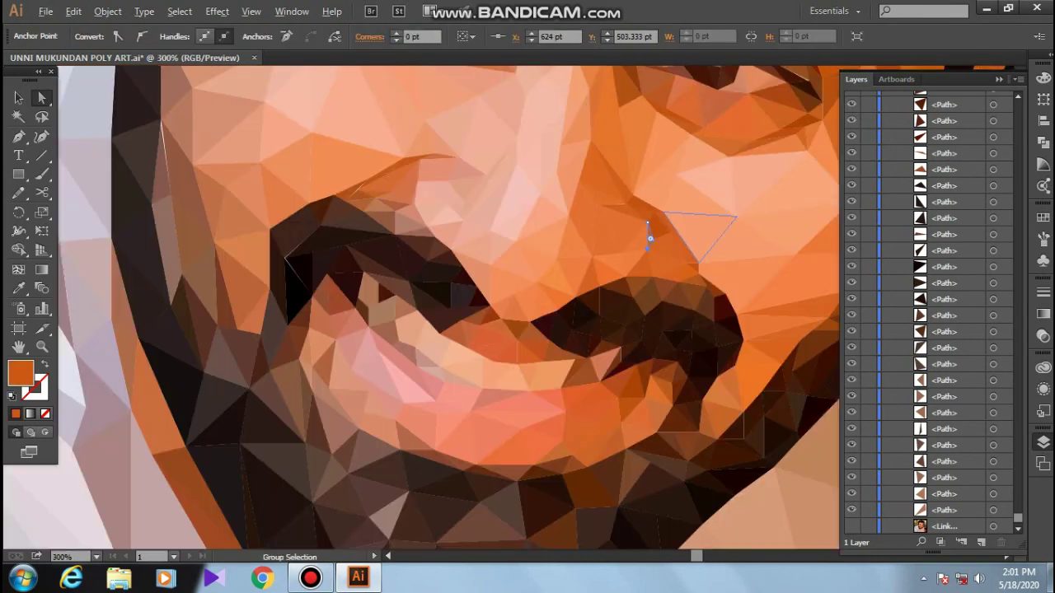
pyautogui.scroll(2, 647, 236)
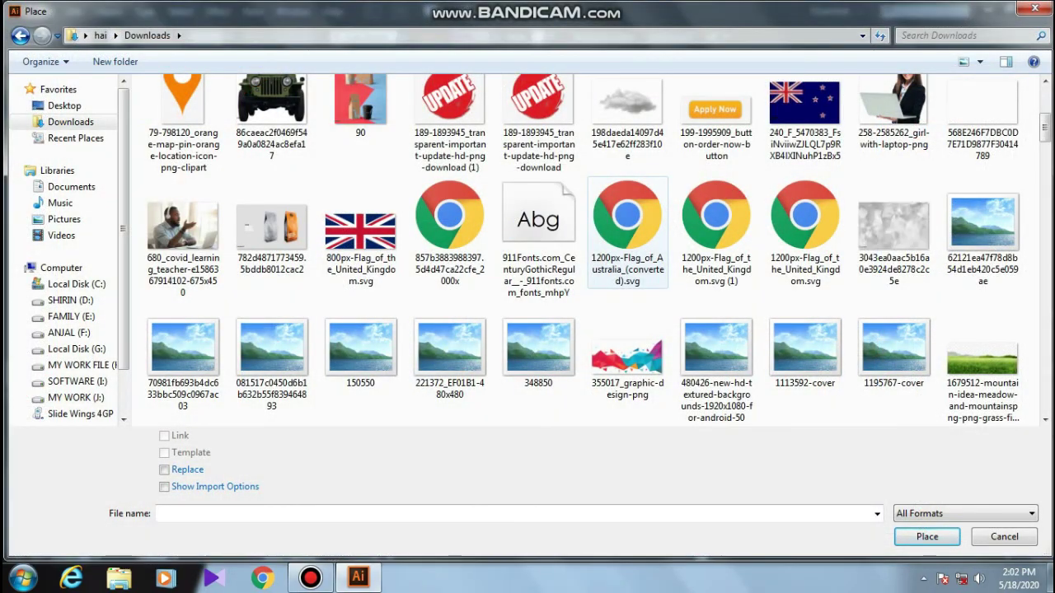
# Step: Place the grey low-poly image across the artboard width and stretch it down to fill it
pyautogui.click(895, 231)
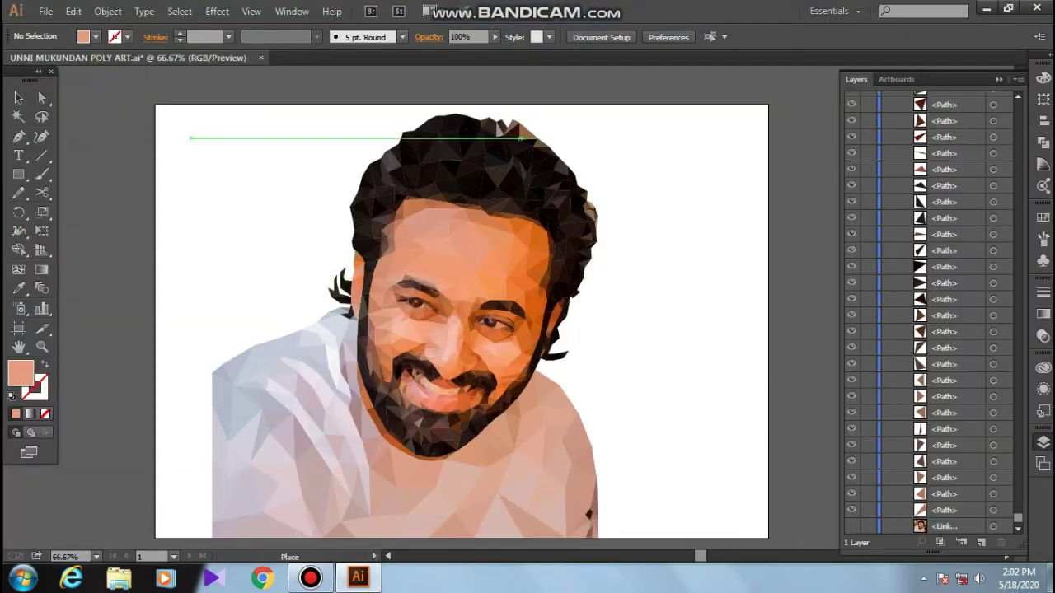
pyautogui.moveTo(353, 260); pyautogui.dragTo(768, 534)
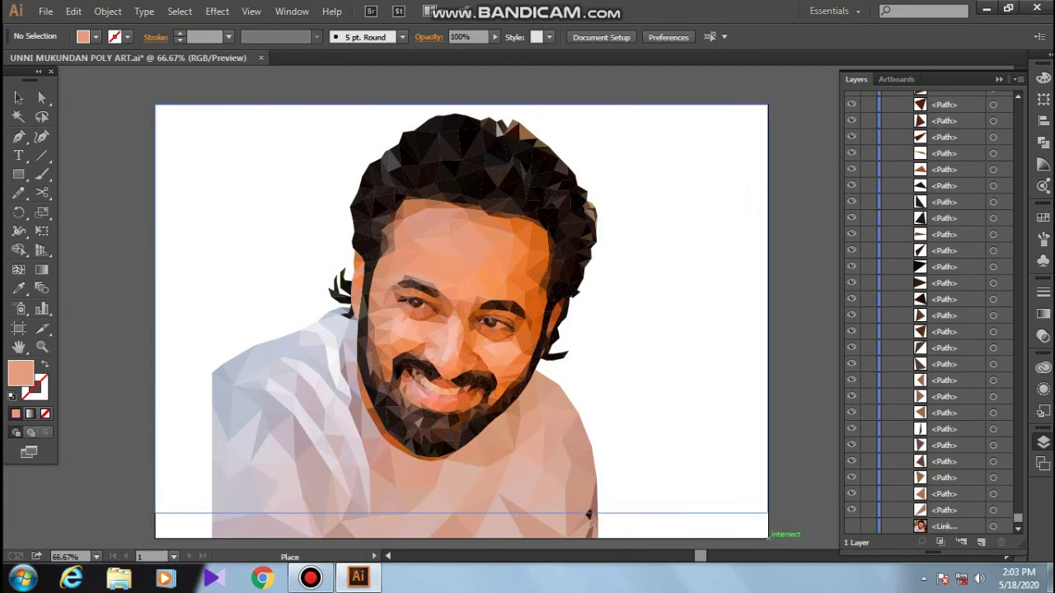
pyautogui.scroll(-1, 769, 534)
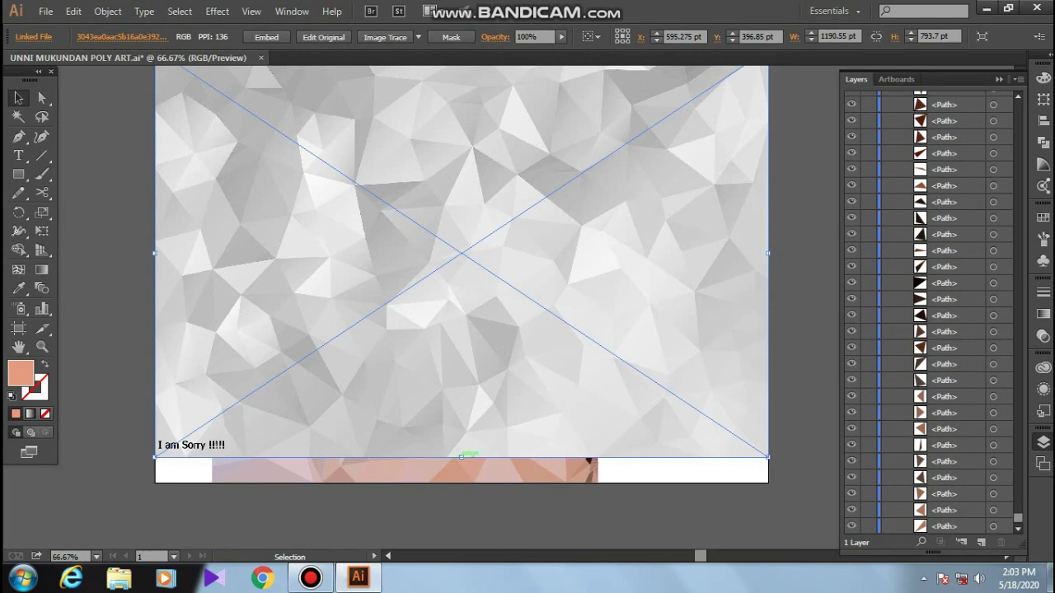
pyautogui.moveTo(461, 456); pyautogui.dragTo(462, 509)
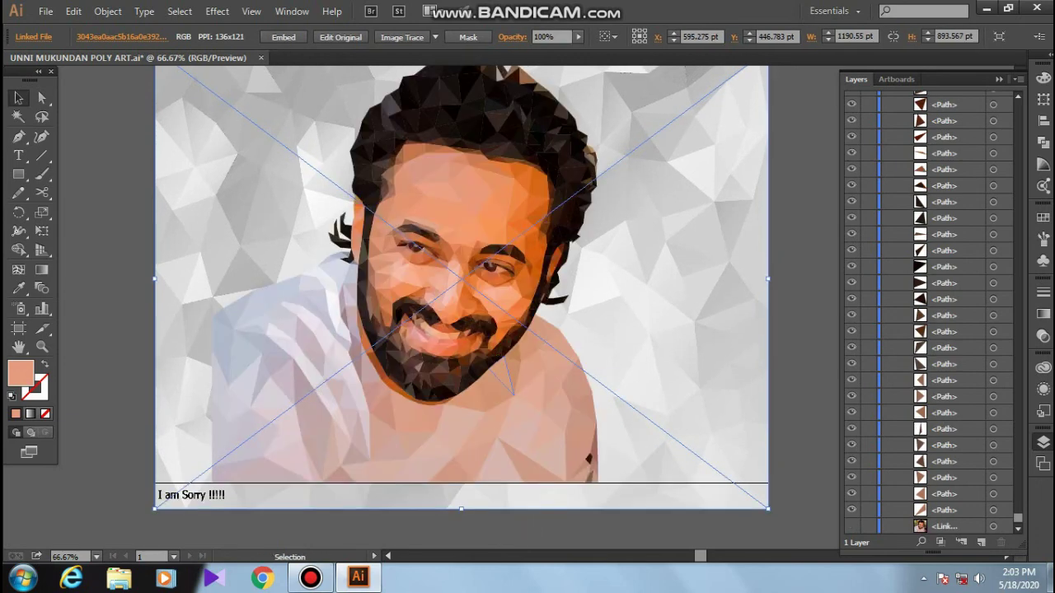
# Step: Place the original colour photo to the right of the low-poly portrait, showing both together
pyautogui.hotkey('ctrl', 'shift', 'a')
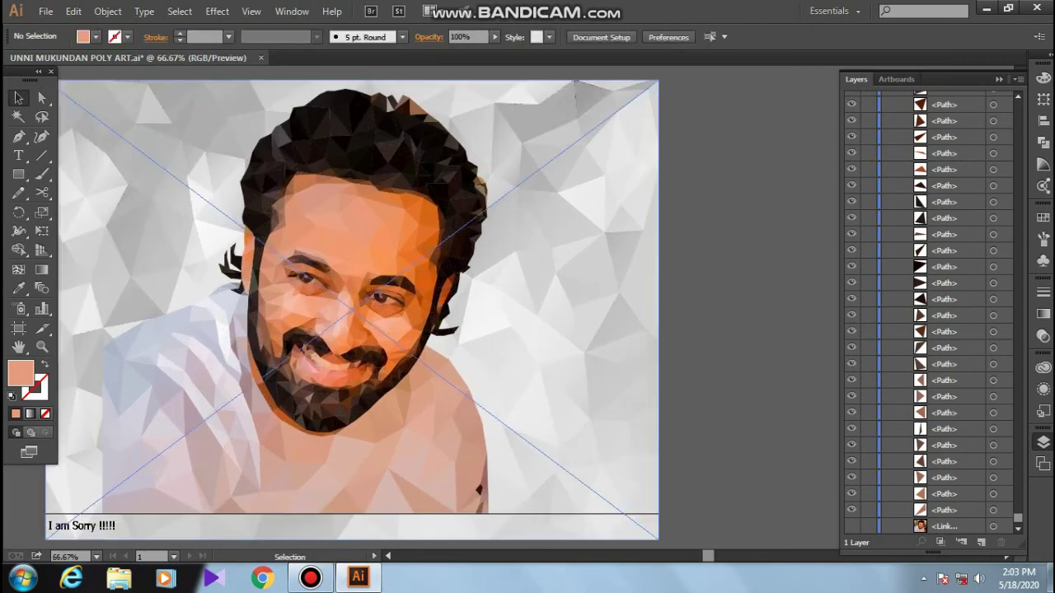
pyautogui.moveTo(461, 329)
pyautogui.mouseDown()
pyautogui.moveTo(388, 361)
pyautogui.moveTo(517, 353)
pyautogui.mouseUp()
pyautogui.hotkey('ctrl', '1')
pyautogui.moveTo(443, 401); pyautogui.dragTo(389, 354)
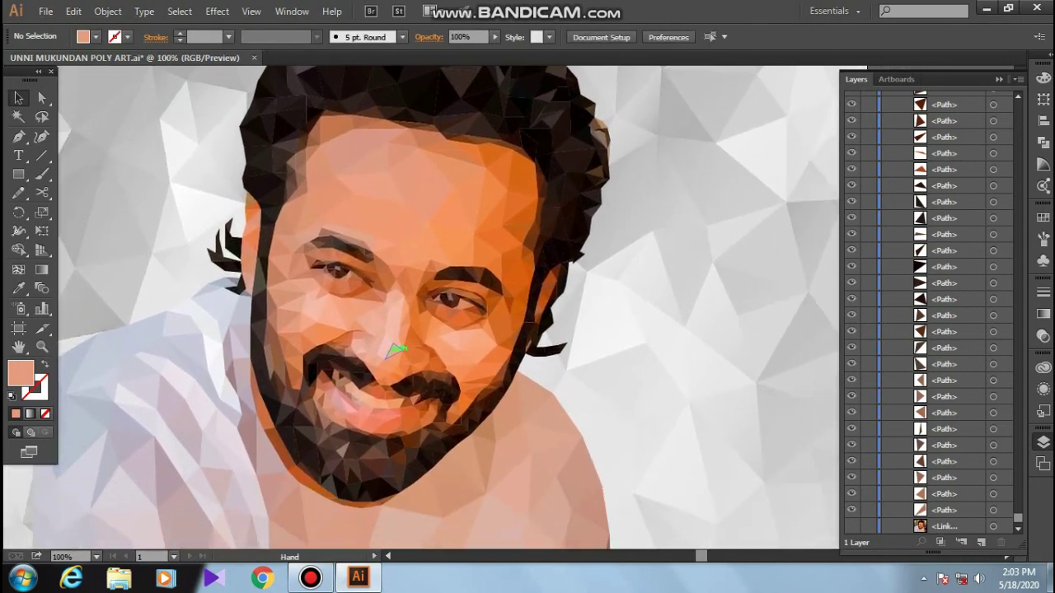
pyautogui.hotkey('ctrl', '-')
pyautogui.hotkey('ctrl', '+')
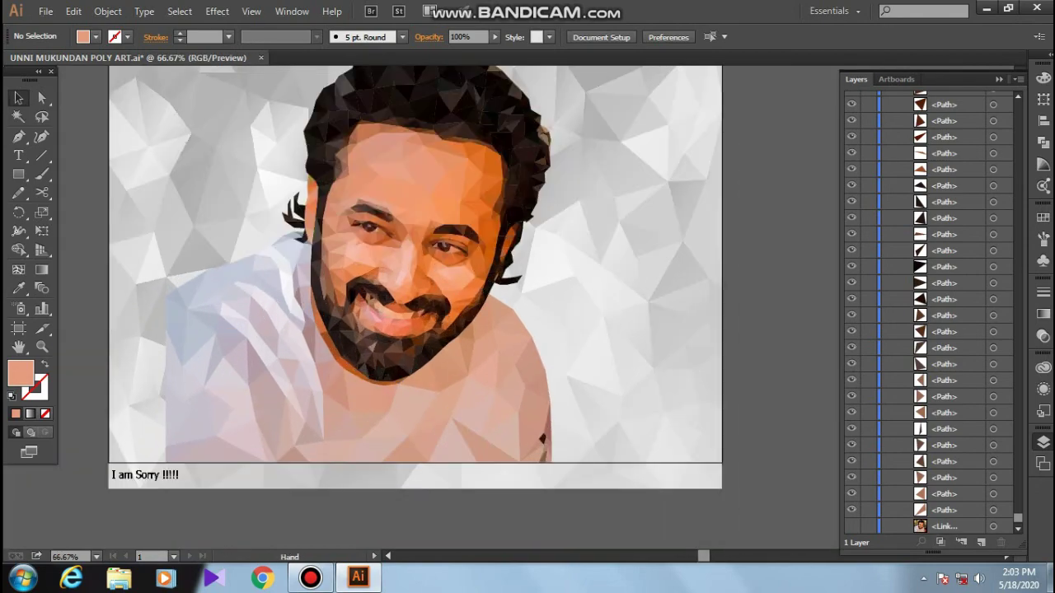
pyautogui.moveTo(612, 388); pyautogui.dragTo(788, 388)
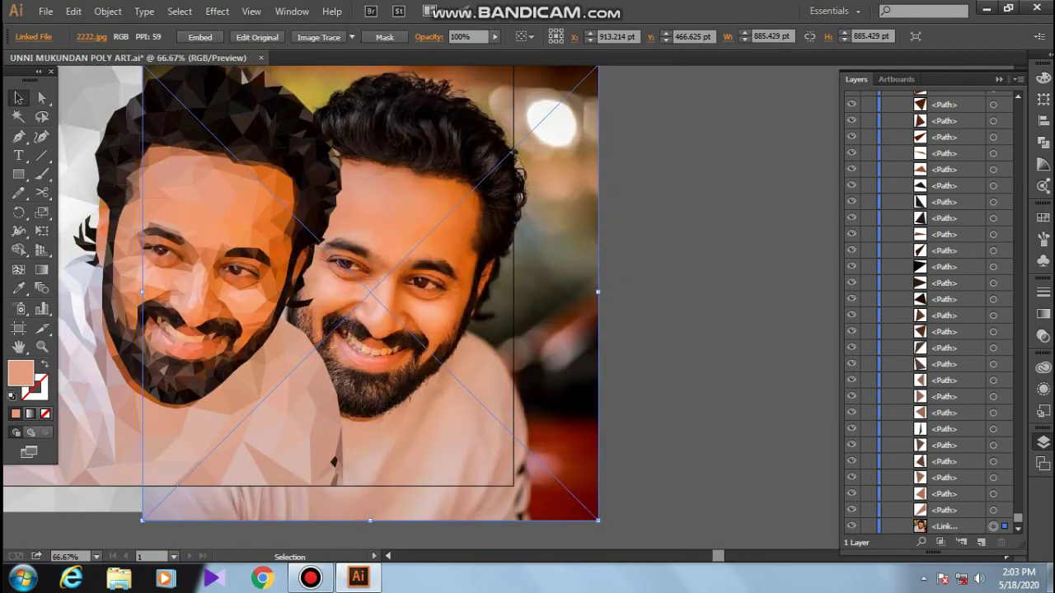
pyautogui.moveTo(405, 389)
pyautogui.mouseDown()
pyautogui.moveTo(570, 386)
pyautogui.moveTo(569, 425)
pyautogui.mouseUp()
pyautogui.hotkey('ctrl', '-')
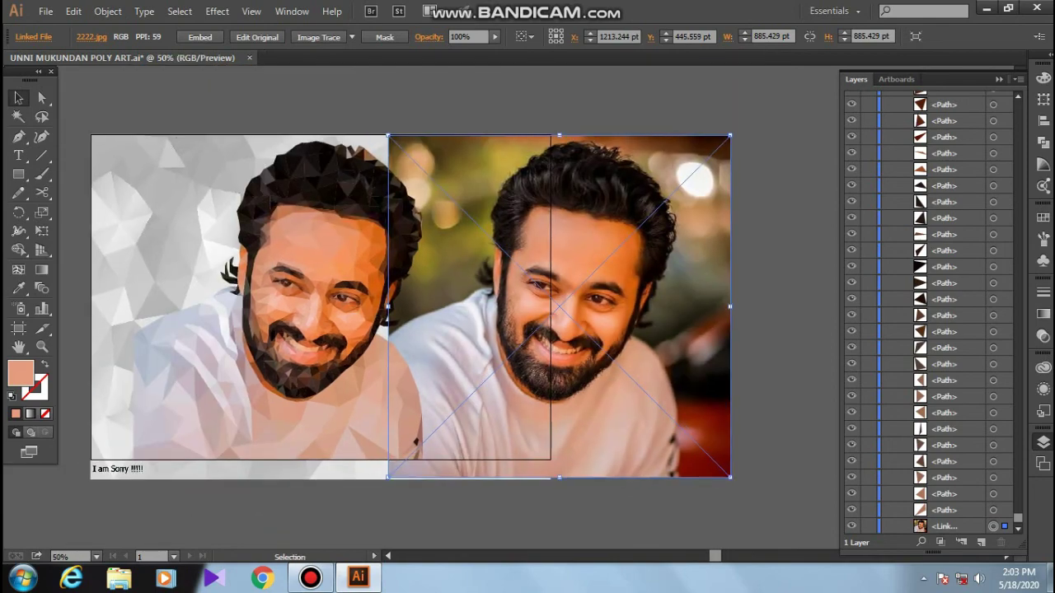